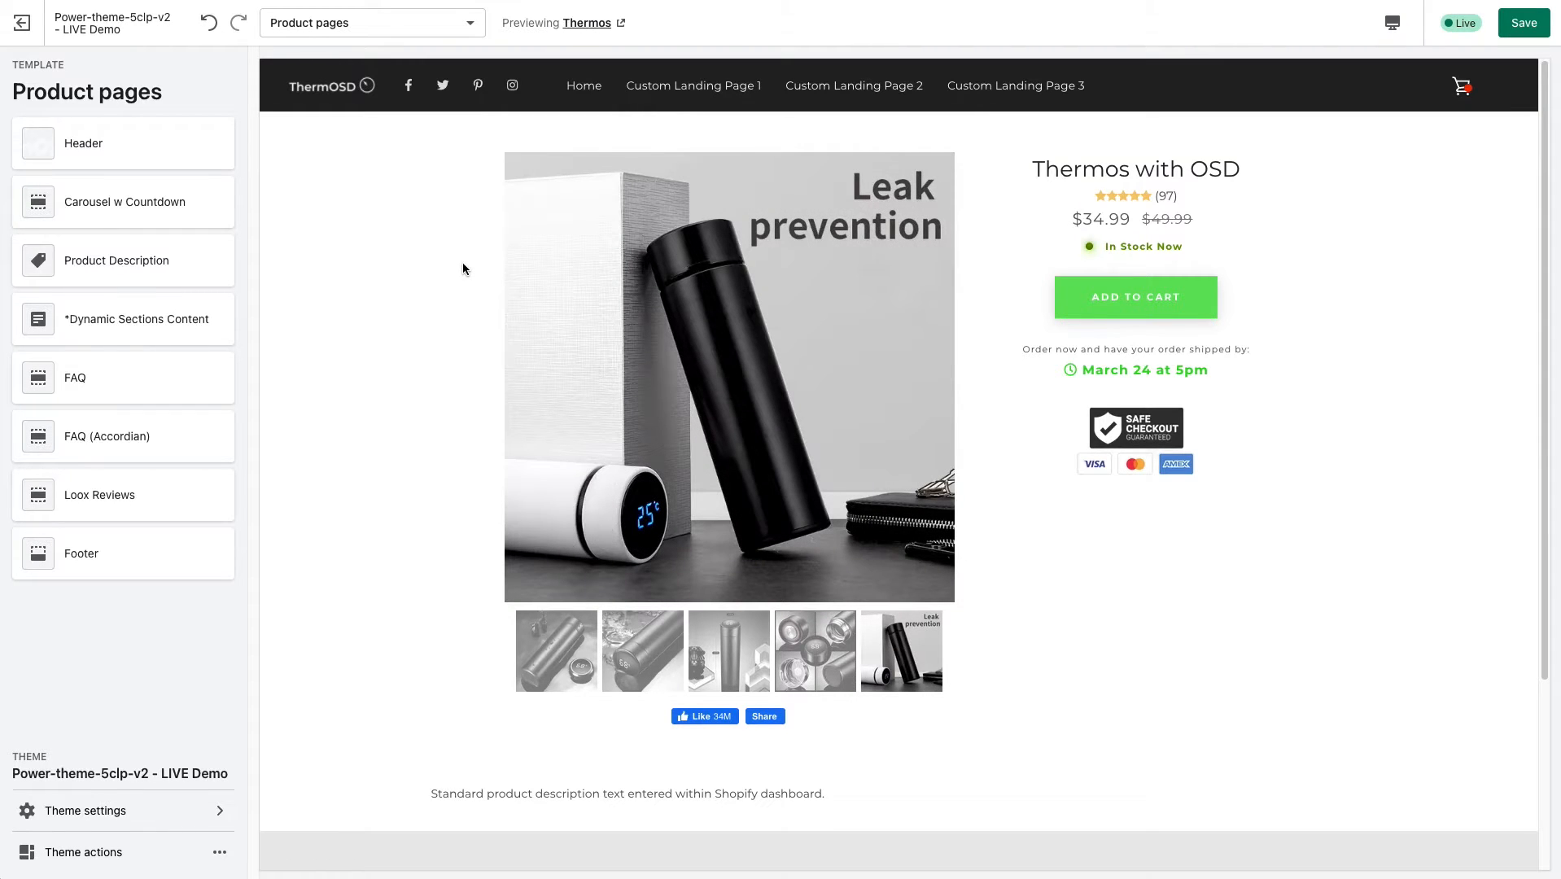
Open the Custom Landing Page 1 template and look through its page preview.
click(410, 25)
drag(487, 106, 490, 226)
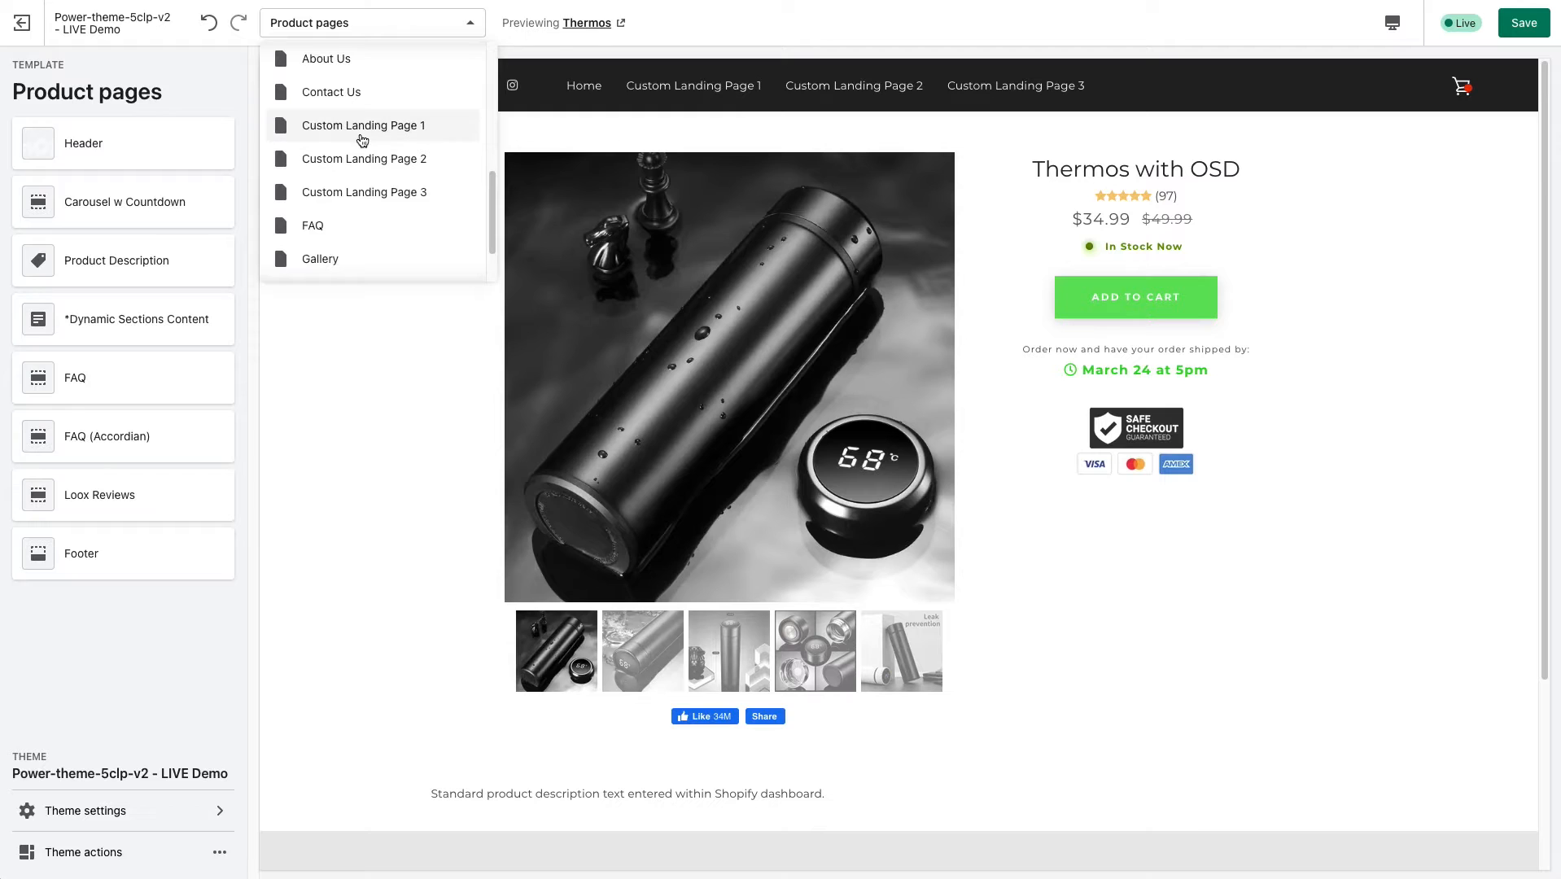
click(361, 127)
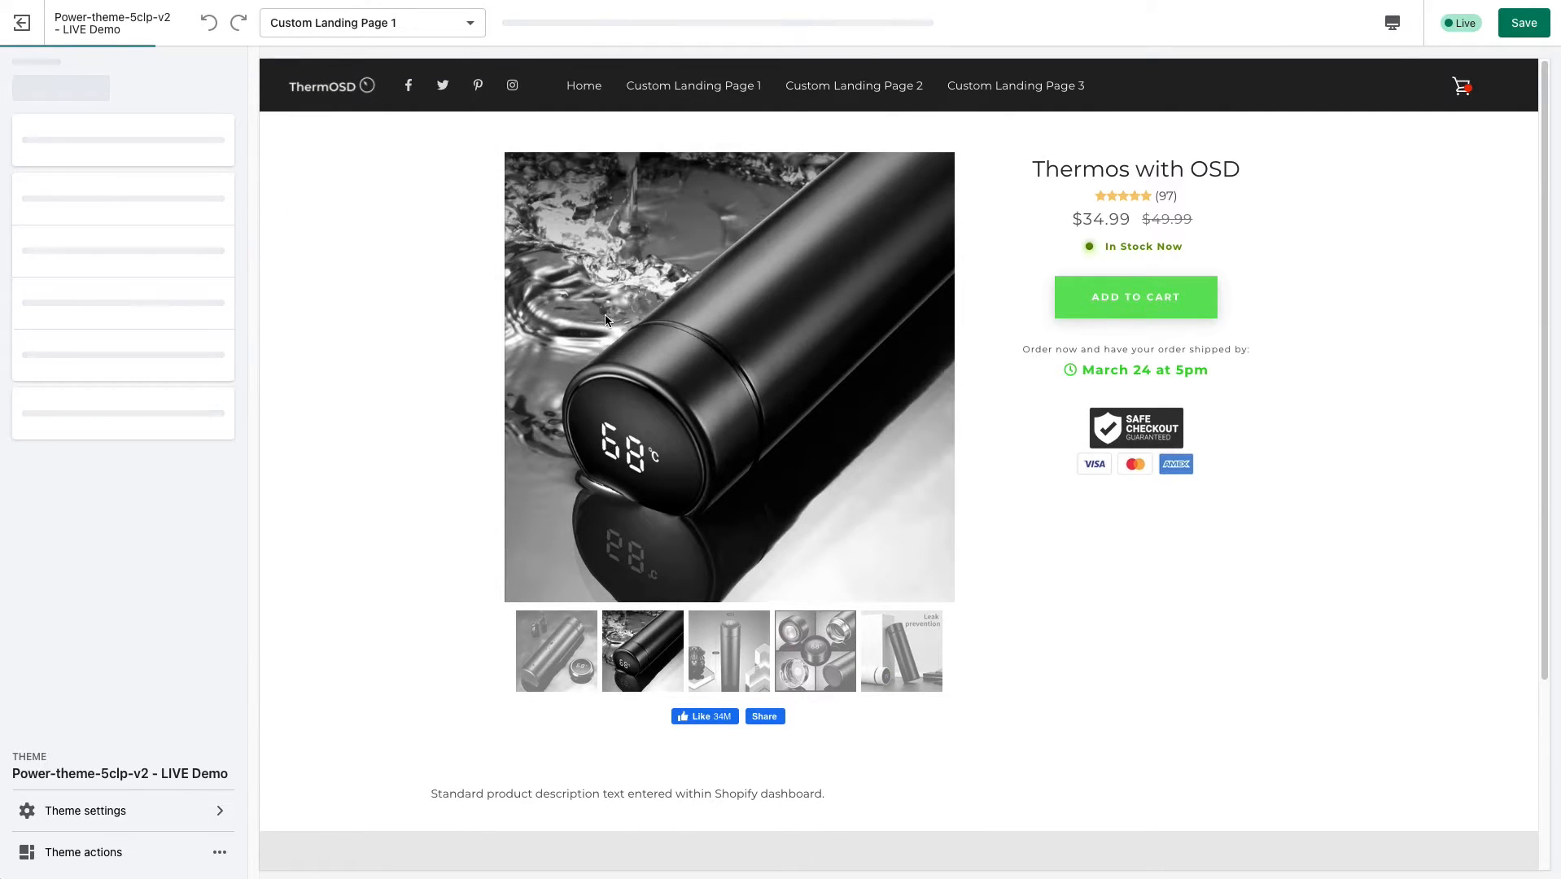
scroll(1454, 197, down, 1)
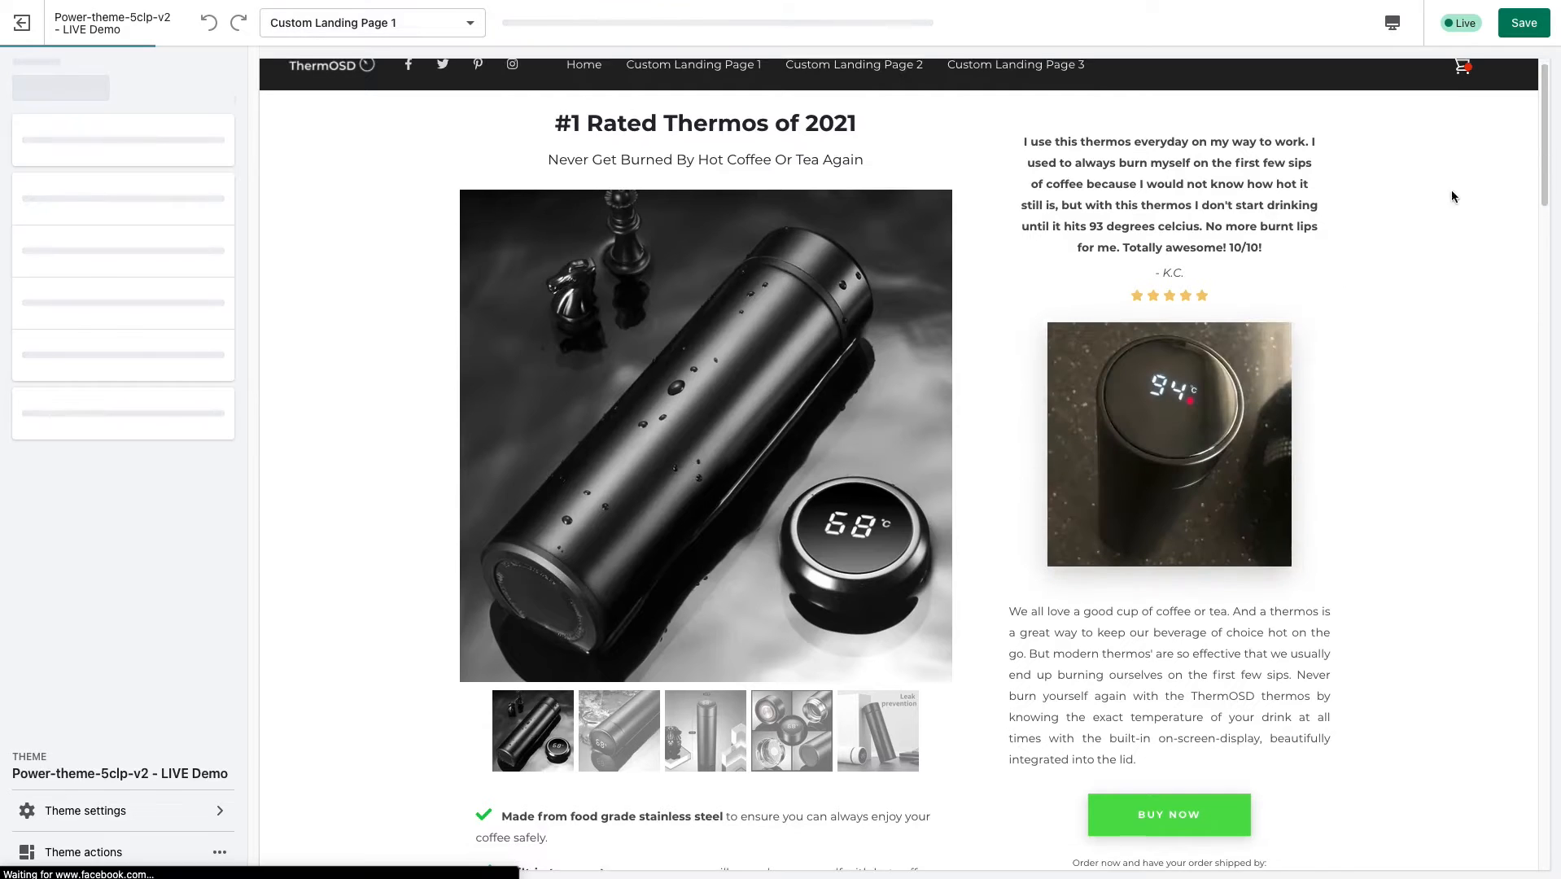
mouse_move(1549, 142)
mouse_down()
mouse_move(1539, 368)
mouse_move(1539, 120)
mouse_up()
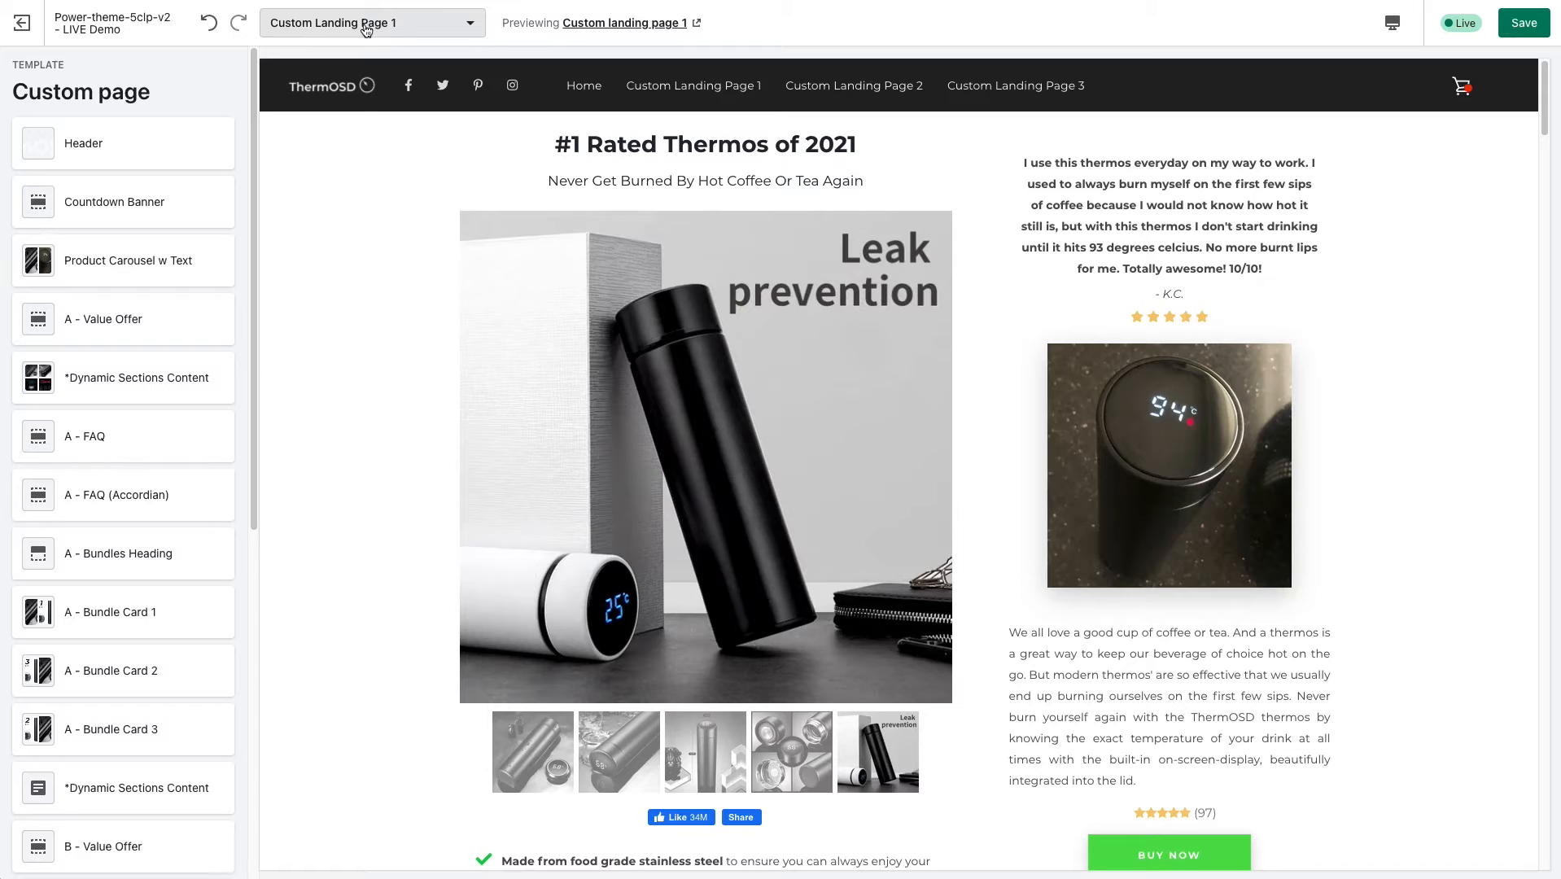
Look through the list of page templates and switch back to the Product pages template.
click(363, 24)
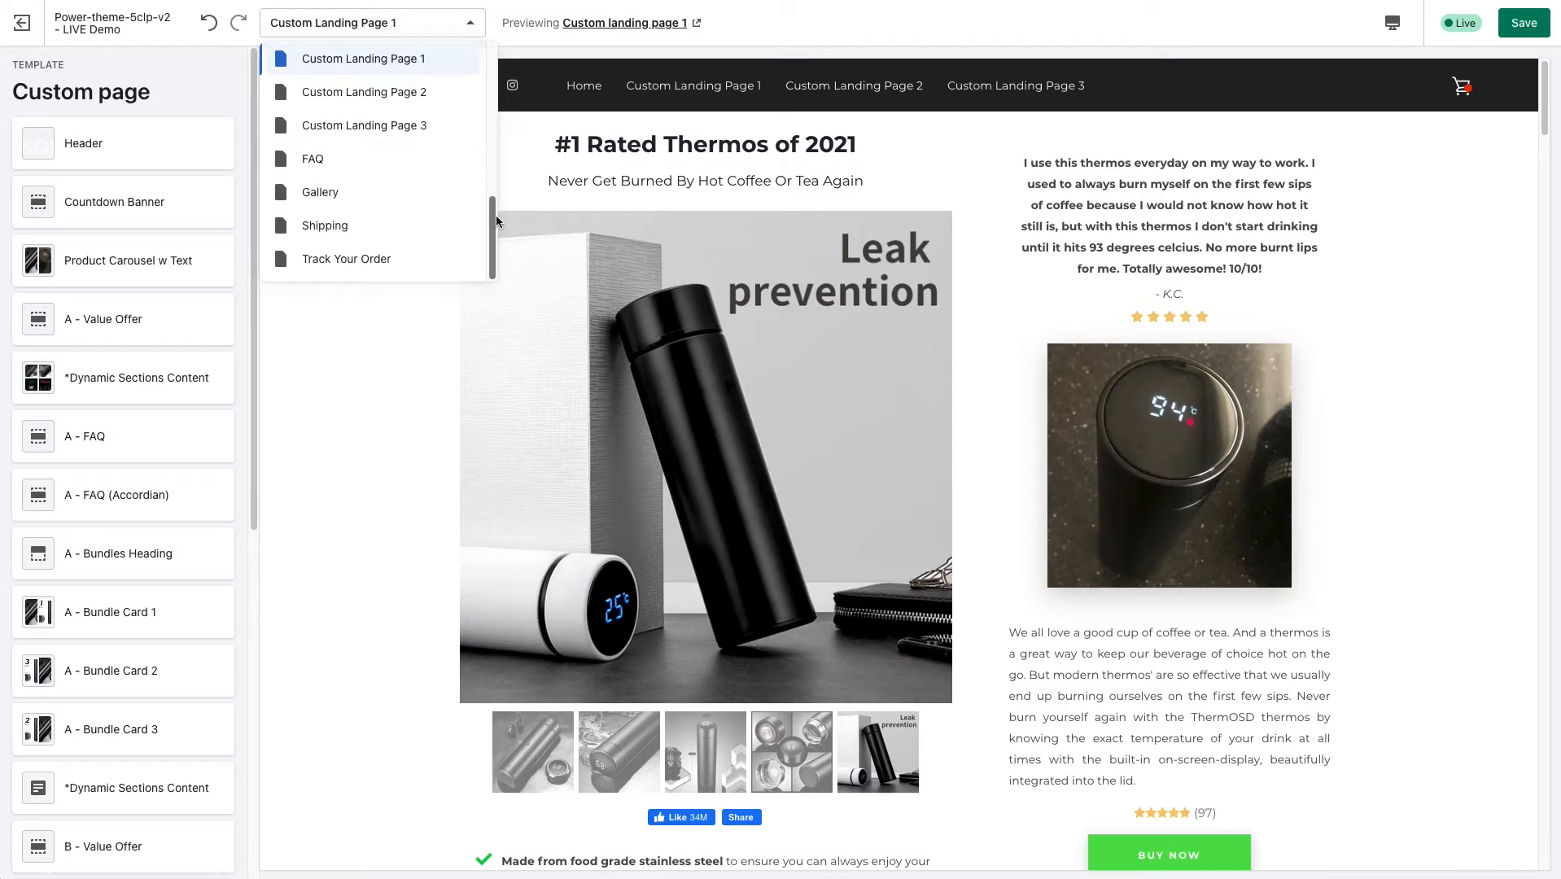
drag(492, 224, 492, 208)
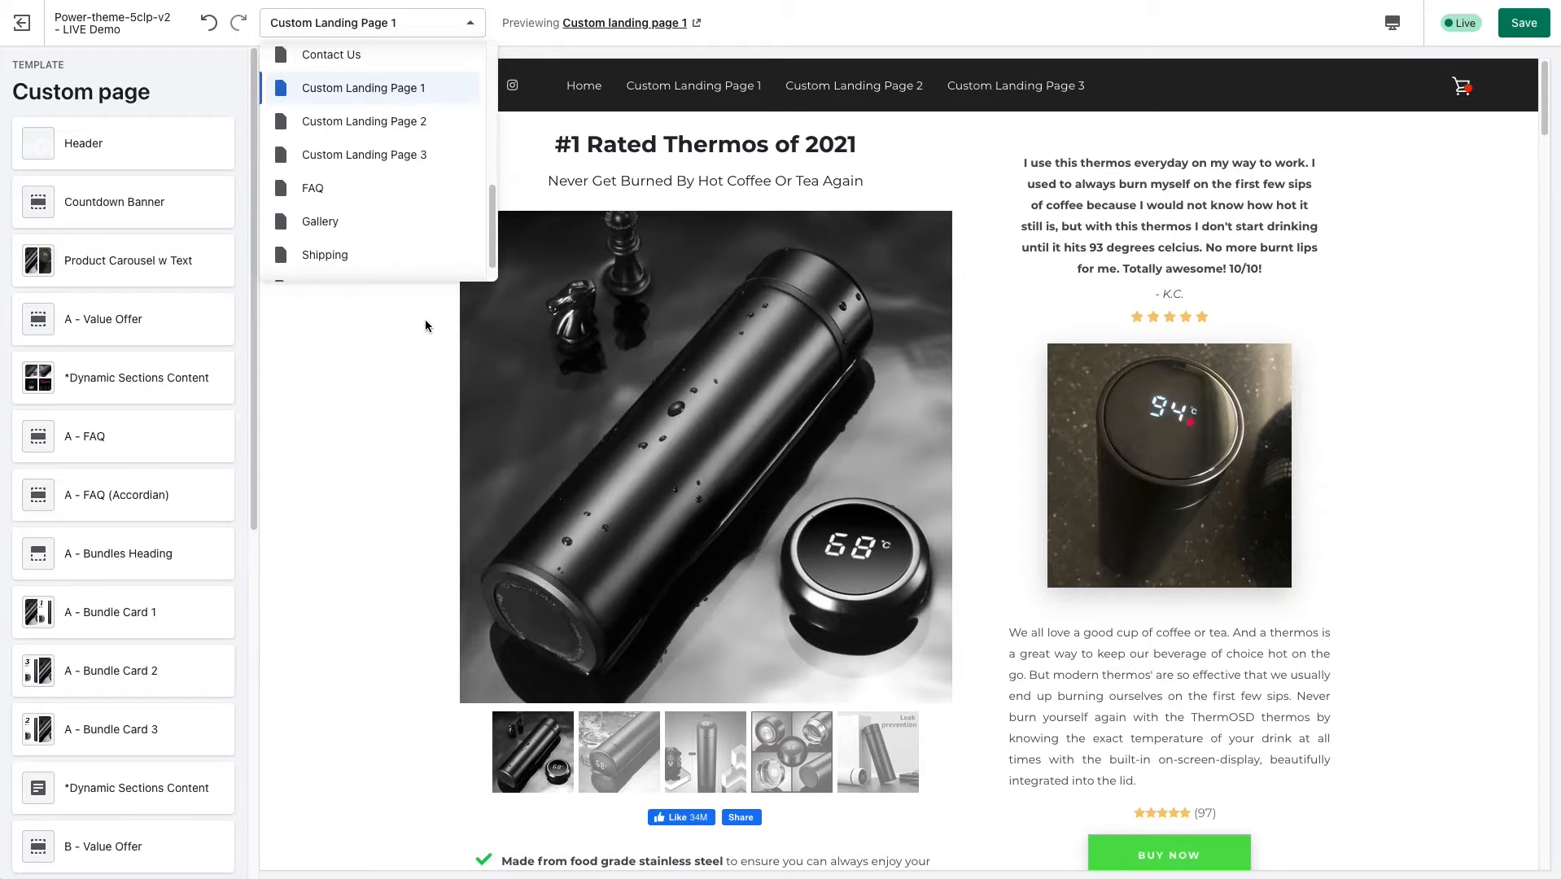
drag(492, 246, 493, 96)
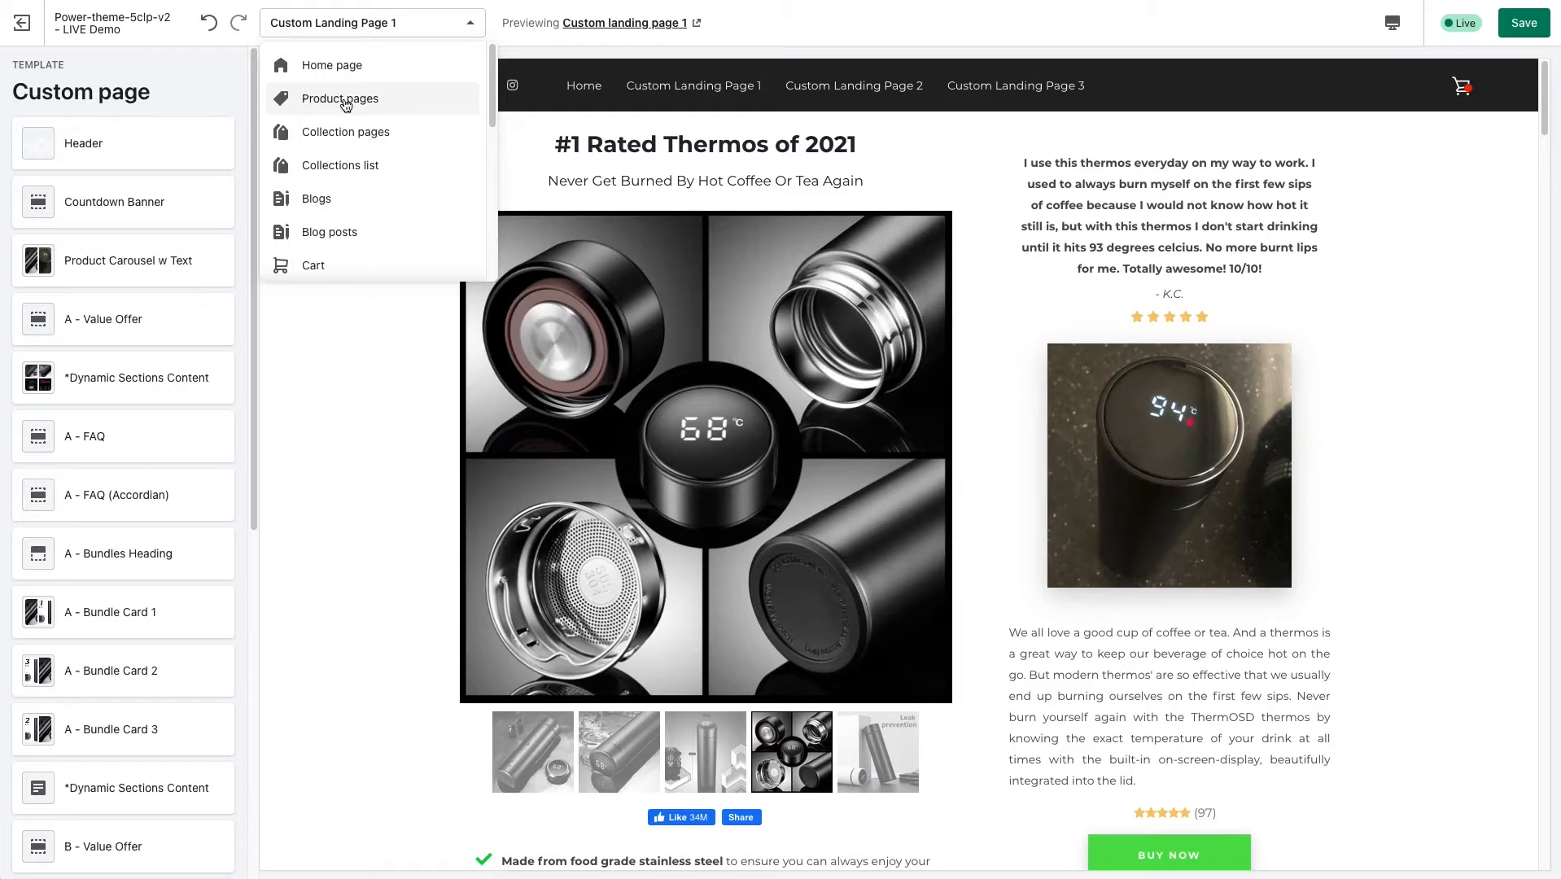
click(344, 102)
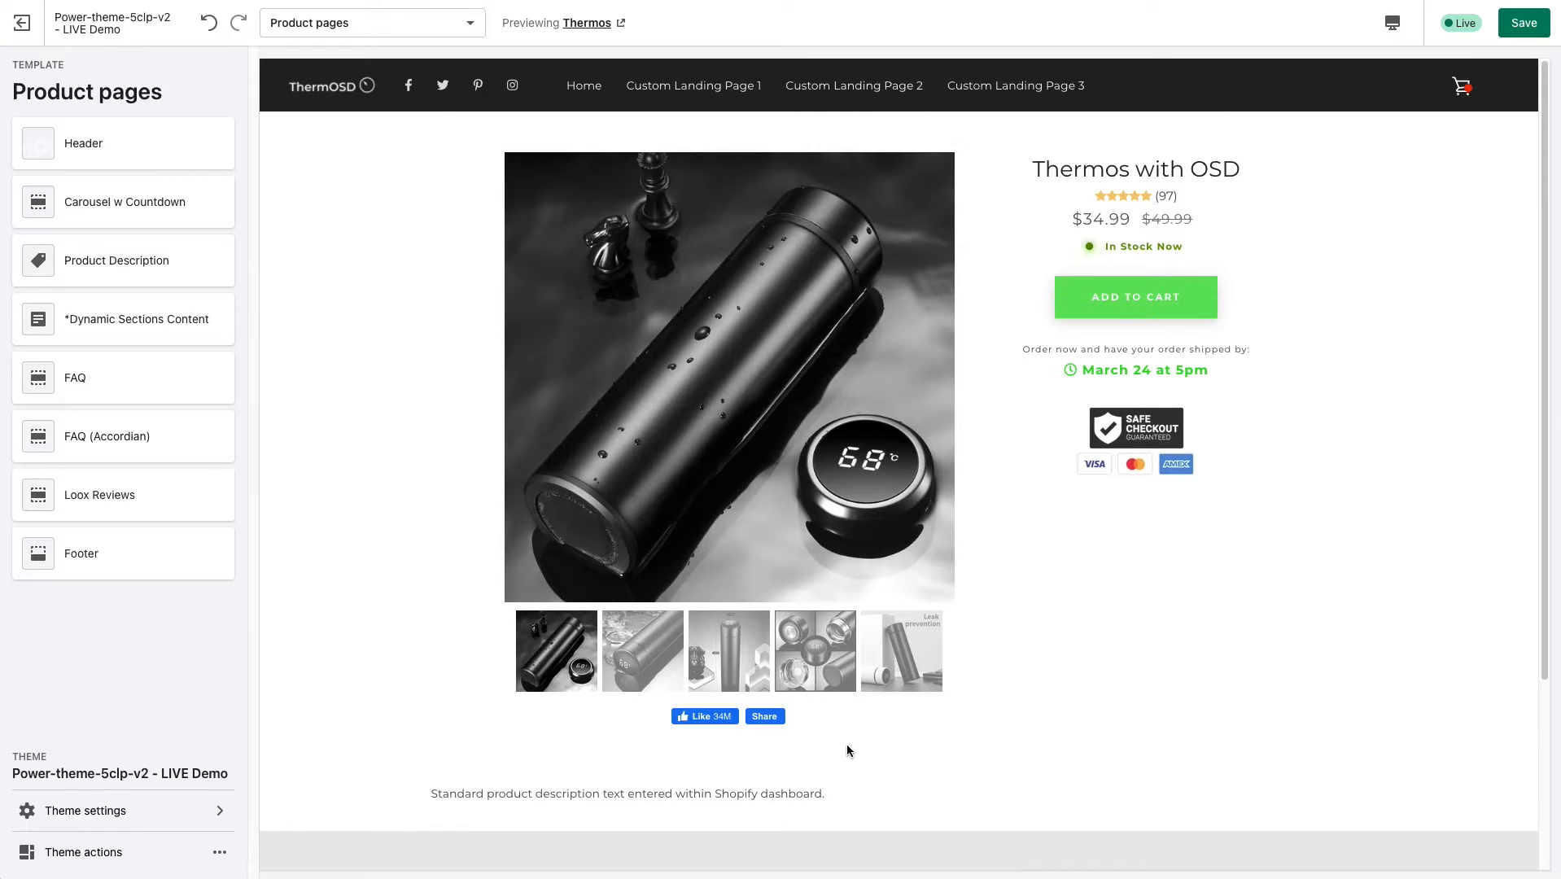
Examine the layout of the Thermos product page preview from the header down to the footer.
scroll(1083, 585, down, 1)
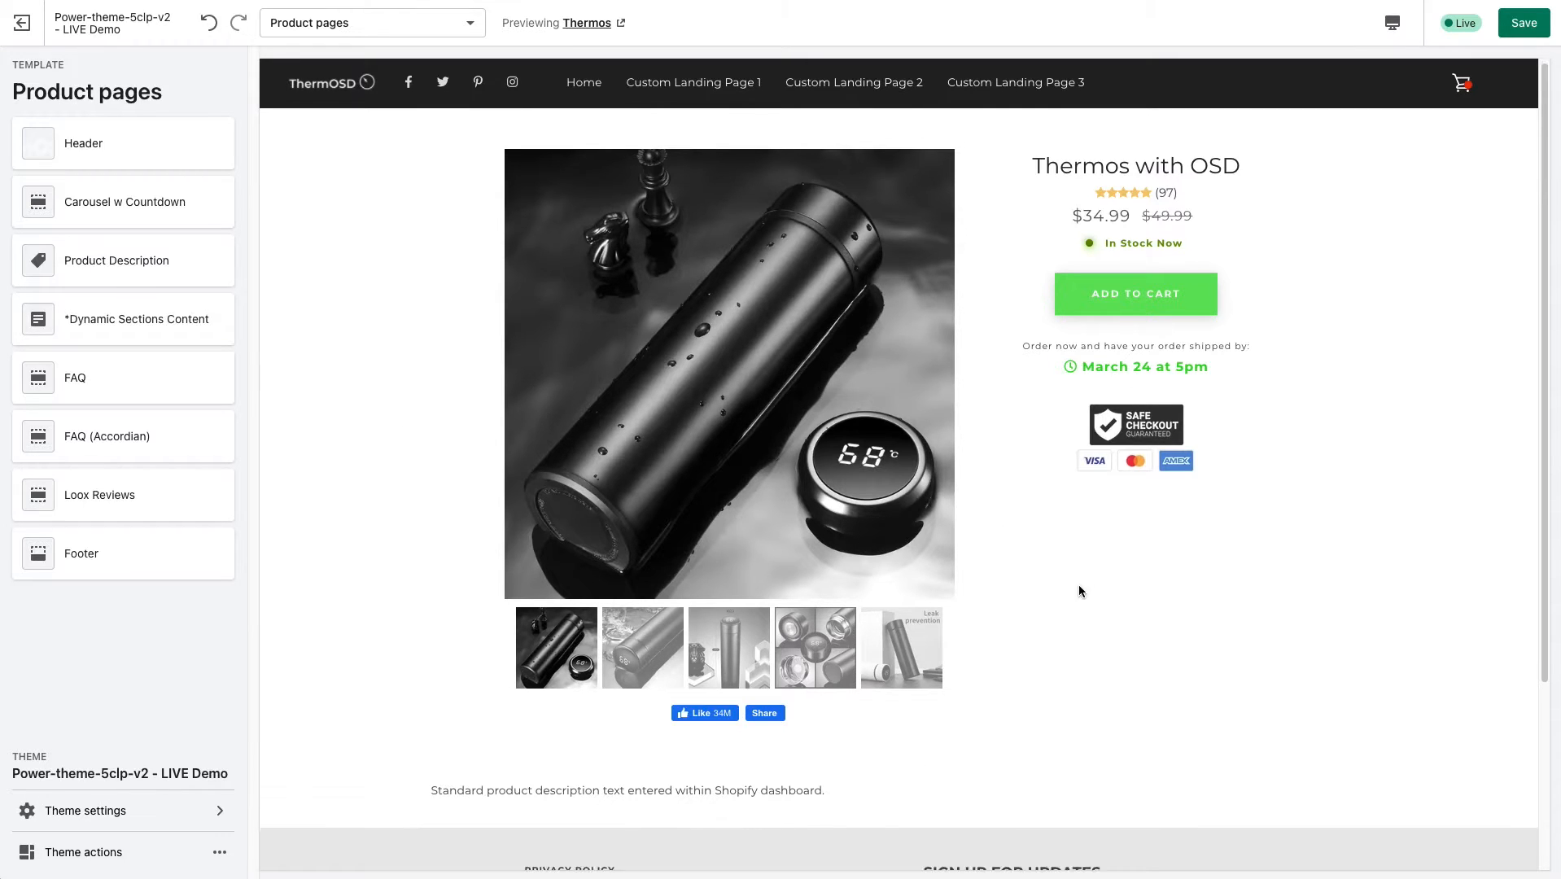
scroll(1059, 580, down, 1)
scroll(1060, 584, up, 1)
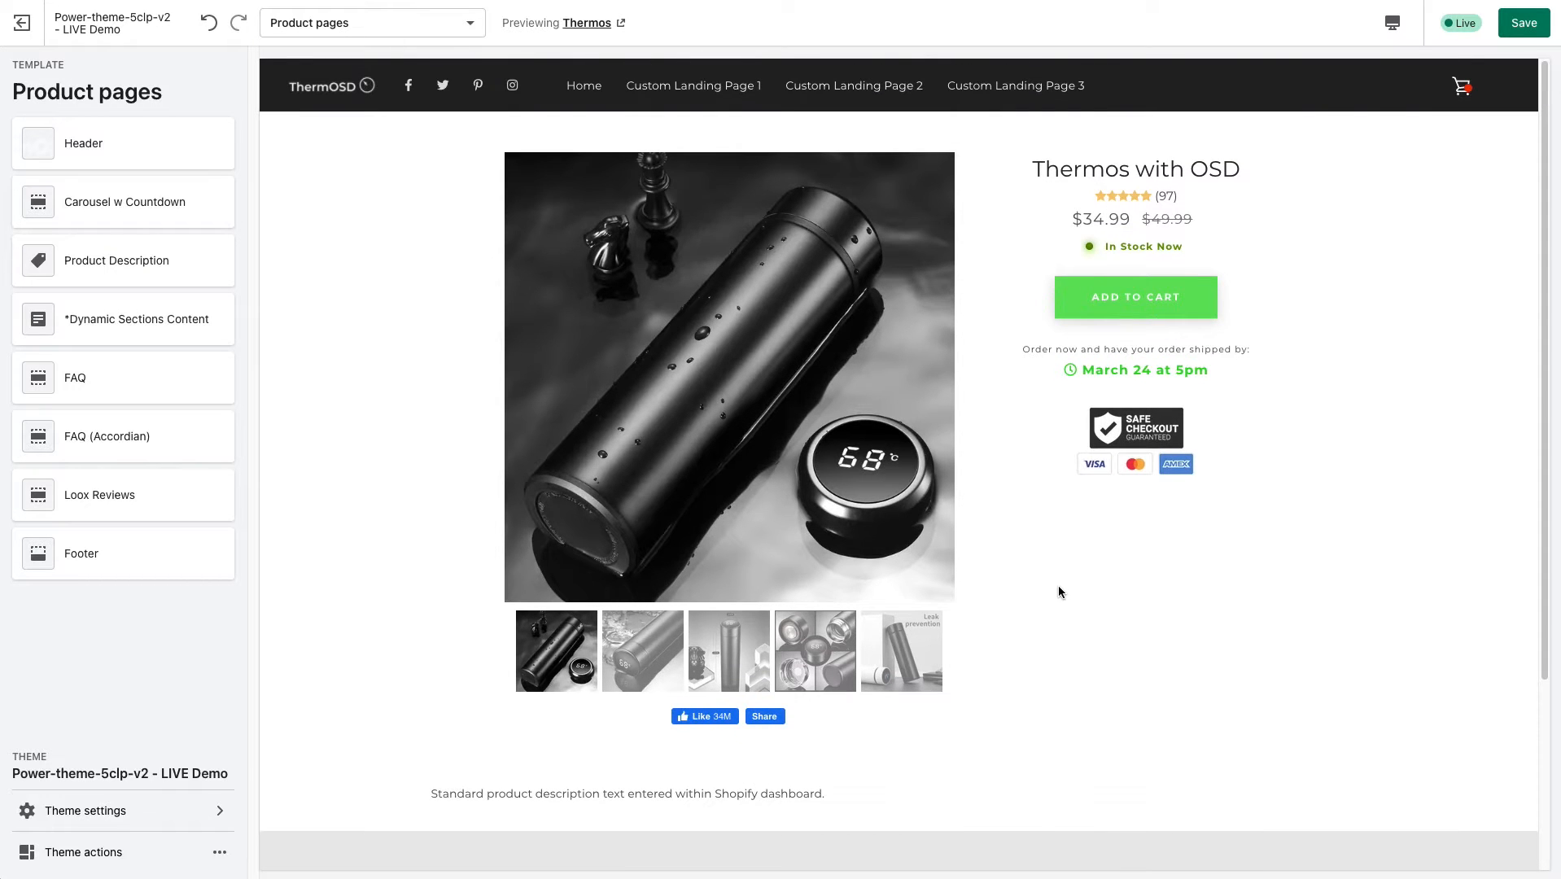
scroll(1068, 587, down, 1)
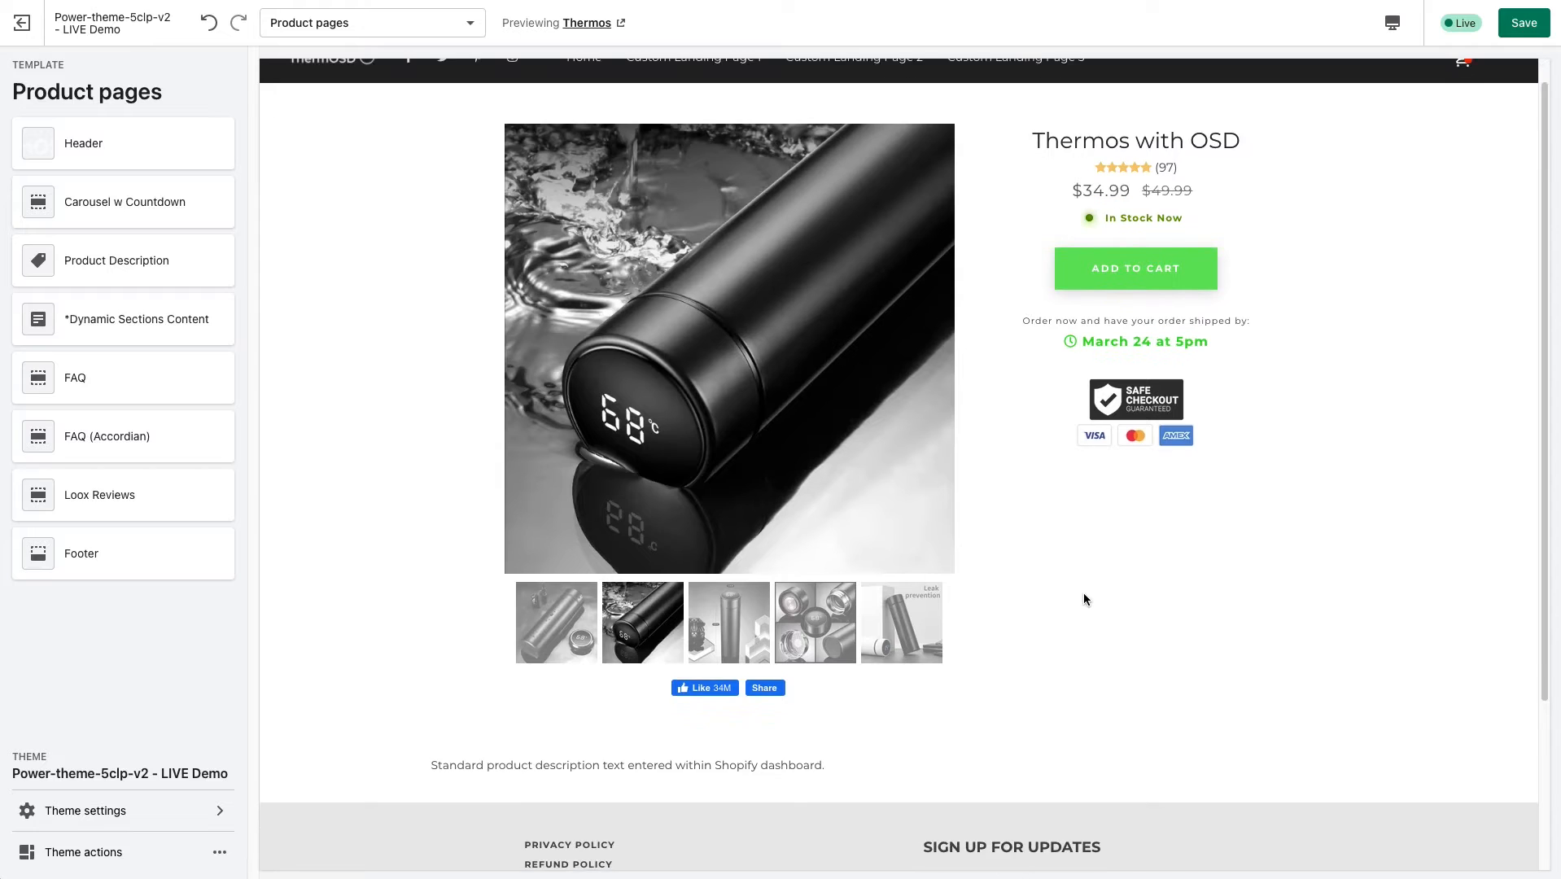
scroll(1083, 594, up, 1)
scroll(1083, 594, down, 1)
scroll(1081, 595, up, 1)
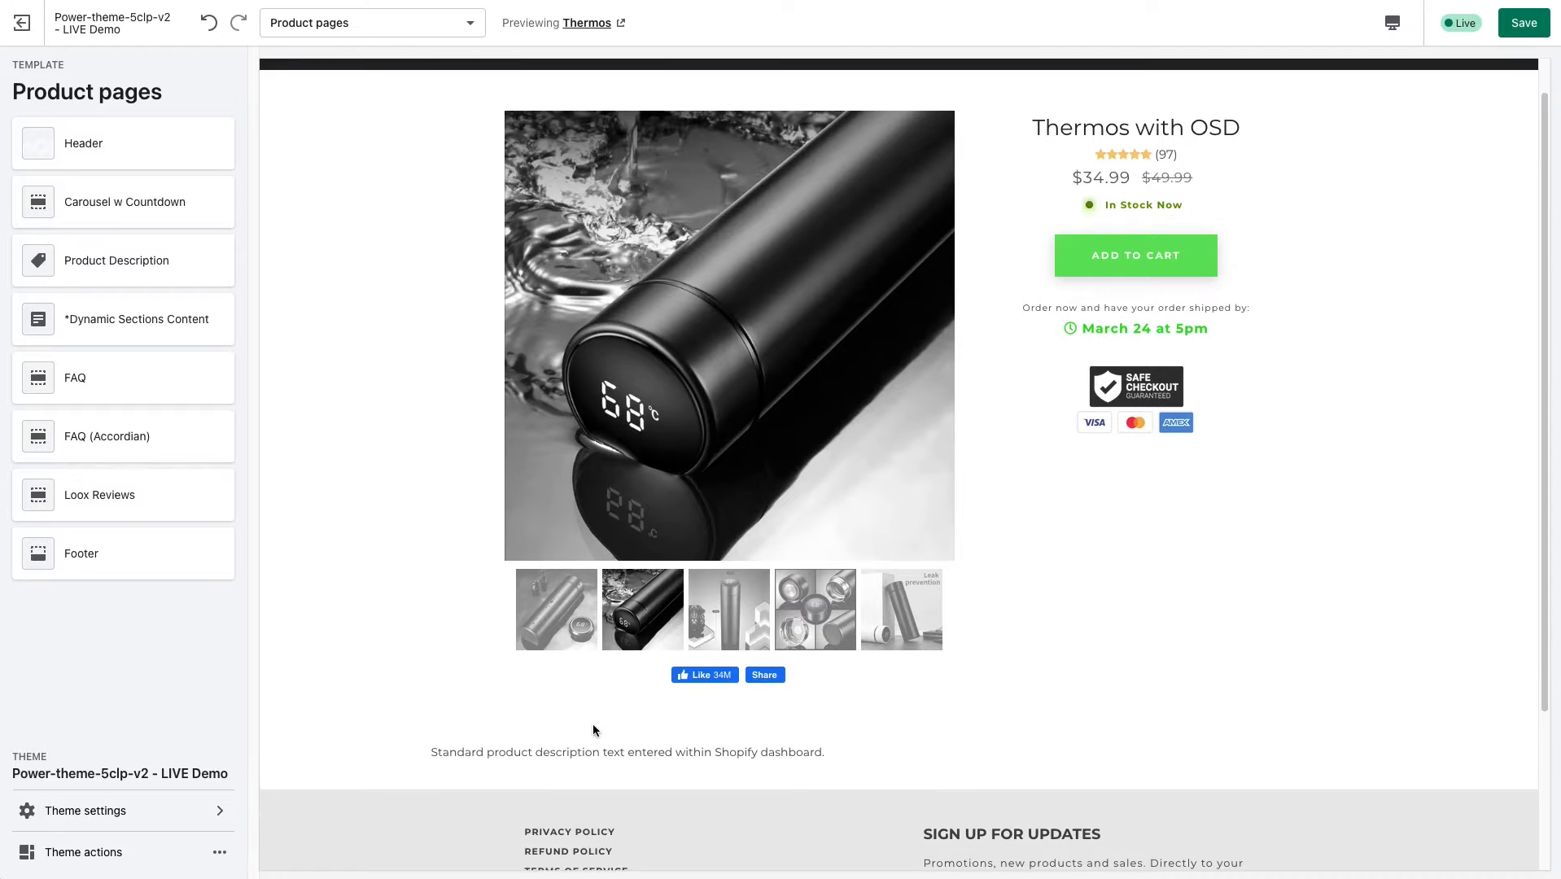
scroll(609, 773, up, 1)
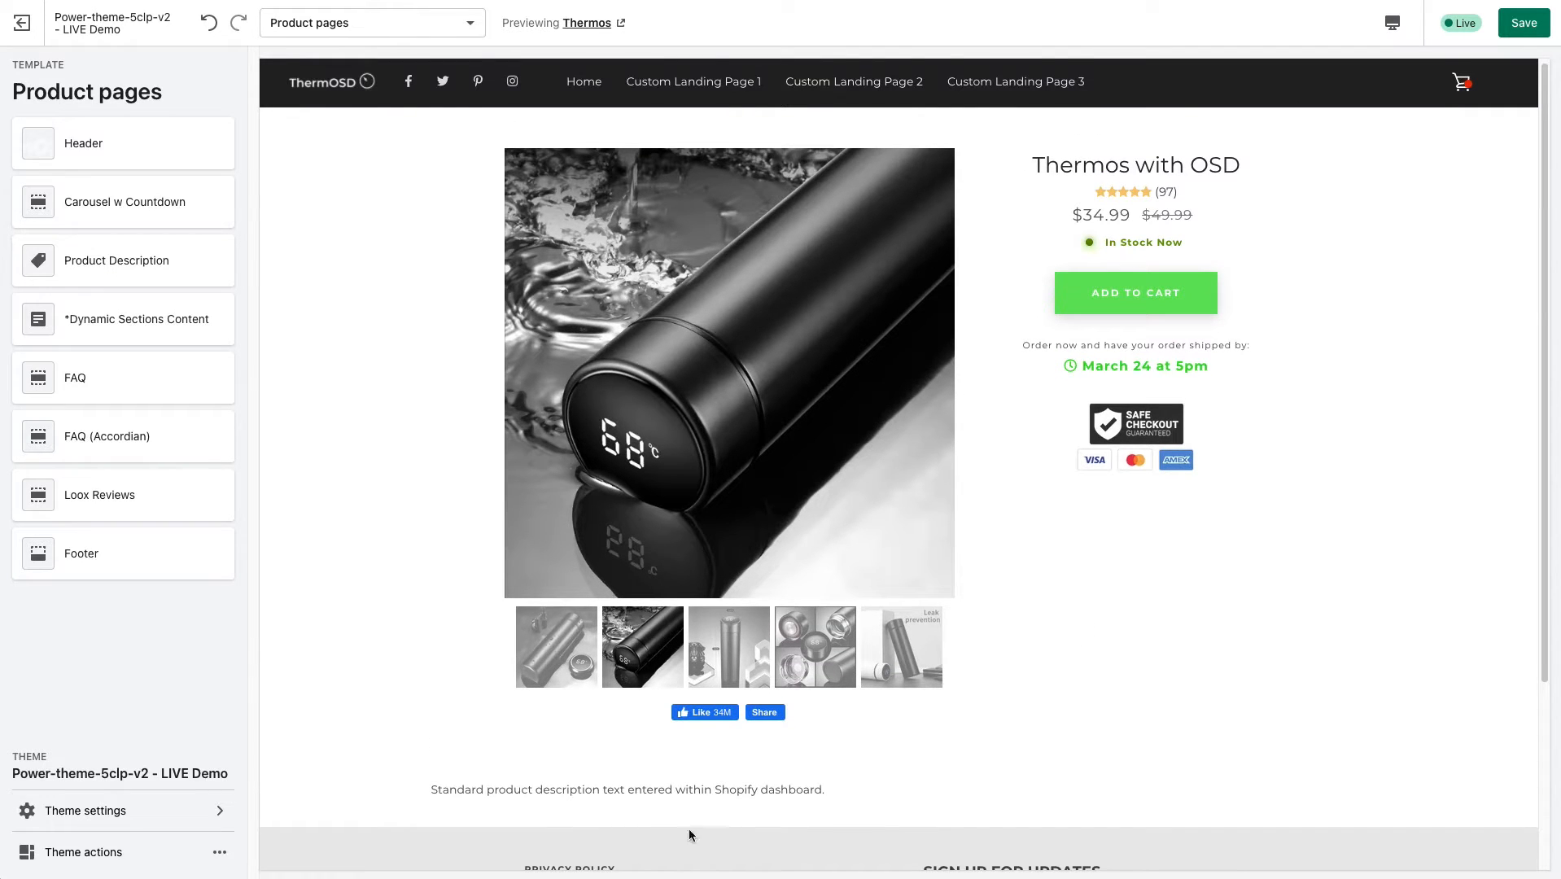
scroll(689, 835, up, 1)
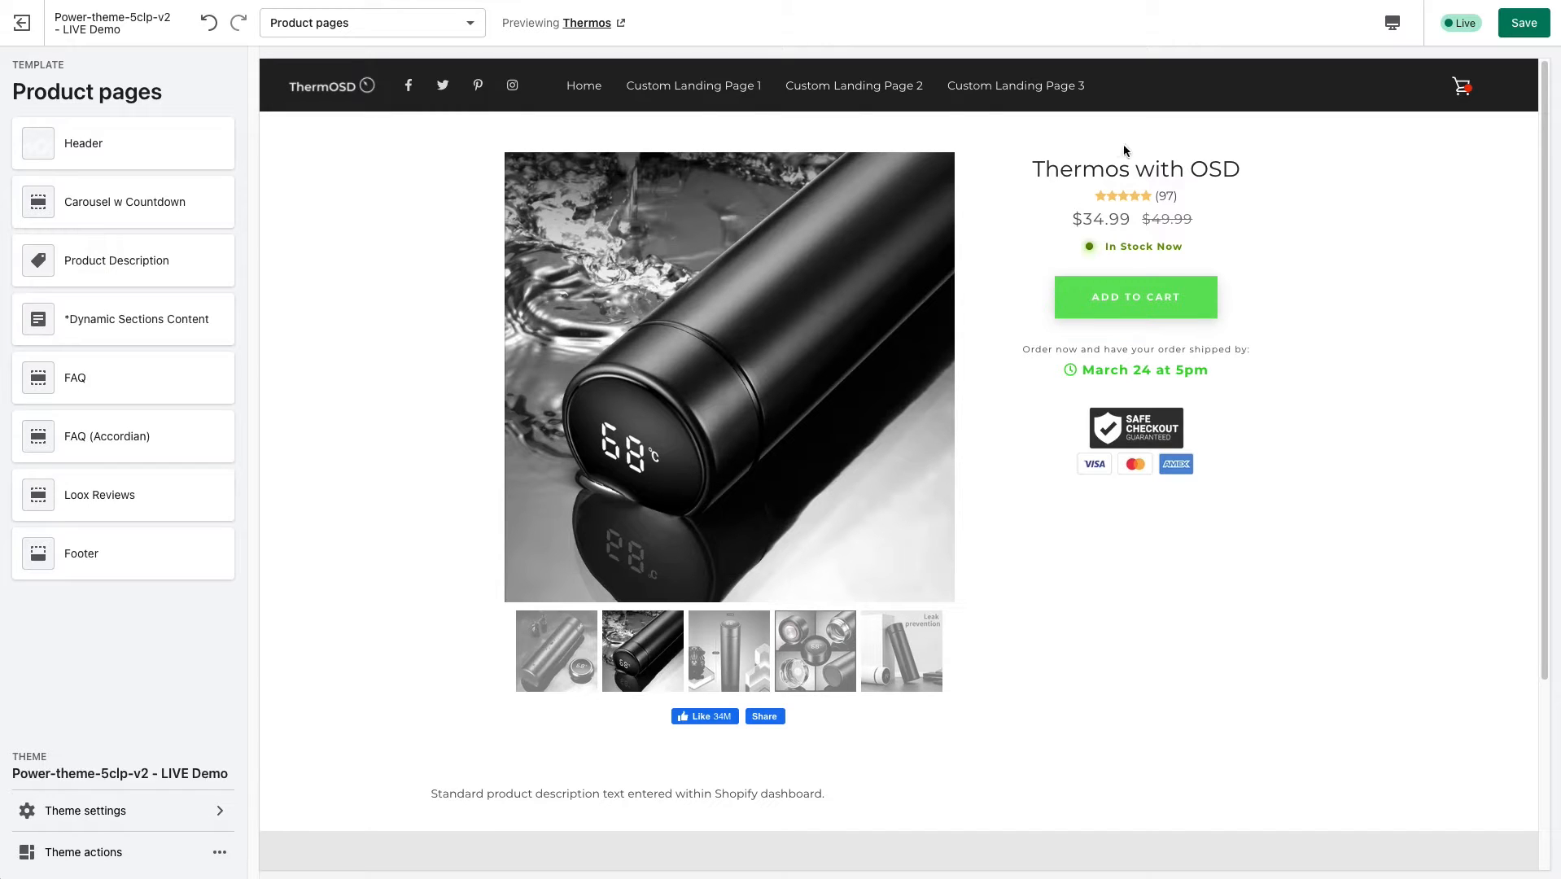
Review the product title, price line and standard description by highlighting their text in the product page preview.
drag(1035, 169, 1242, 175)
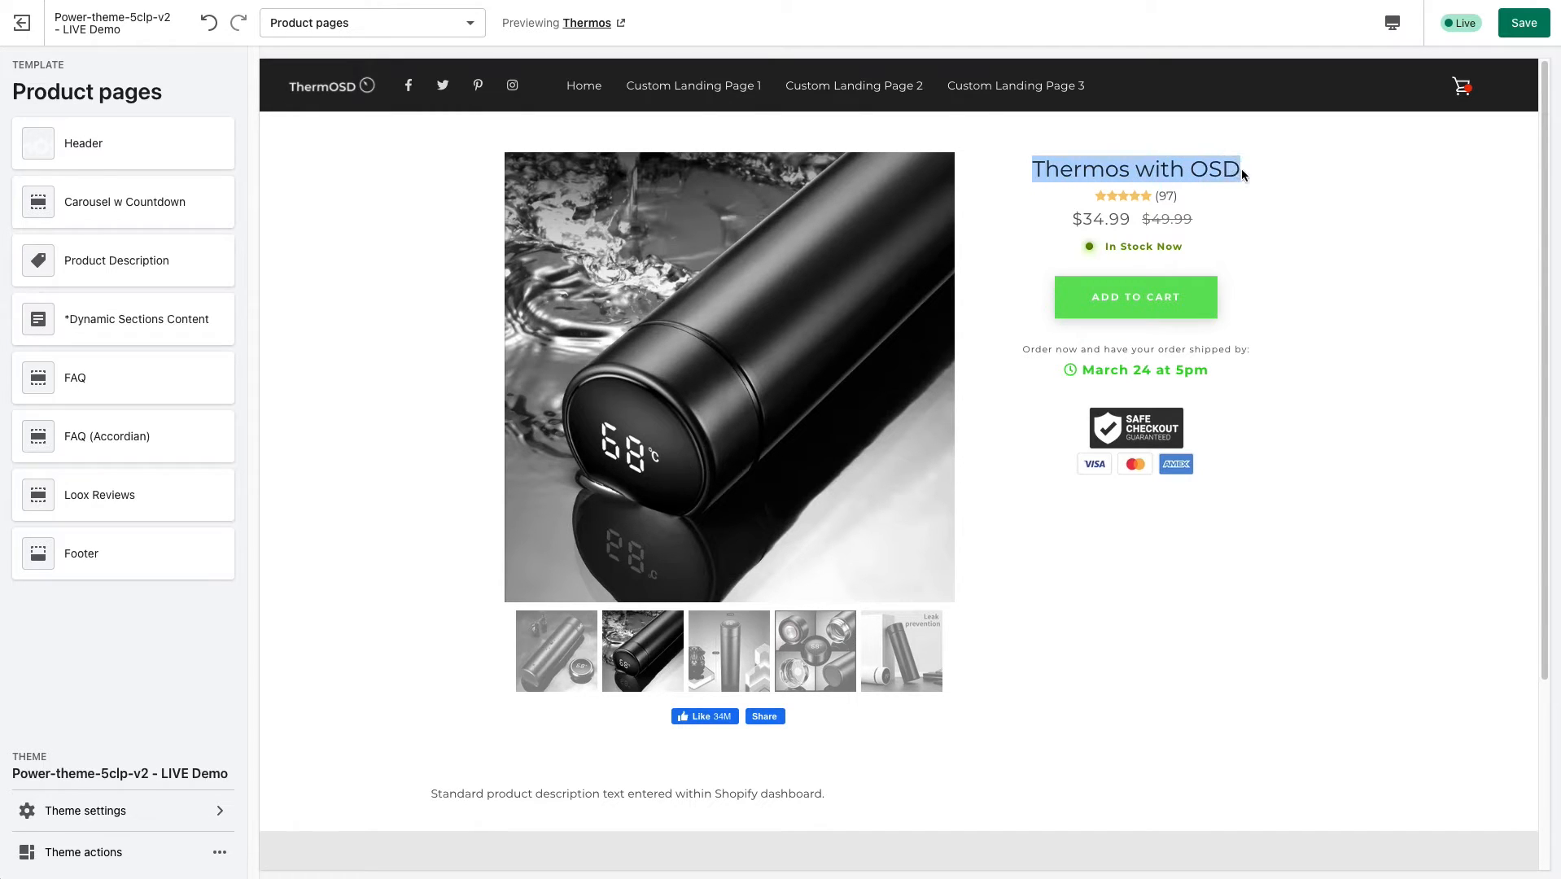
click(1039, 169)
drag(1037, 168, 1240, 169)
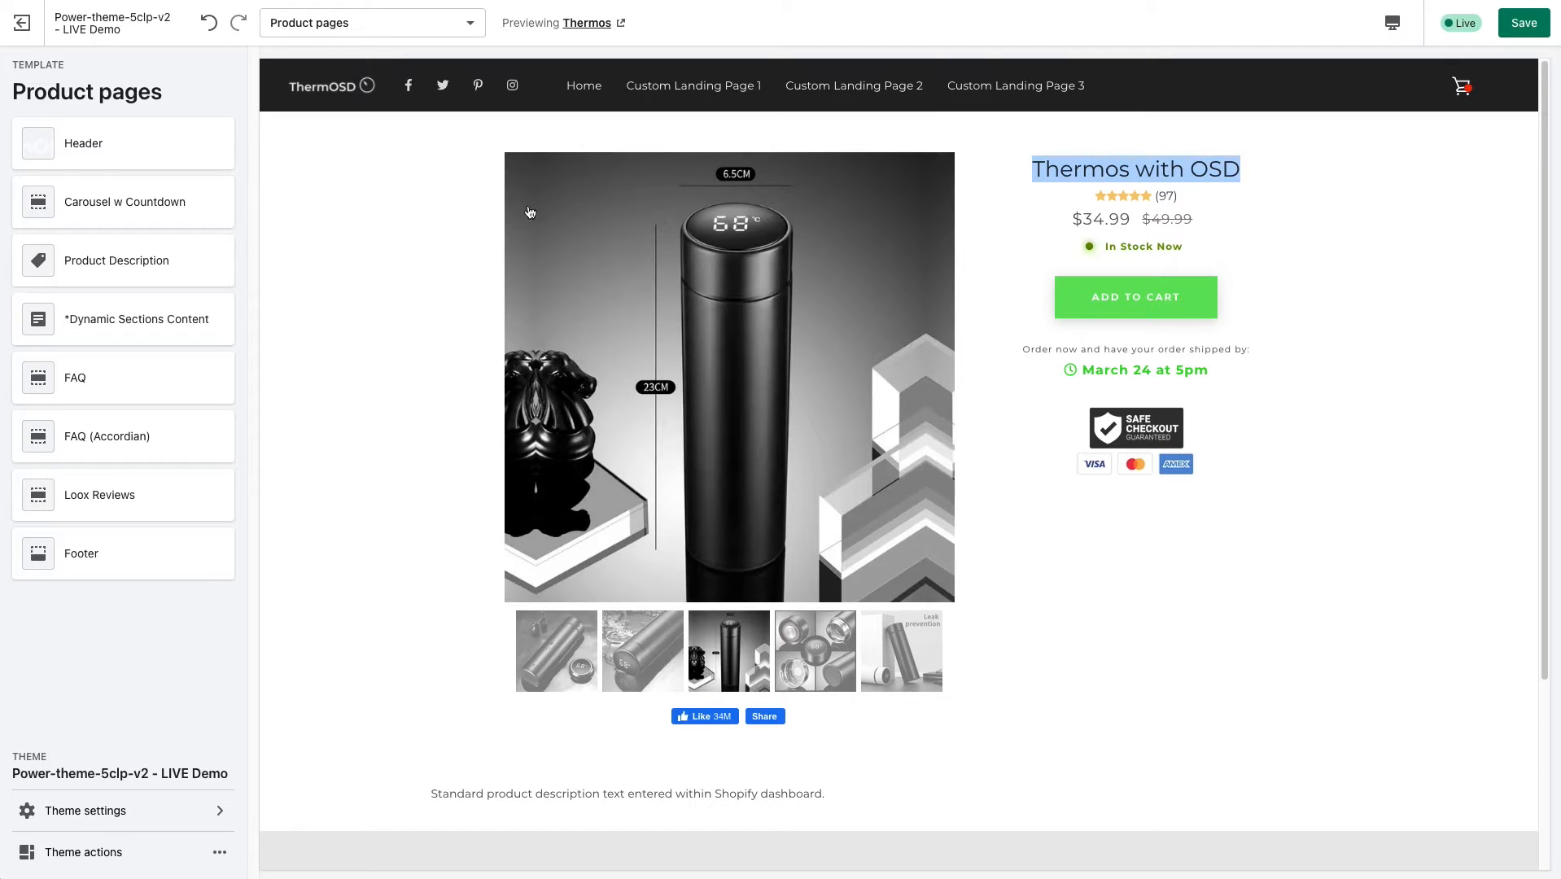
drag(1084, 218, 1152, 199)
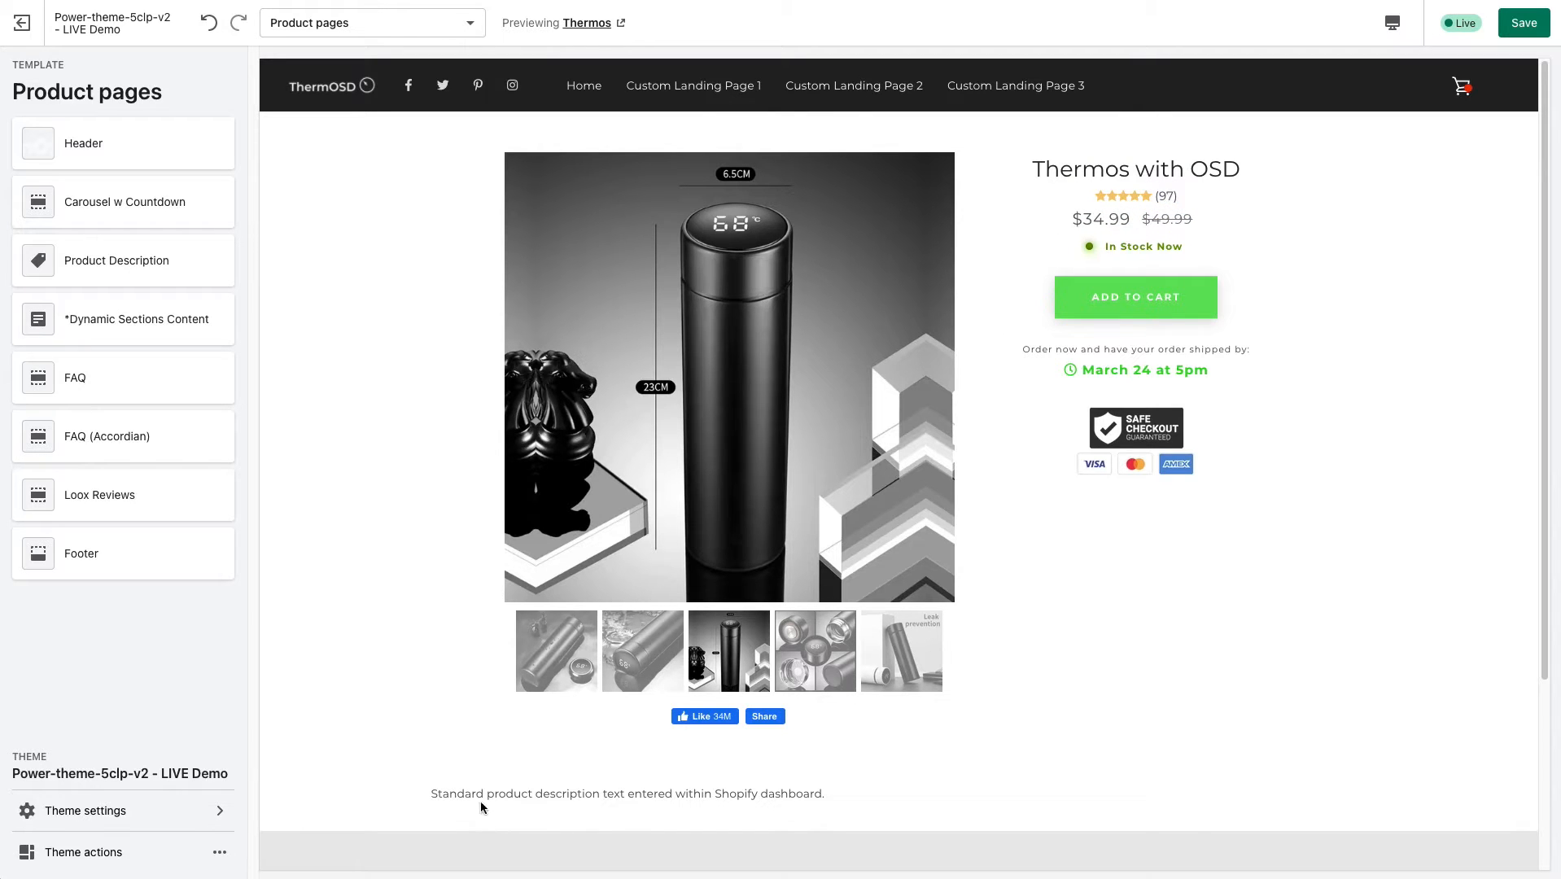
drag(457, 794, 828, 796)
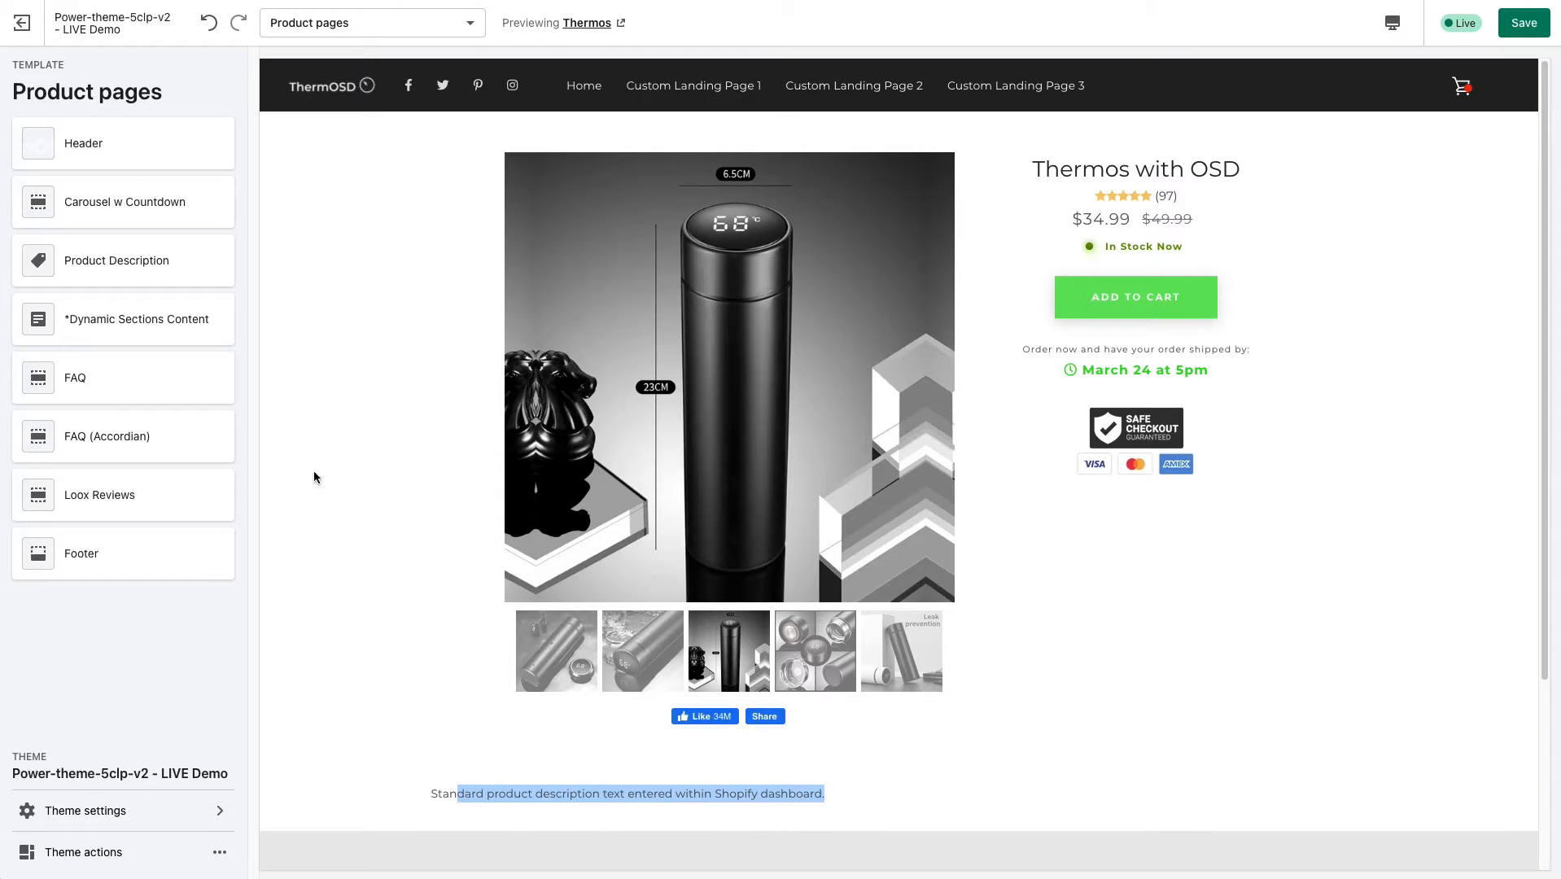
click(349, 455)
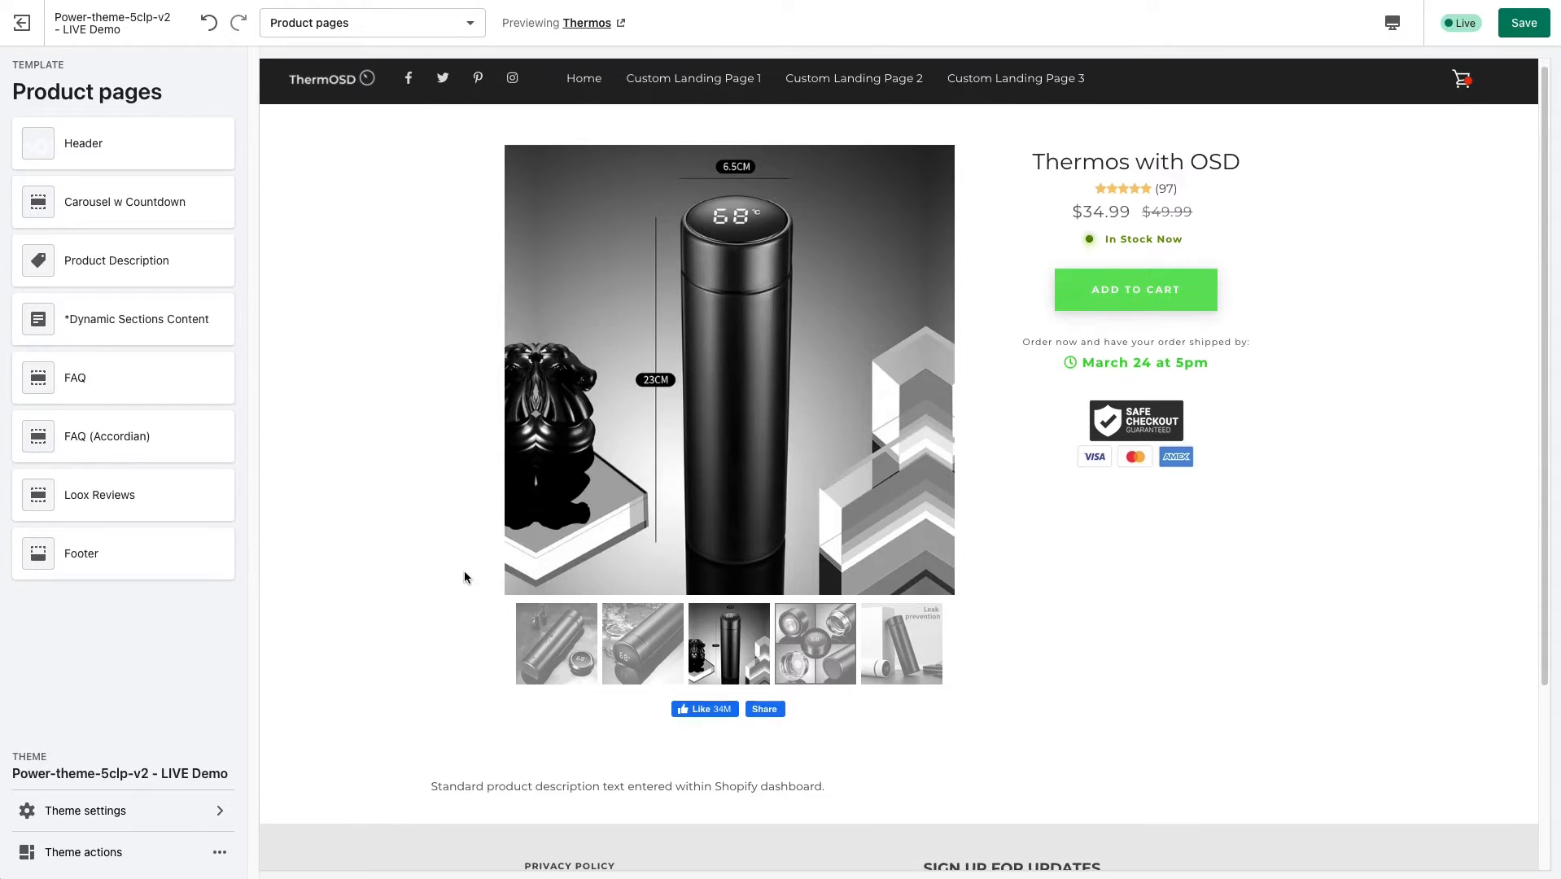
scroll(496, 786, down, 1)
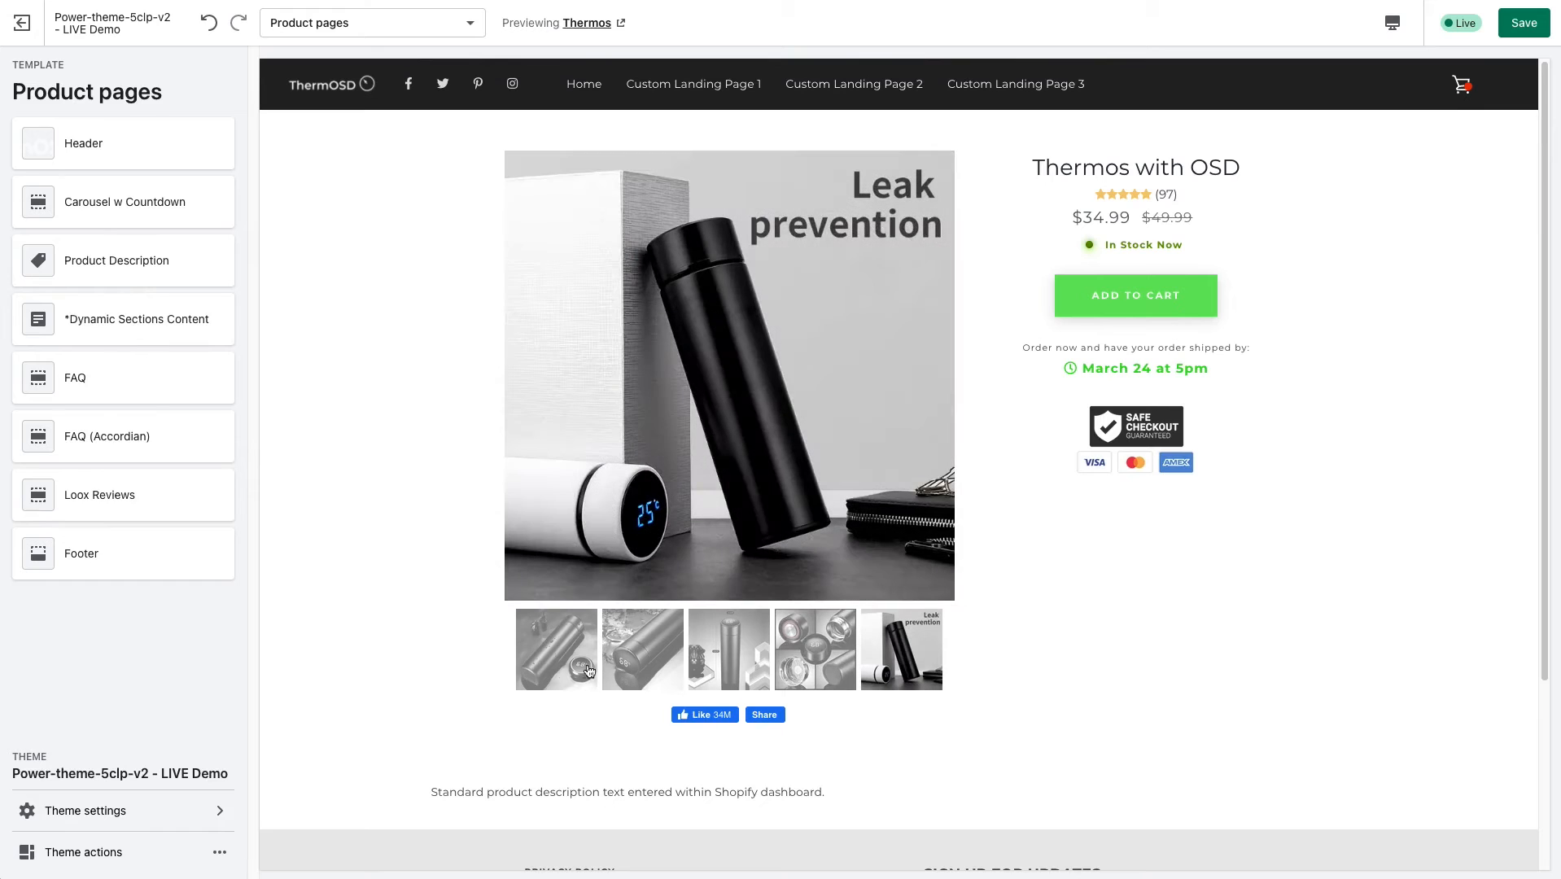
click(414, 26)
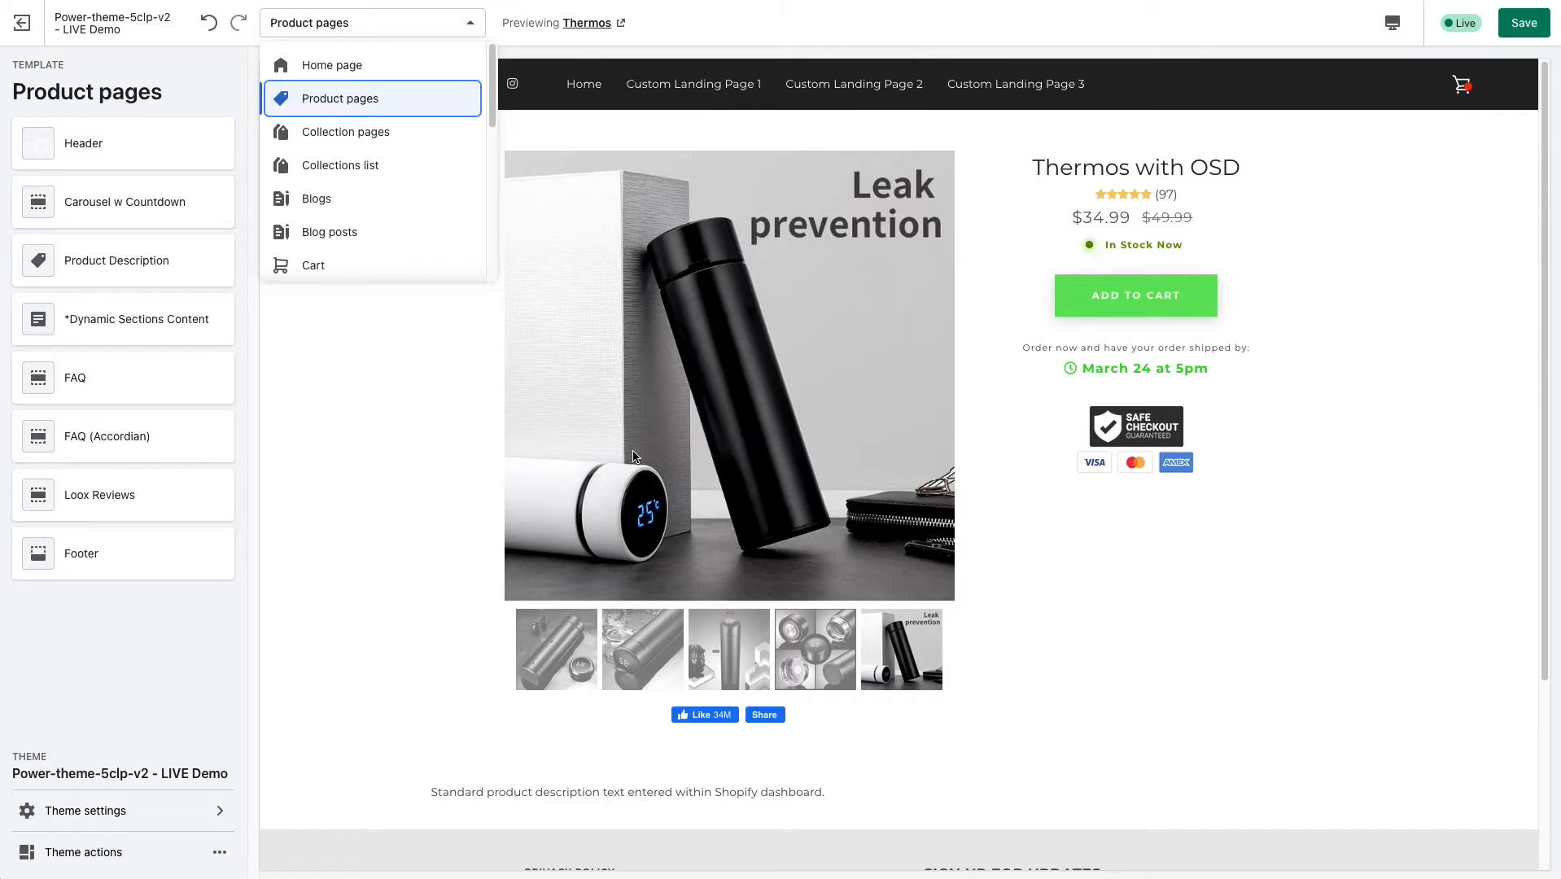
click(391, 472)
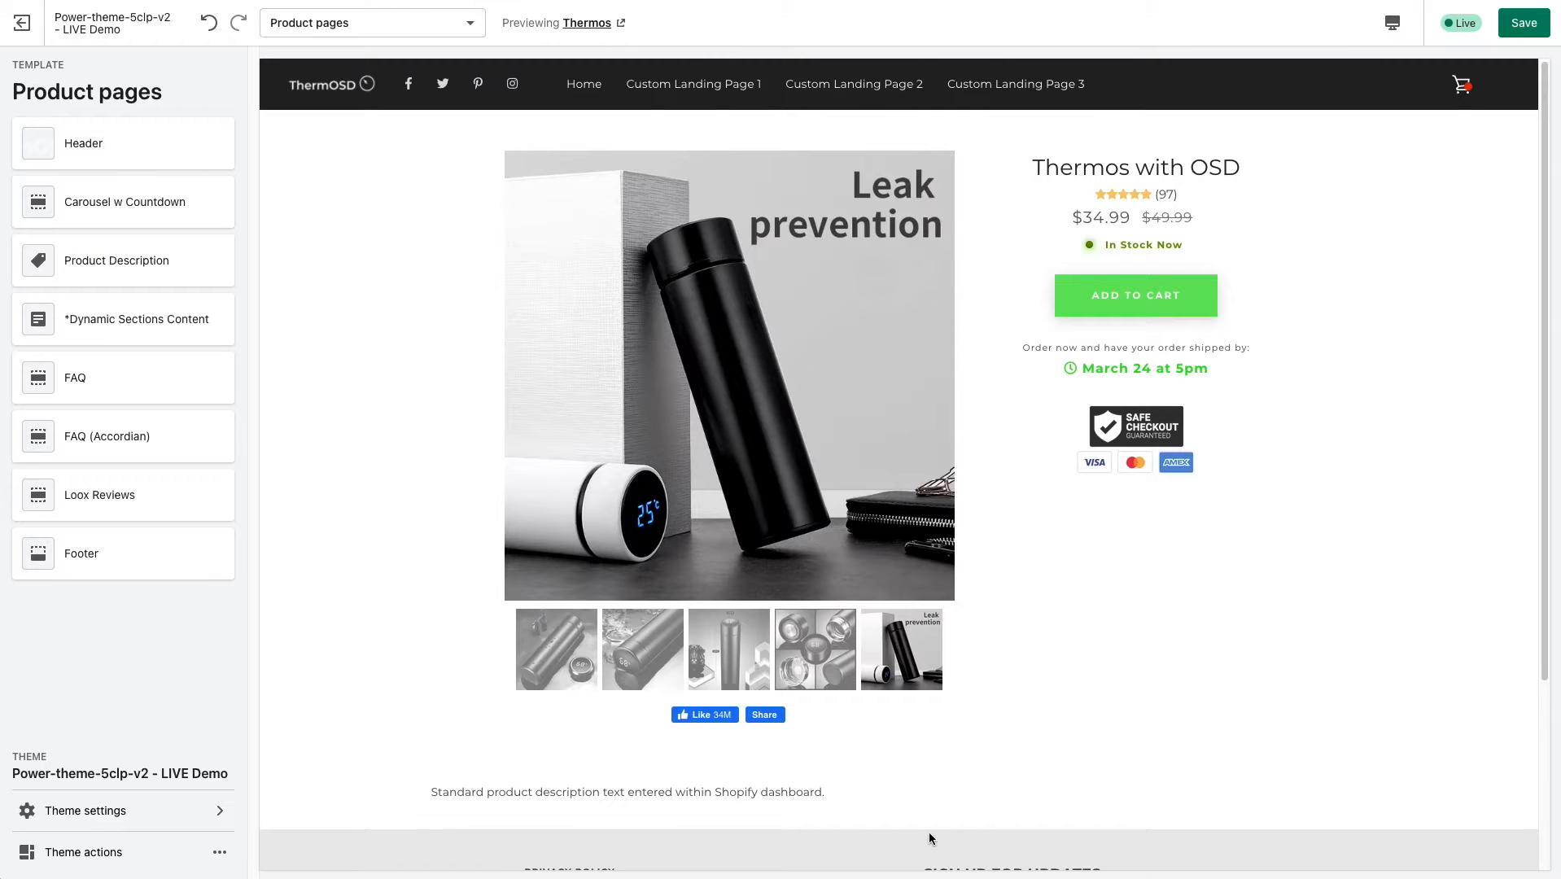
scroll(927, 829, down, 1)
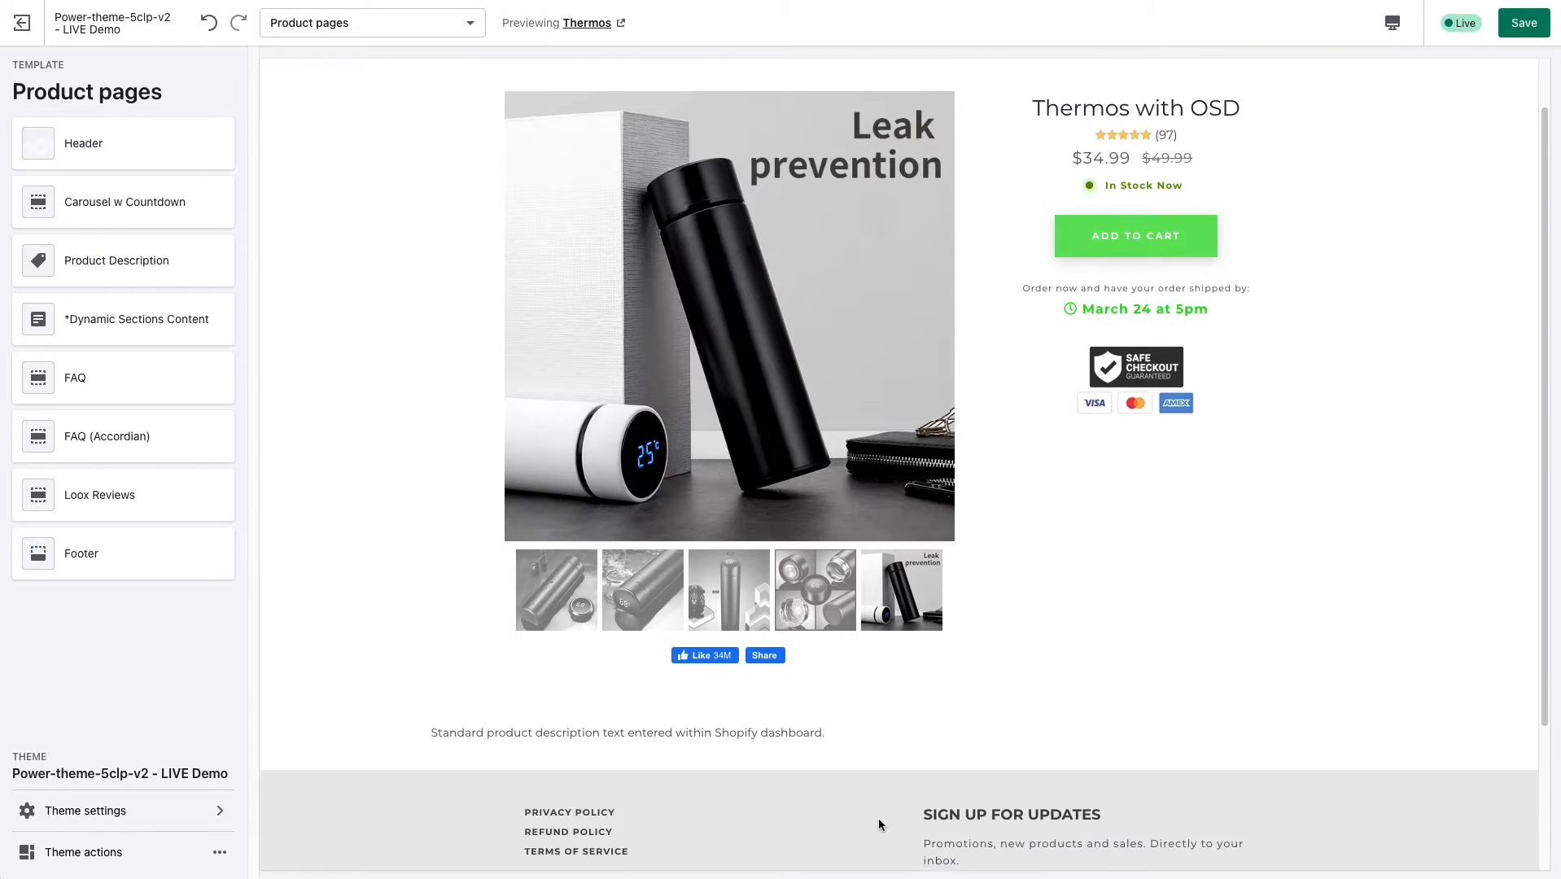
scroll(875, 818, down, 1)
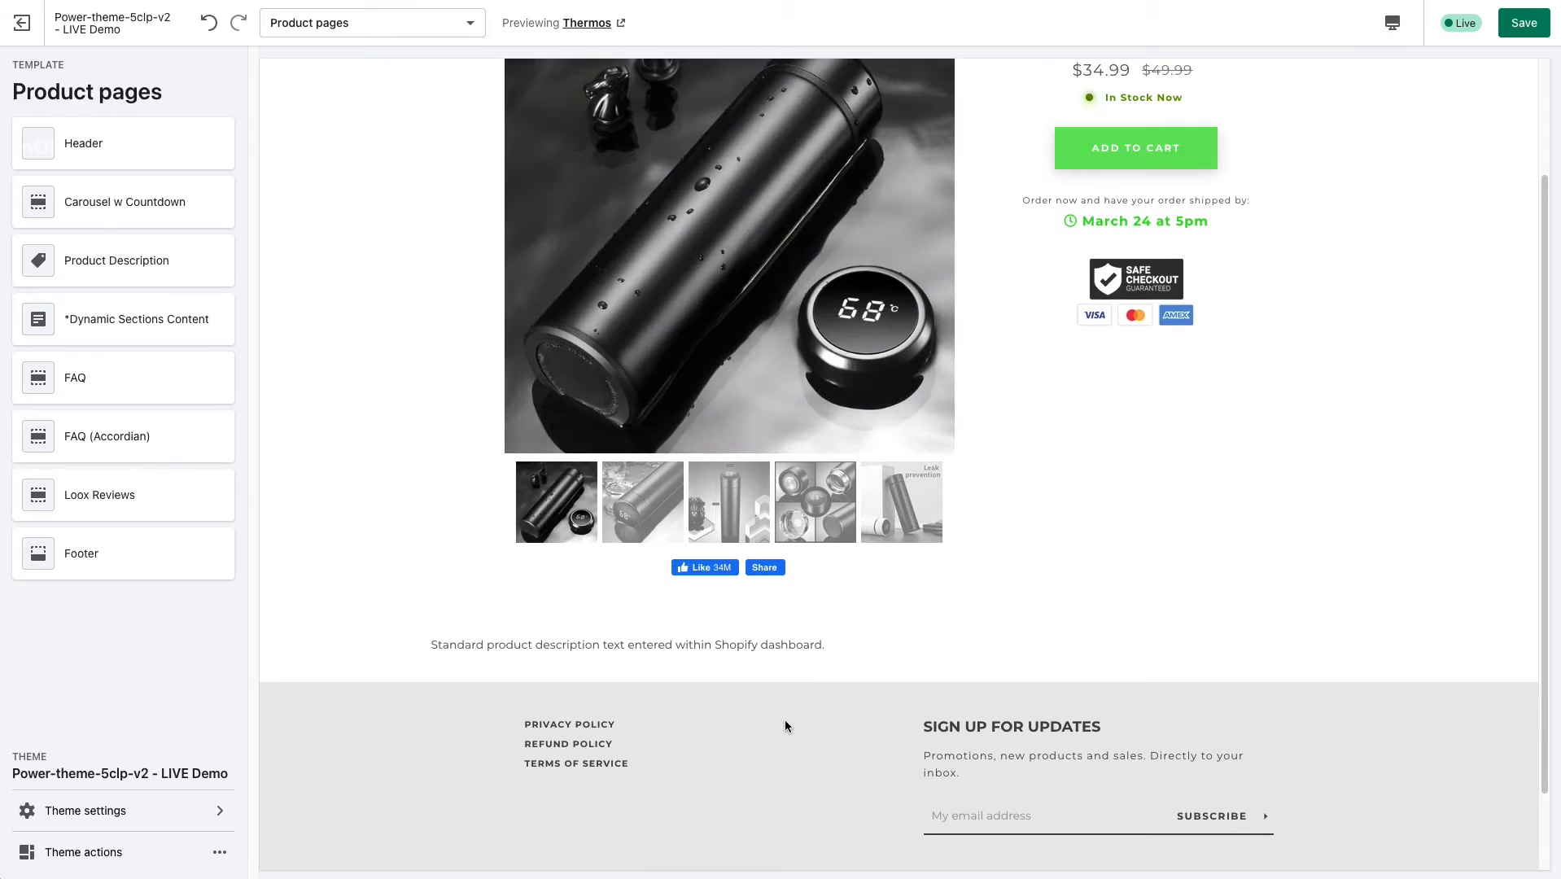
scroll(786, 717, up, 2)
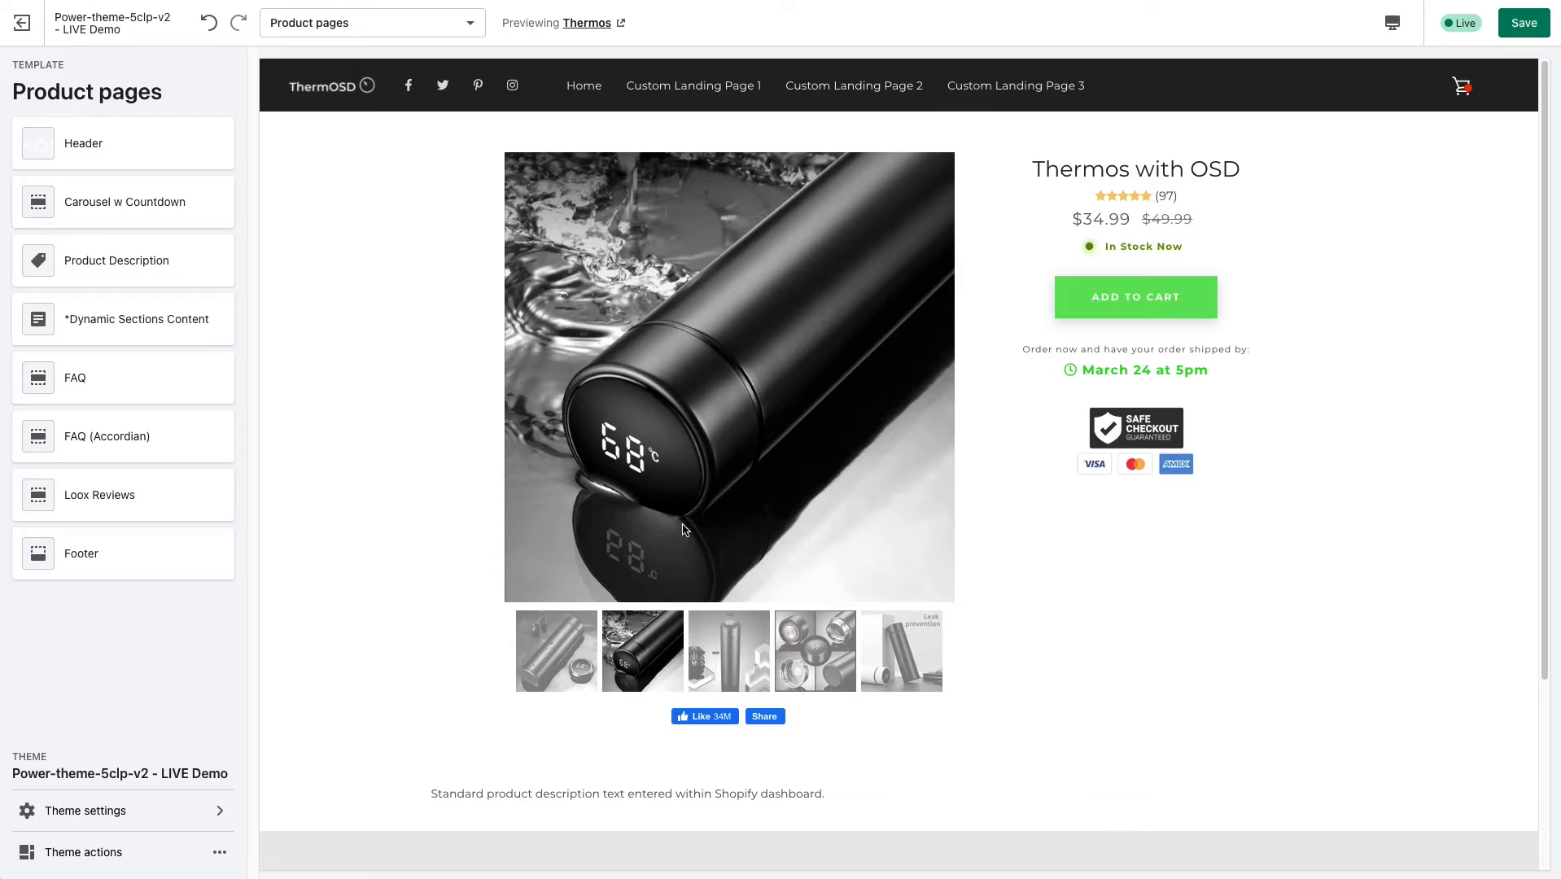
Highlight the product's prices and parts of the standard description text below the image carousel.
drag(1045, 163, 1185, 220)
scroll(612, 840, down, 1)
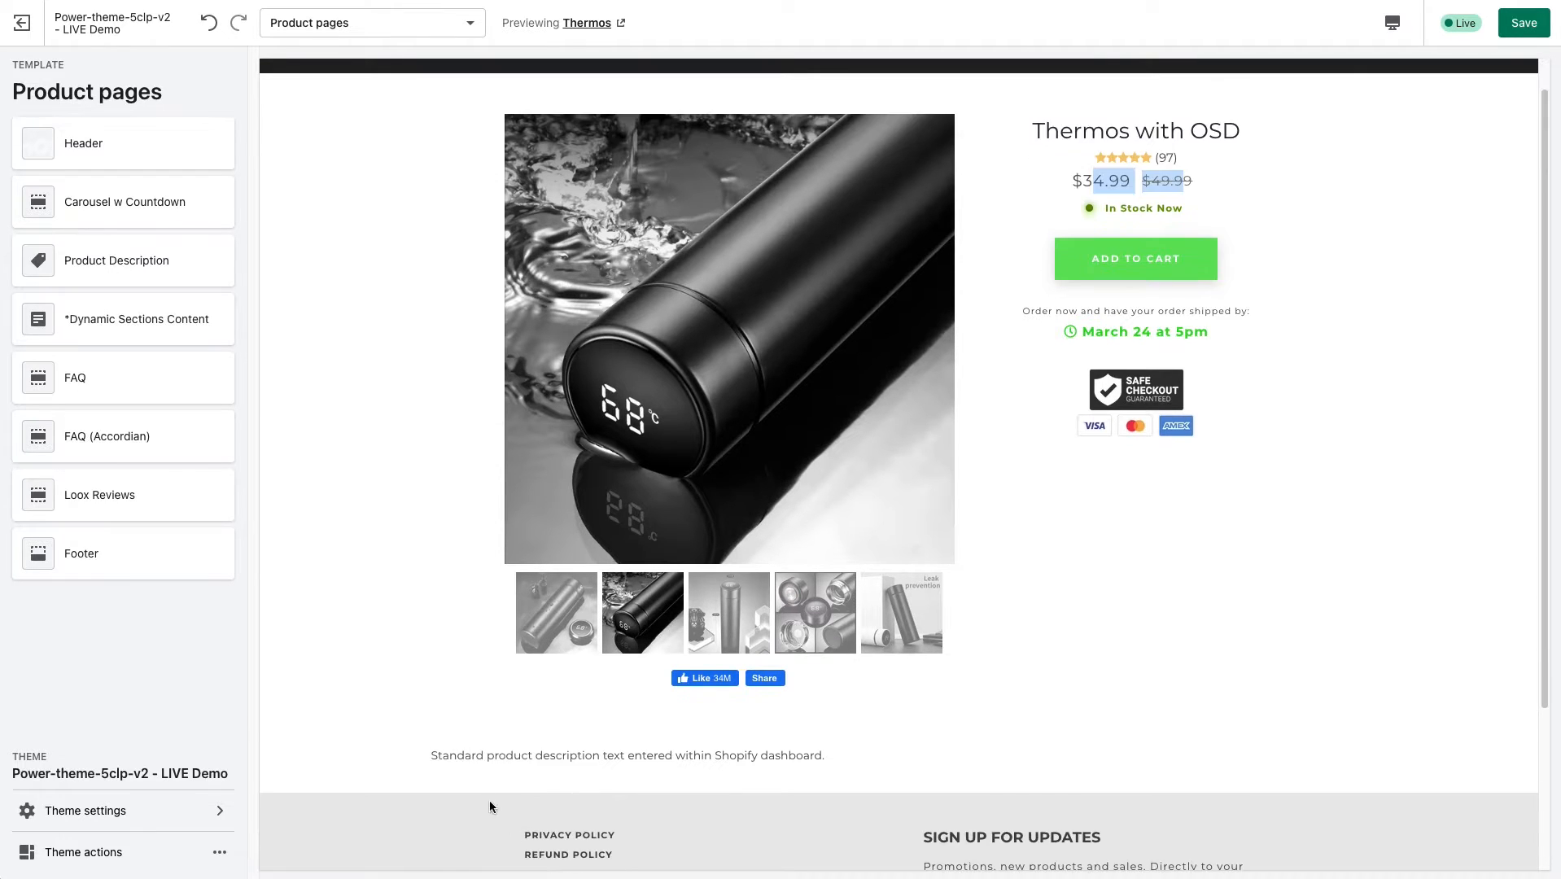
drag(465, 755, 813, 782)
scroll(813, 782, up, 1)
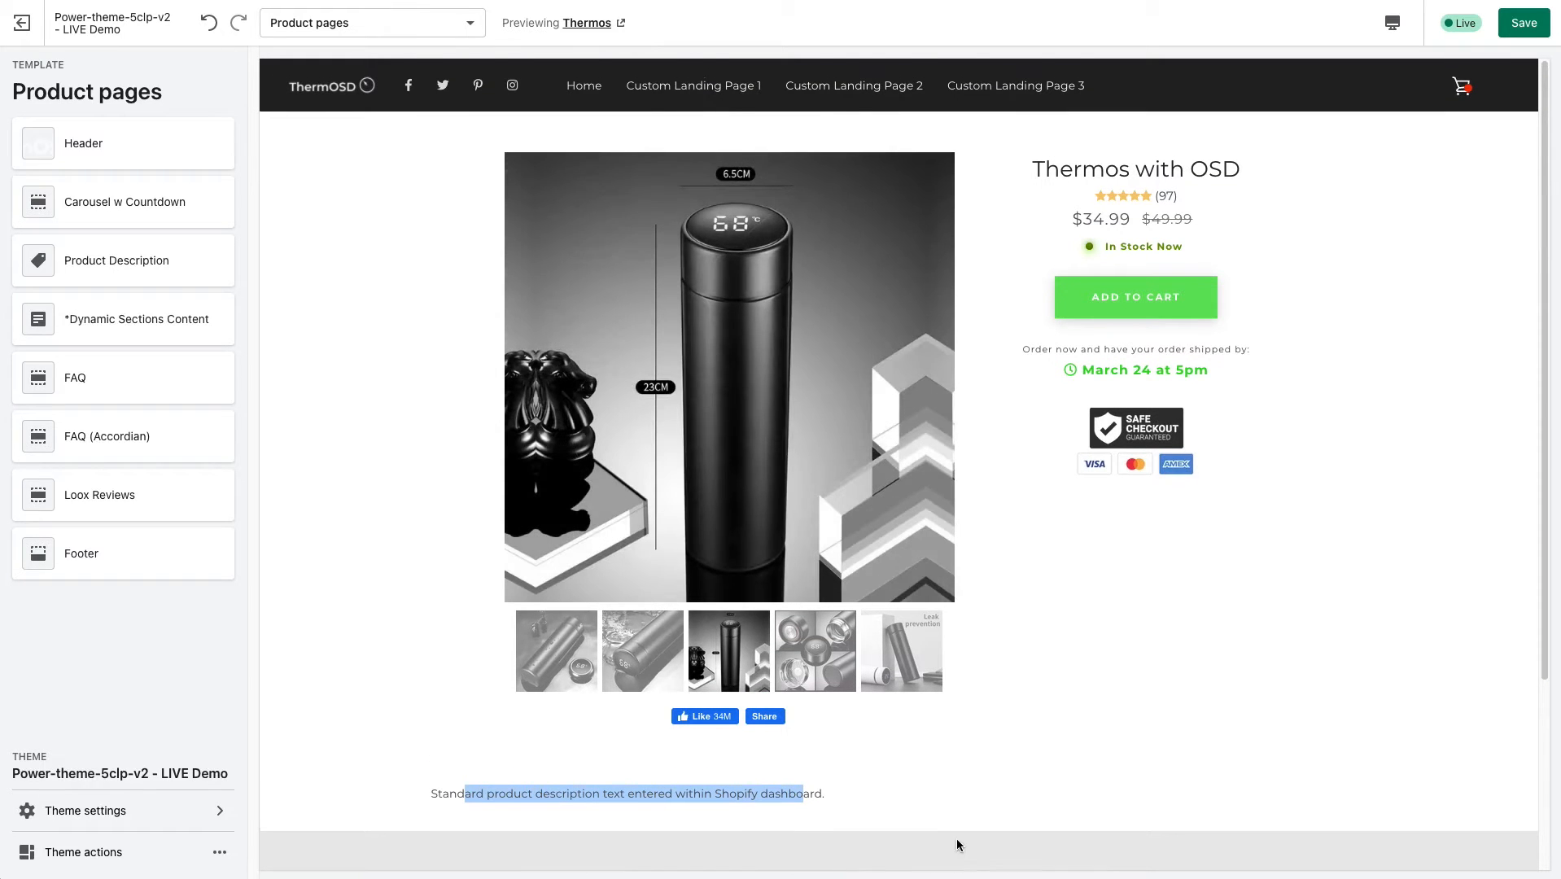
click(654, 786)
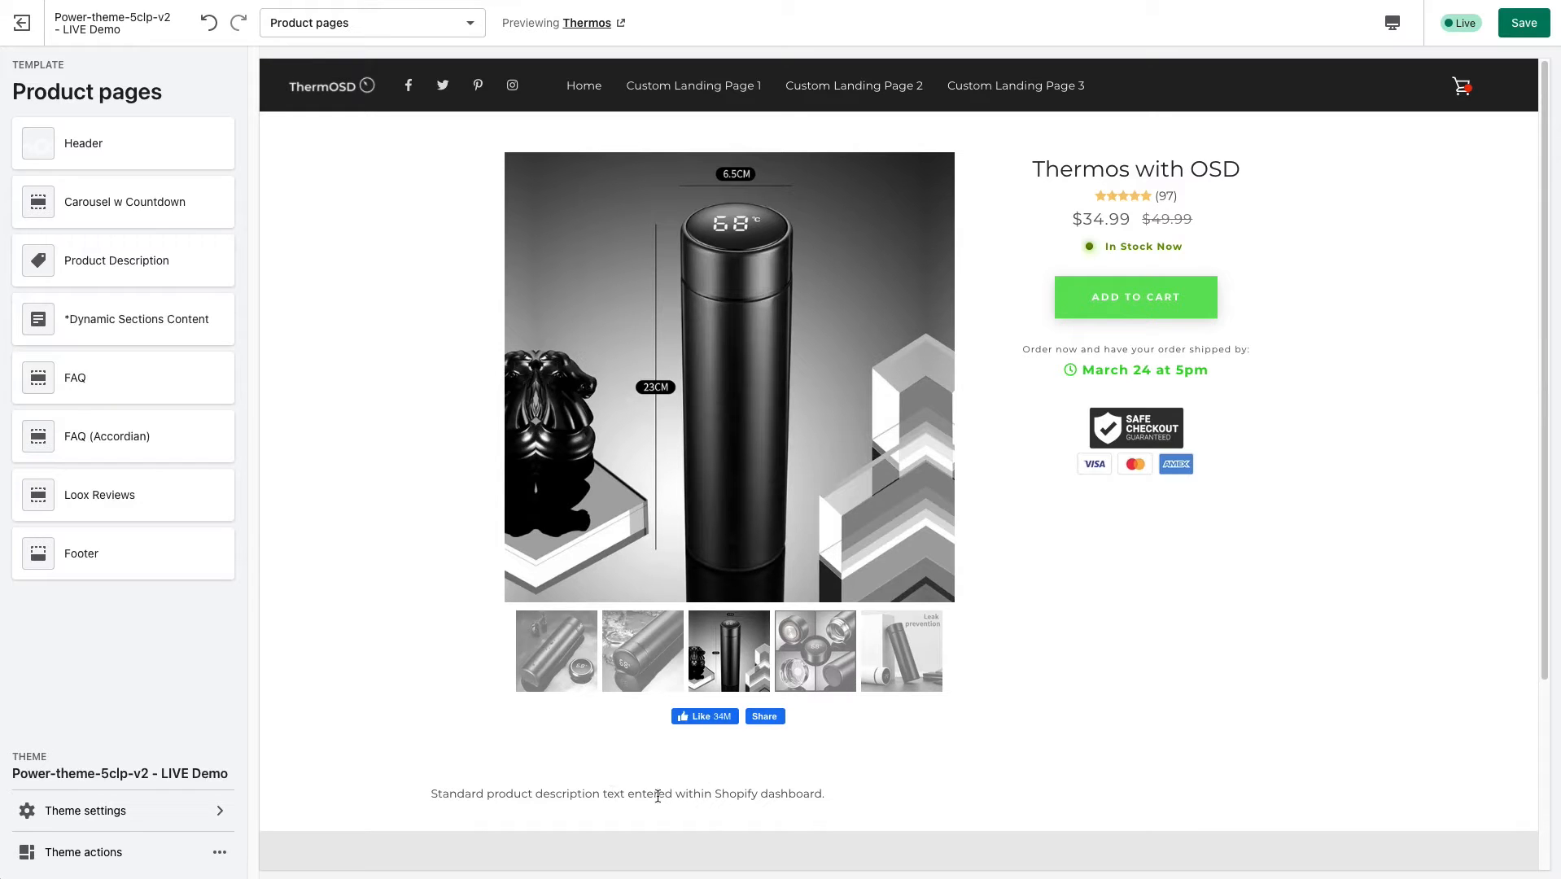
drag(622, 794, 745, 795)
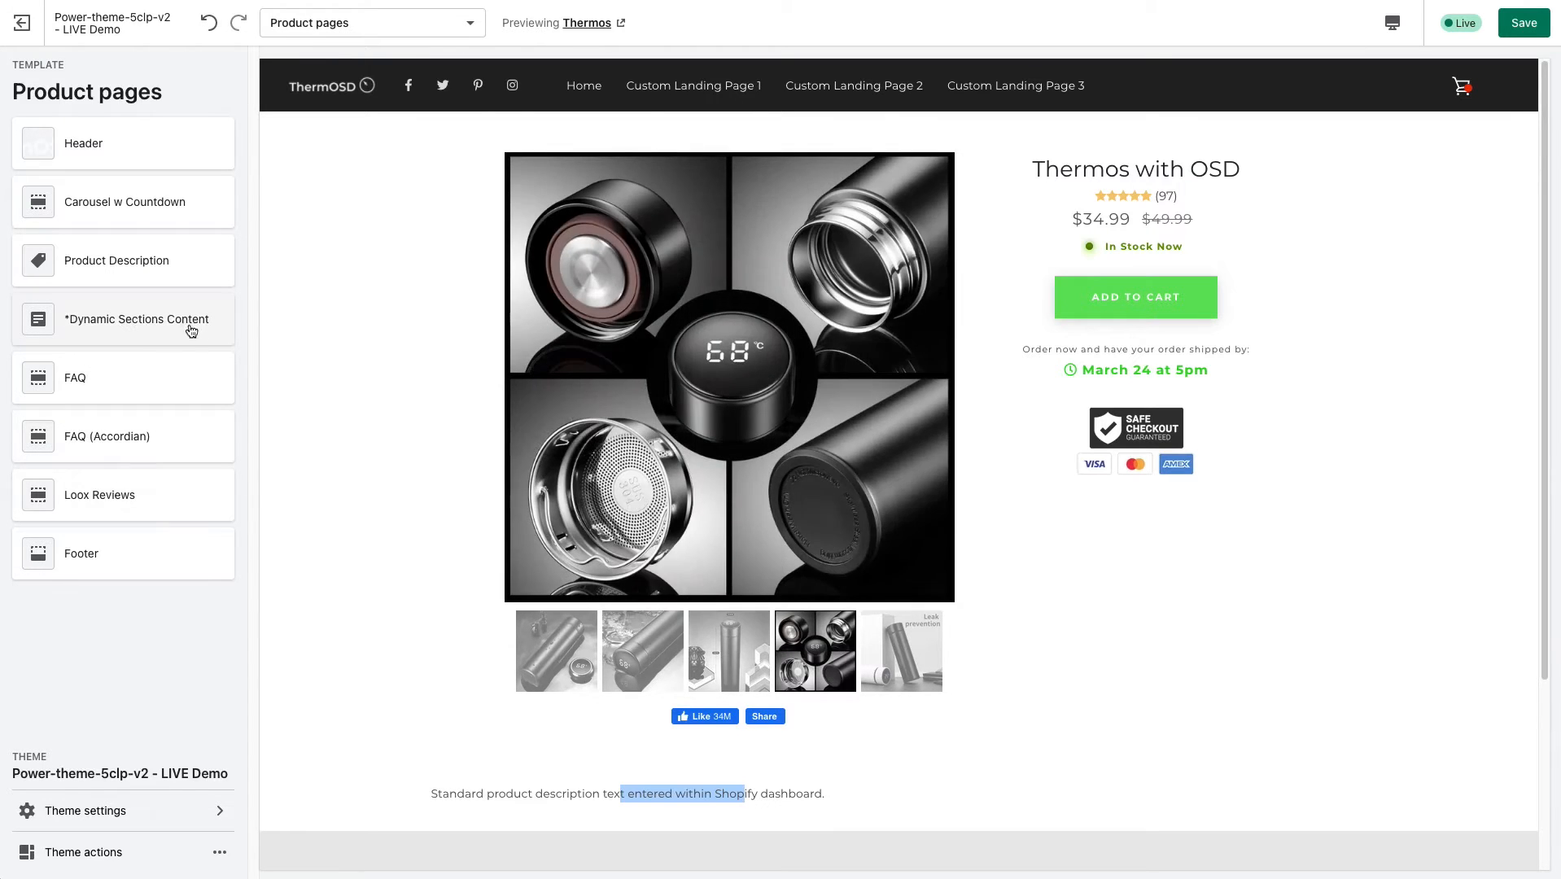
click(362, 24)
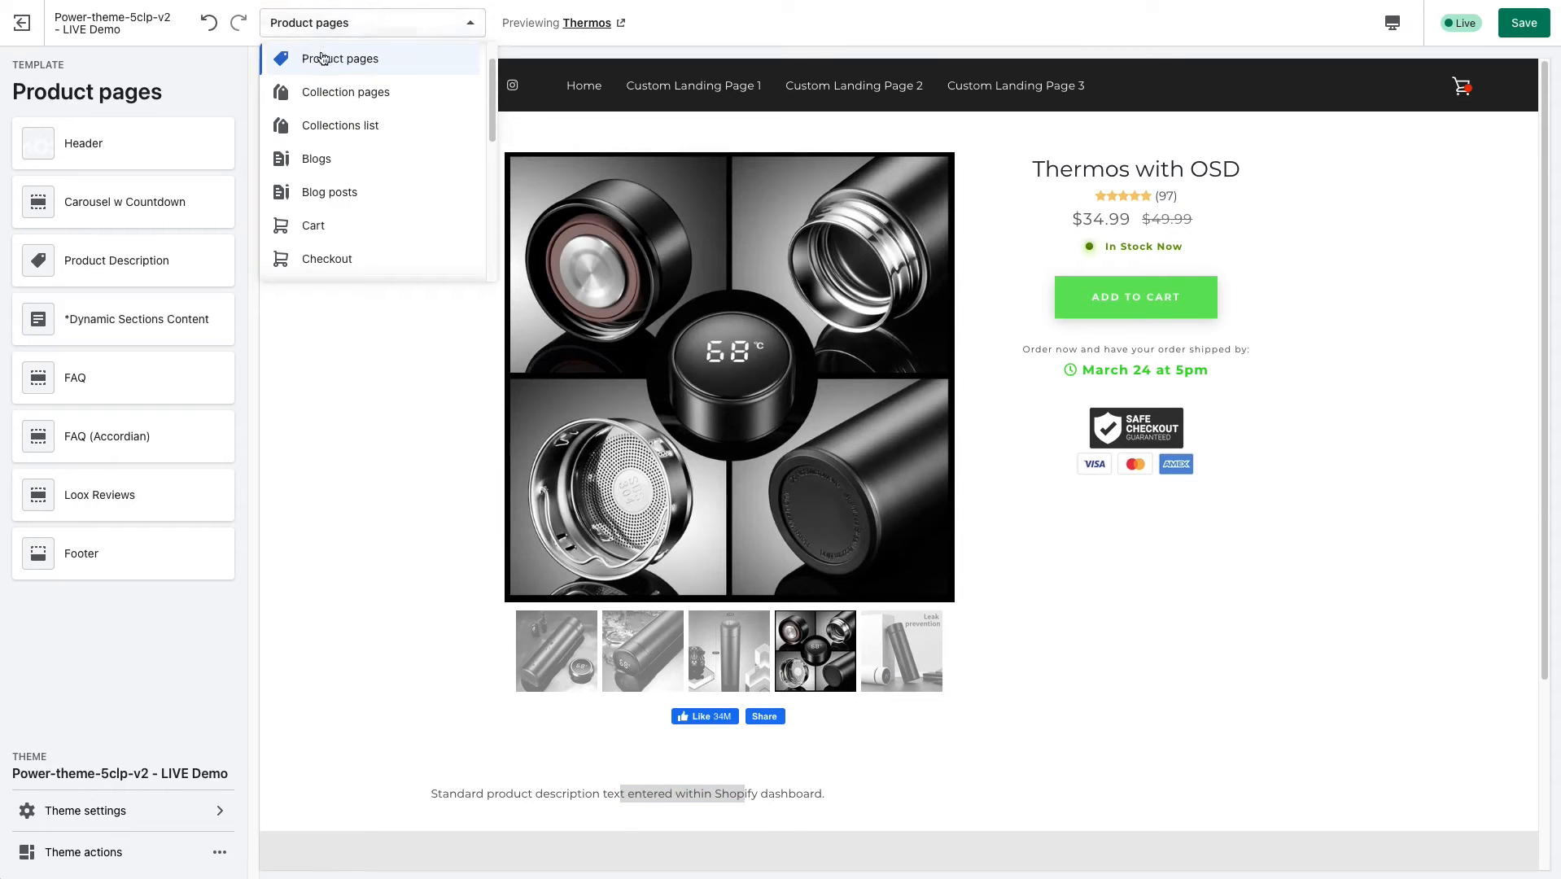
click(359, 387)
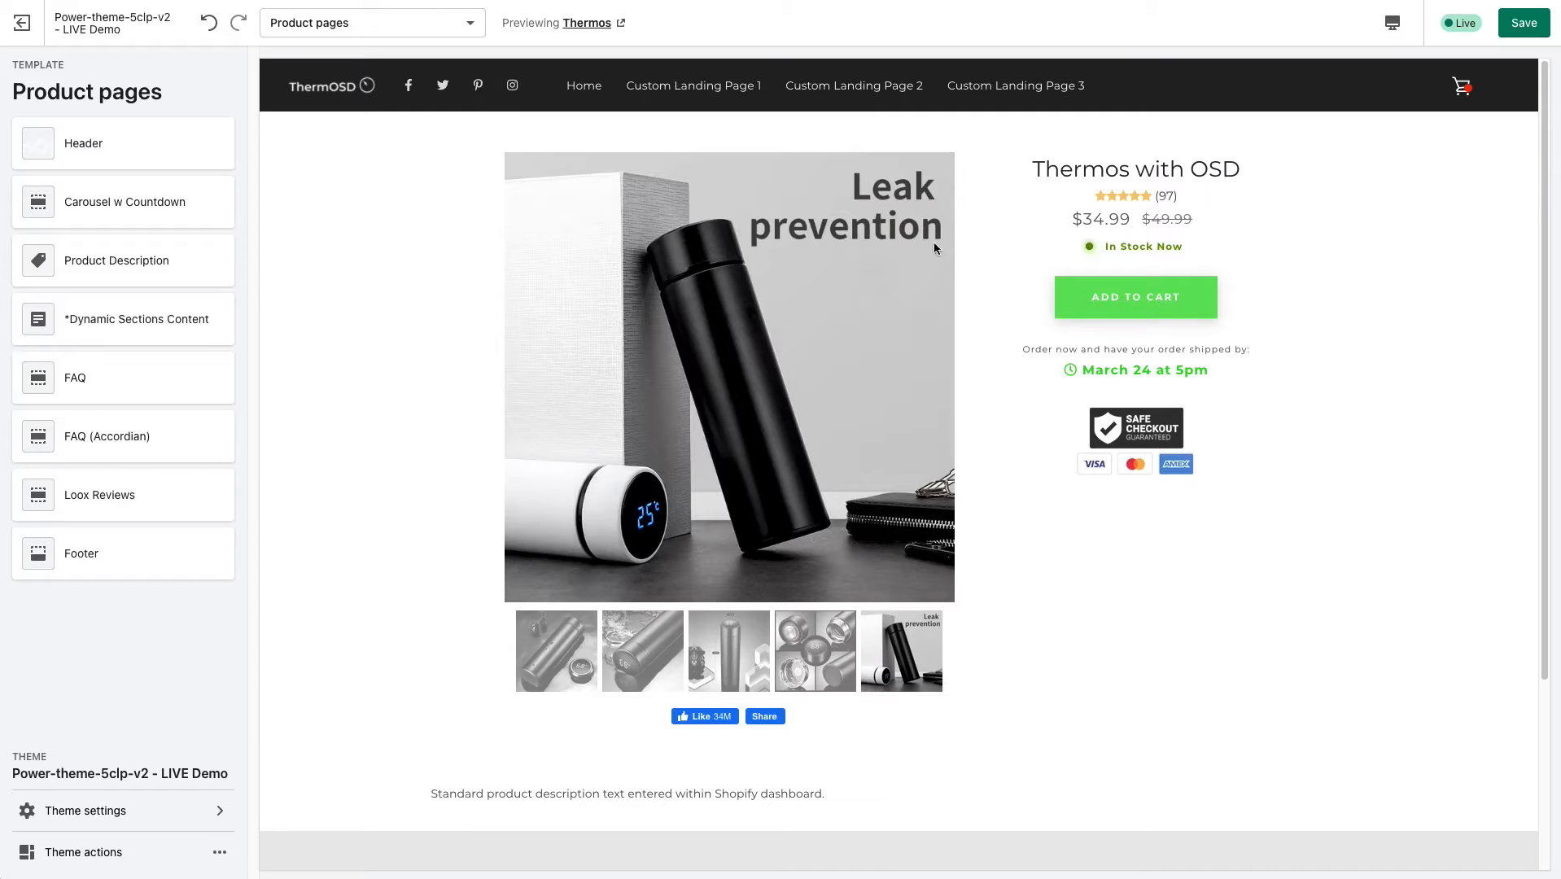
scroll(444, 504, down, 1)
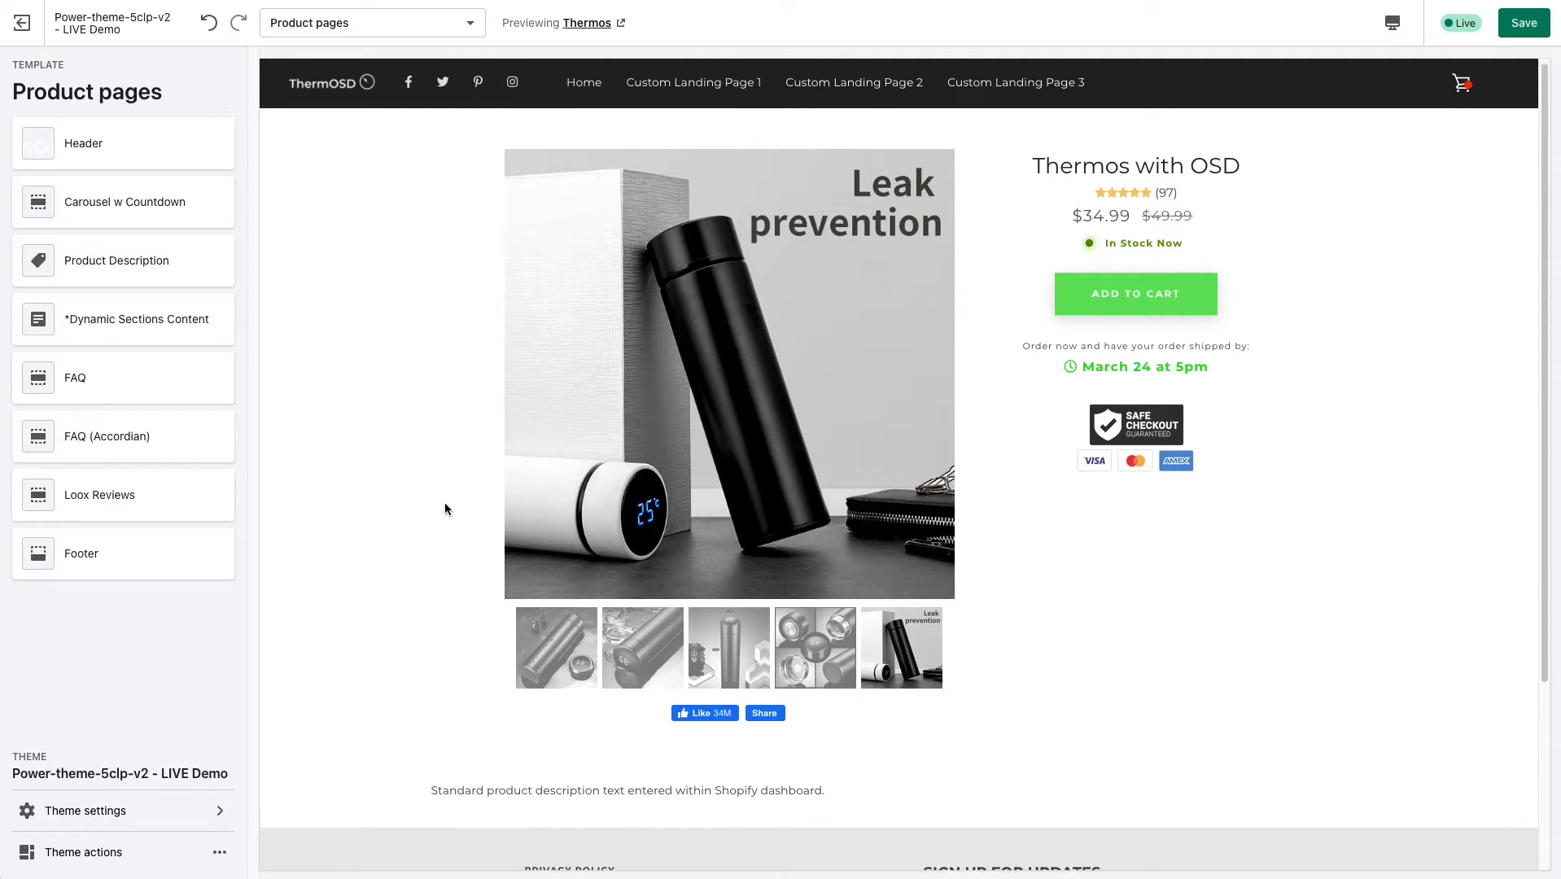
scroll(447, 508, up, 1)
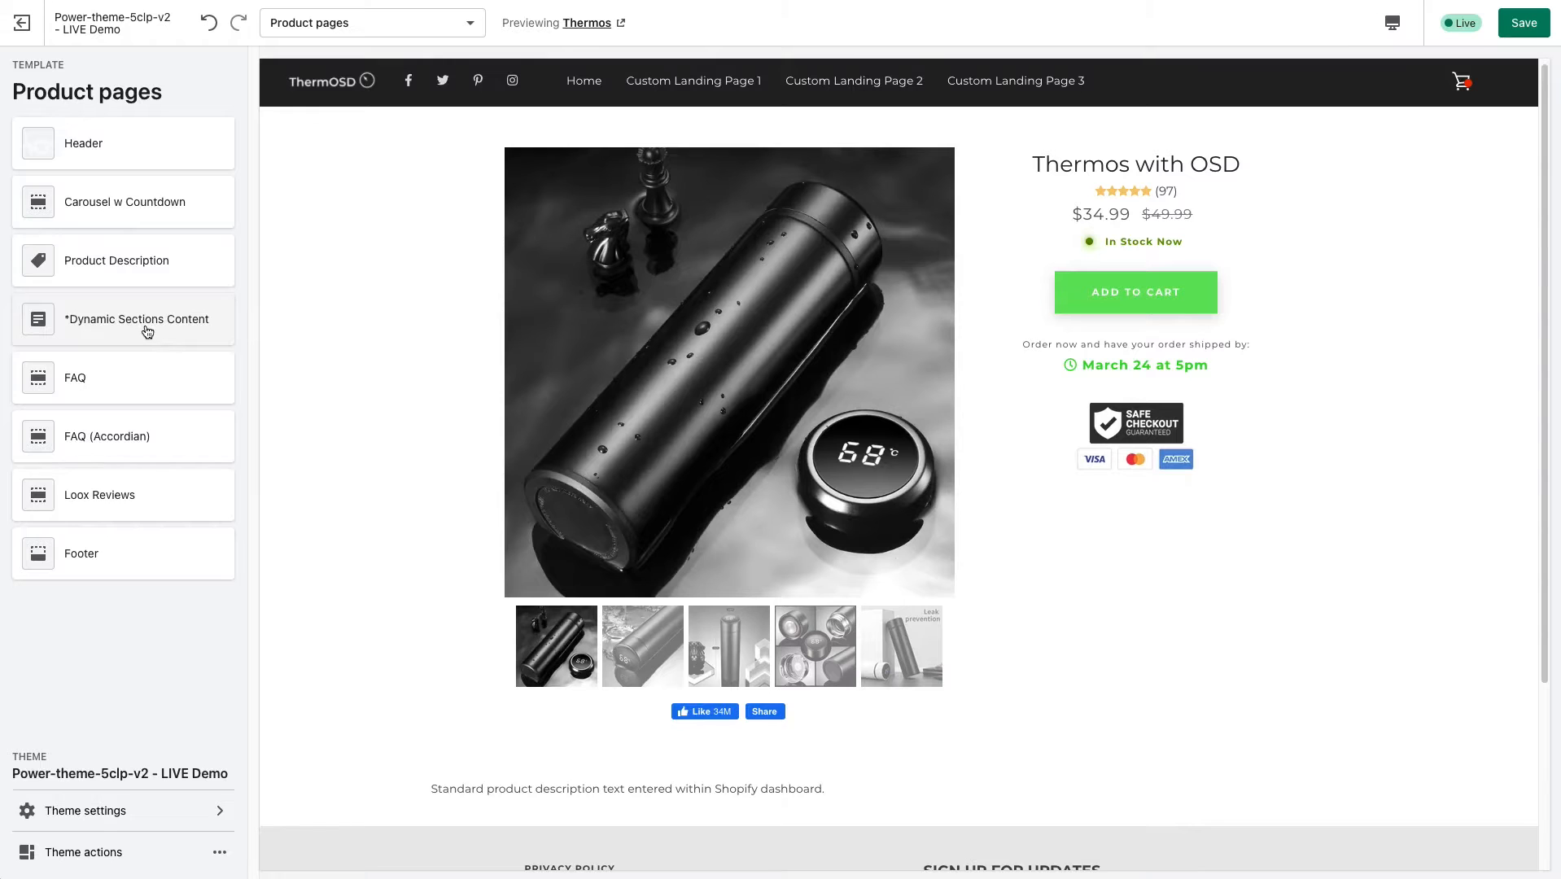
Add an H - 4 Icons With Text block to the Dynamic Sections Content section of the product page template.
click(149, 329)
click(141, 194)
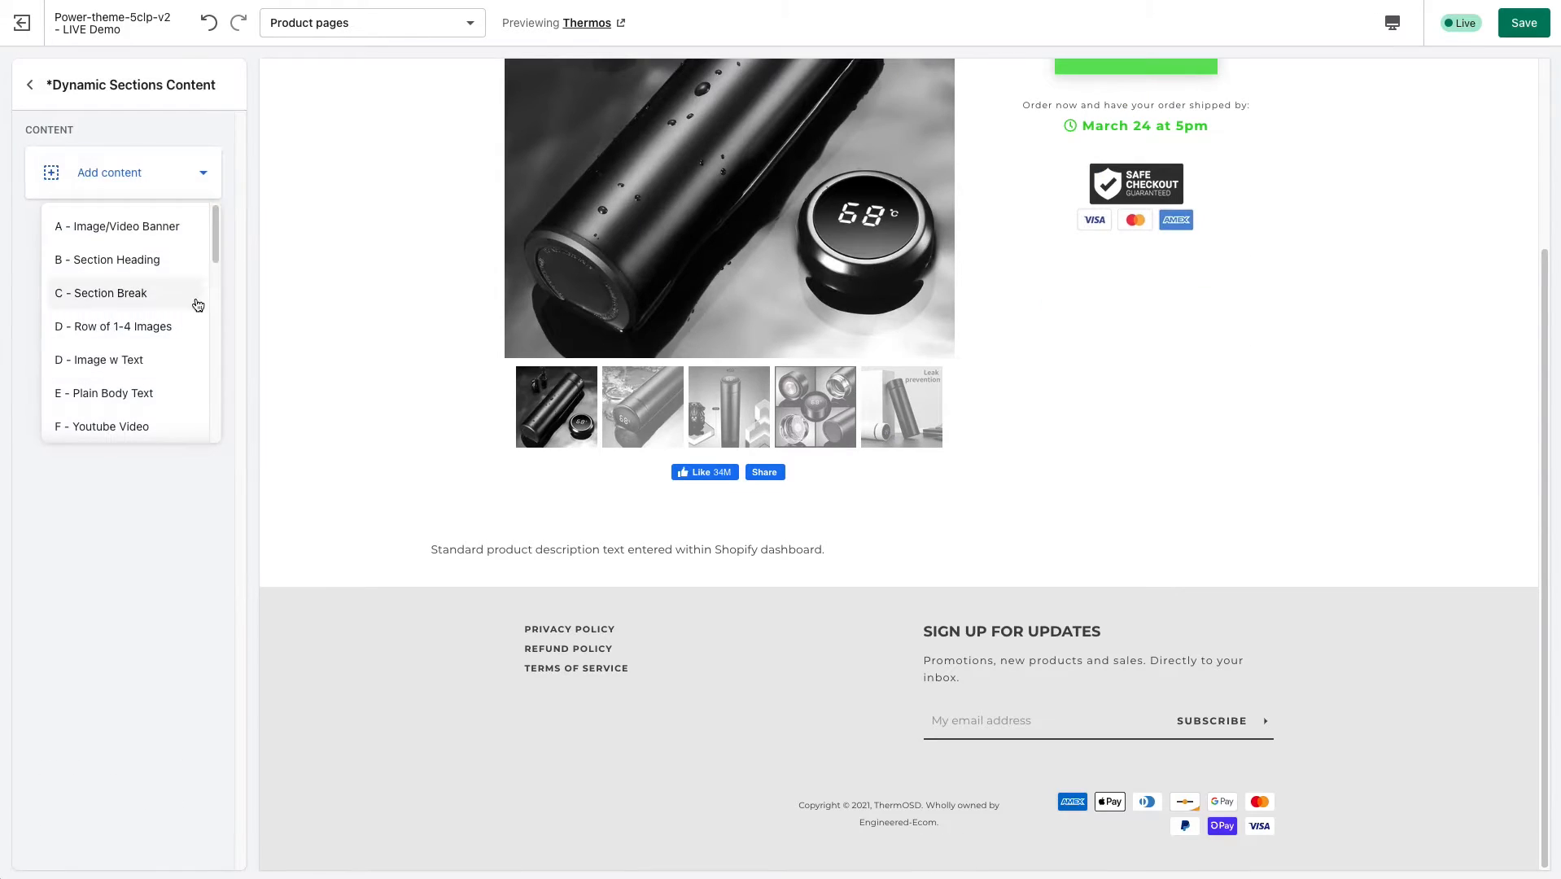
drag(222, 254, 217, 355)
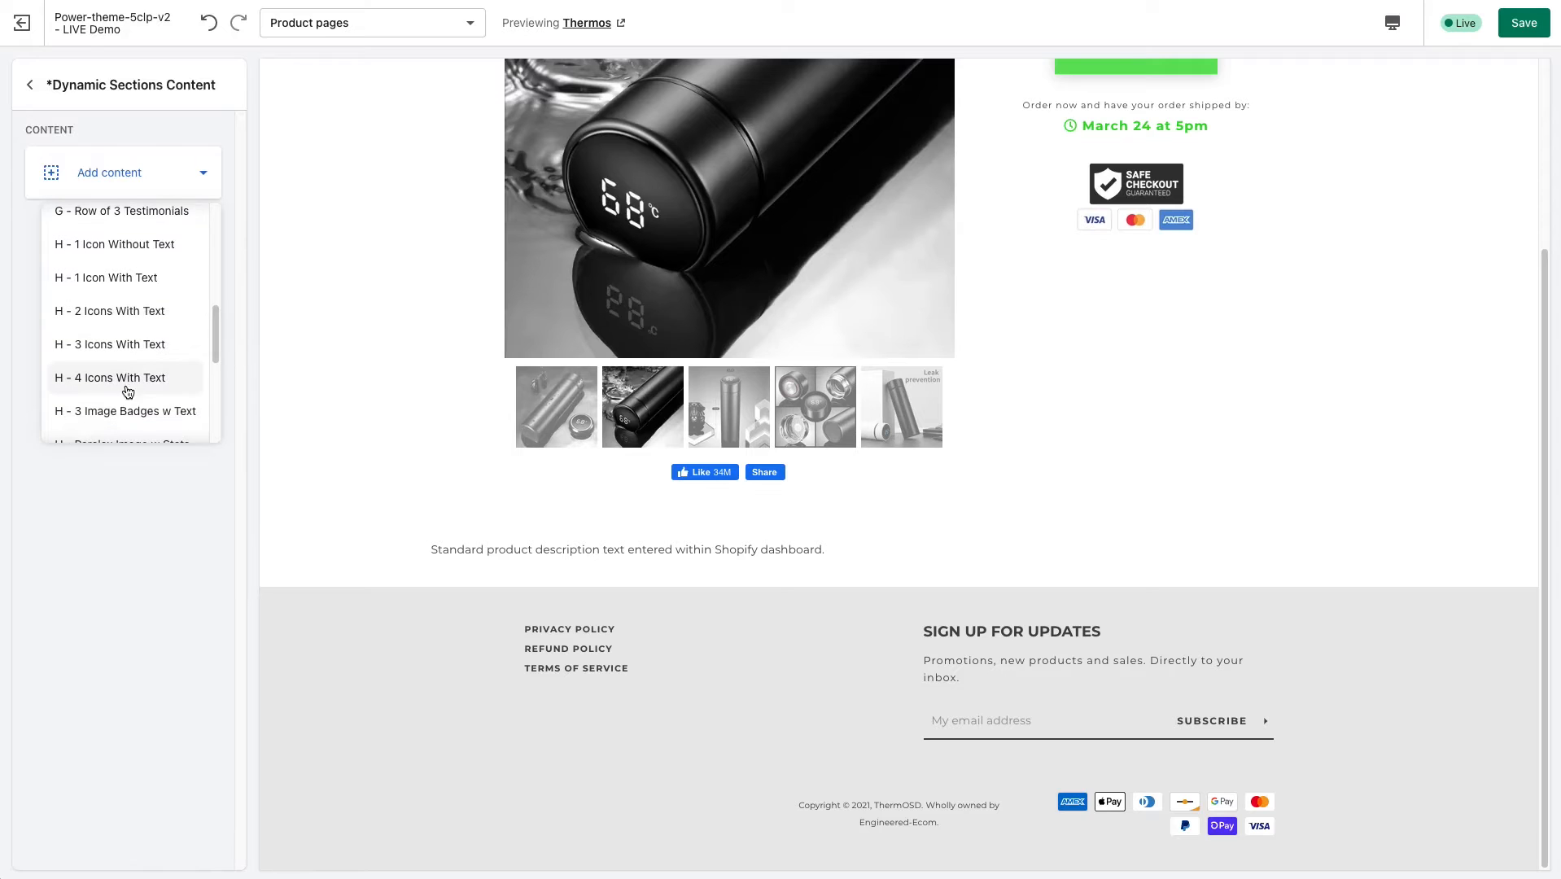
click(132, 379)
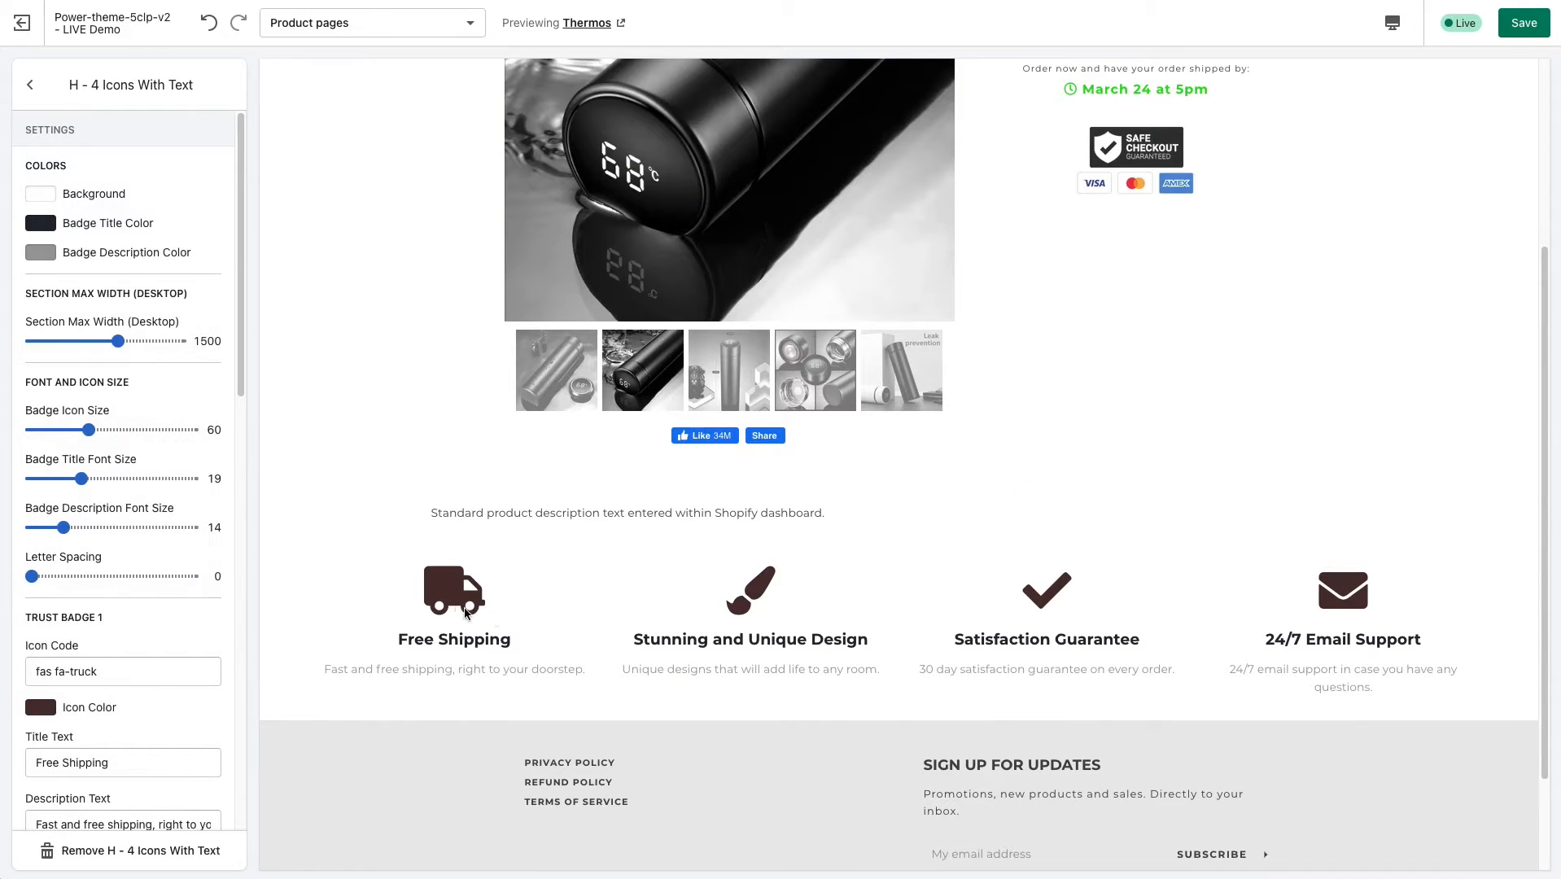
click(30, 84)
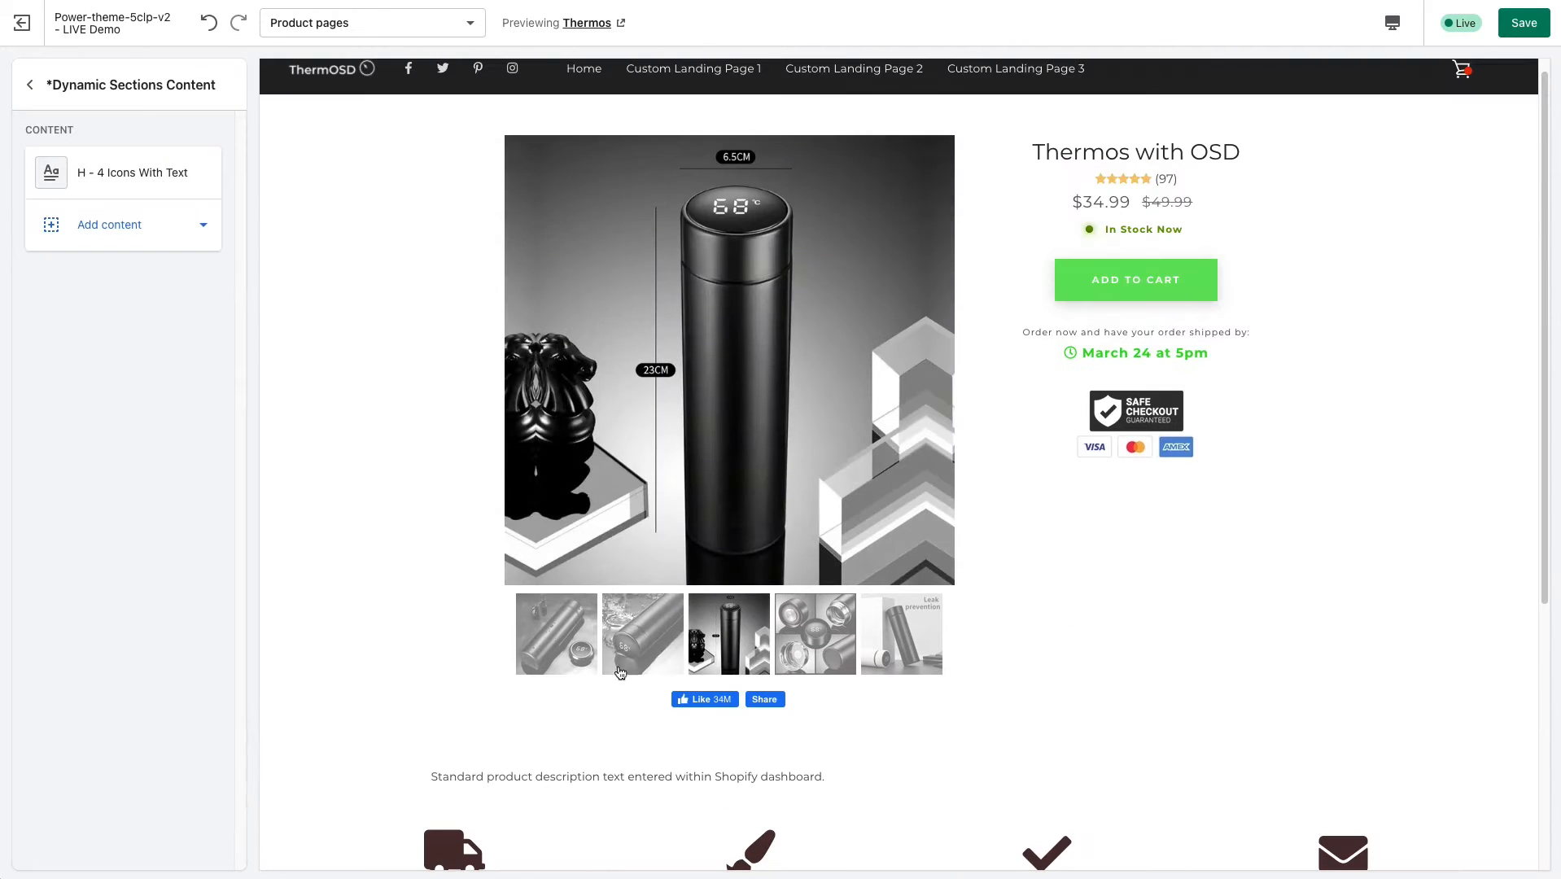
Review the four-icon row below the standard description in the product page preview, then return to the template's section list.
scroll(751, 809, down, 3)
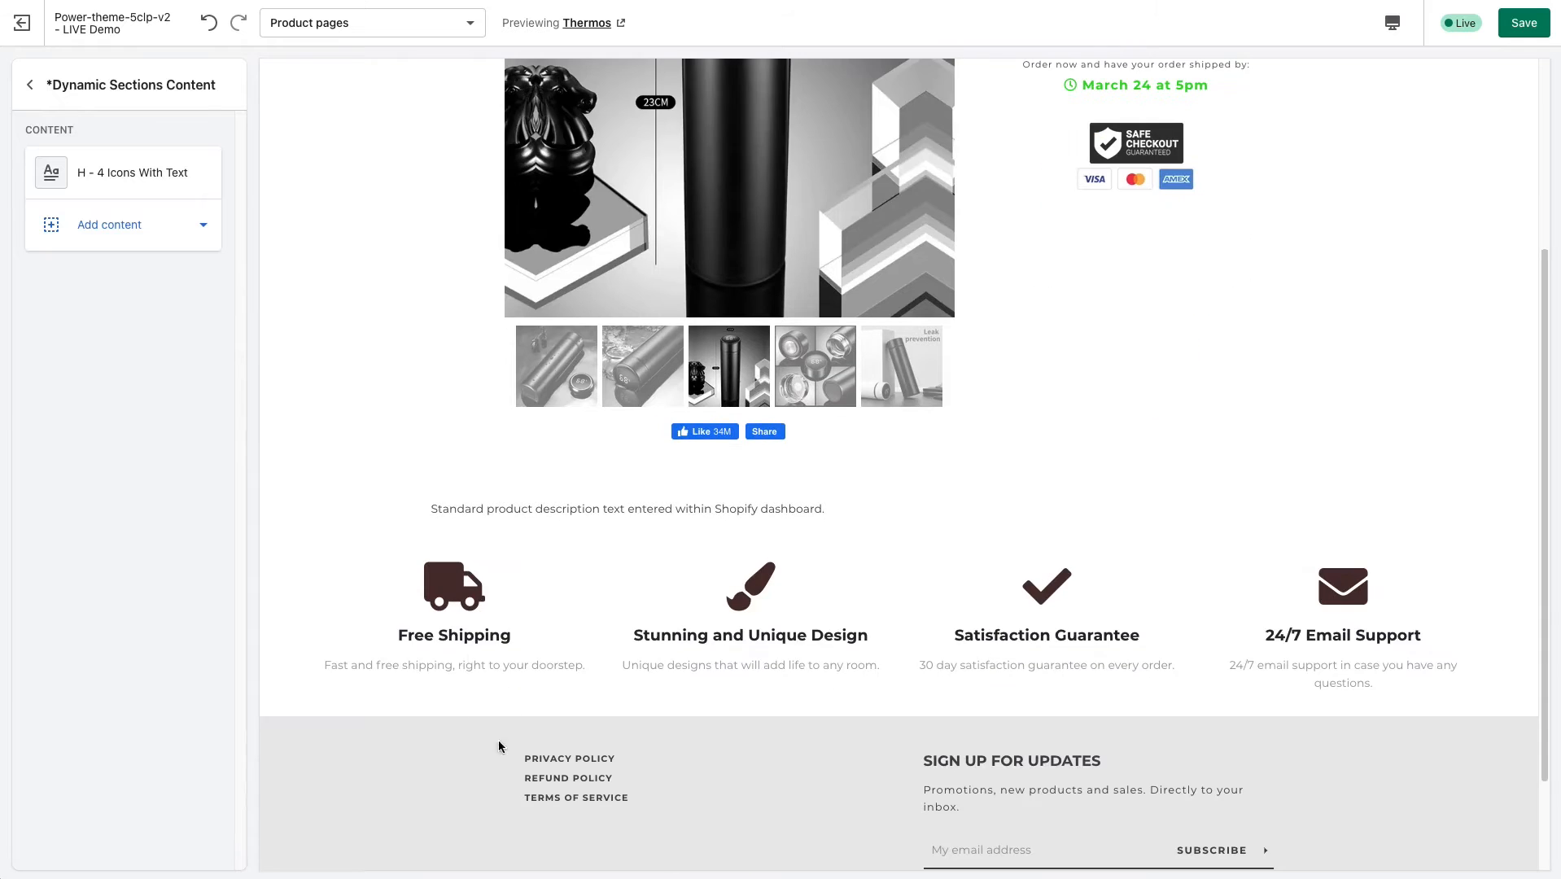
drag(407, 635, 1319, 654)
click(525, 574)
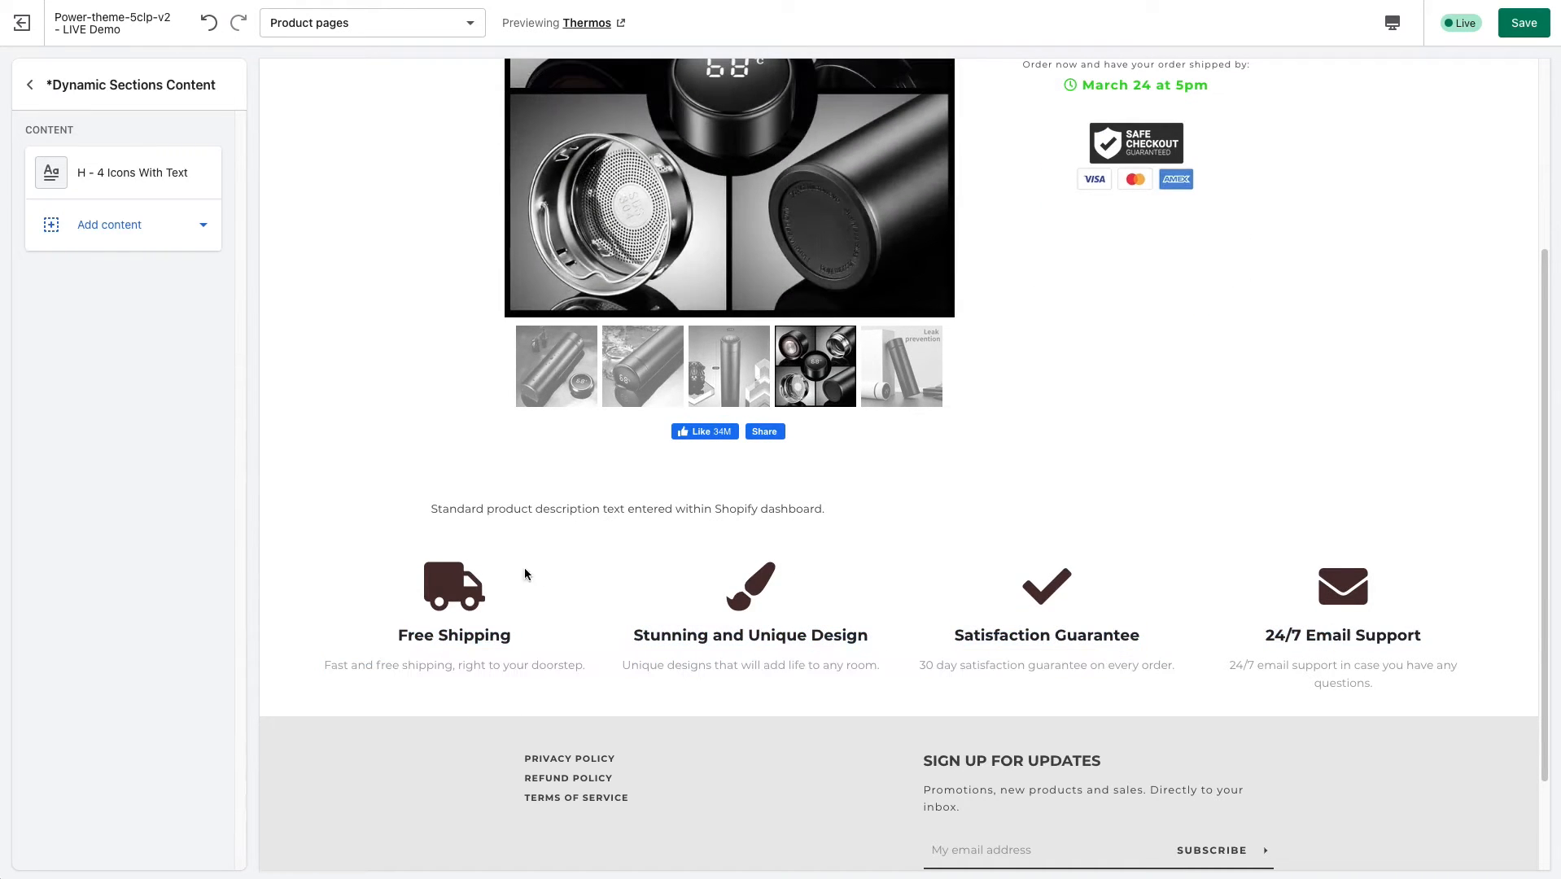
scroll(1250, 552, up, 4)
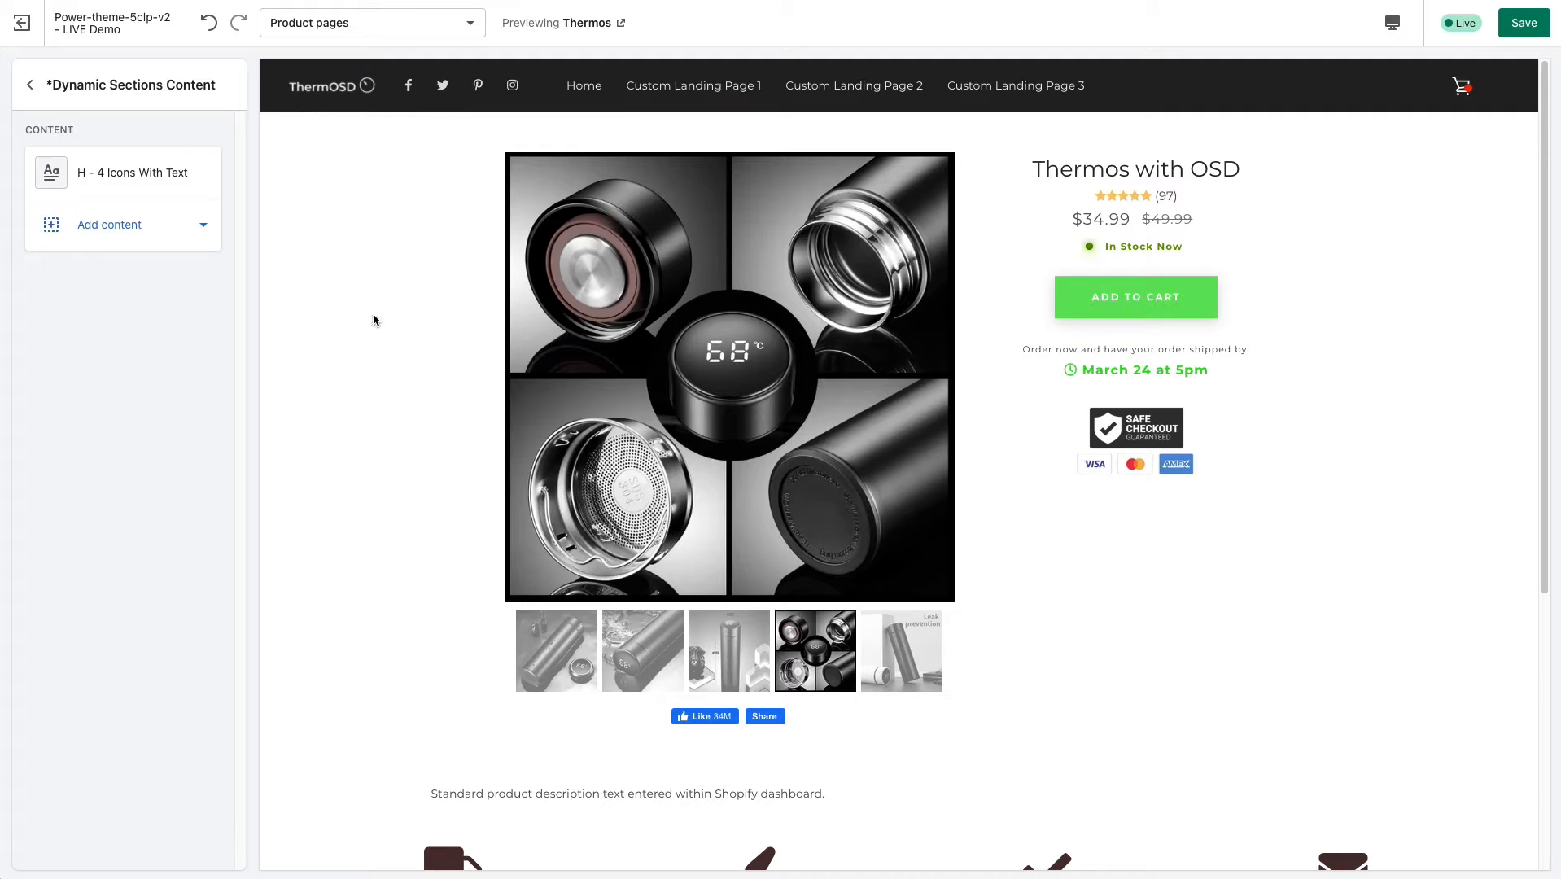
click(30, 84)
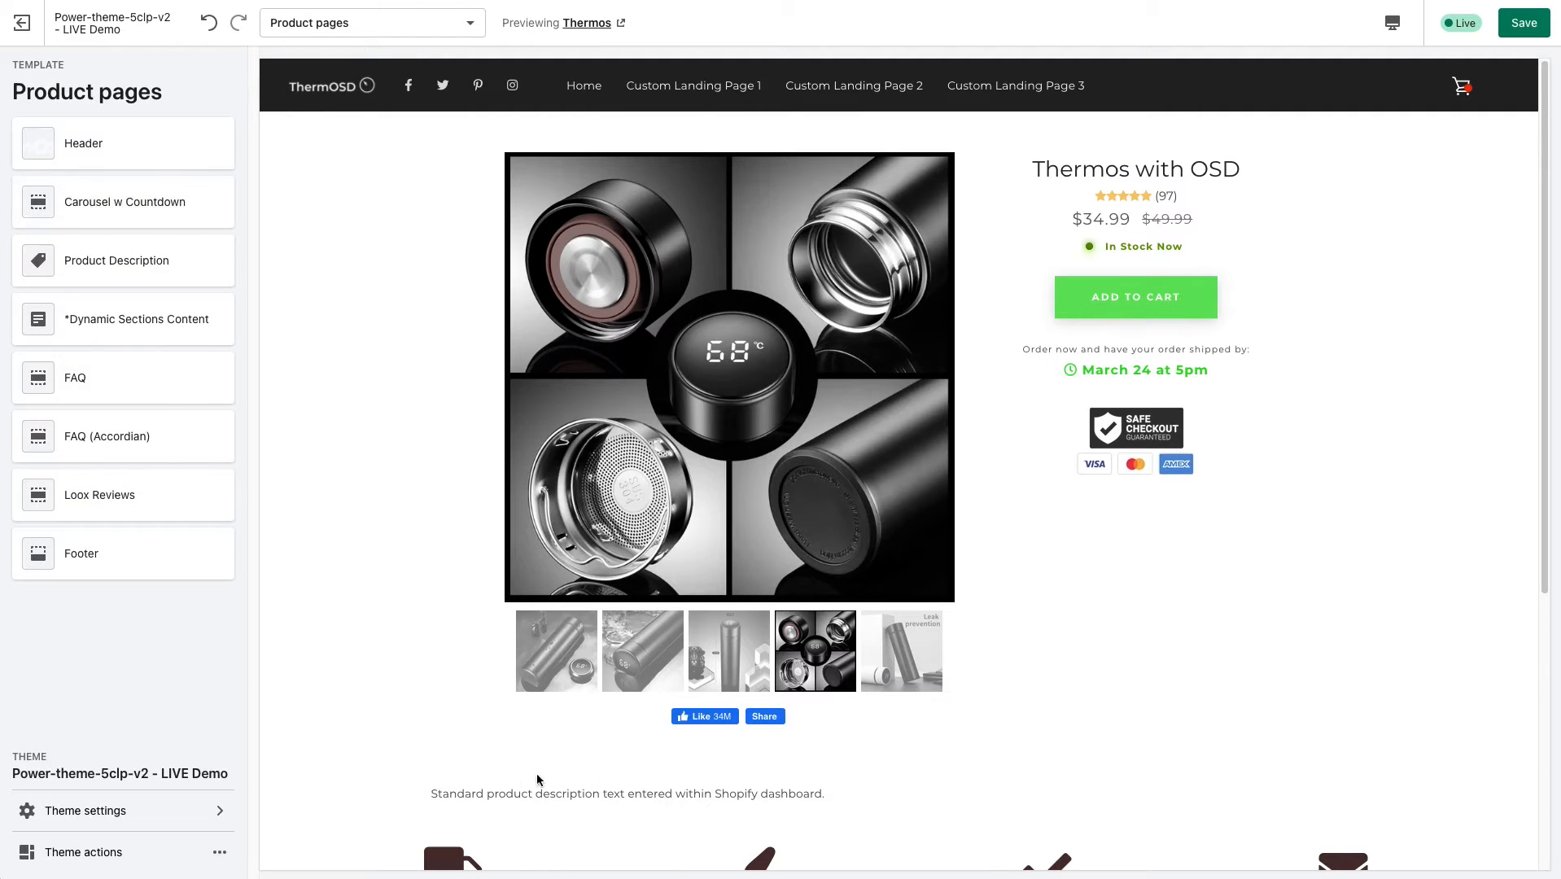
Highlight the standard product description and the Thermos with OSD title in the preview to point out the product-specific text.
drag(455, 793, 528, 794)
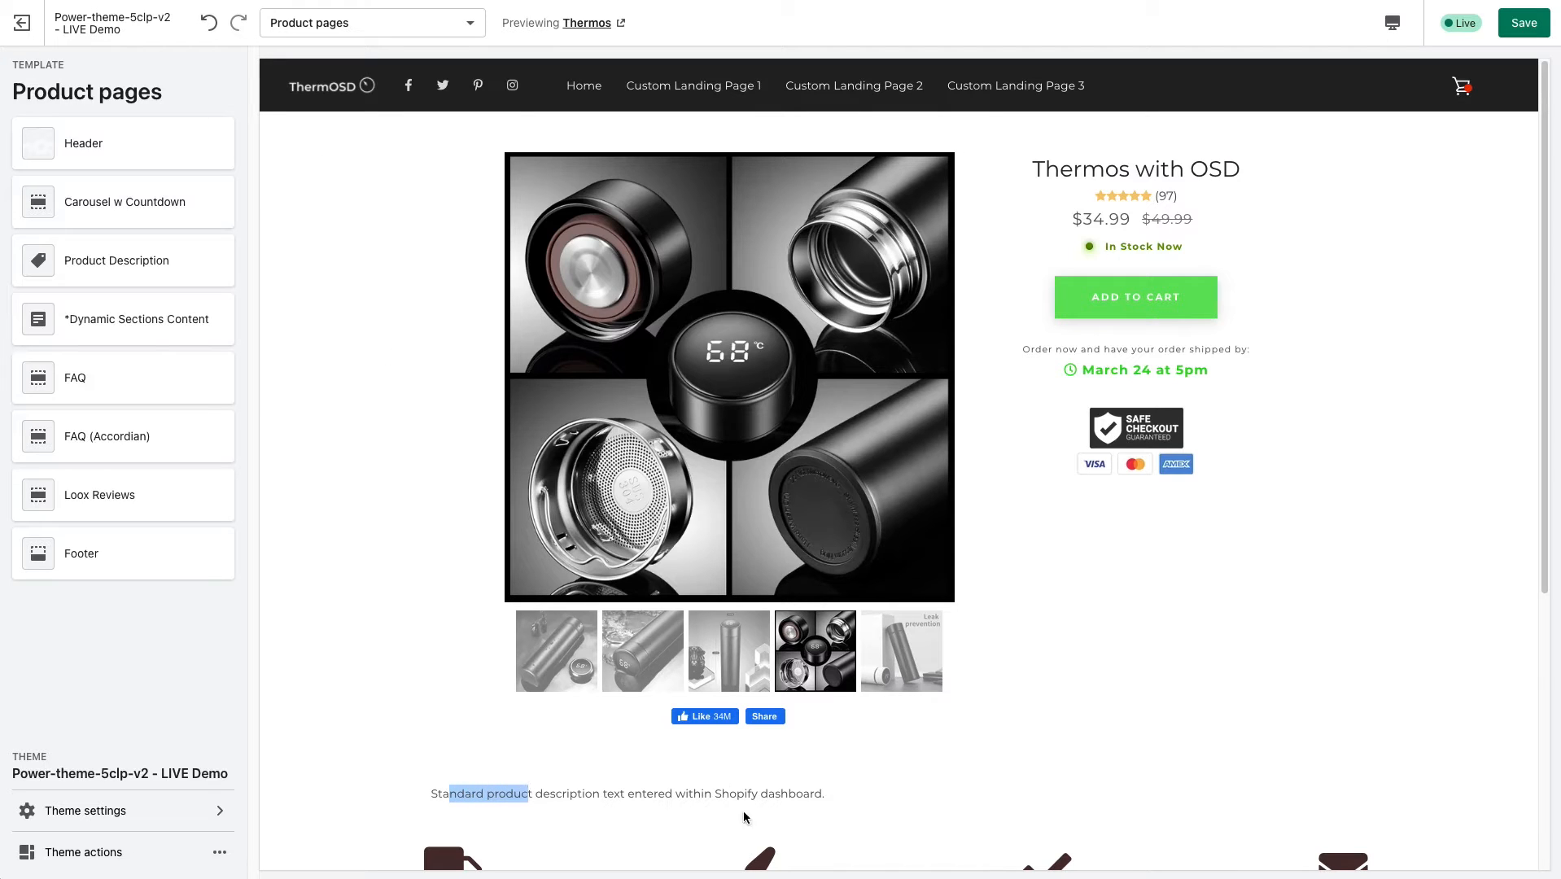
click(656, 797)
mouse_move(465, 798)
mouse_down()
mouse_move(830, 795)
mouse_move(440, 790)
mouse_up()
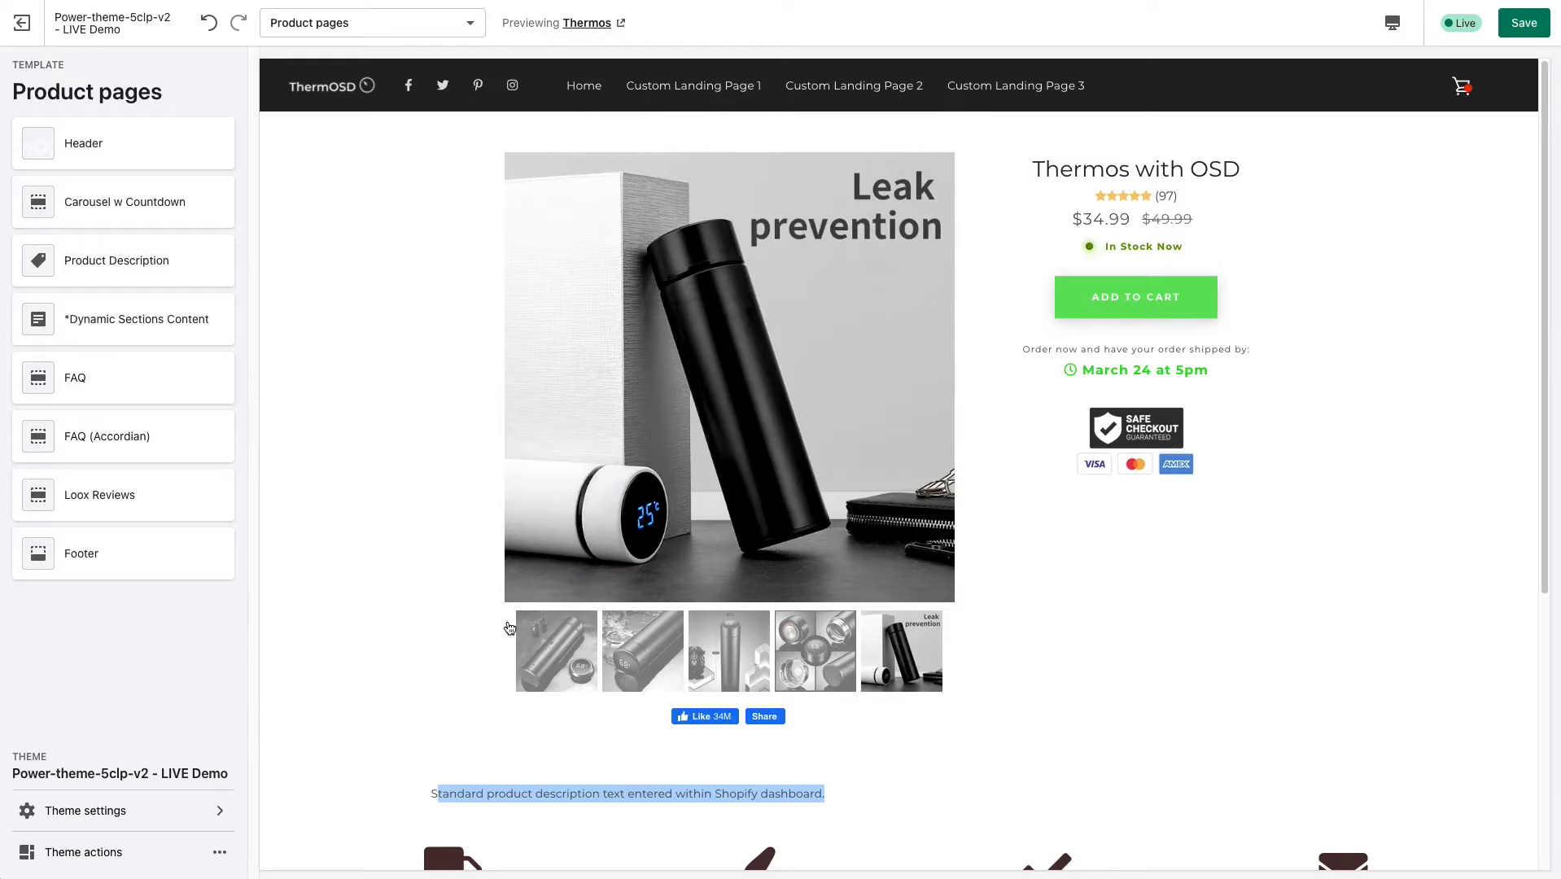
click(342, 459)
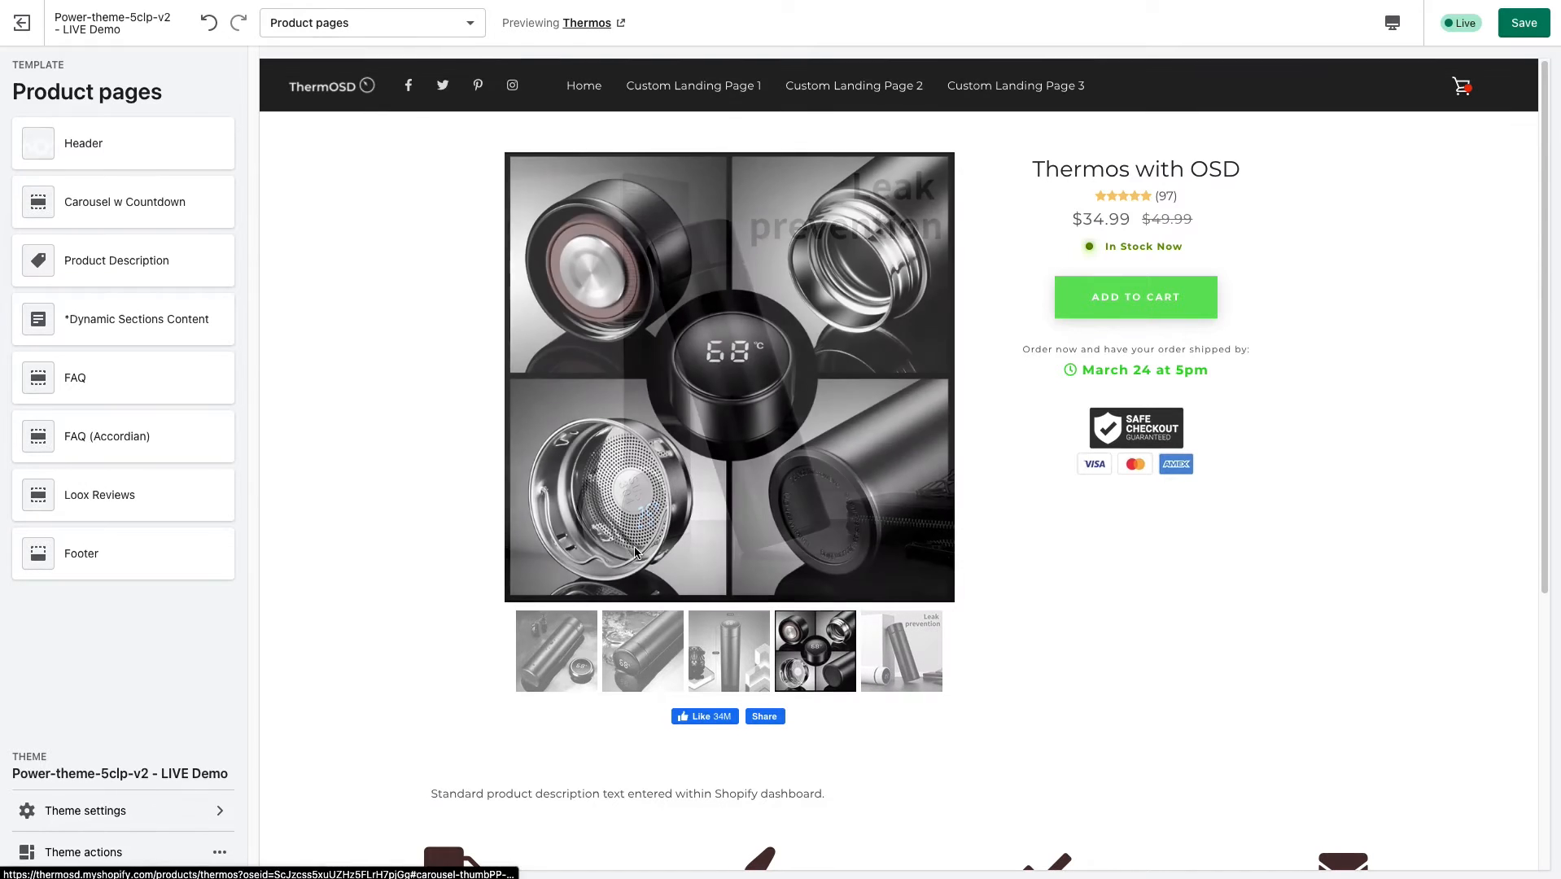
drag(1037, 166, 1241, 162)
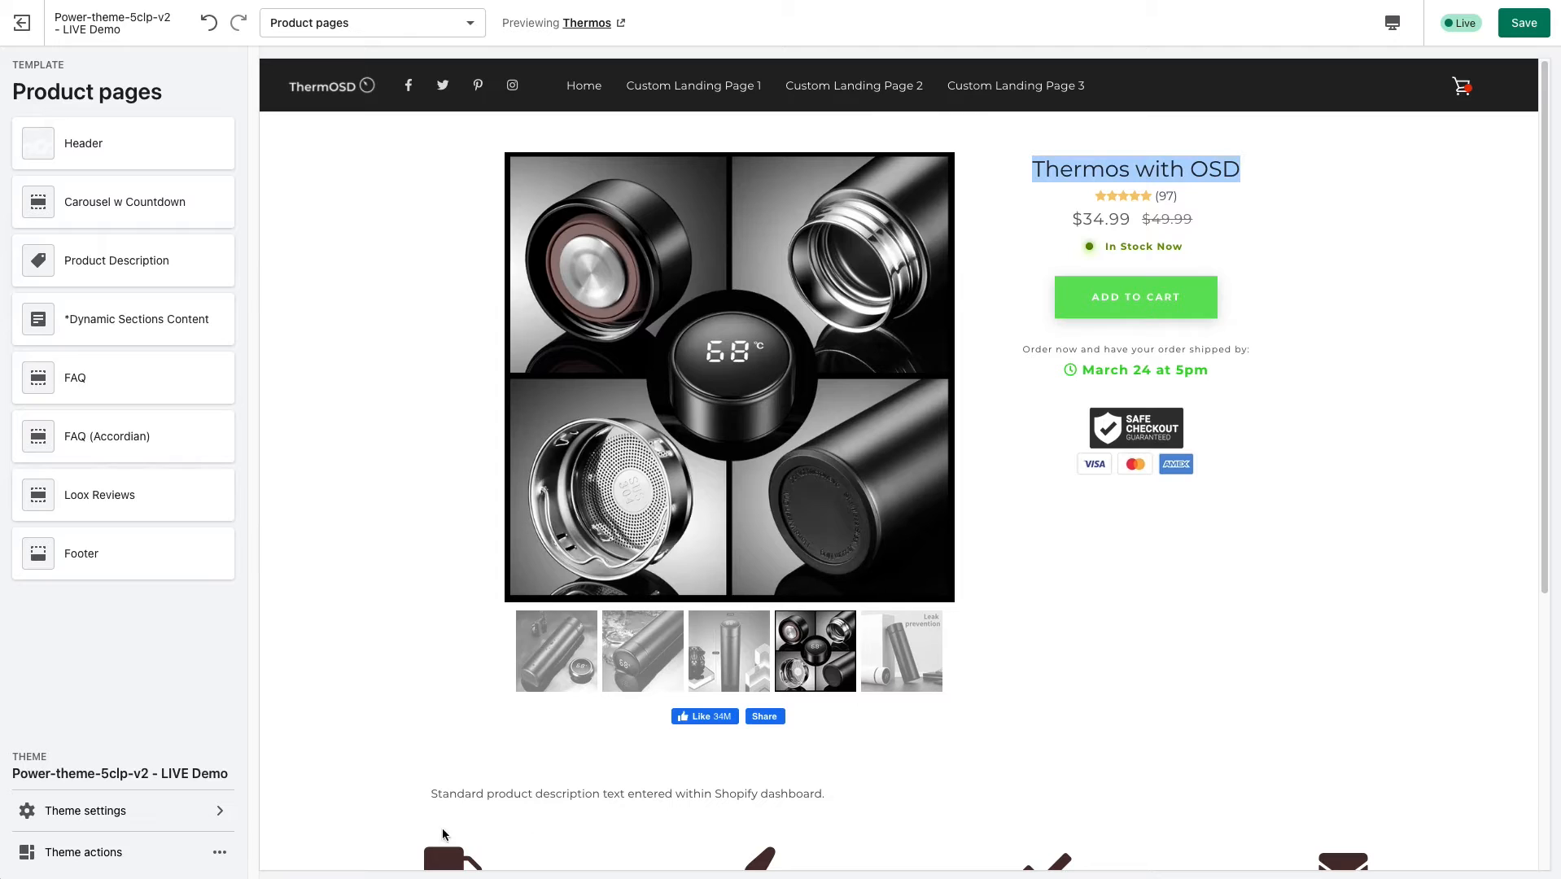
drag(429, 795, 822, 793)
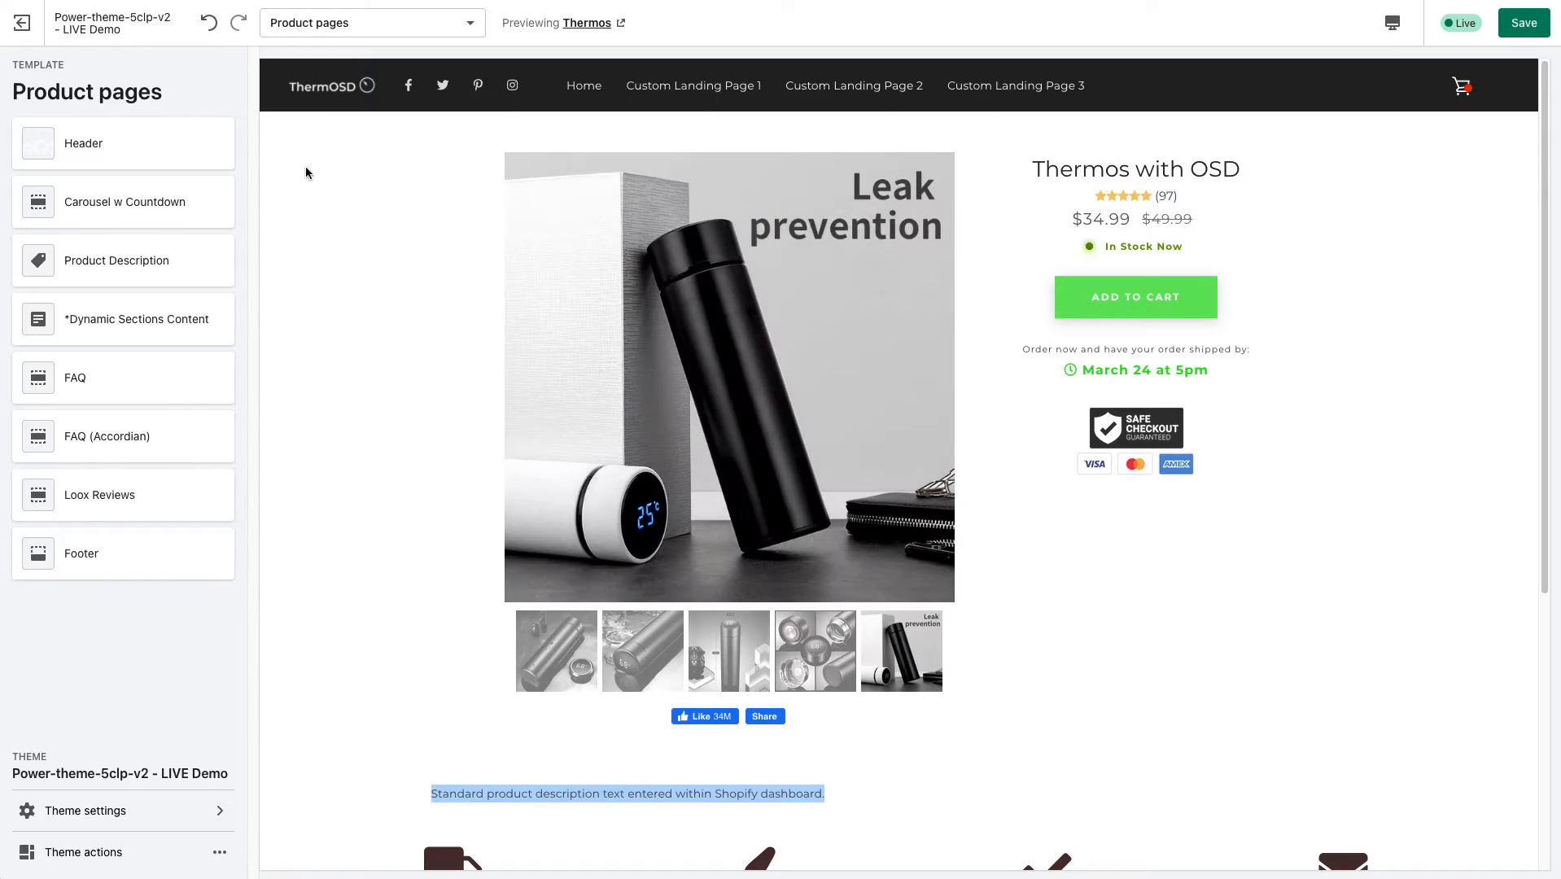
click(364, 323)
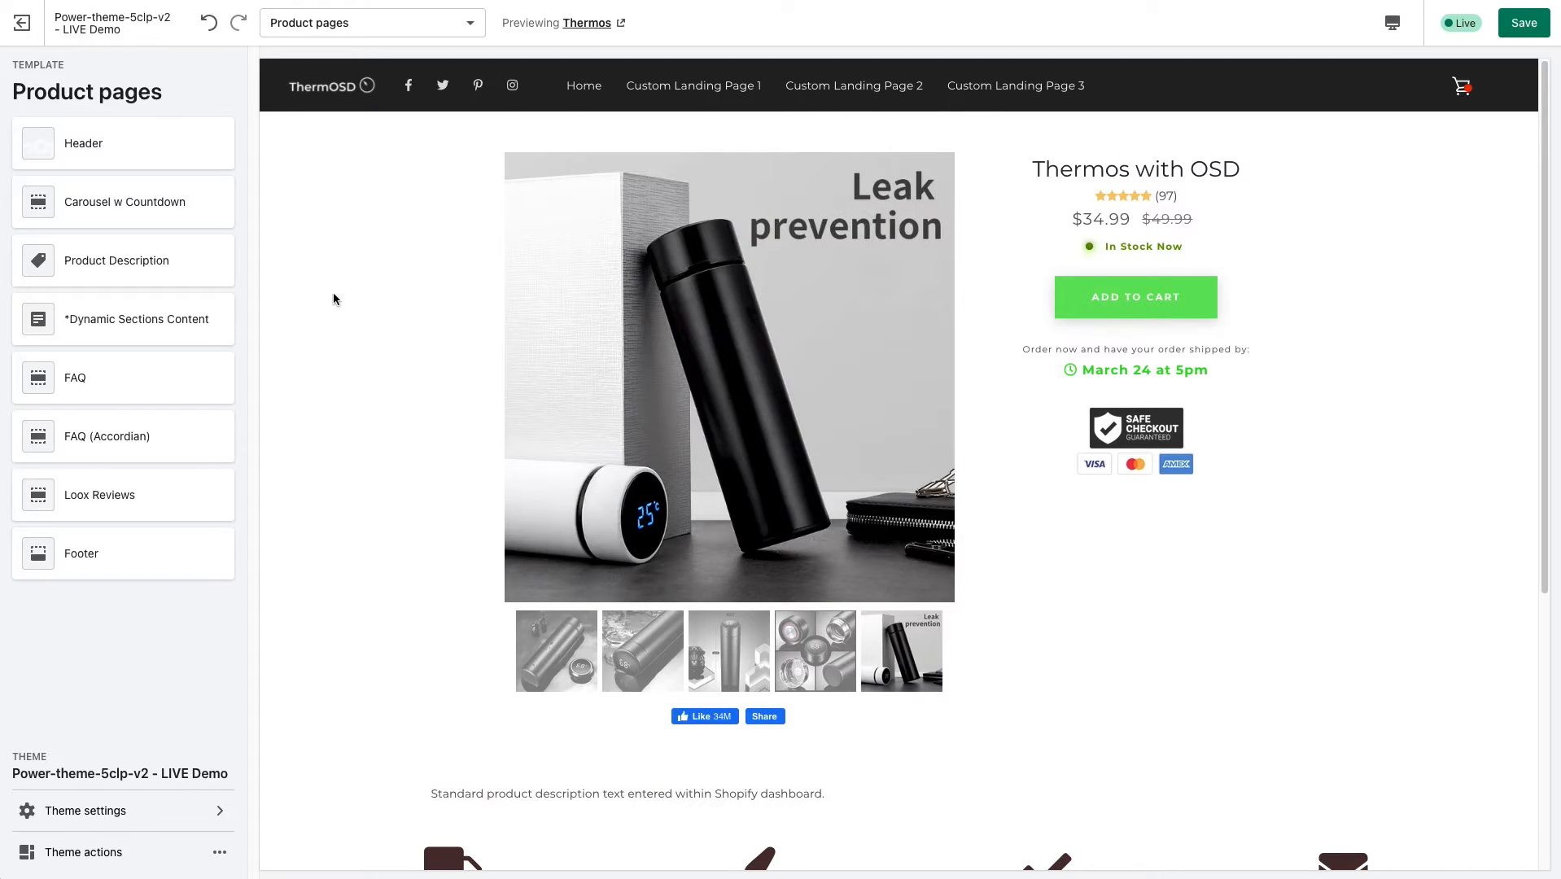
Exit the theme editor without saving the changes and open the Thermos with OSD product from the product list.
click(22, 22)
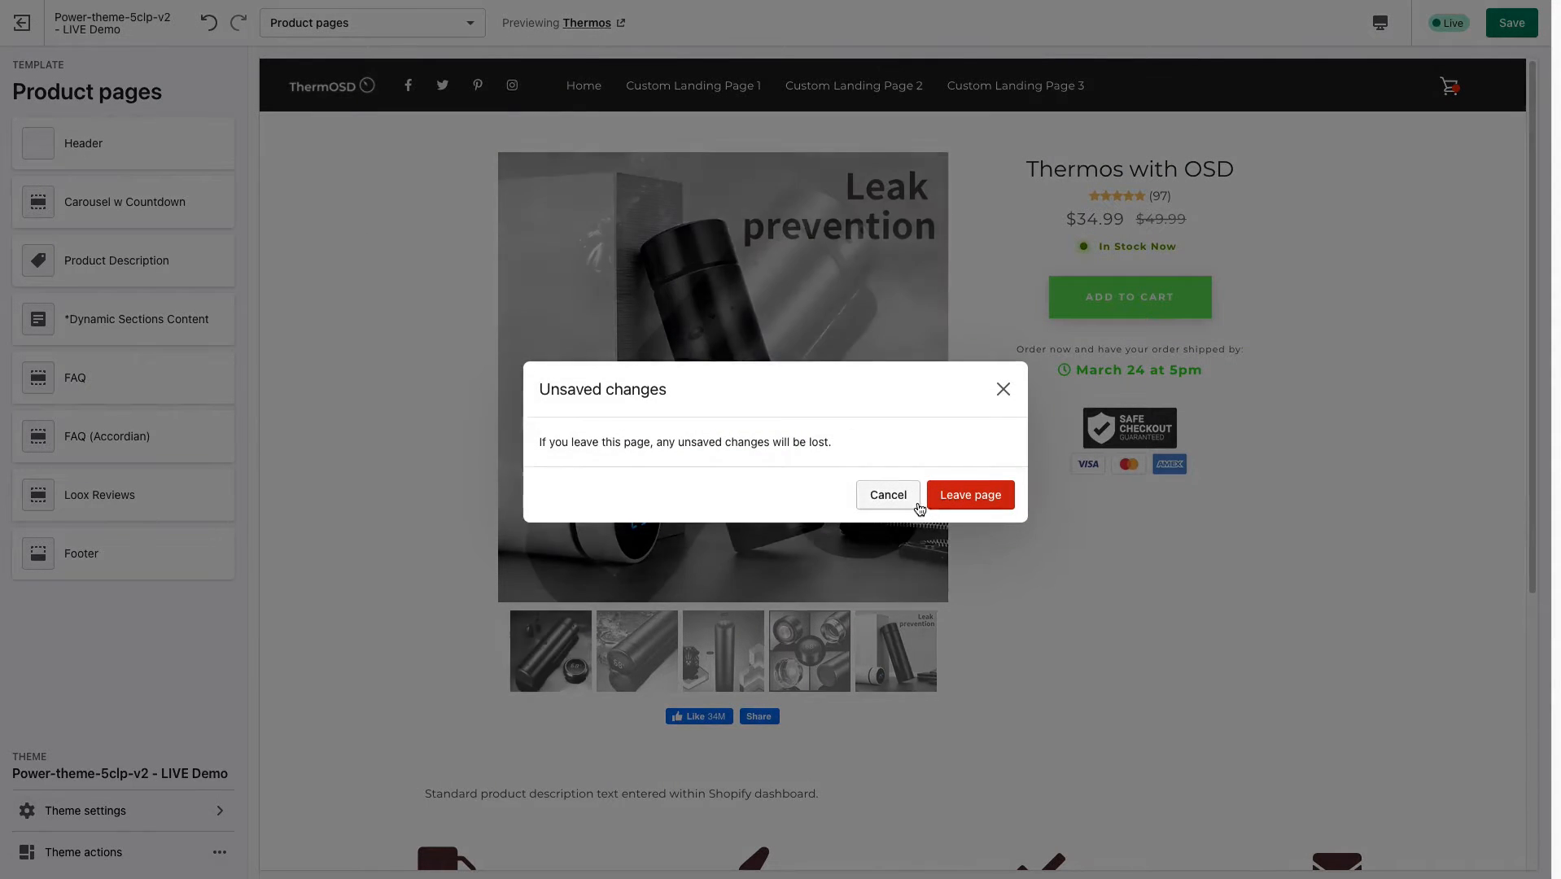
click(959, 502)
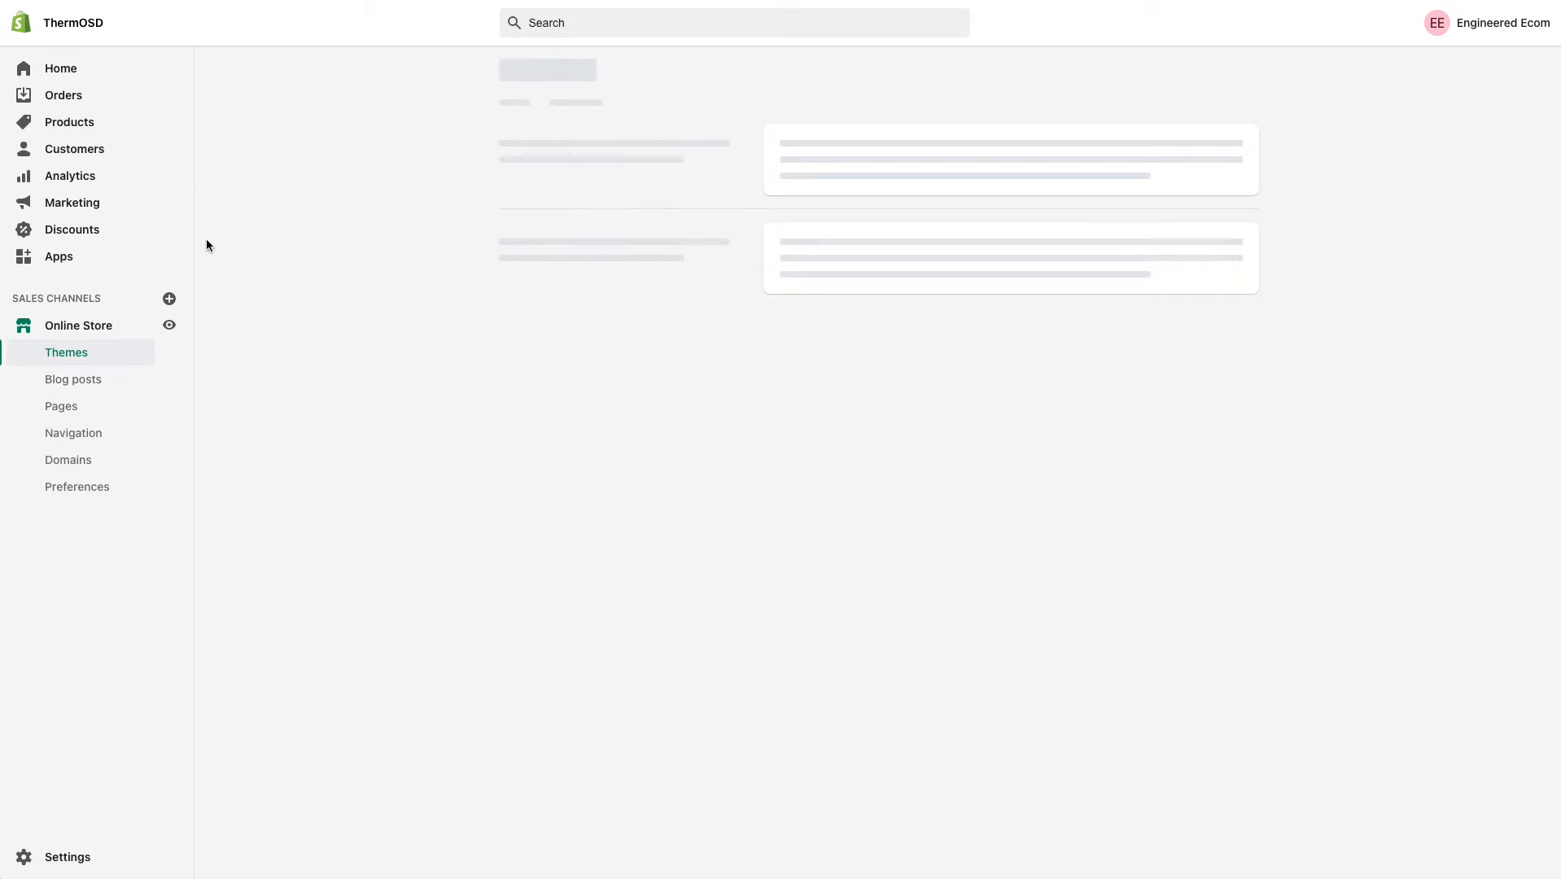
click(71, 124)
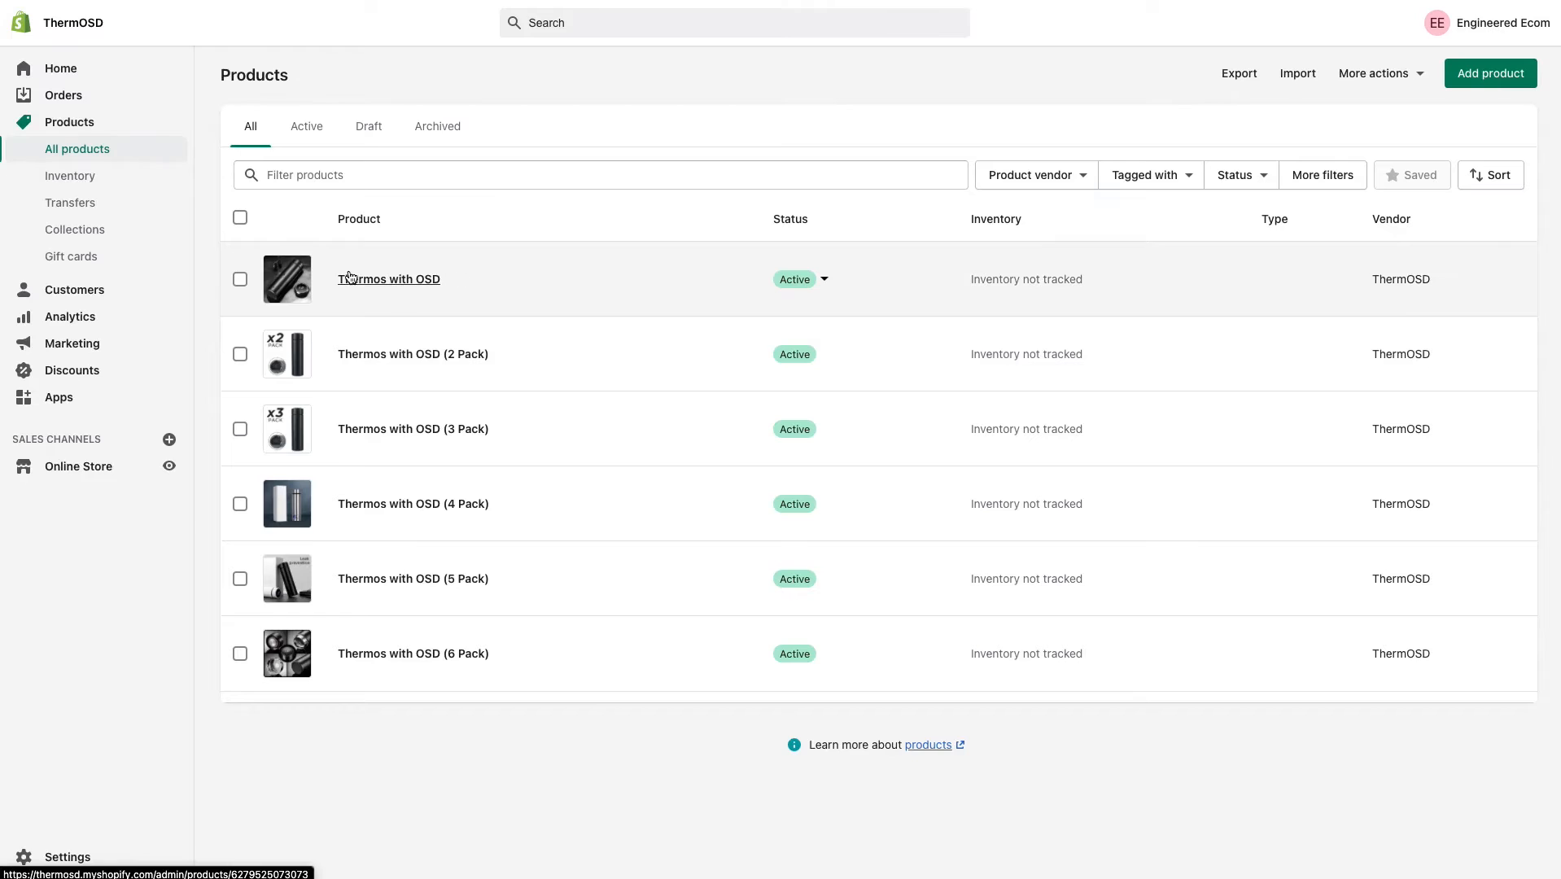
click(399, 281)
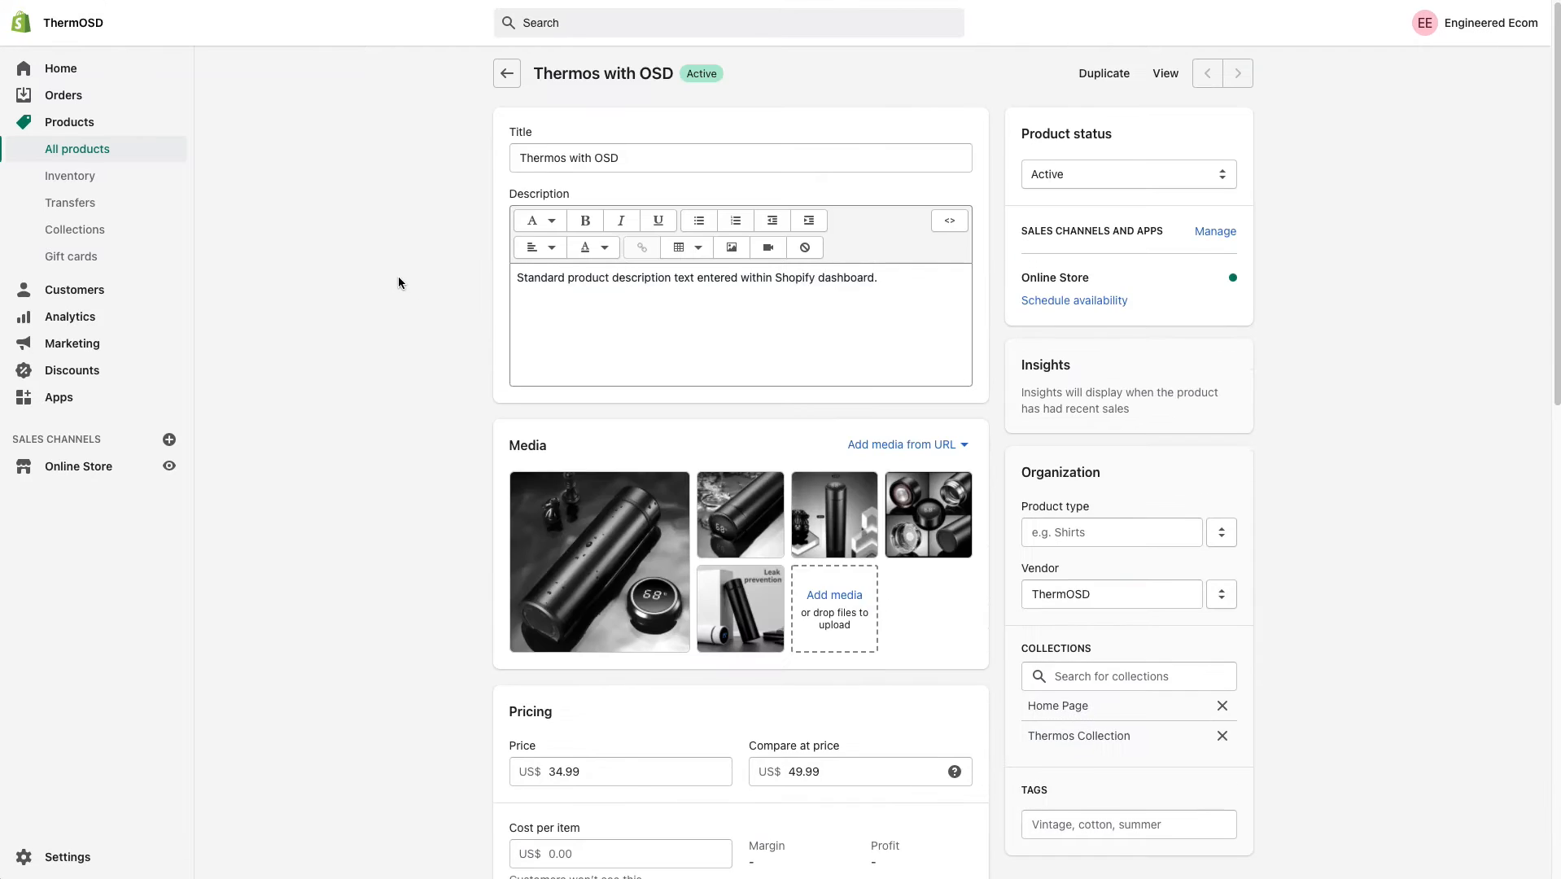
Review the product's description, title, media and pricing fields in its admin record, highlighting the description and title text.
drag(901, 277, 500, 274)
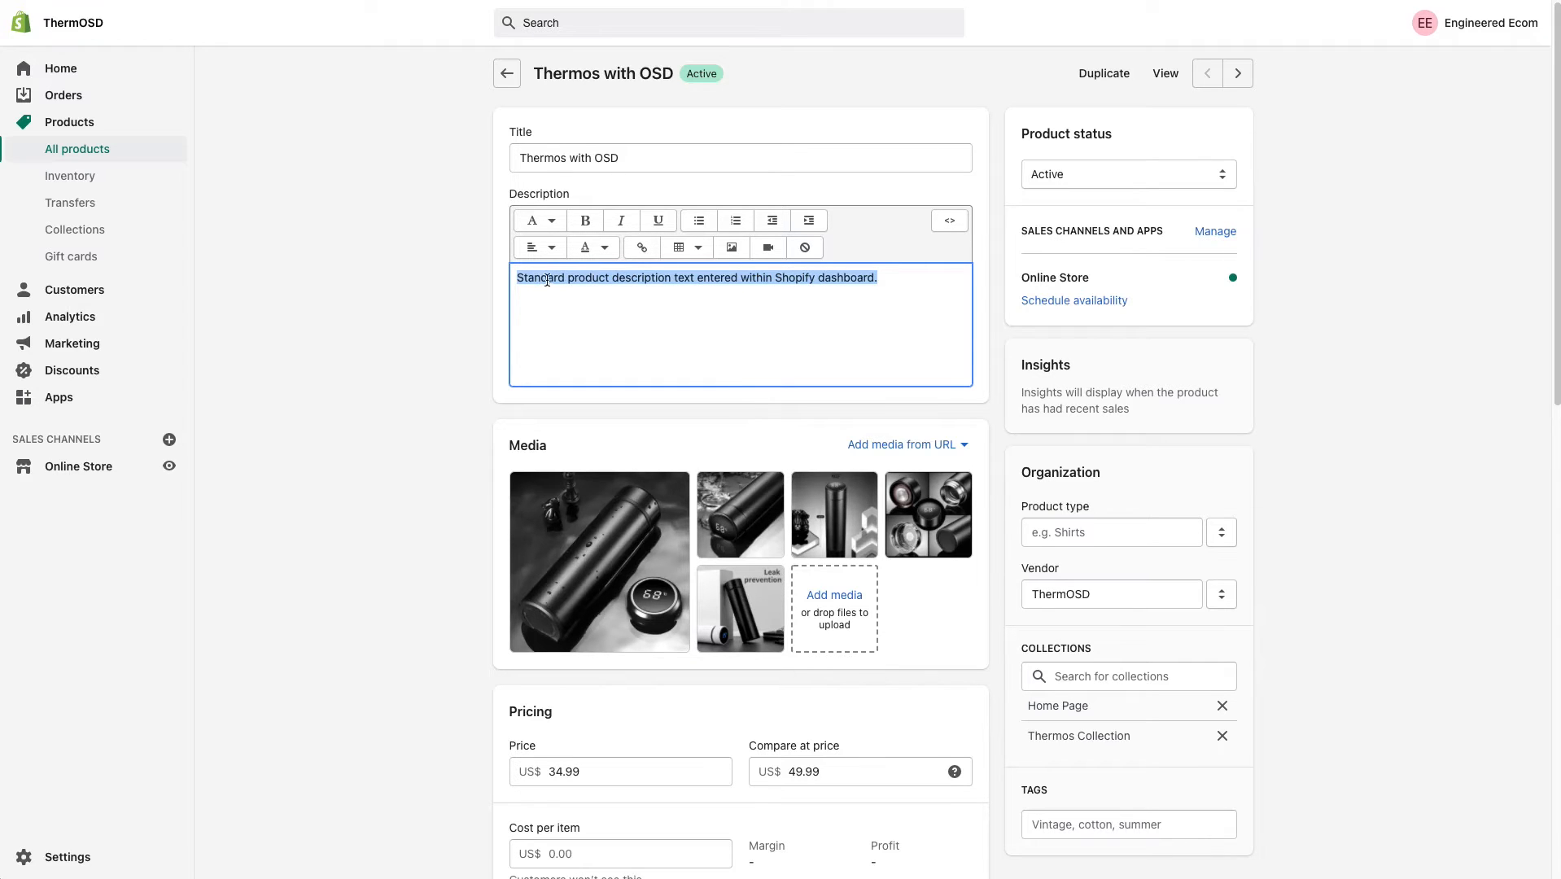
click(903, 267)
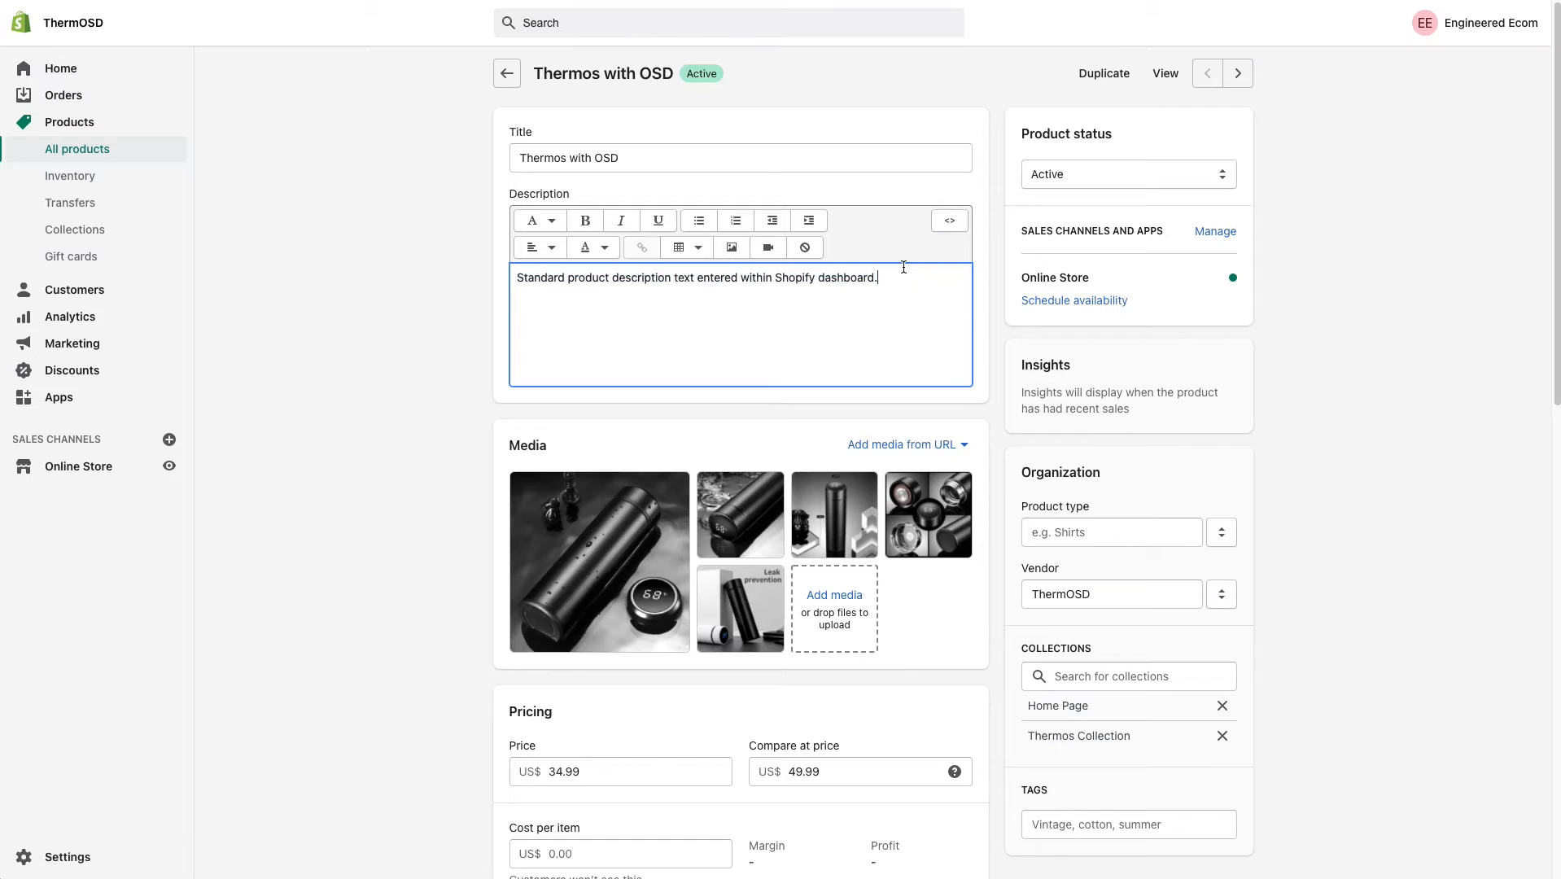
drag(907, 277, 506, 309)
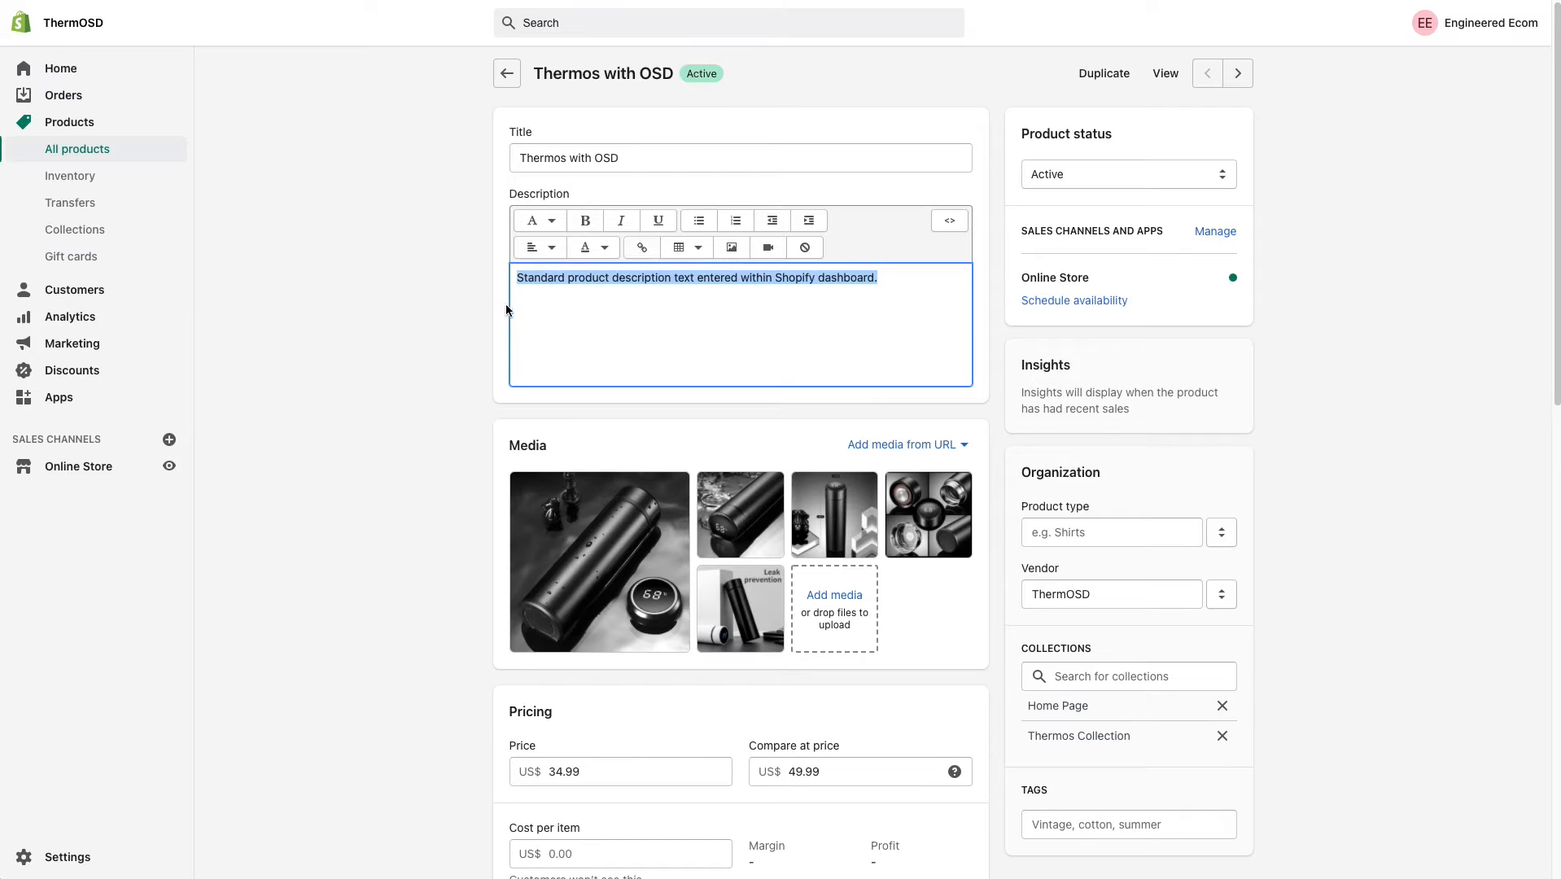
click(911, 277)
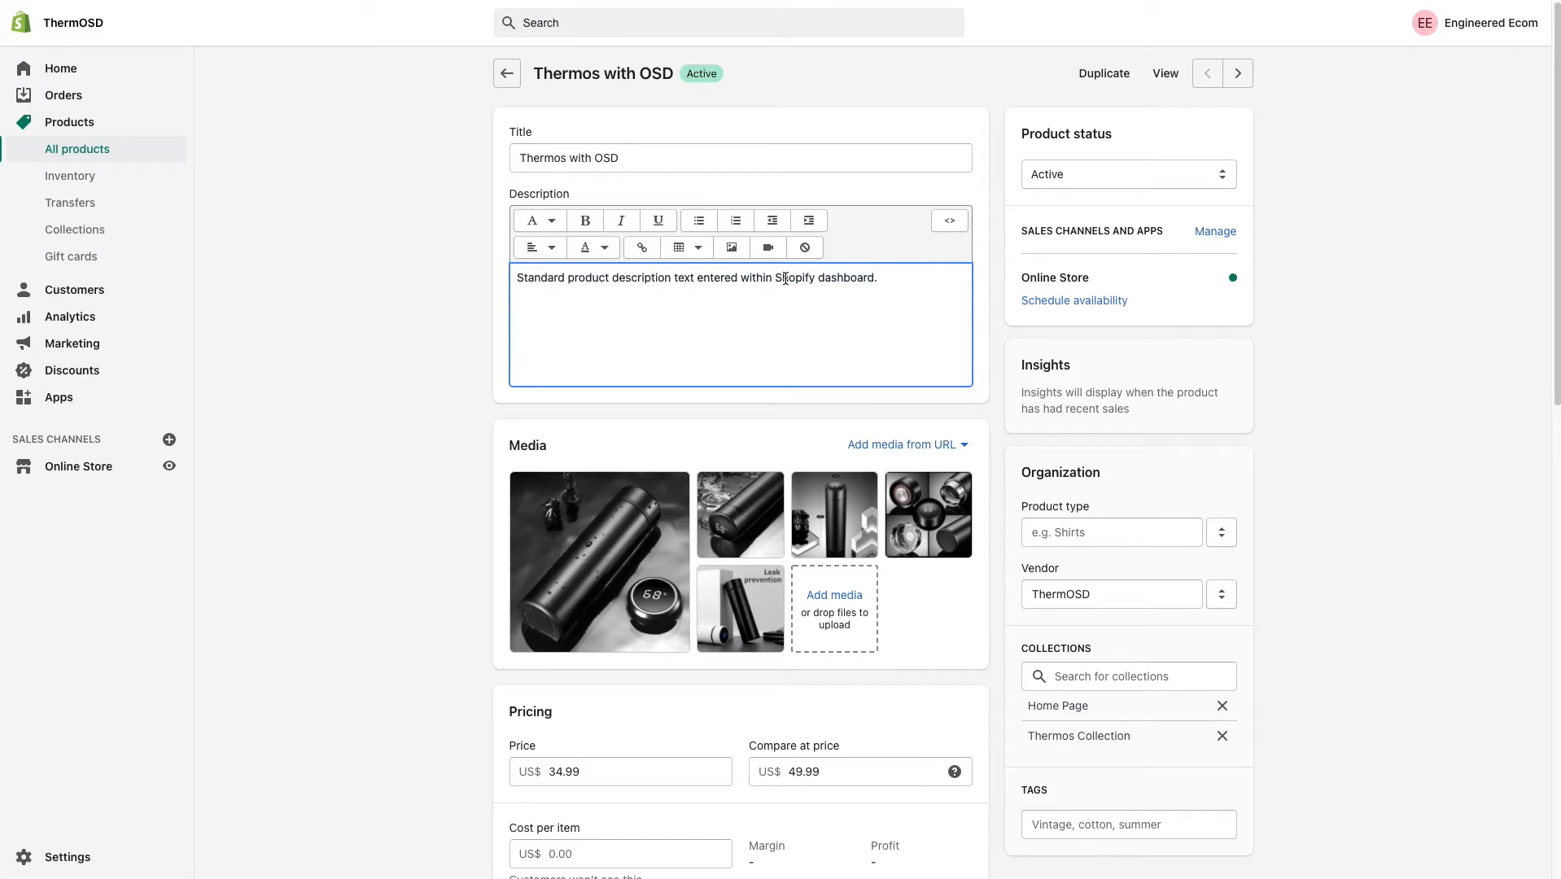
drag(648, 155, 514, 154)
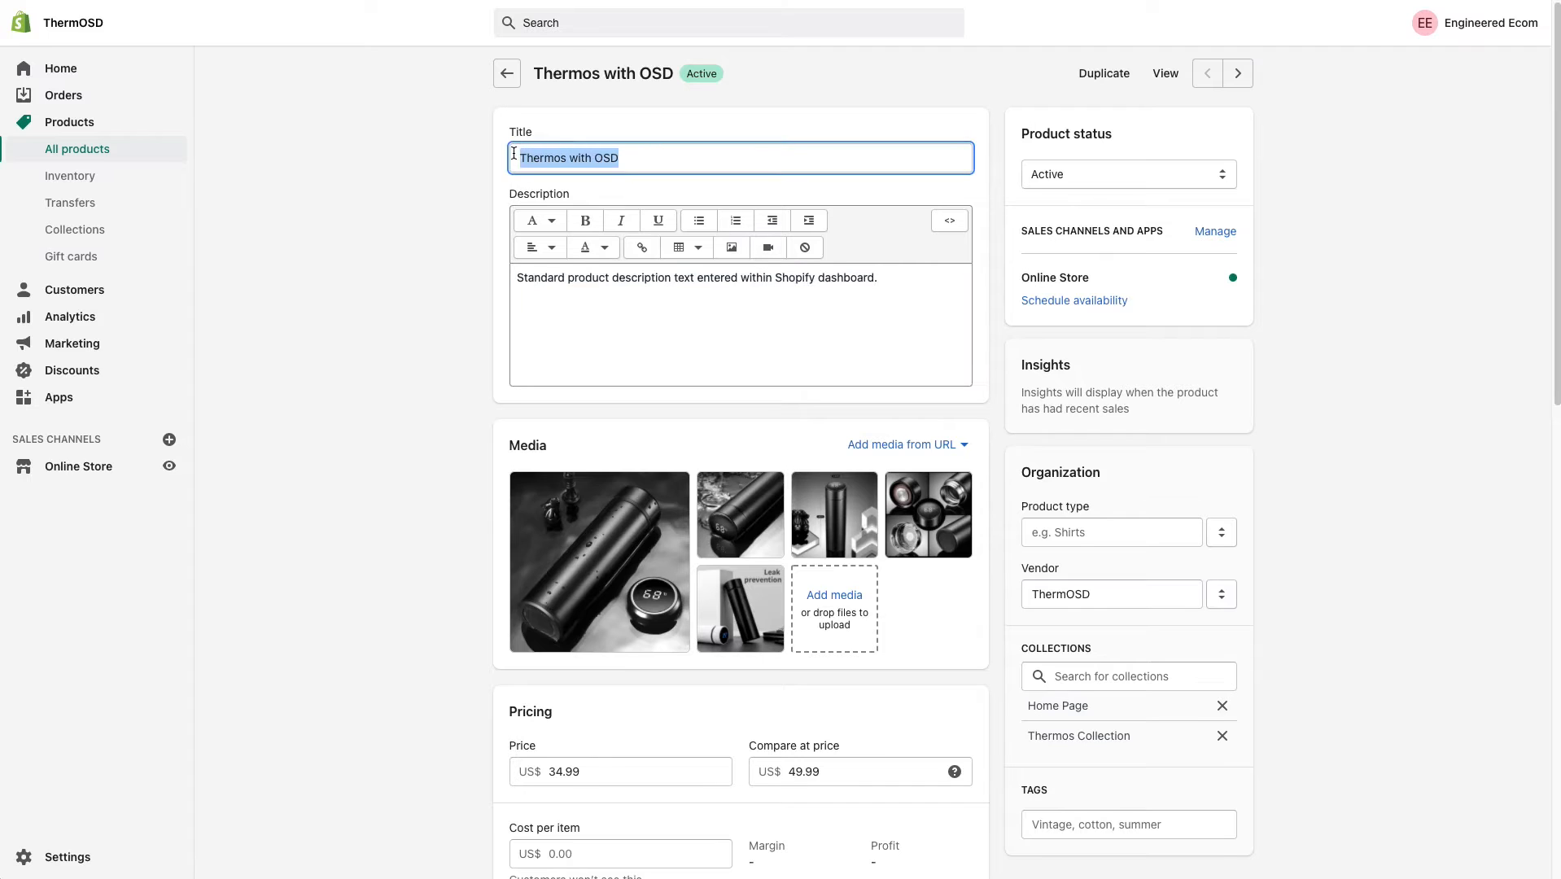
scroll(569, 505, down, 2)
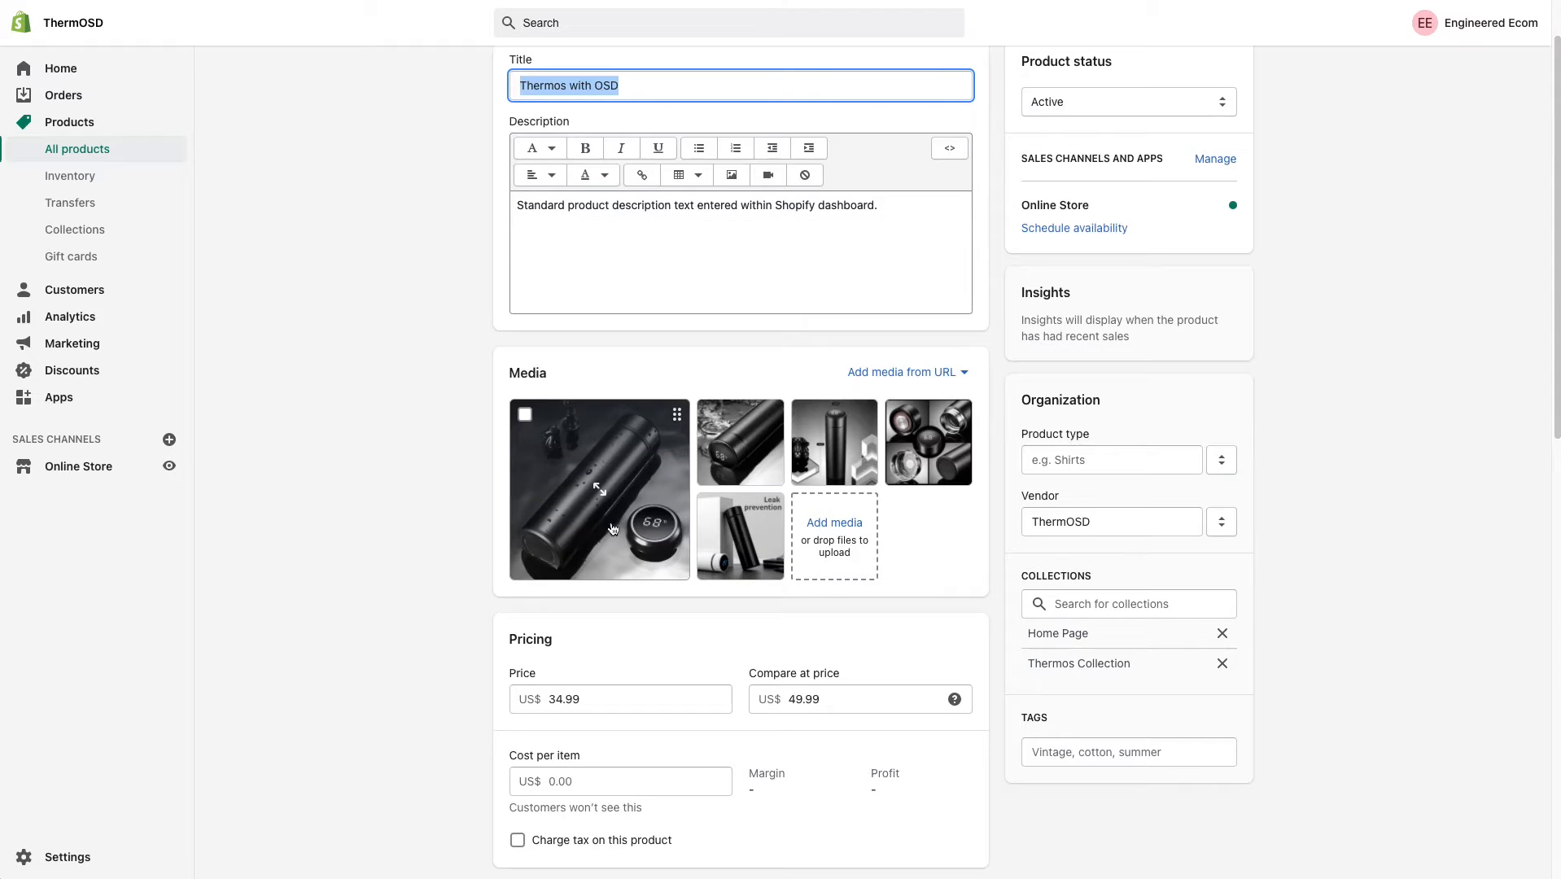
scroll(643, 588, down, 3)
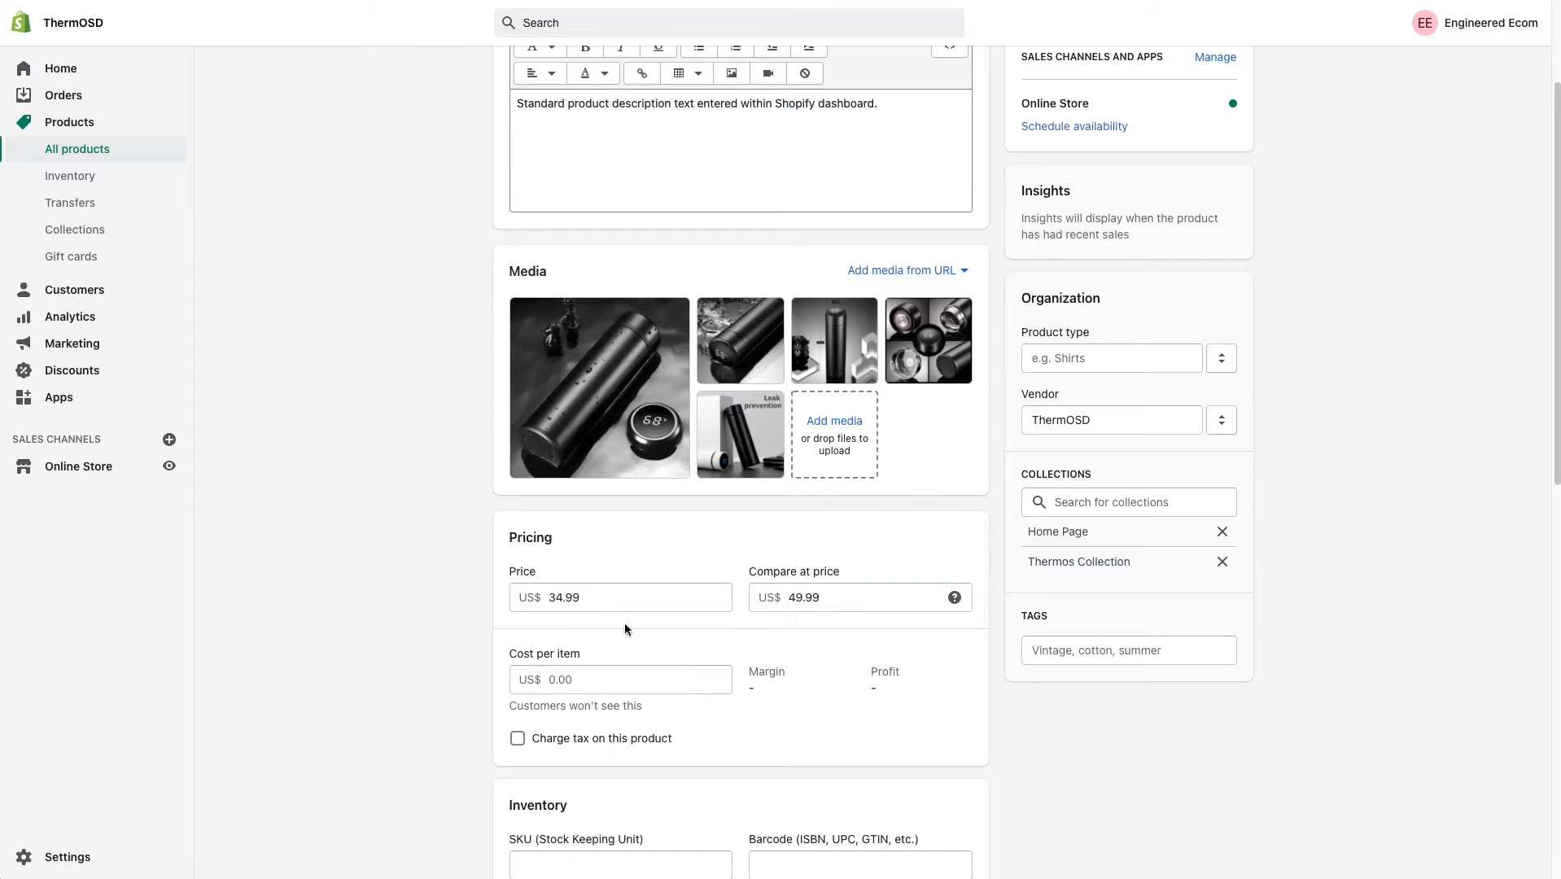
Reopen the live theme in the theme editor and switch to the Product pages template.
click(82, 467)
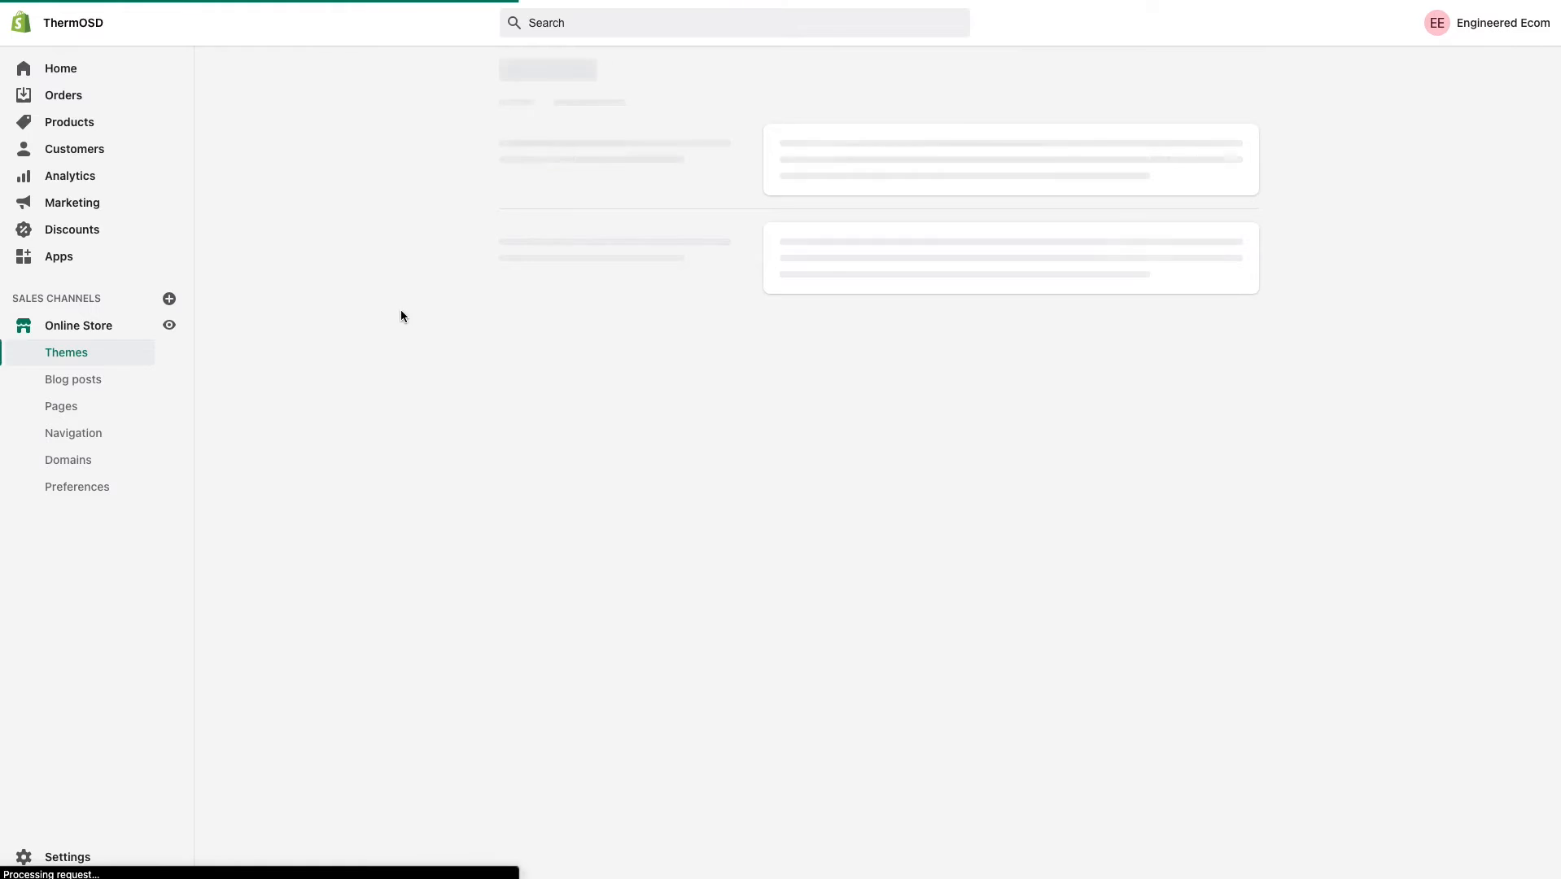
click(1212, 142)
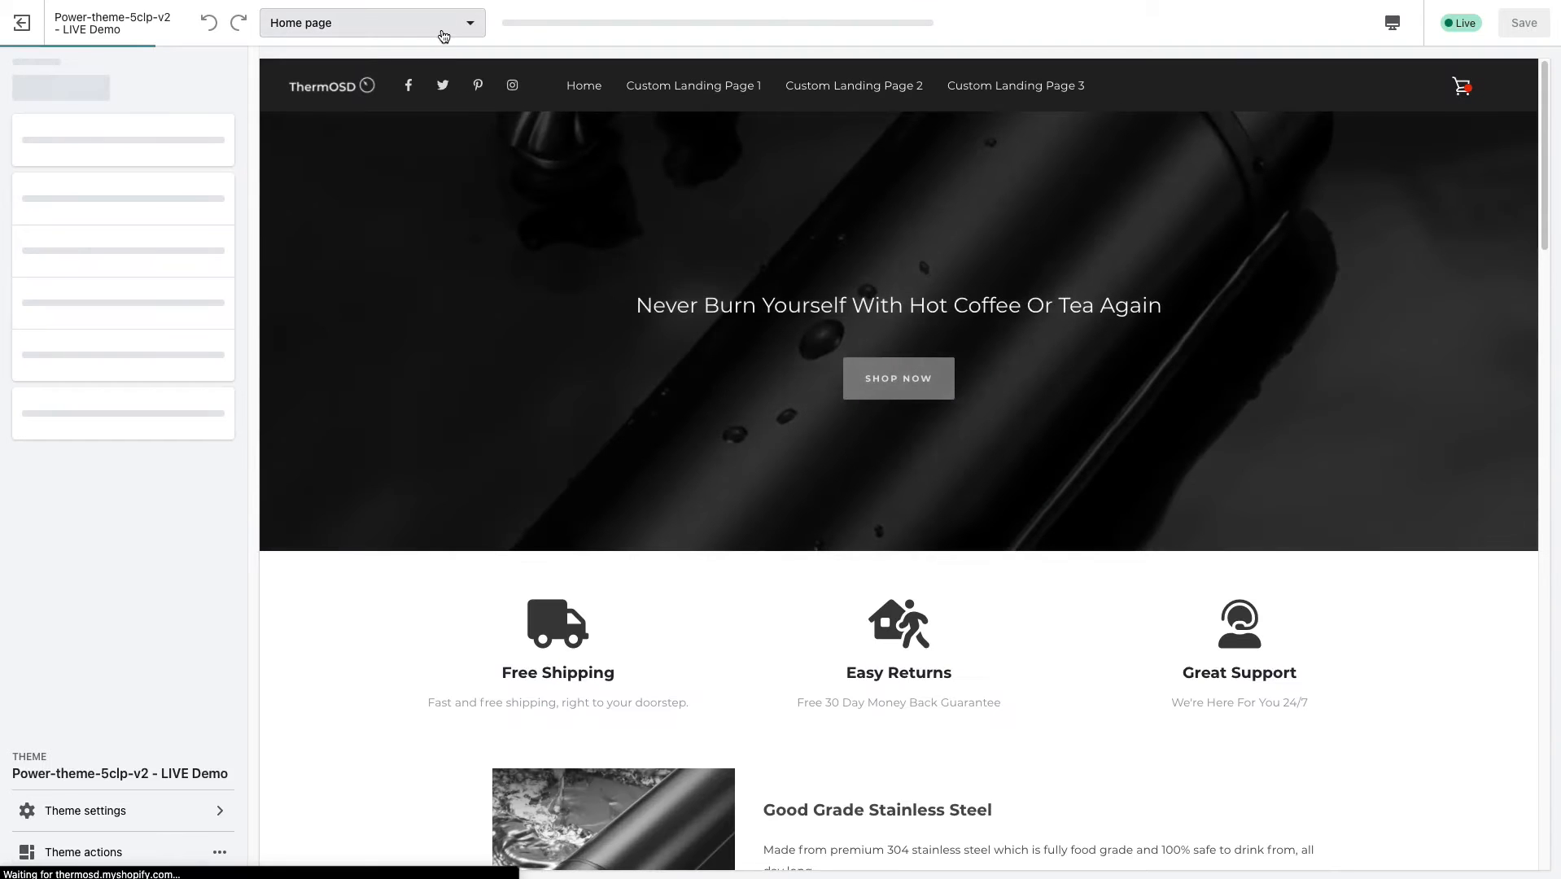
click(444, 35)
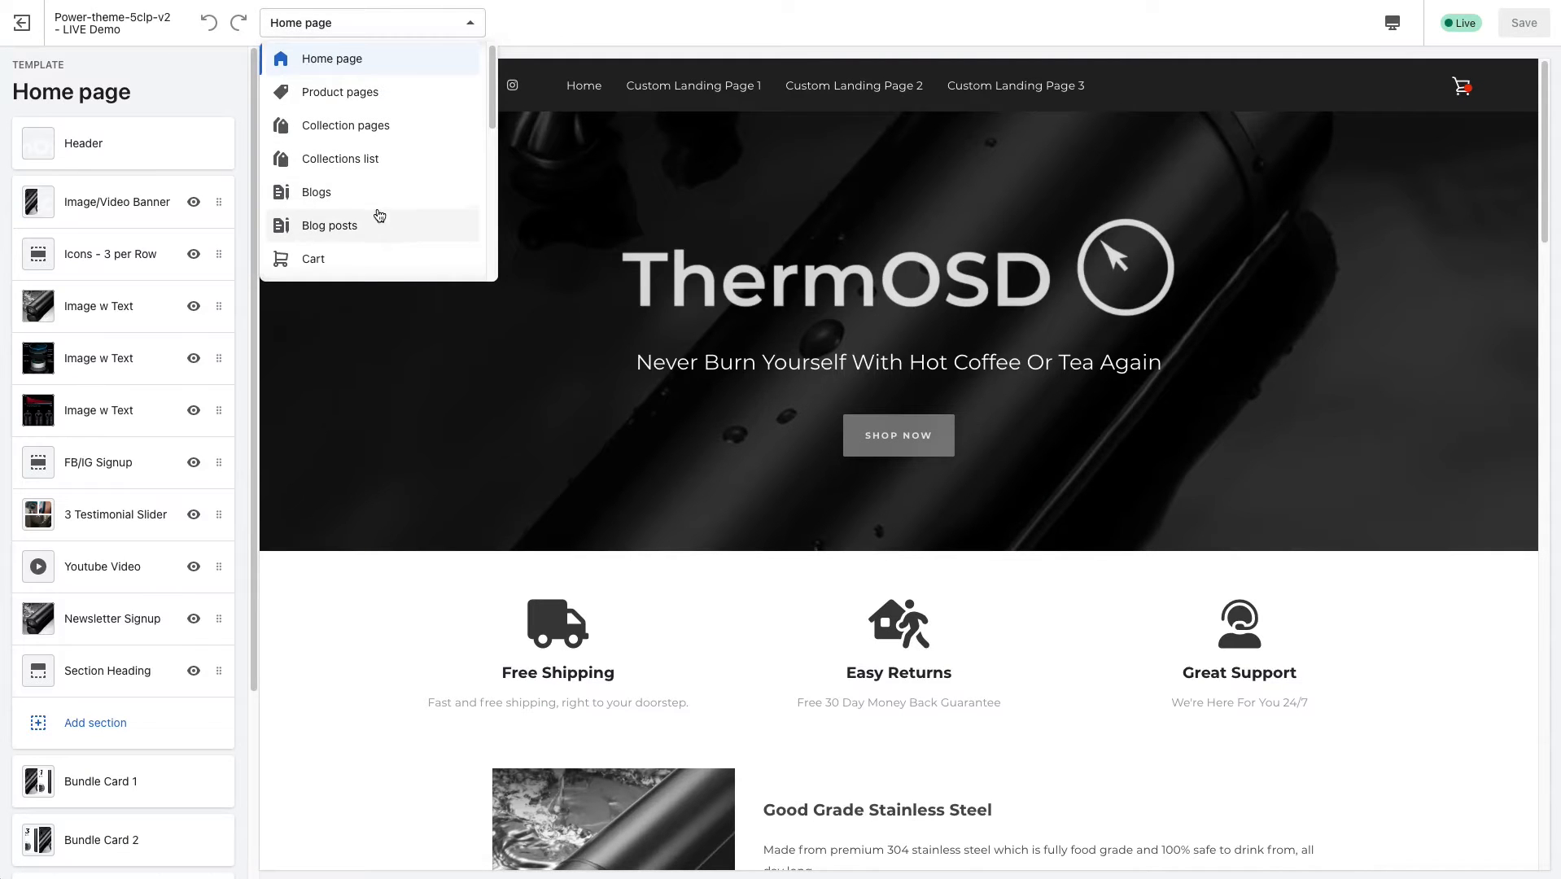
drag(492, 118, 494, 192)
scroll(342, 146, up, 3)
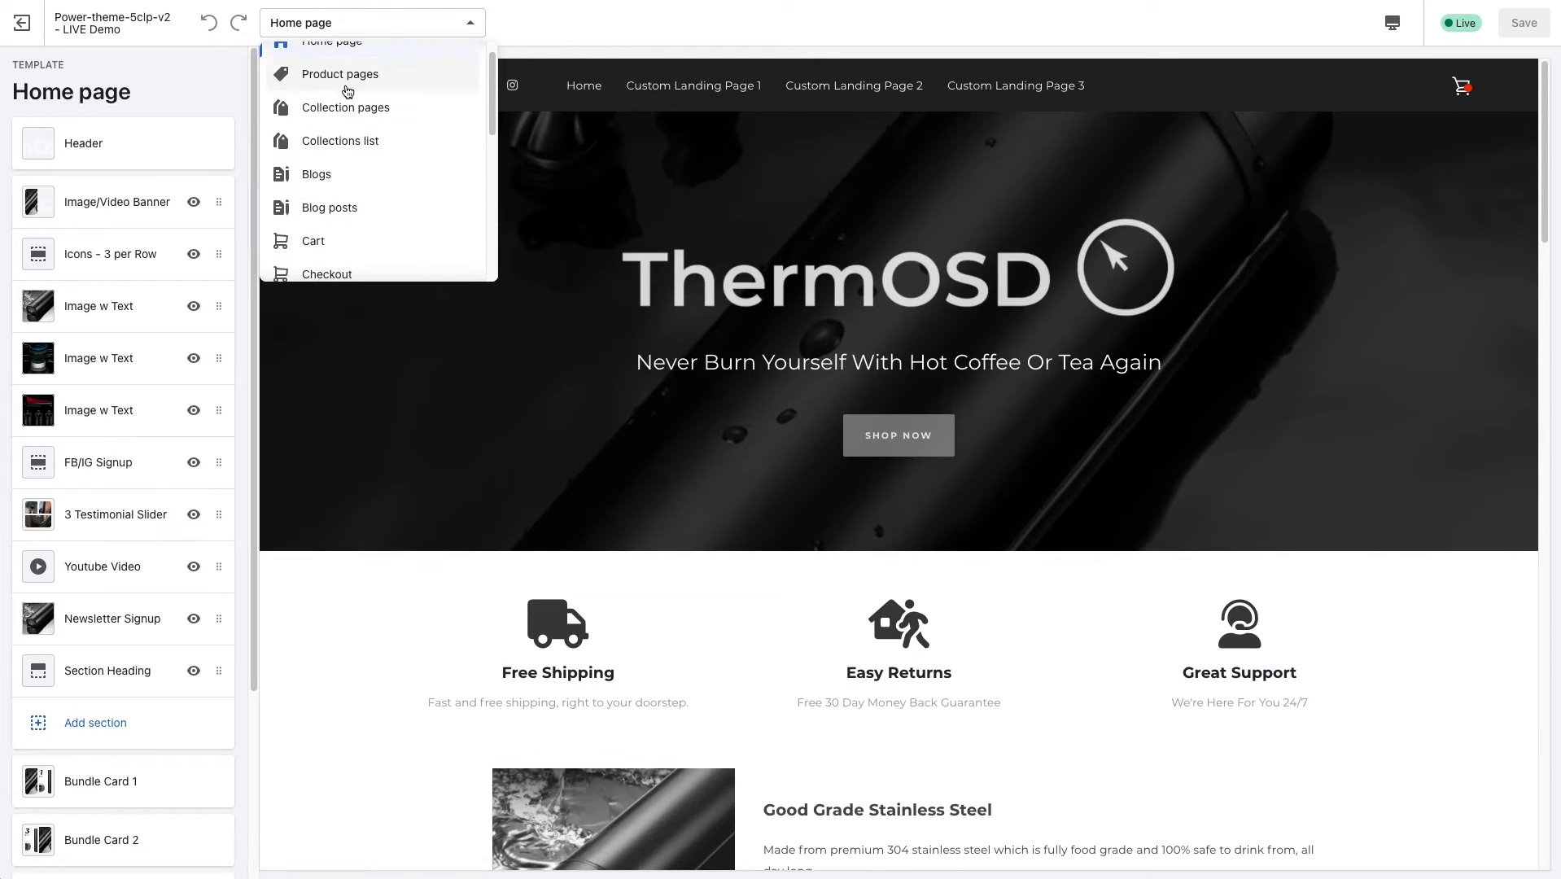
click(343, 104)
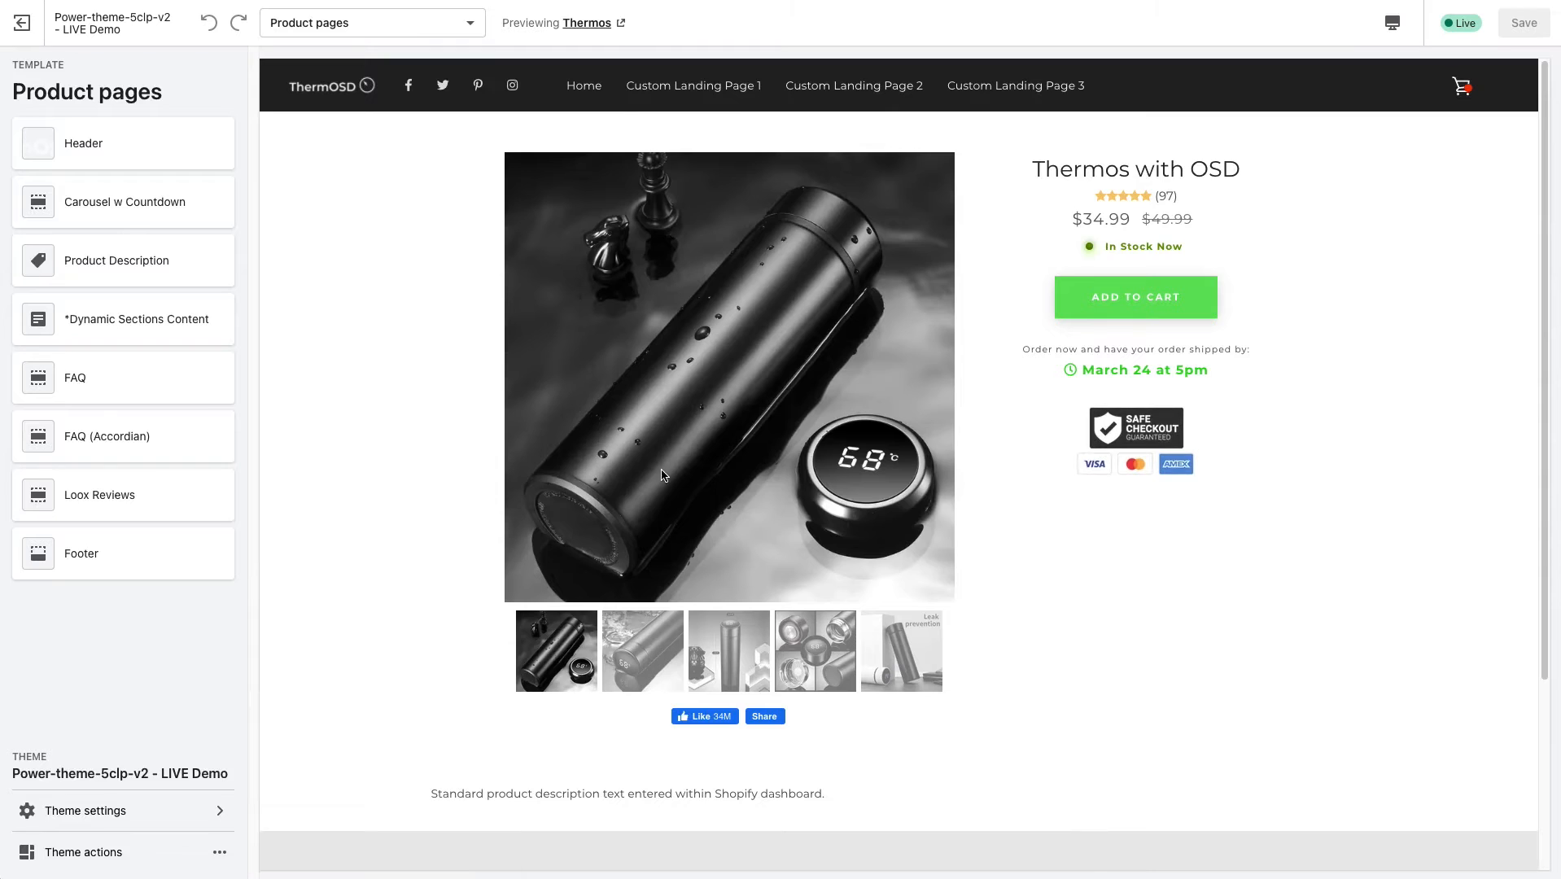
Examine the Thermos product page preview again and highlight the product title.
scroll(661, 496, down, 1)
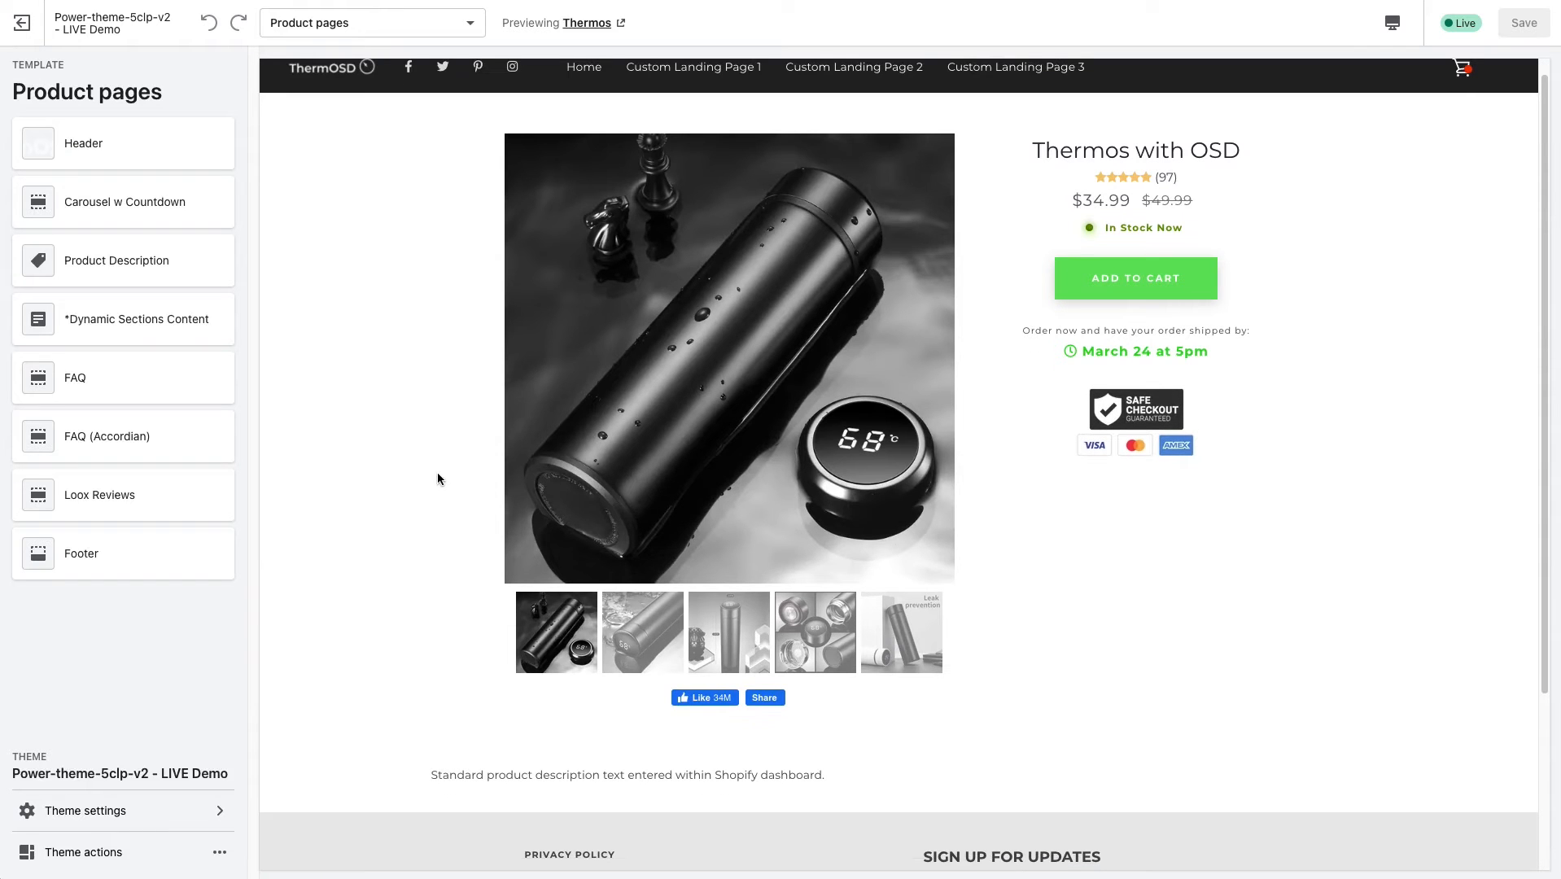
scroll(438, 479, up, 1)
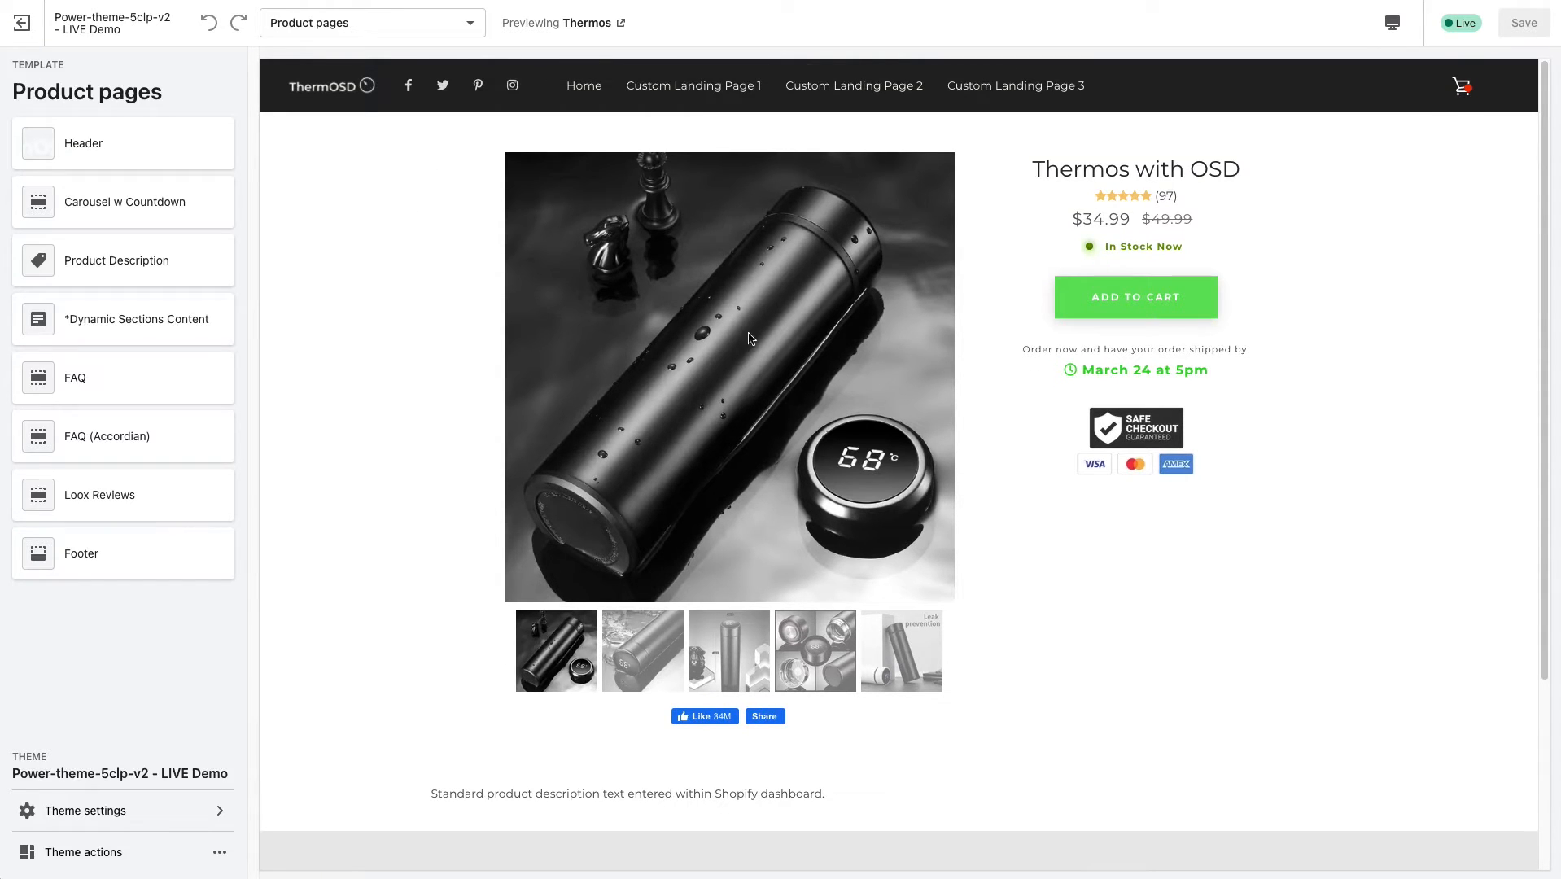
drag(1035, 167, 1233, 169)
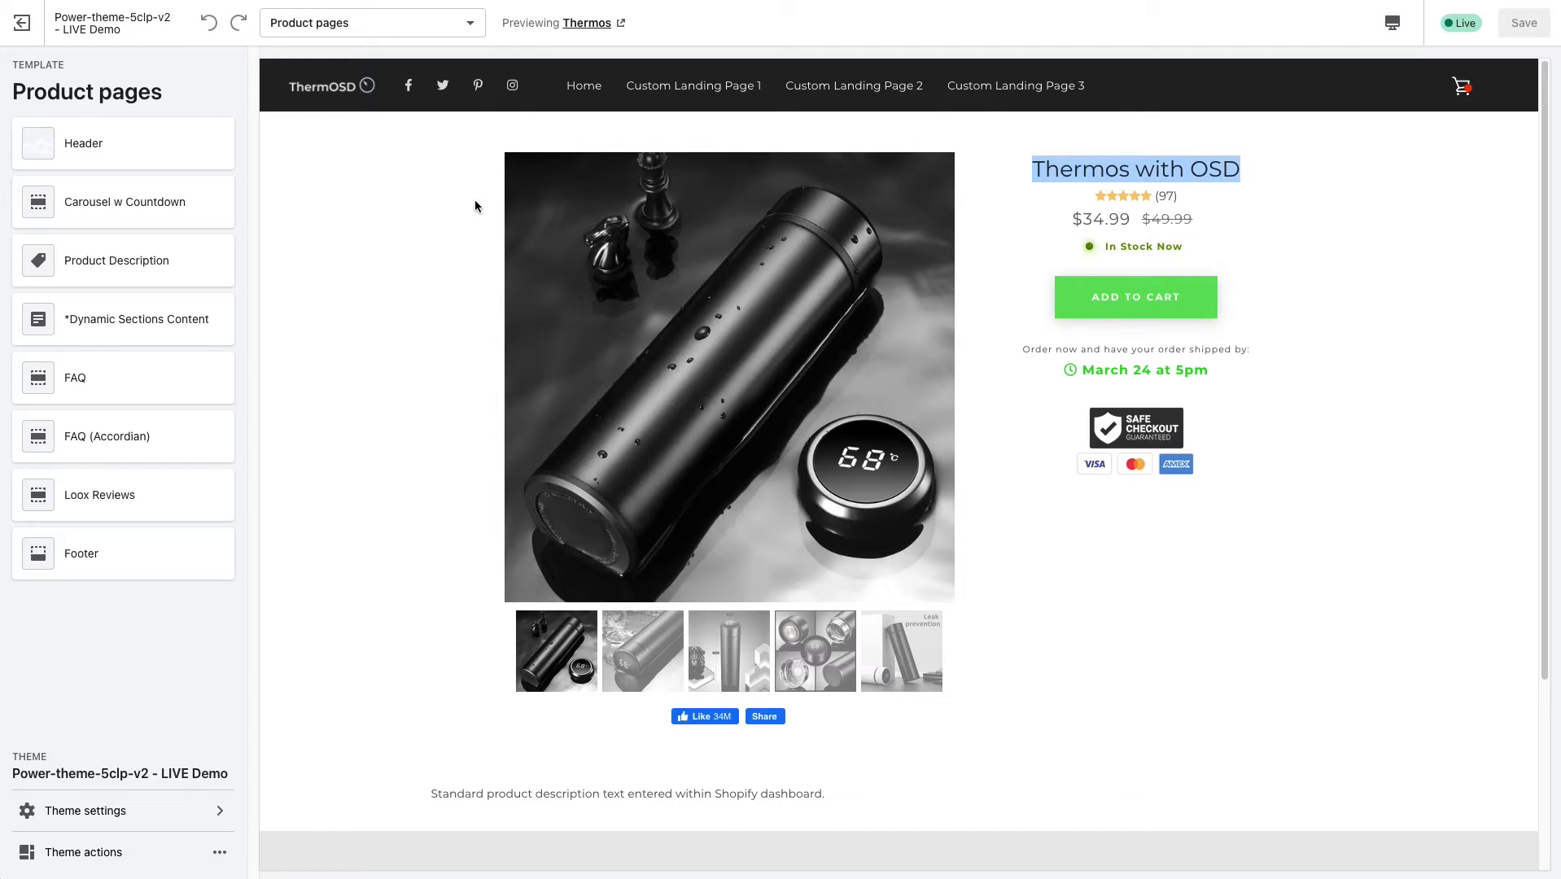
click(1072, 174)
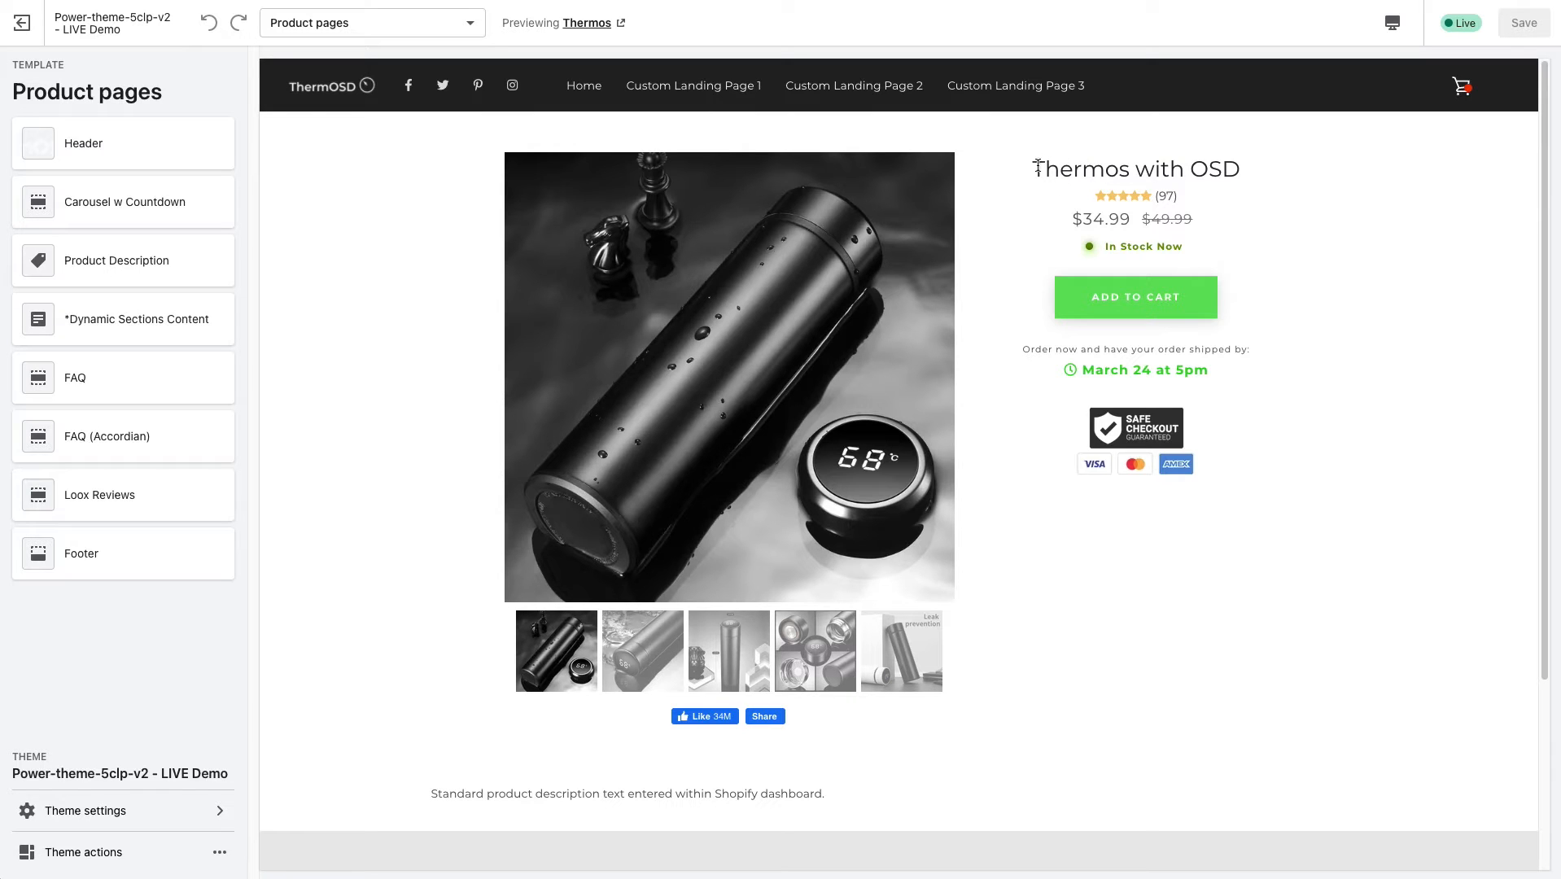
drag(1035, 169, 1266, 174)
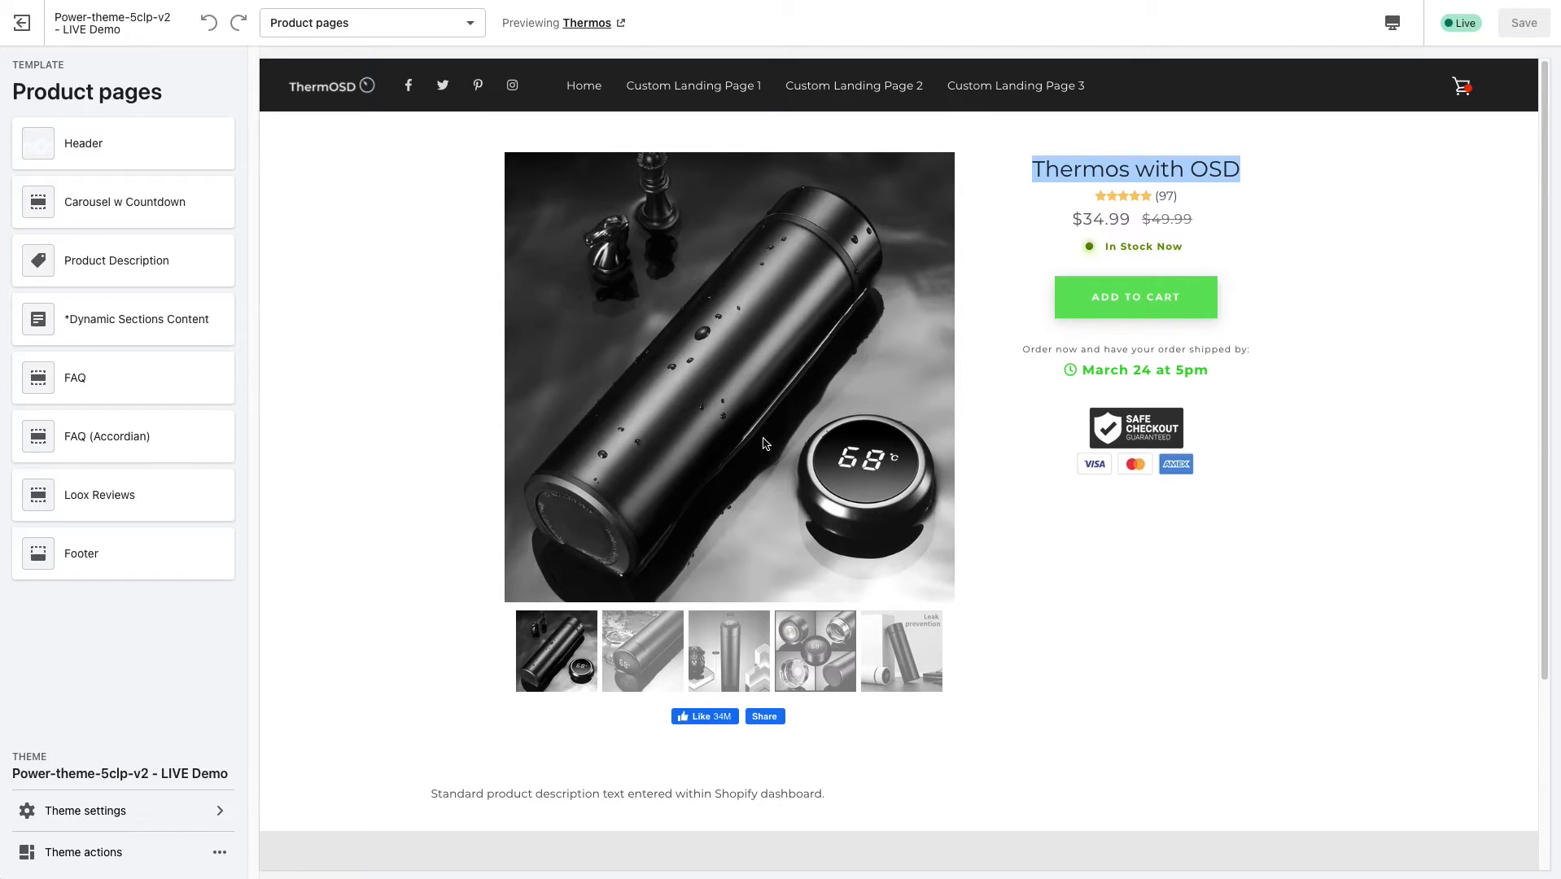
Check the template list without switching, and highlight the standard product description text in the Thermos page preview.
click(420, 31)
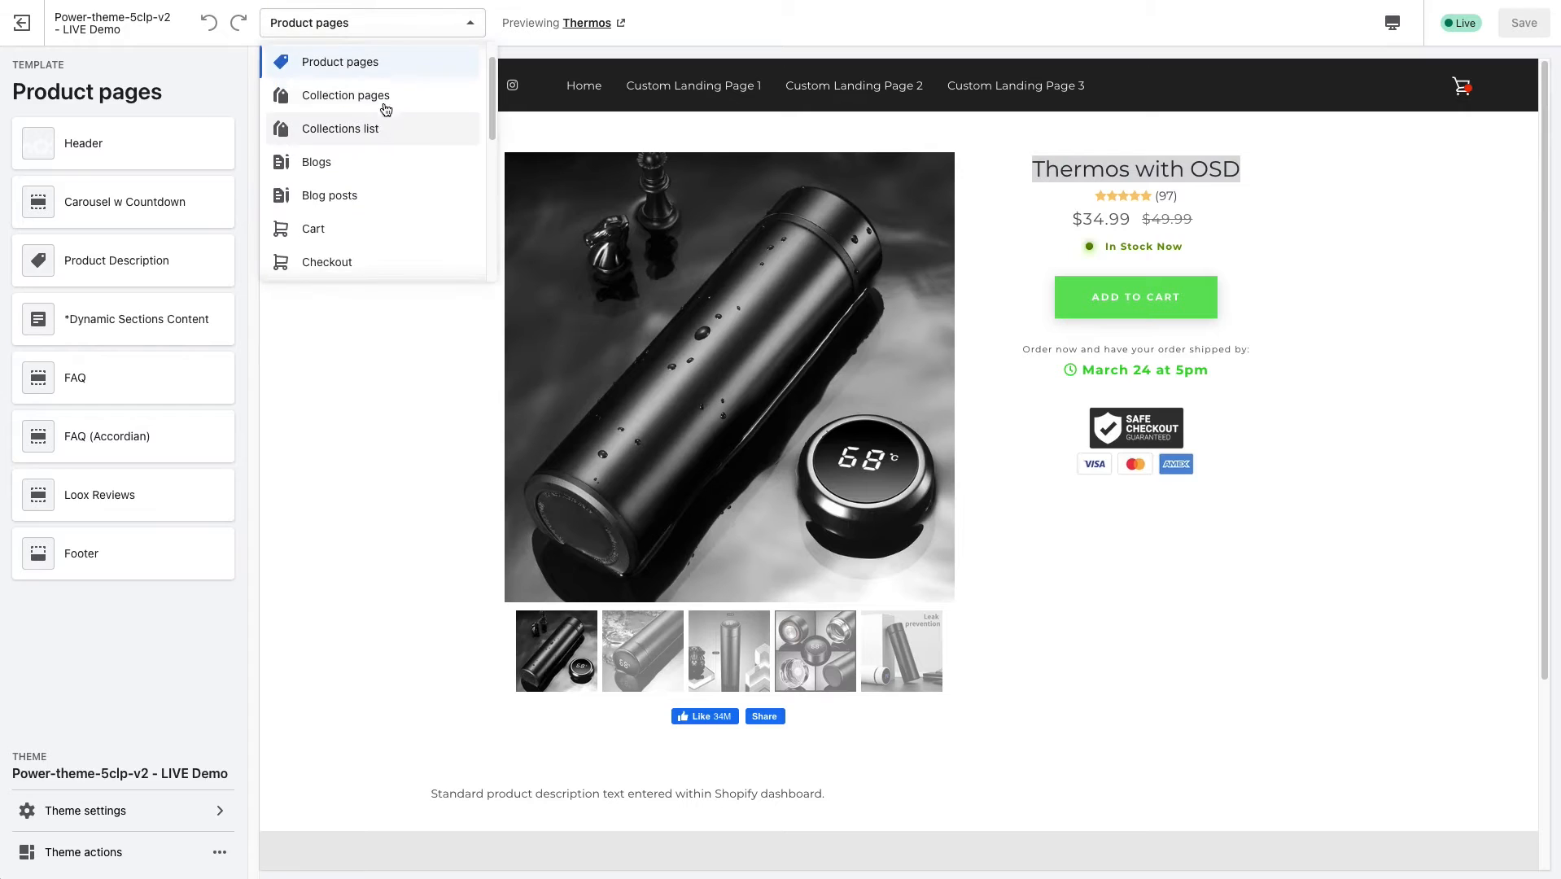
scroll(374, 98, up, 1)
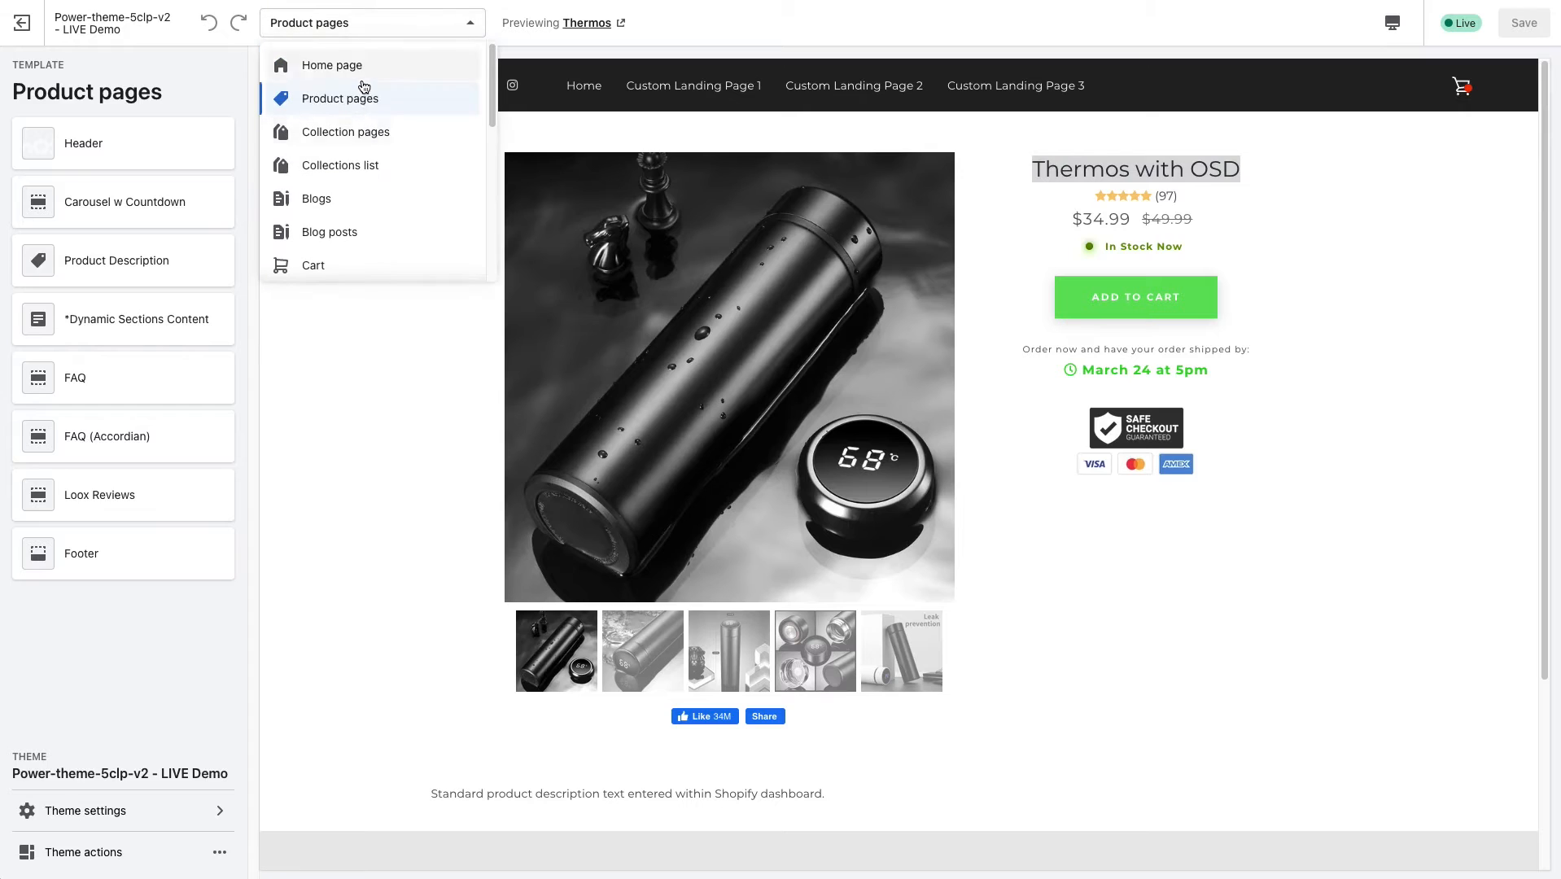
click(426, 359)
scroll(822, 529, down, 1)
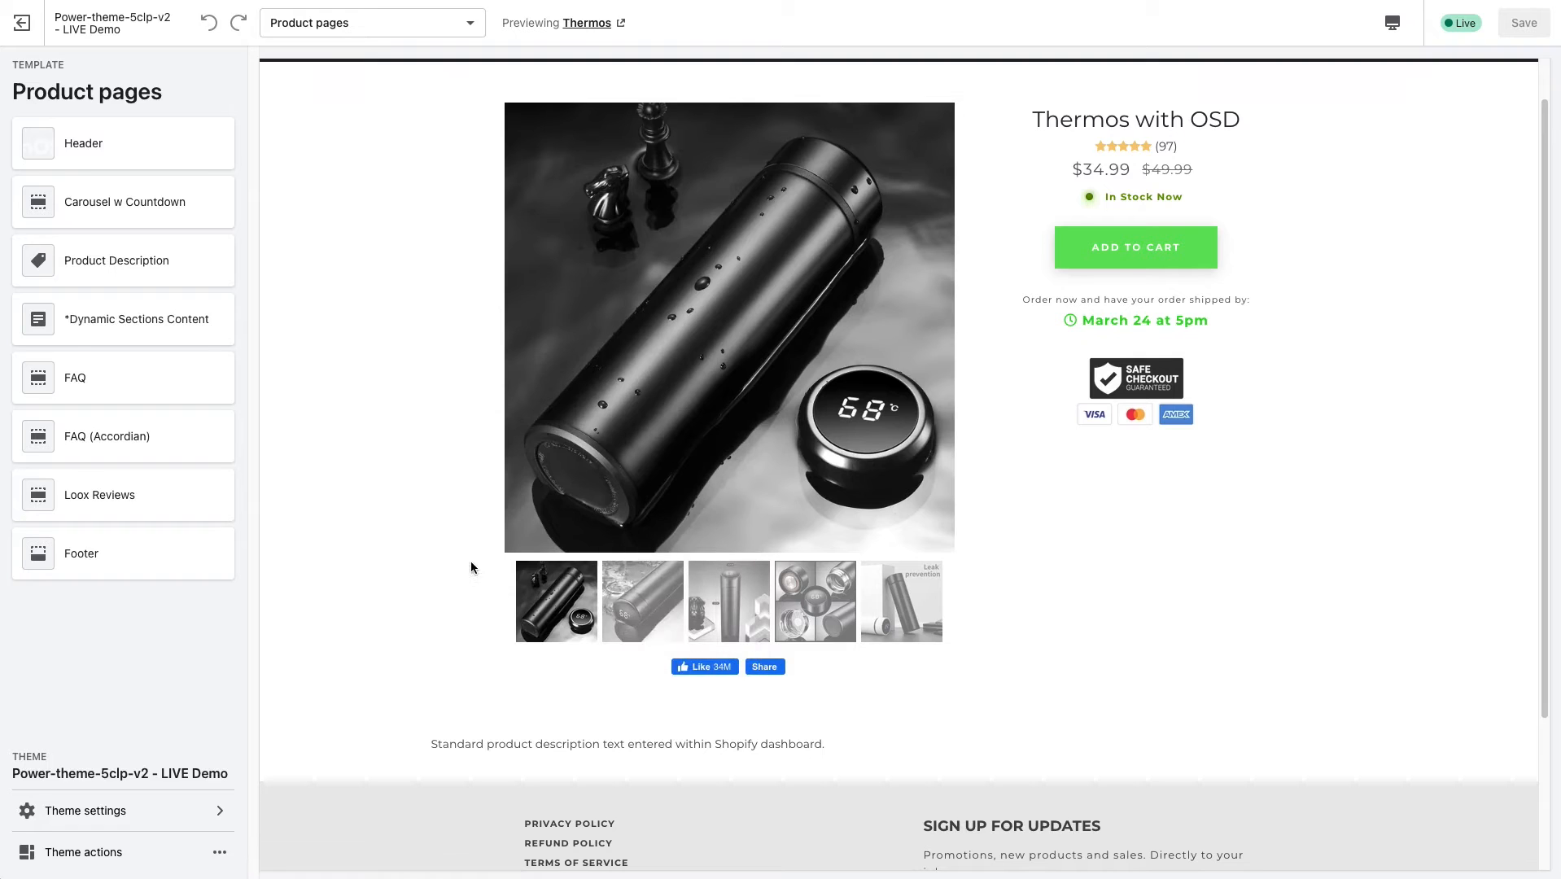
scroll(472, 568, down, 1)
drag(443, 697, 743, 698)
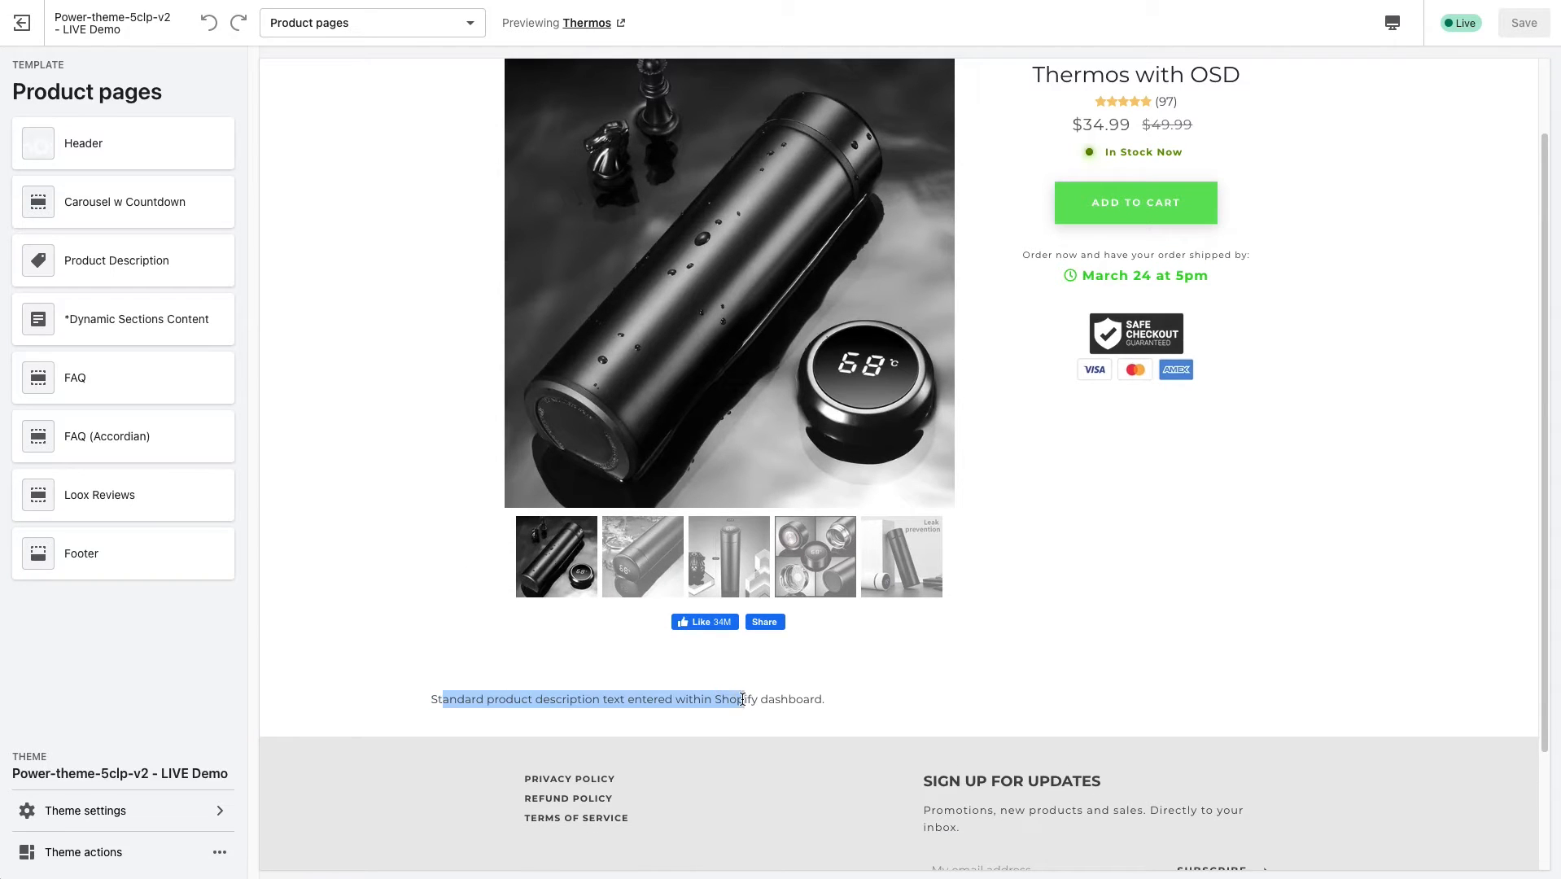
click(269, 336)
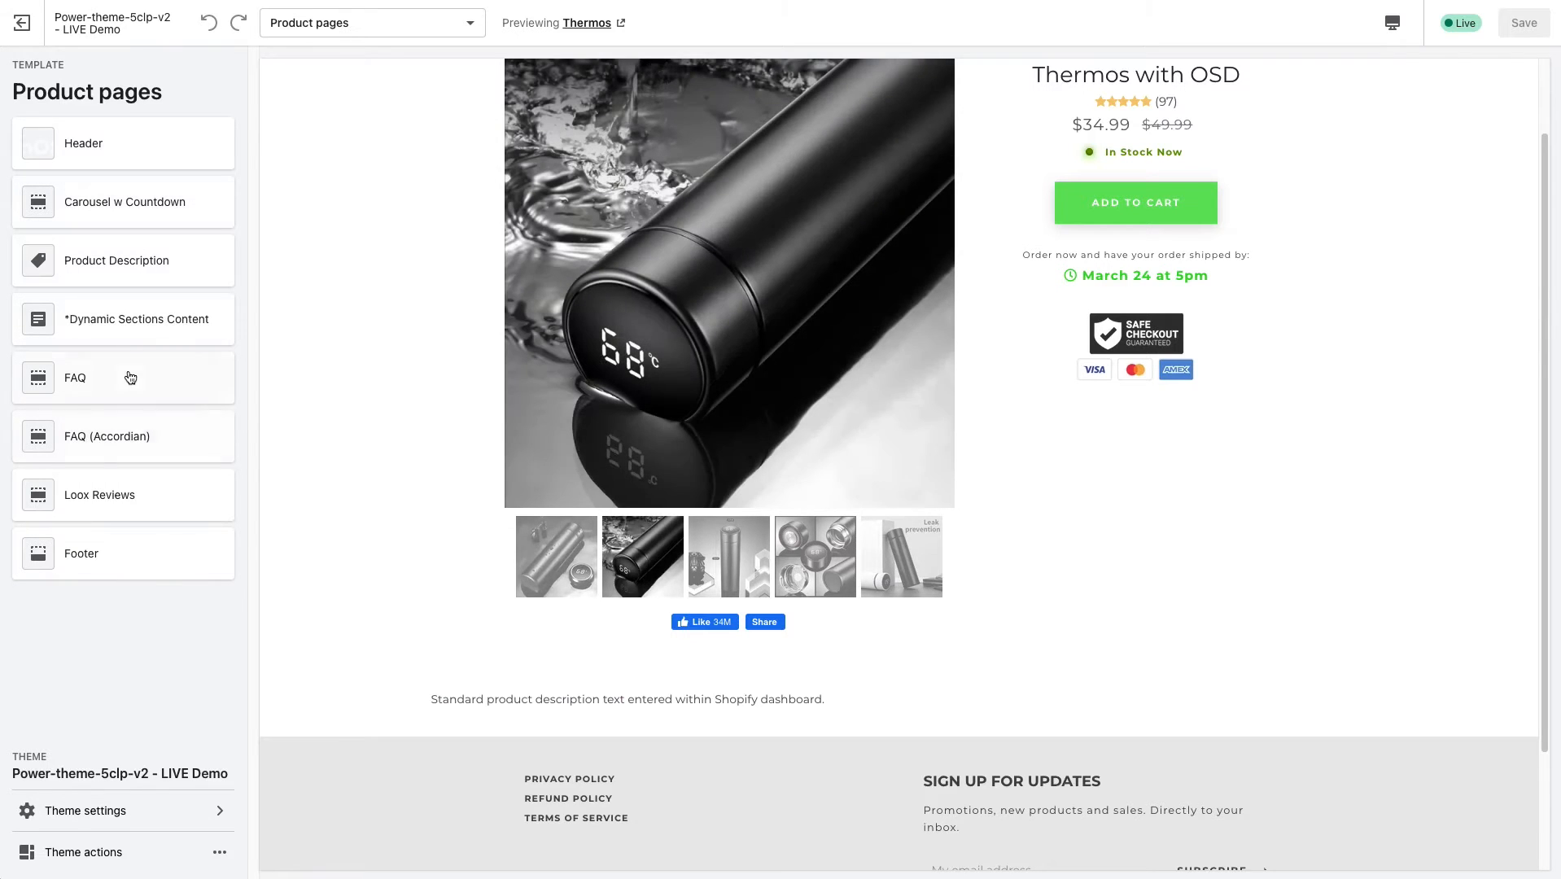
scroll(394, 387, up, 2)
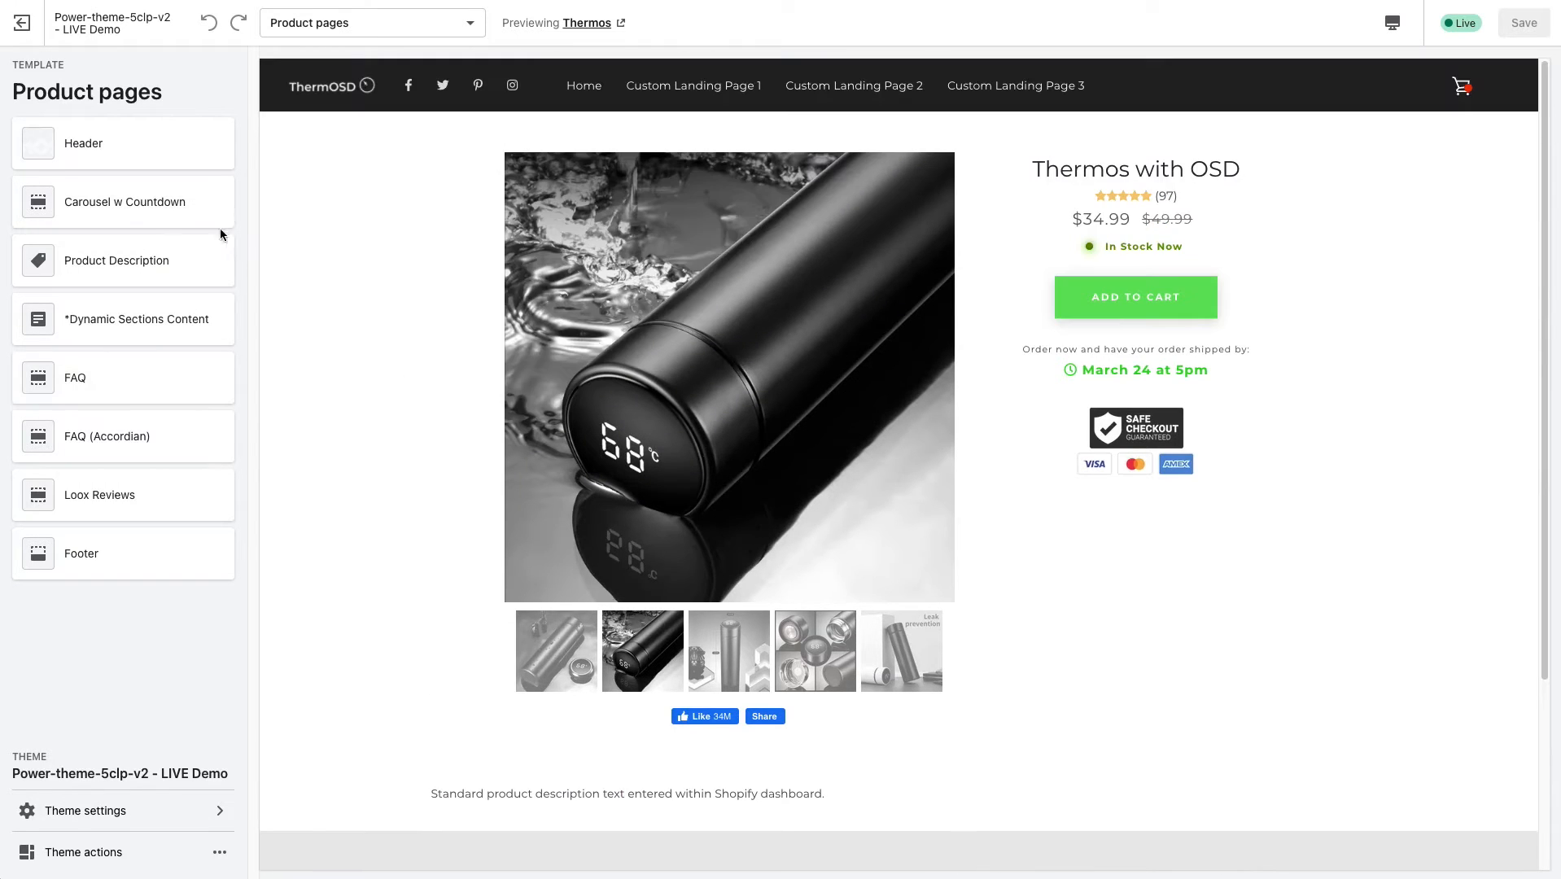
Open the Carousel w Countdown section of the product pages and look over its colour settings.
click(151, 212)
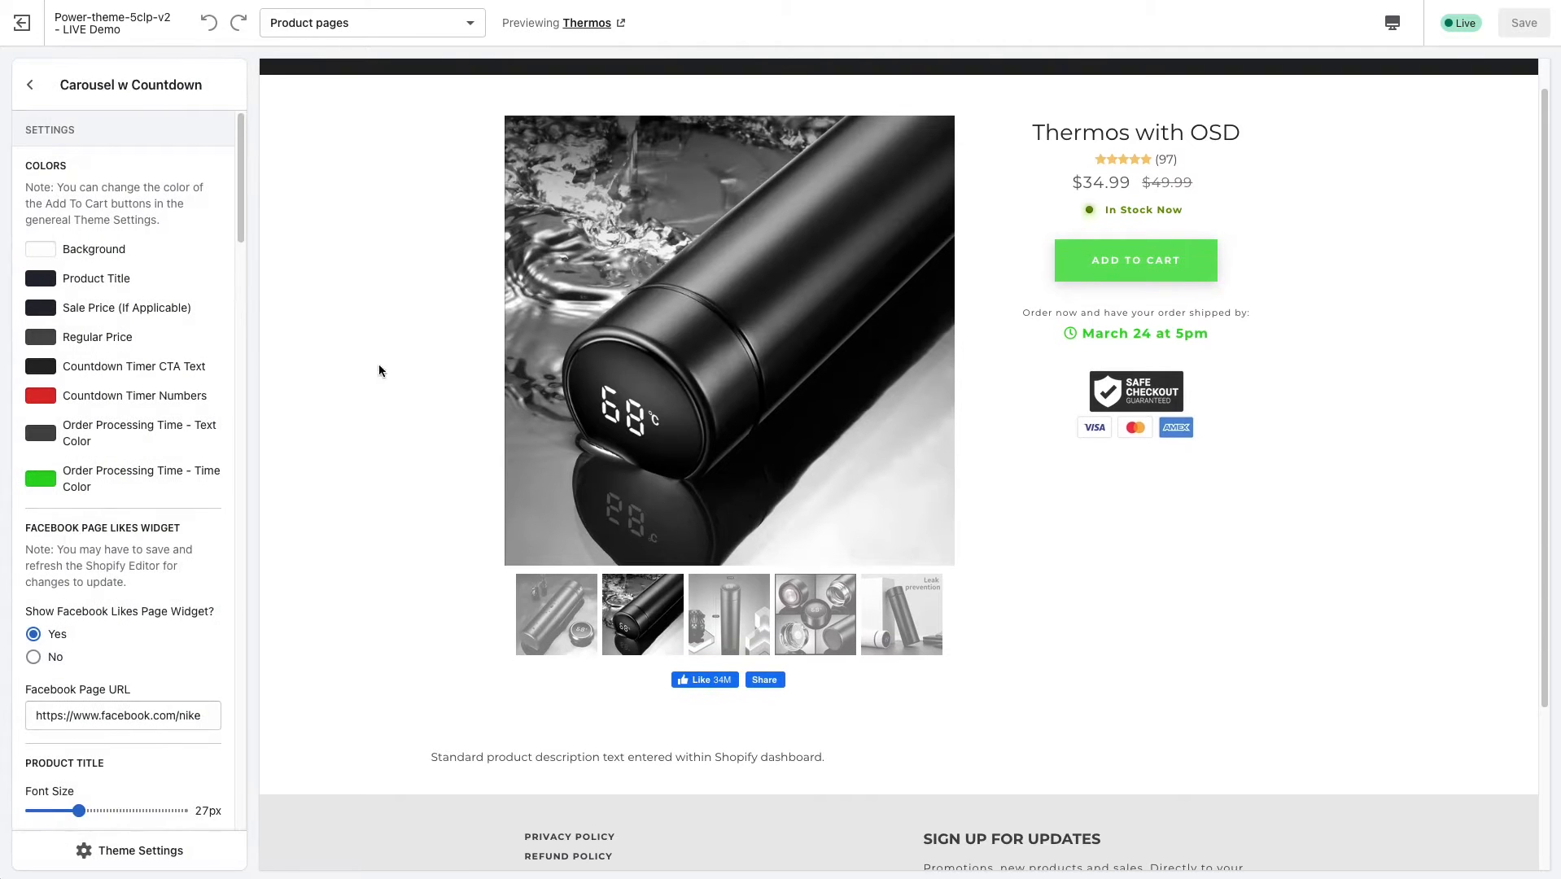
drag(240, 178, 242, 178)
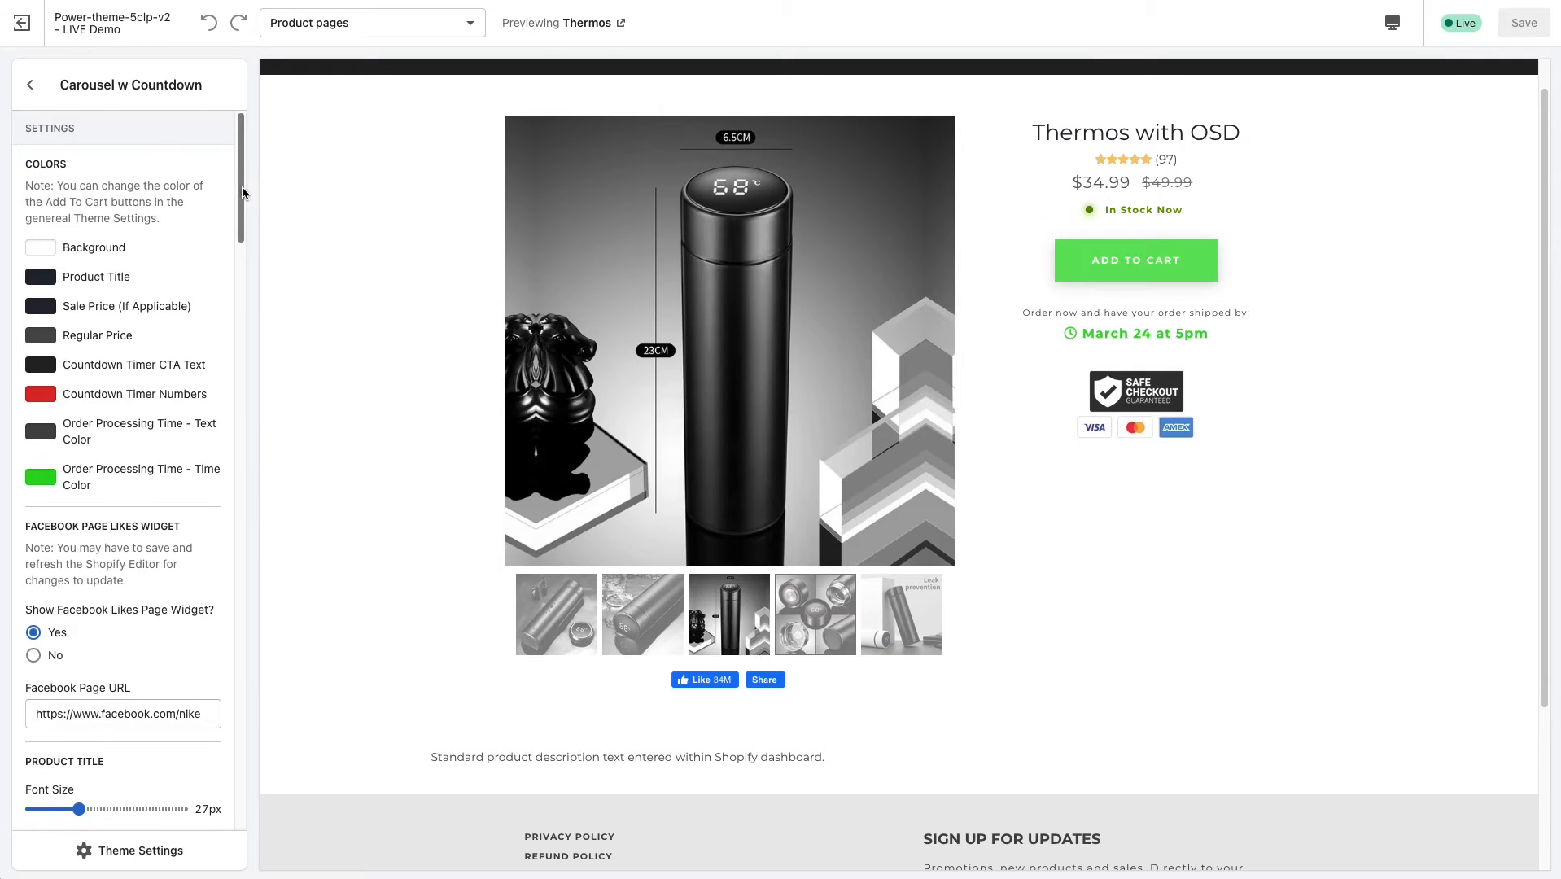
drag(244, 191, 243, 198)
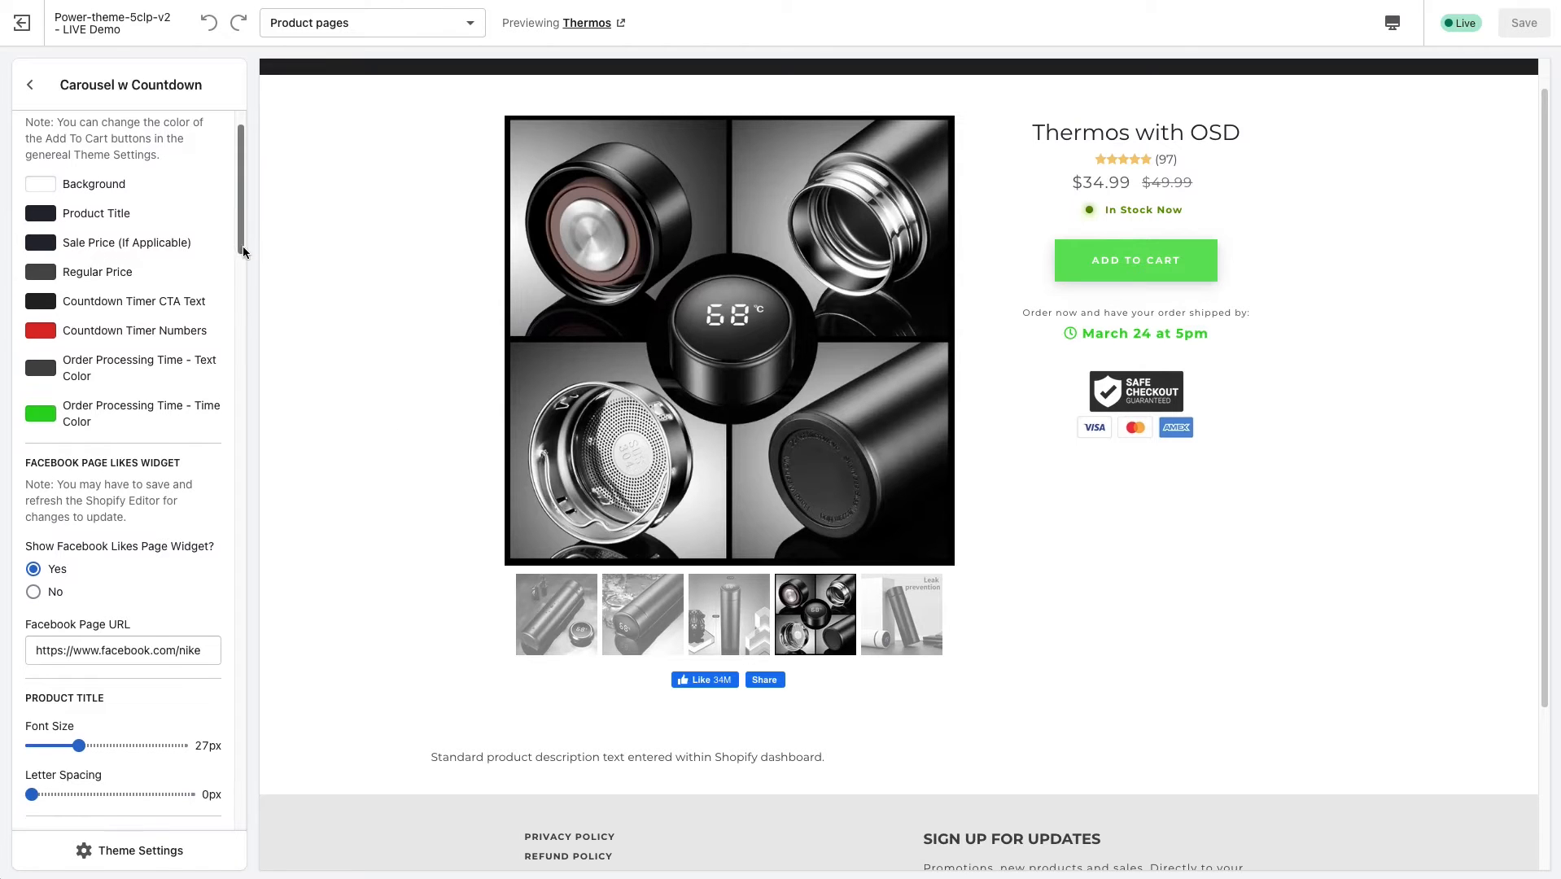
drag(242, 247, 230, 188)
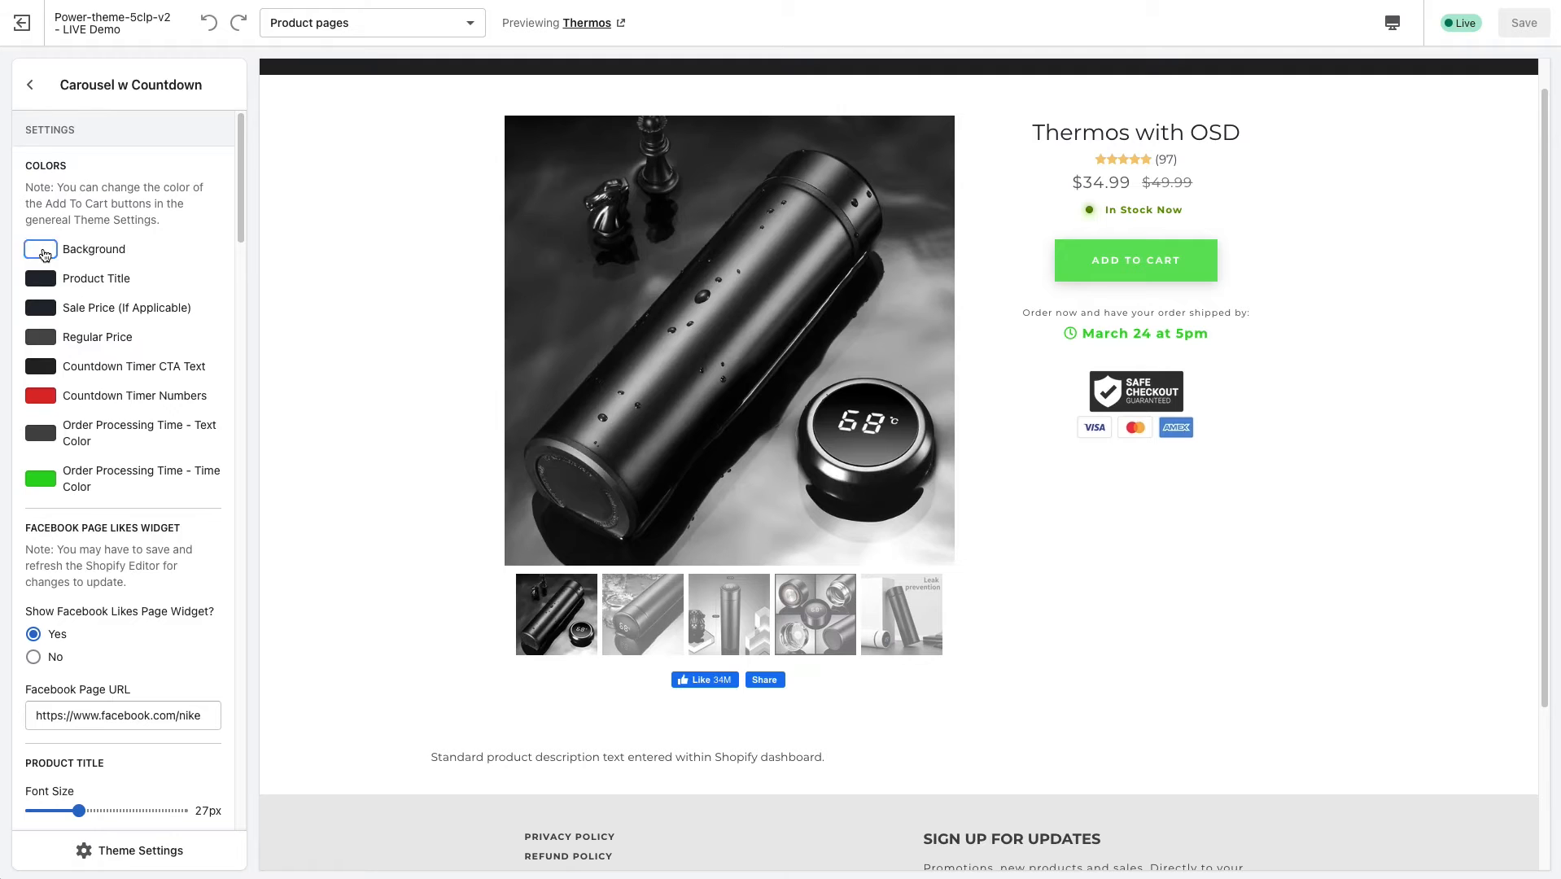
Try a grey background colour for the Carousel w Countdown section and return it to white.
click(44, 255)
click(31, 310)
click(171, 217)
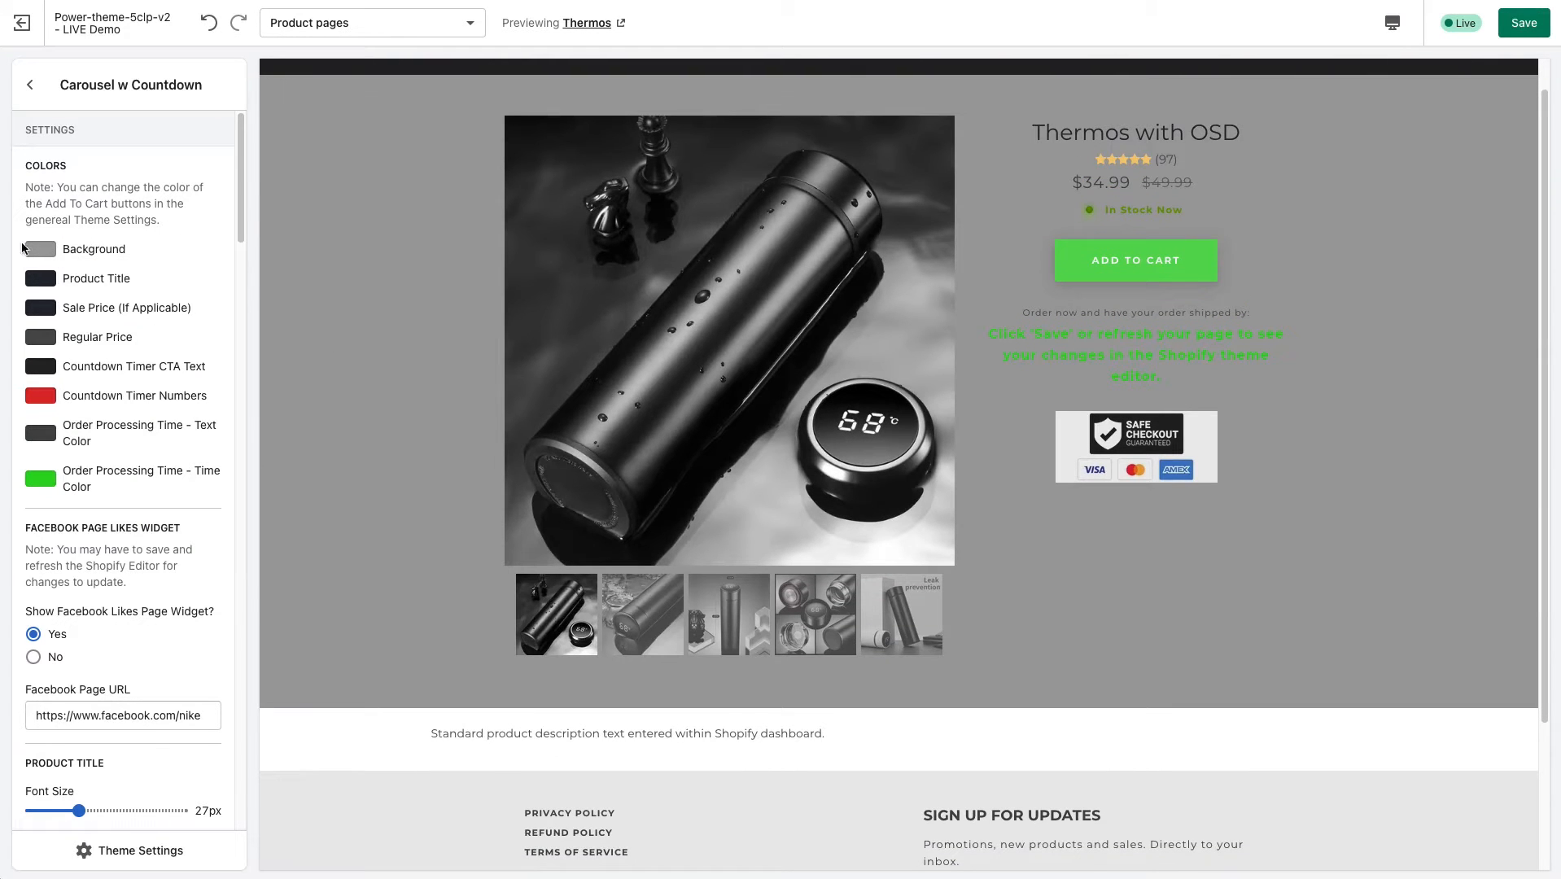
click(44, 259)
drag(36, 281, 185, 211)
click(47, 253)
drag(53, 273, 17, 256)
click(202, 224)
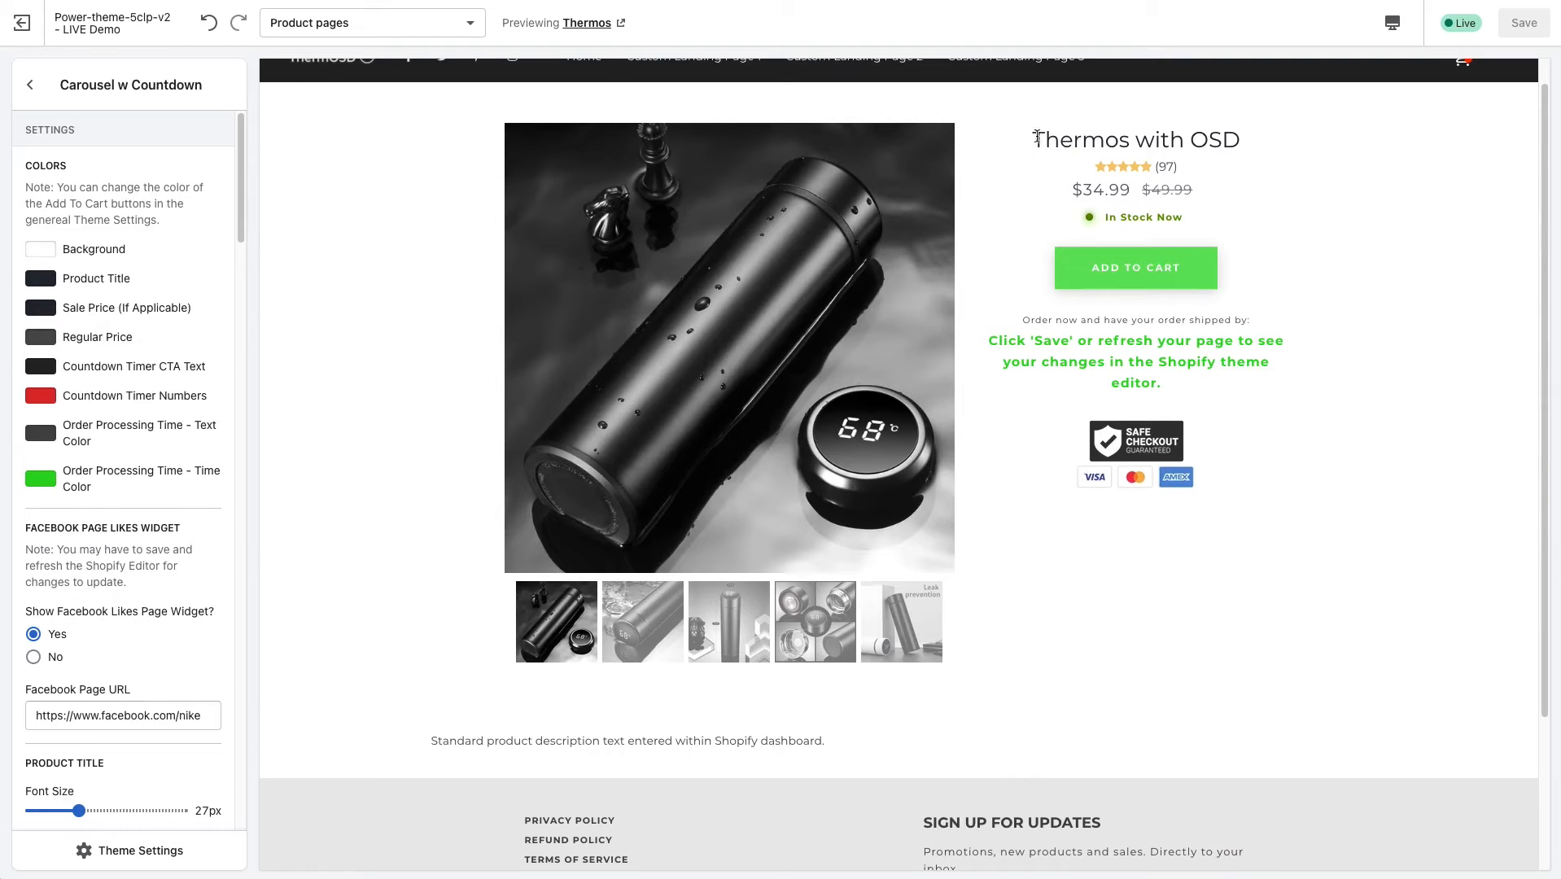
Highlight the product title and the sale and regular prices in the preview to relate them to the colour settings.
drag(1037, 136, 1193, 140)
click(747, 200)
drag(1083, 188, 1170, 189)
click(933, 240)
Enable Show Countdown for the Carousel w Countdown section's timer and save the theme.
drag(236, 238, 244, 435)
click(52, 289)
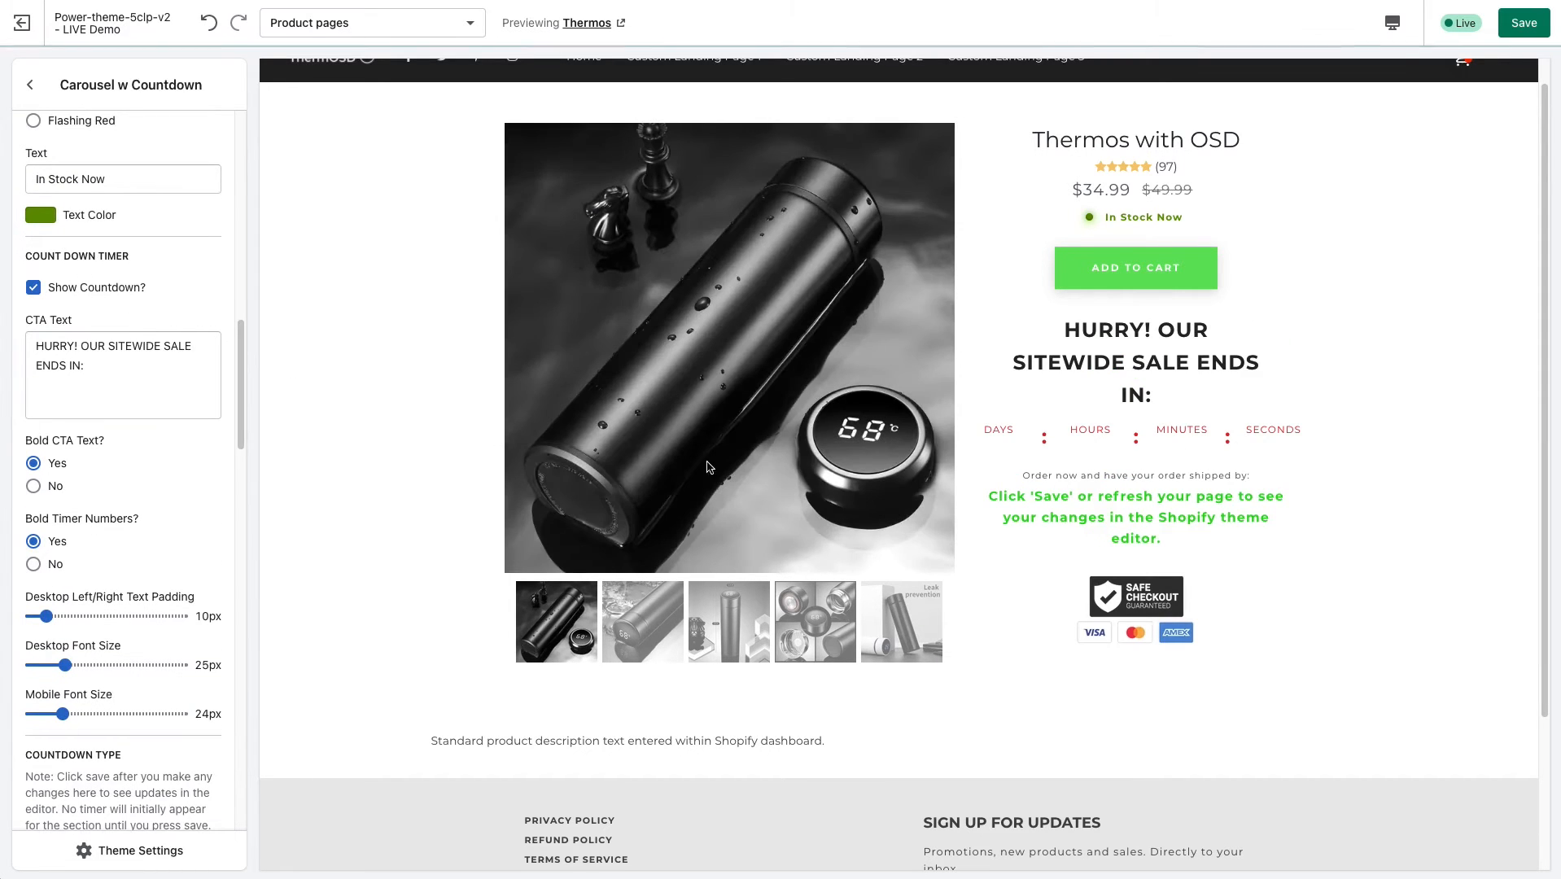
click(1523, 22)
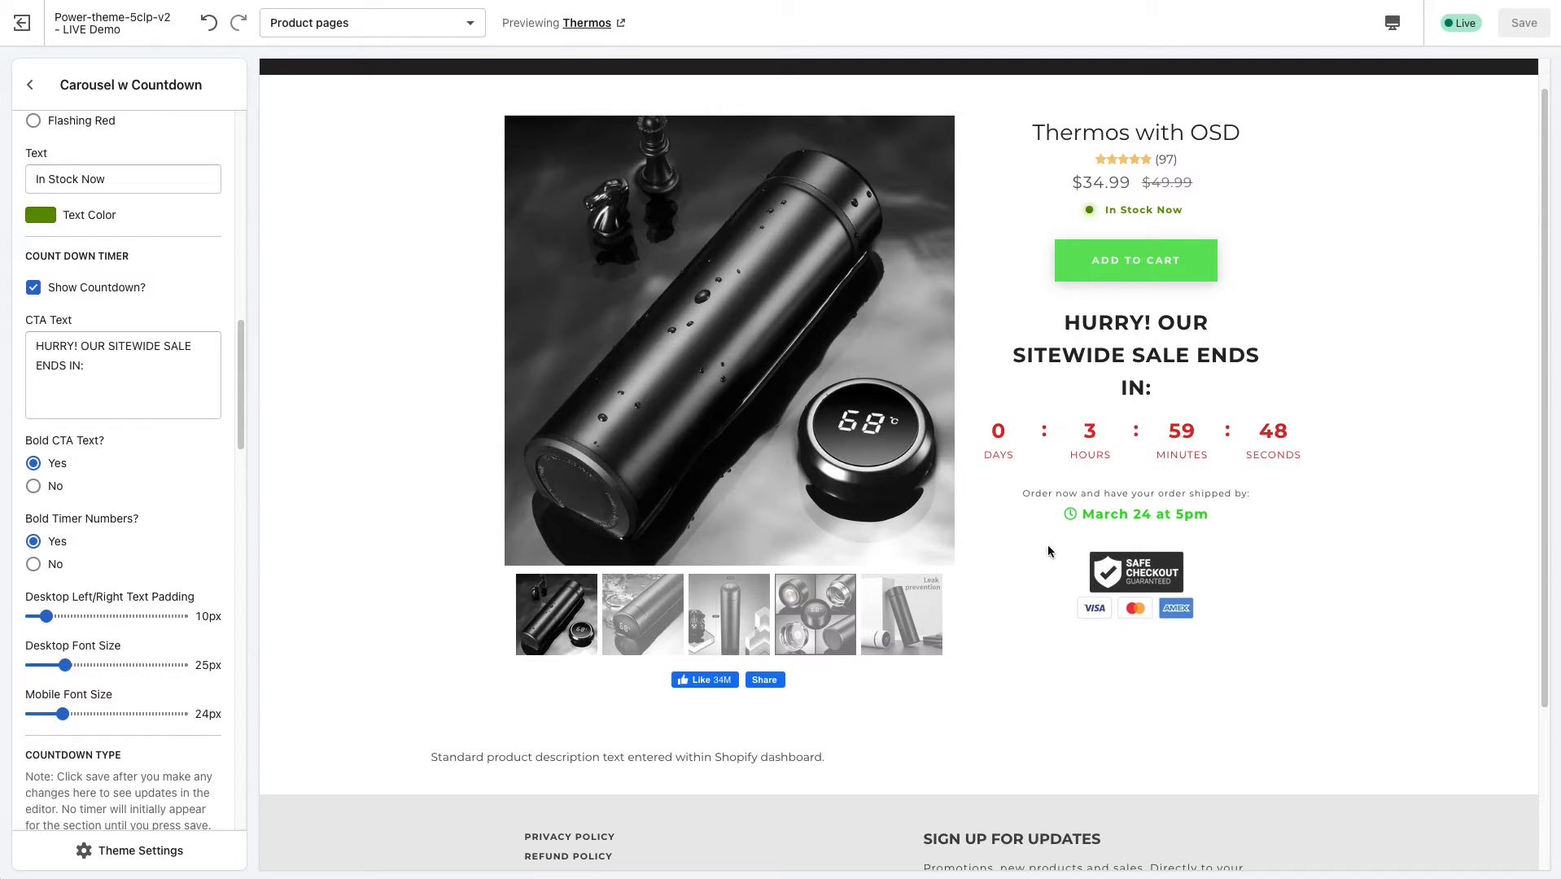
Compare the countdown and order processing colour settings with the preview, highlighting the CTA text, timer numbers, shipping text and shipping date.
scroll(619, 254, up, 1)
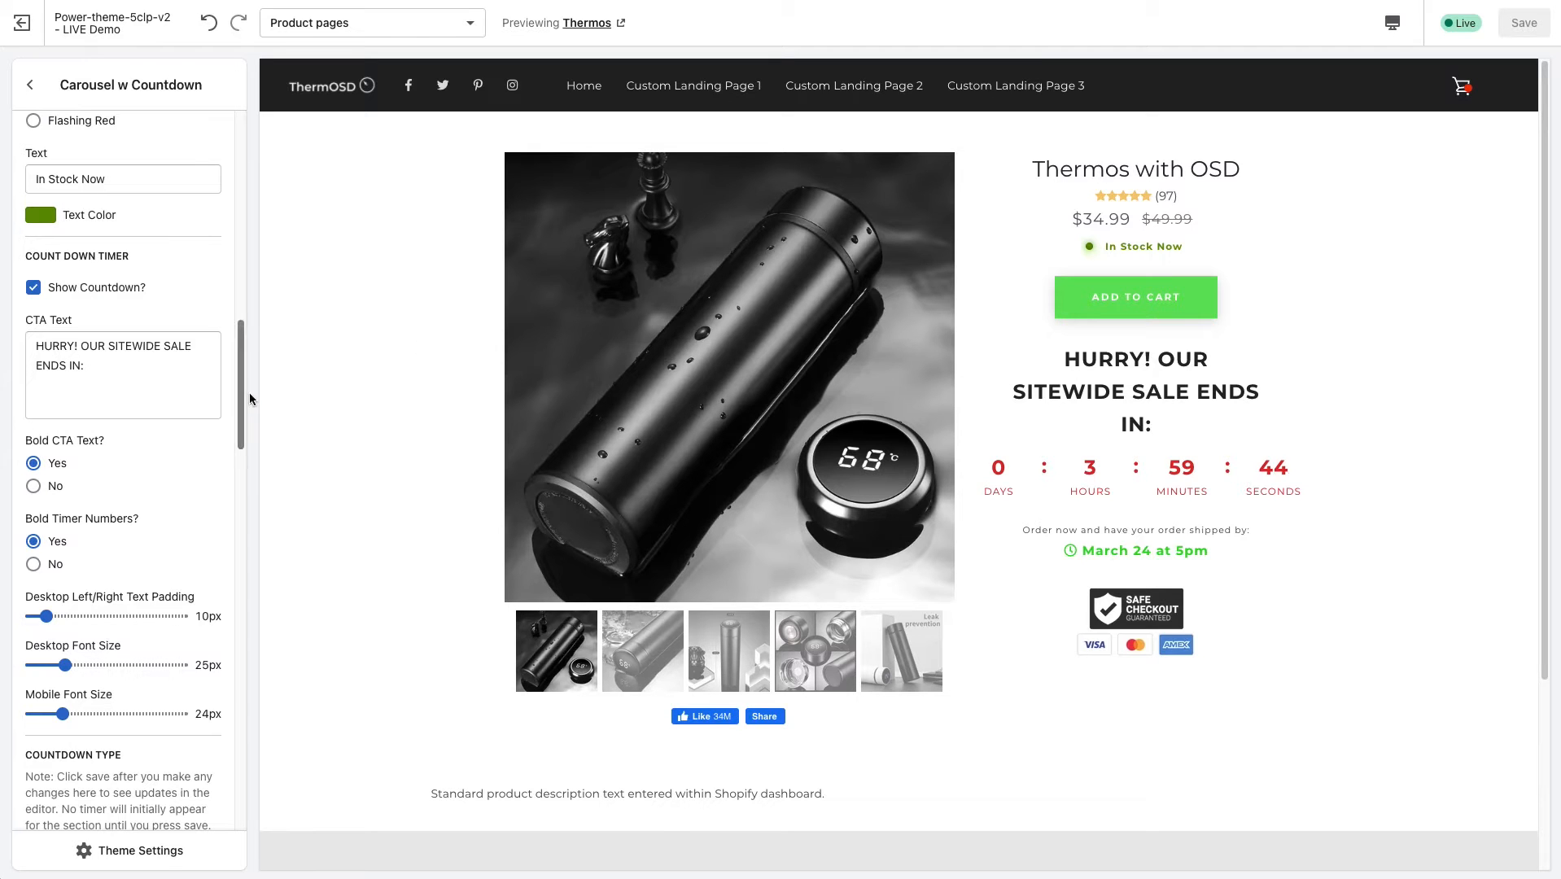
drag(242, 381, 257, 161)
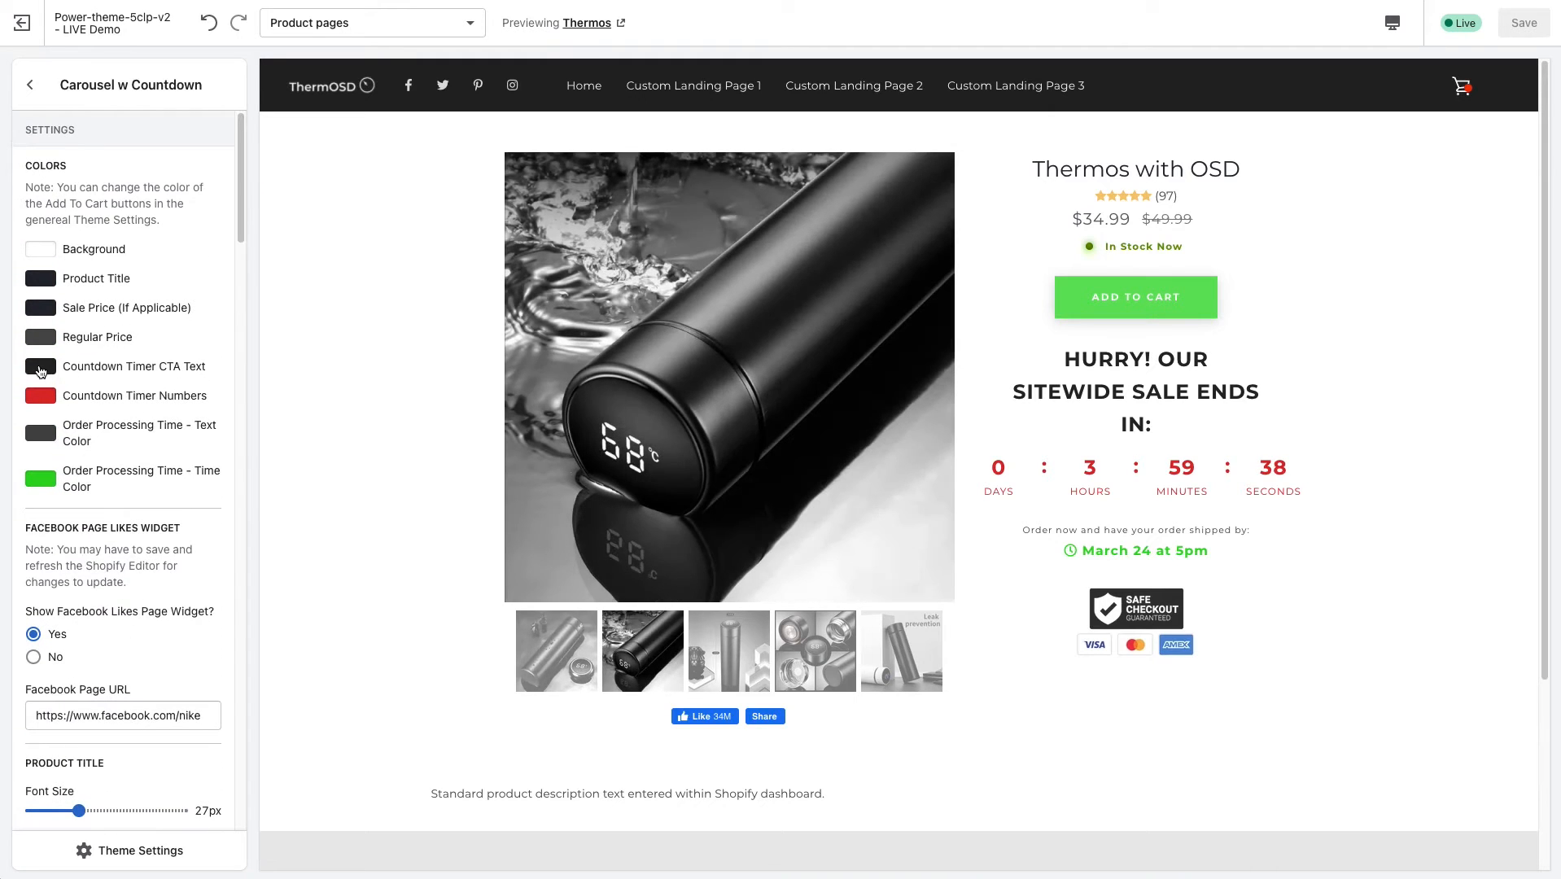
drag(1092, 354, 1176, 398)
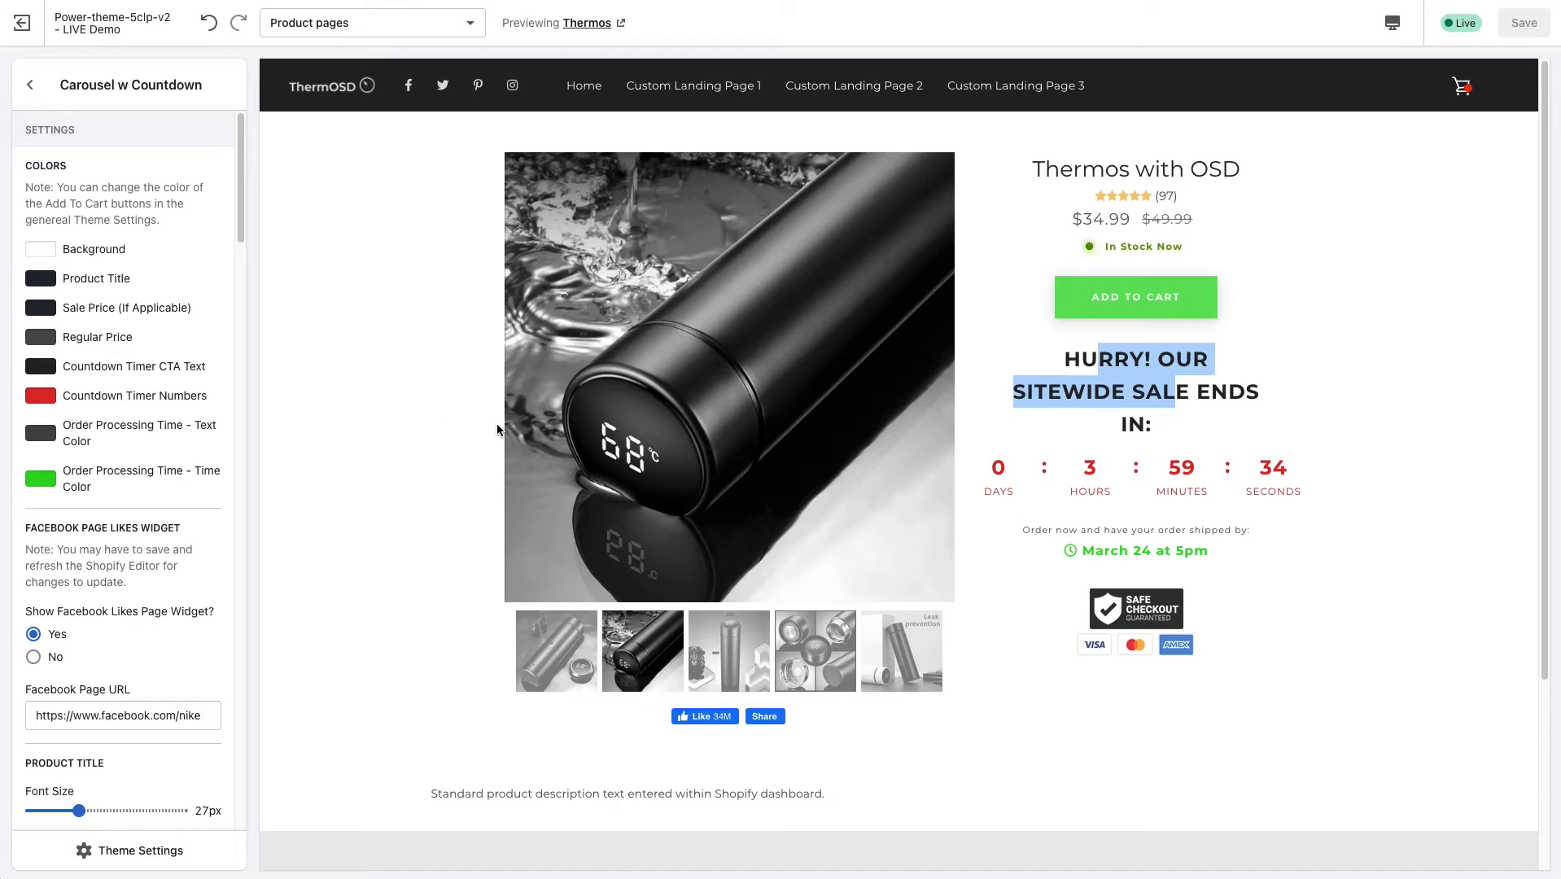
drag(1096, 467, 1229, 469)
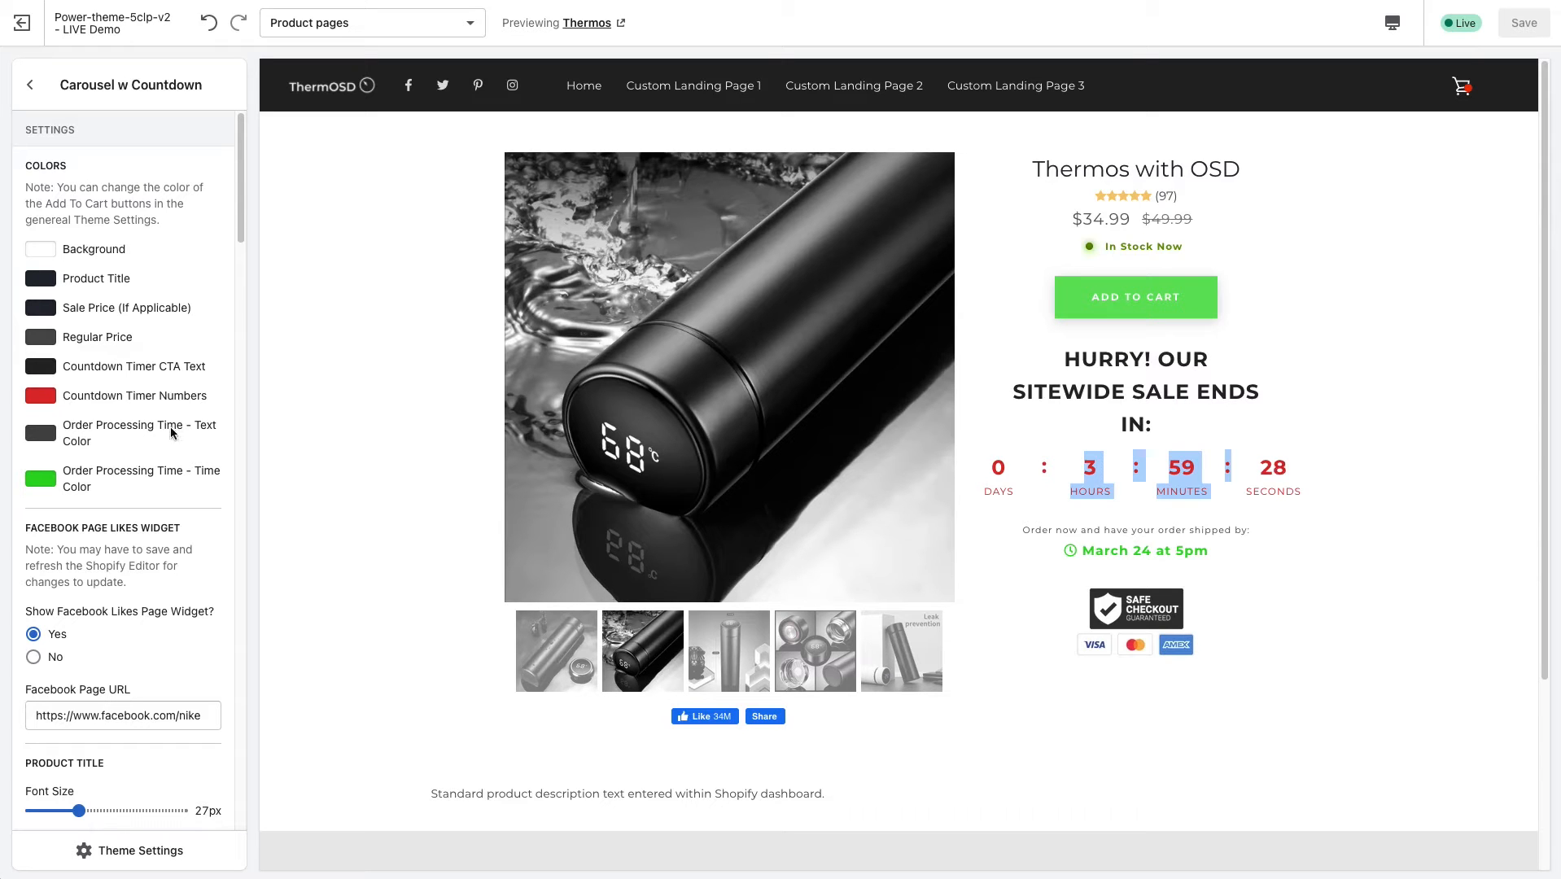
click(1053, 529)
drag(1052, 529, 1198, 533)
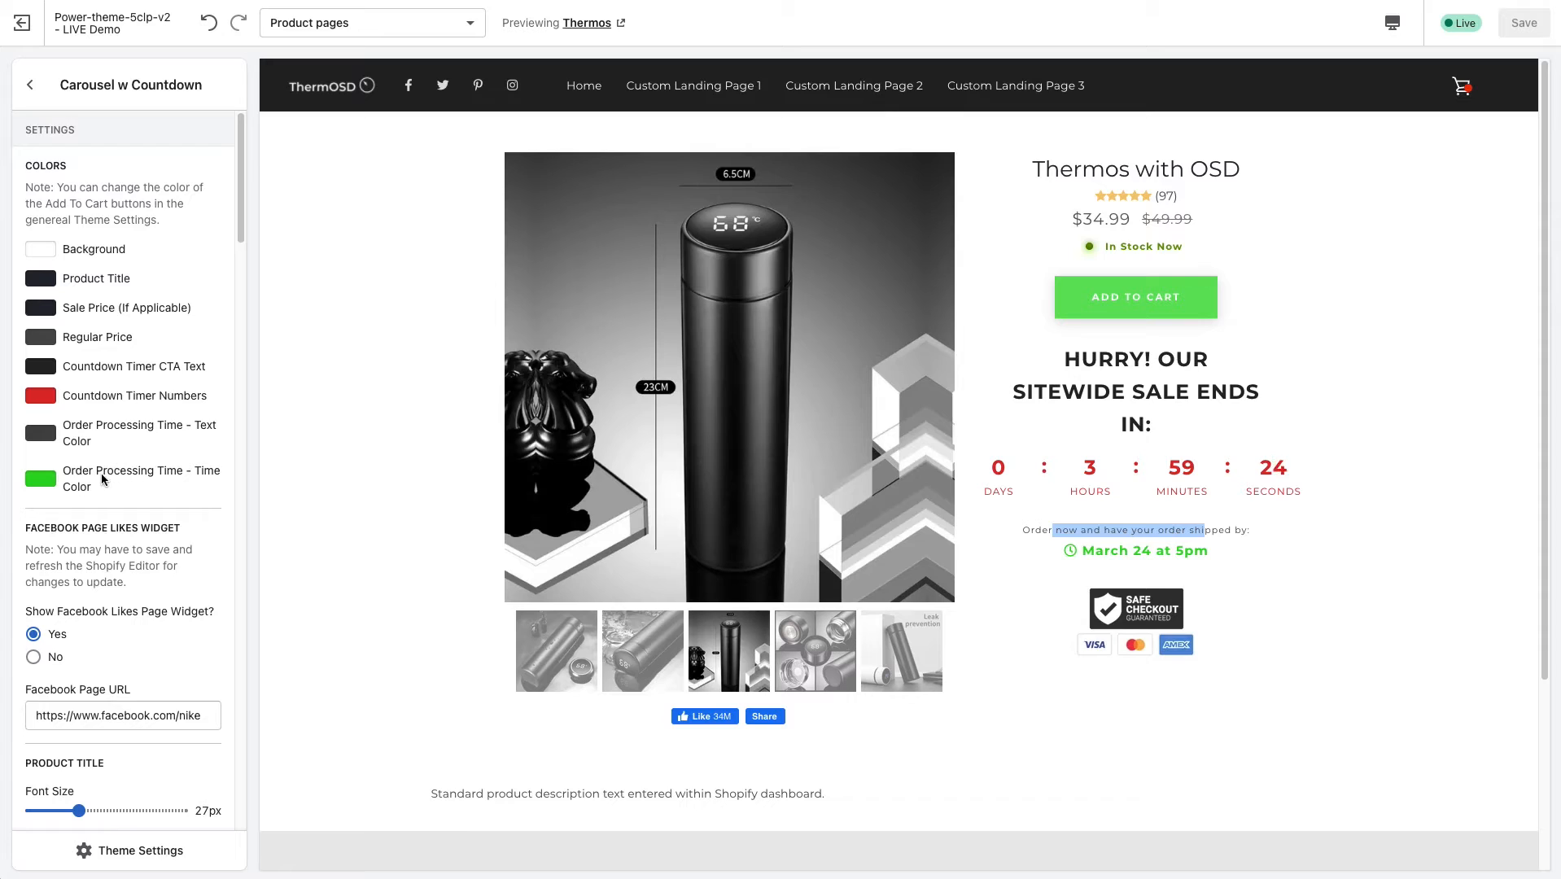
click(1160, 568)
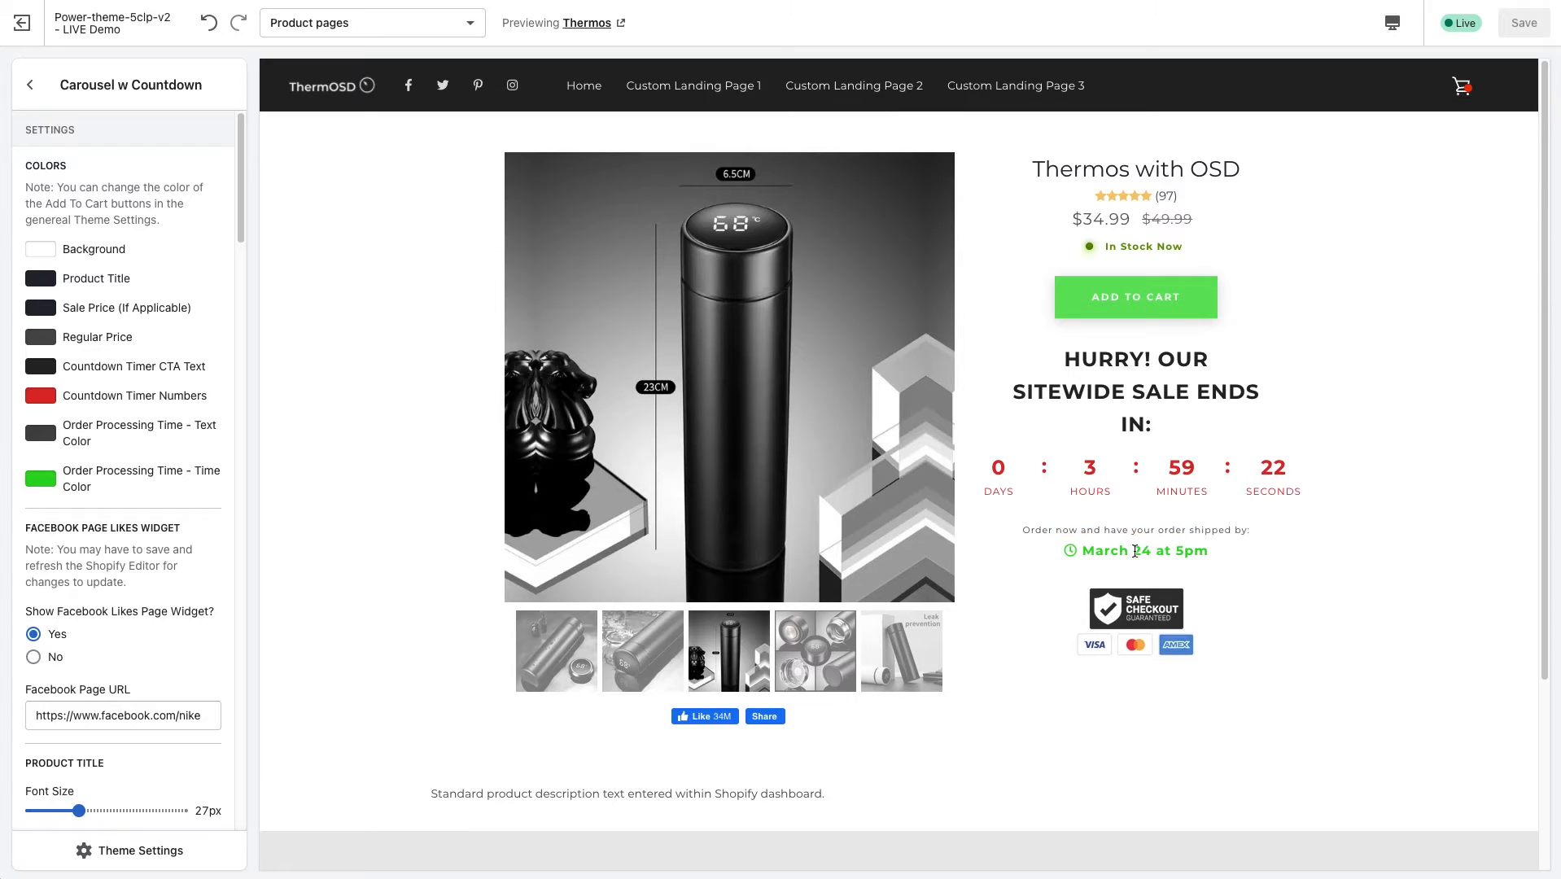
drag(1204, 550, 1098, 554)
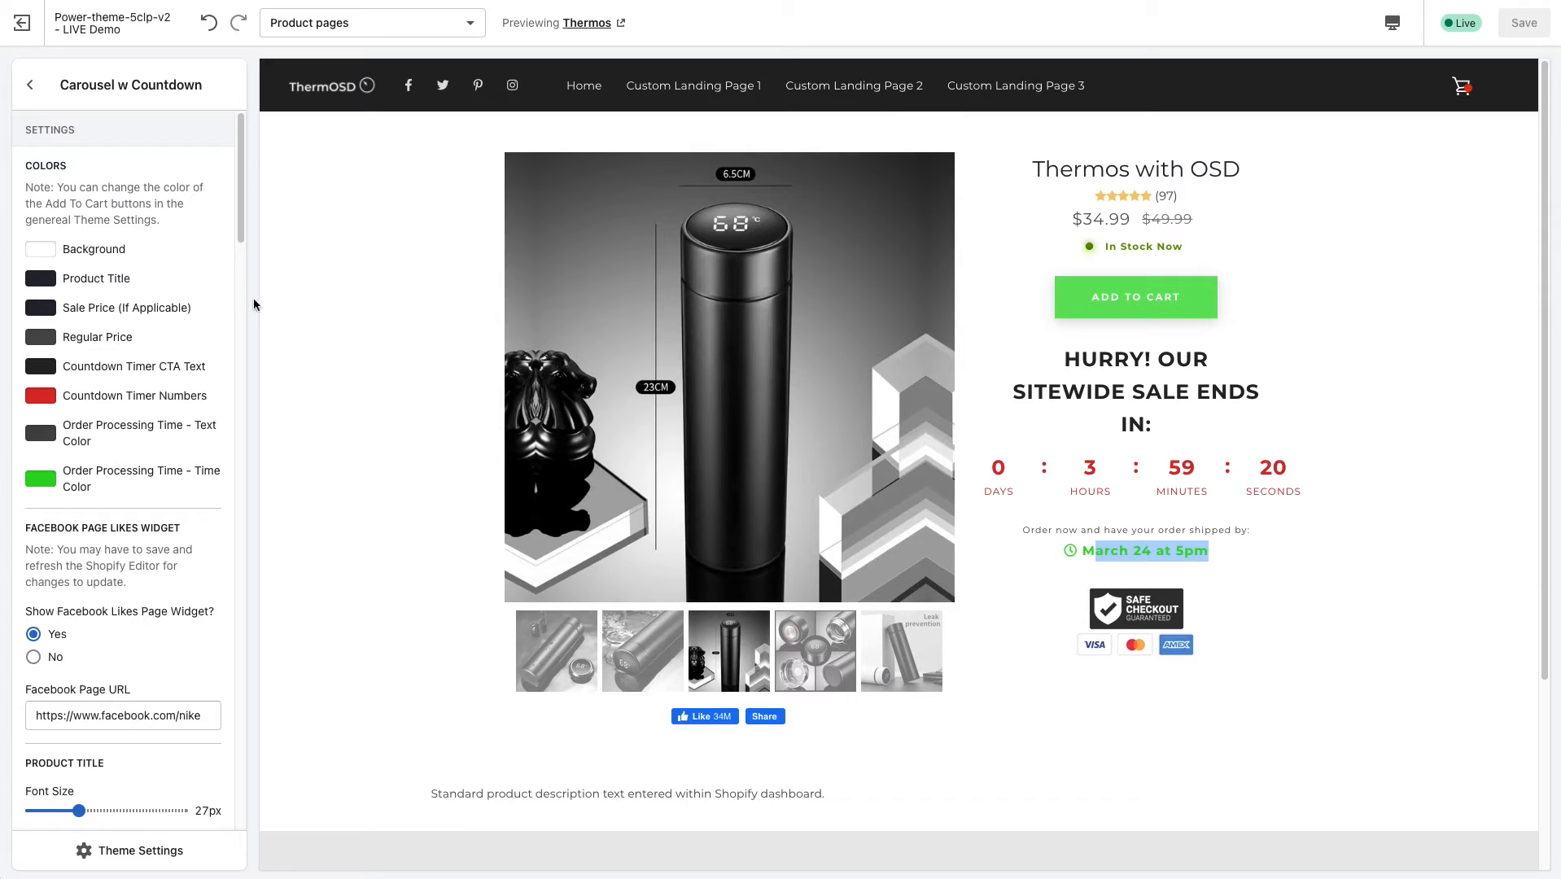
Examine the Facebook Page Likes Widget settings, highlighting the page URL and the page name at its end.
drag(242, 230, 239, 301)
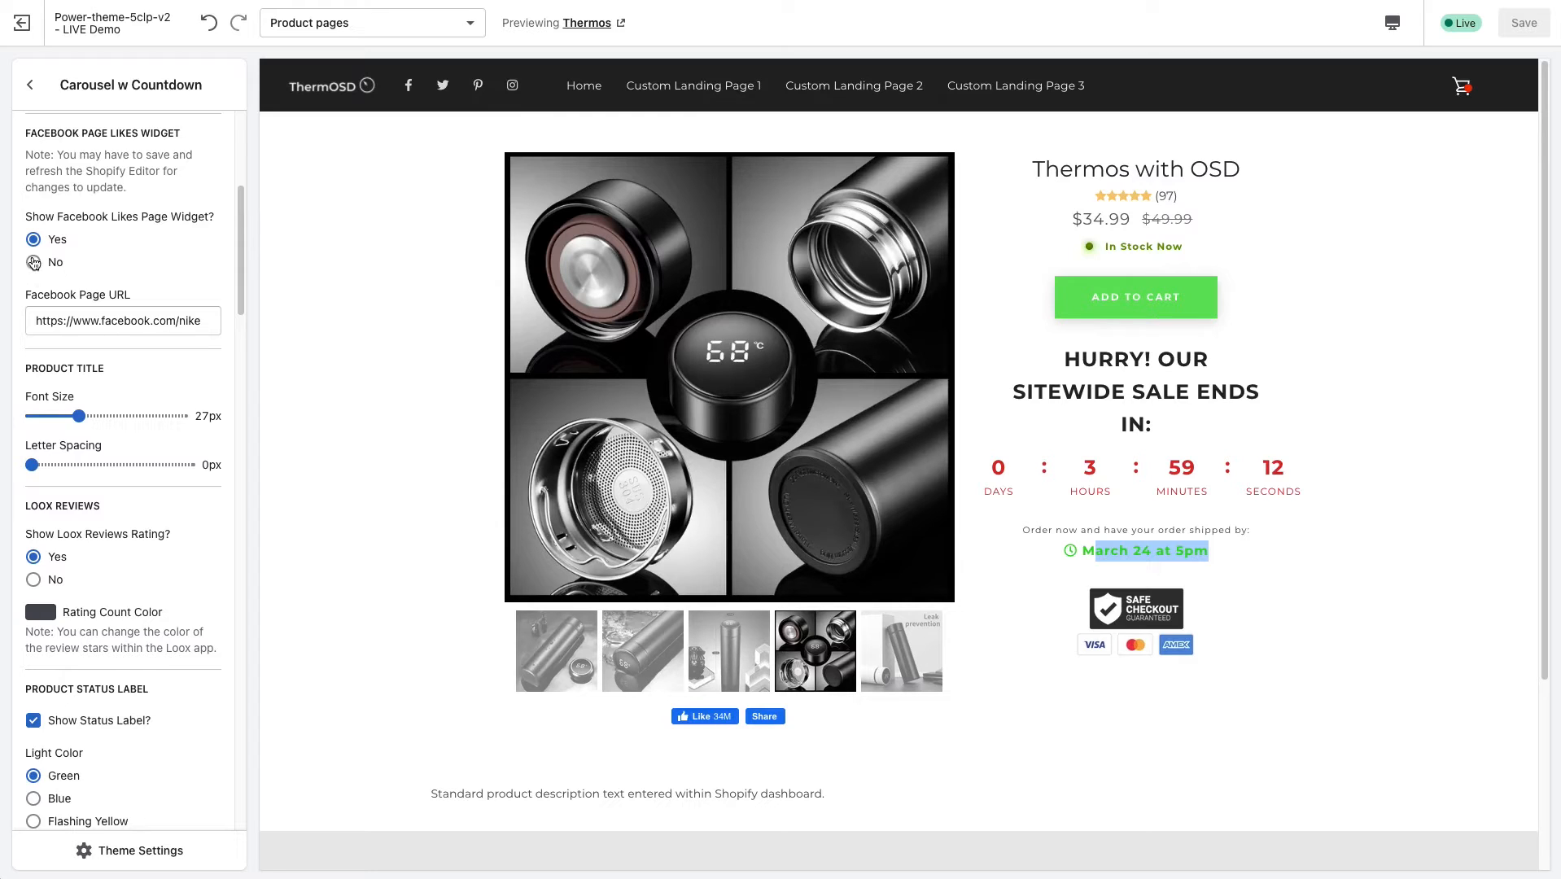
drag(214, 321, 17, 326)
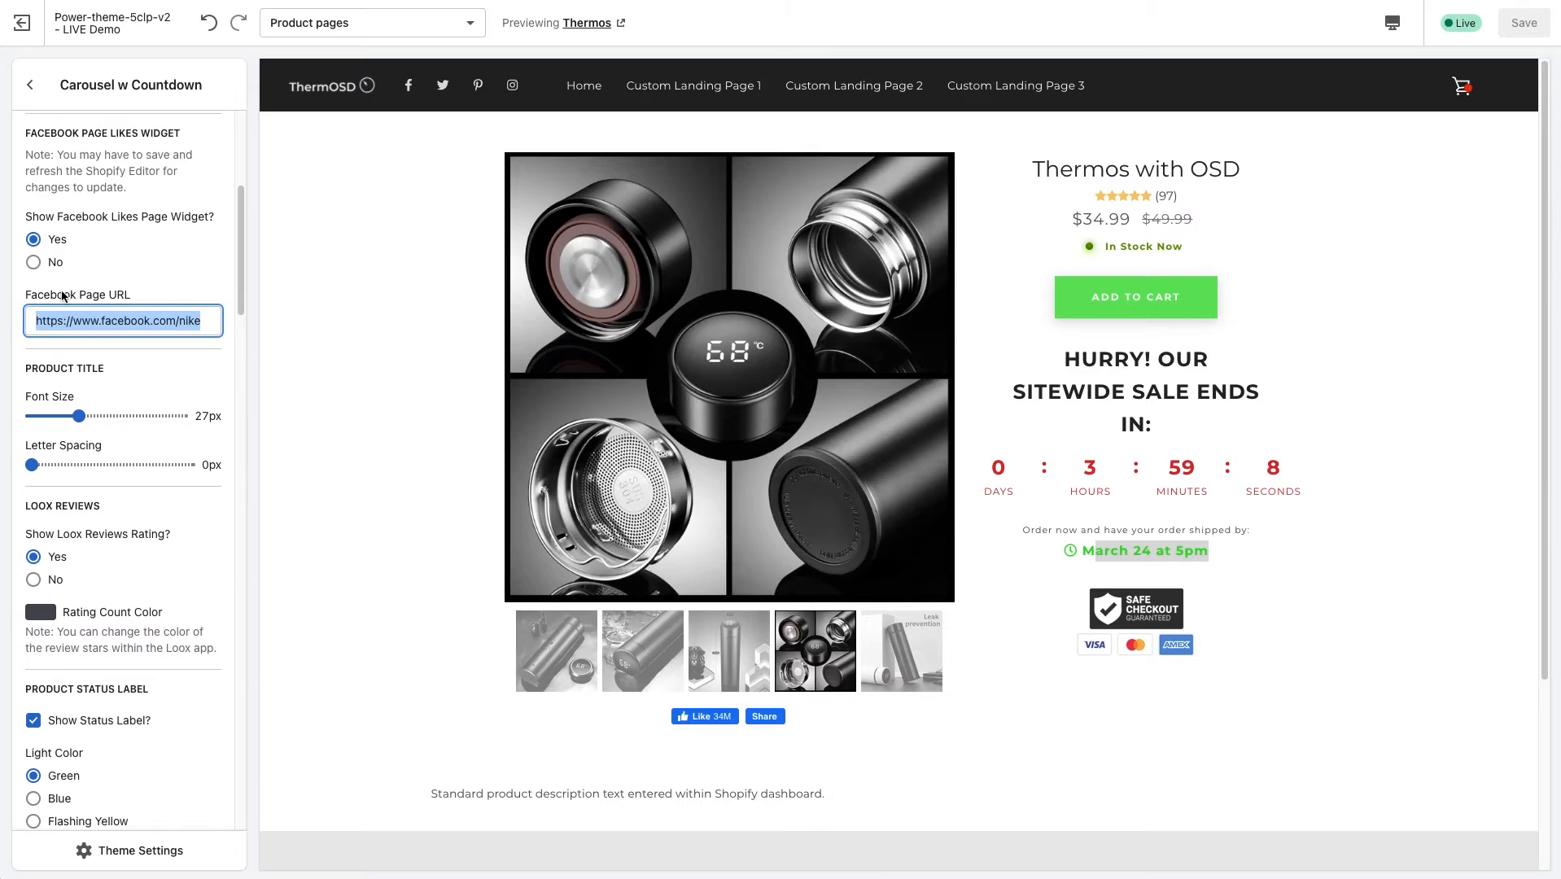
click(210, 322)
drag(210, 322, 7, 325)
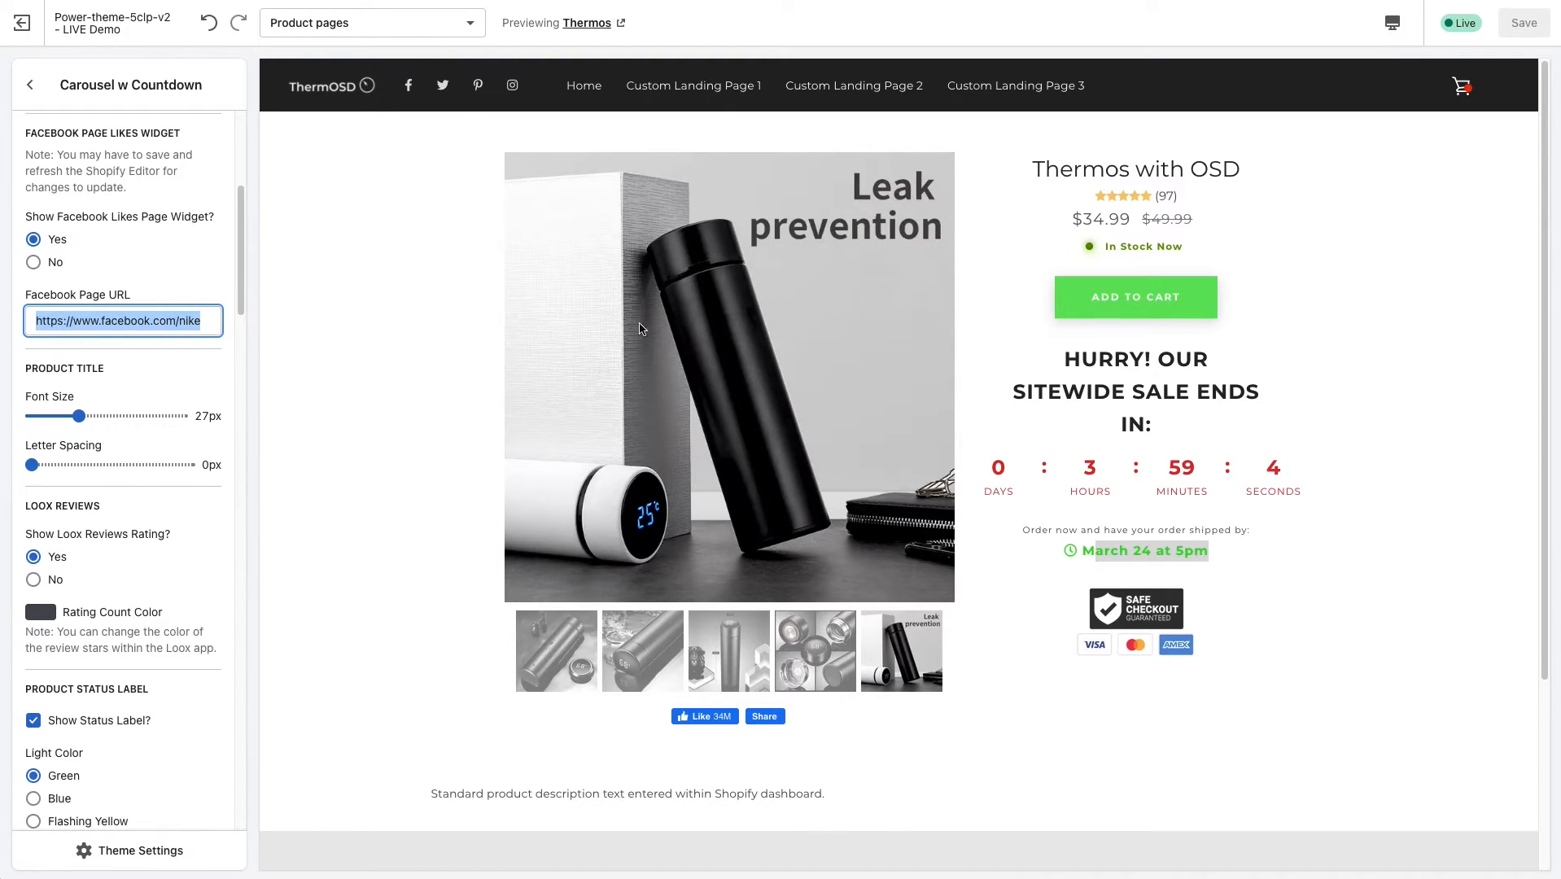
click(167, 320)
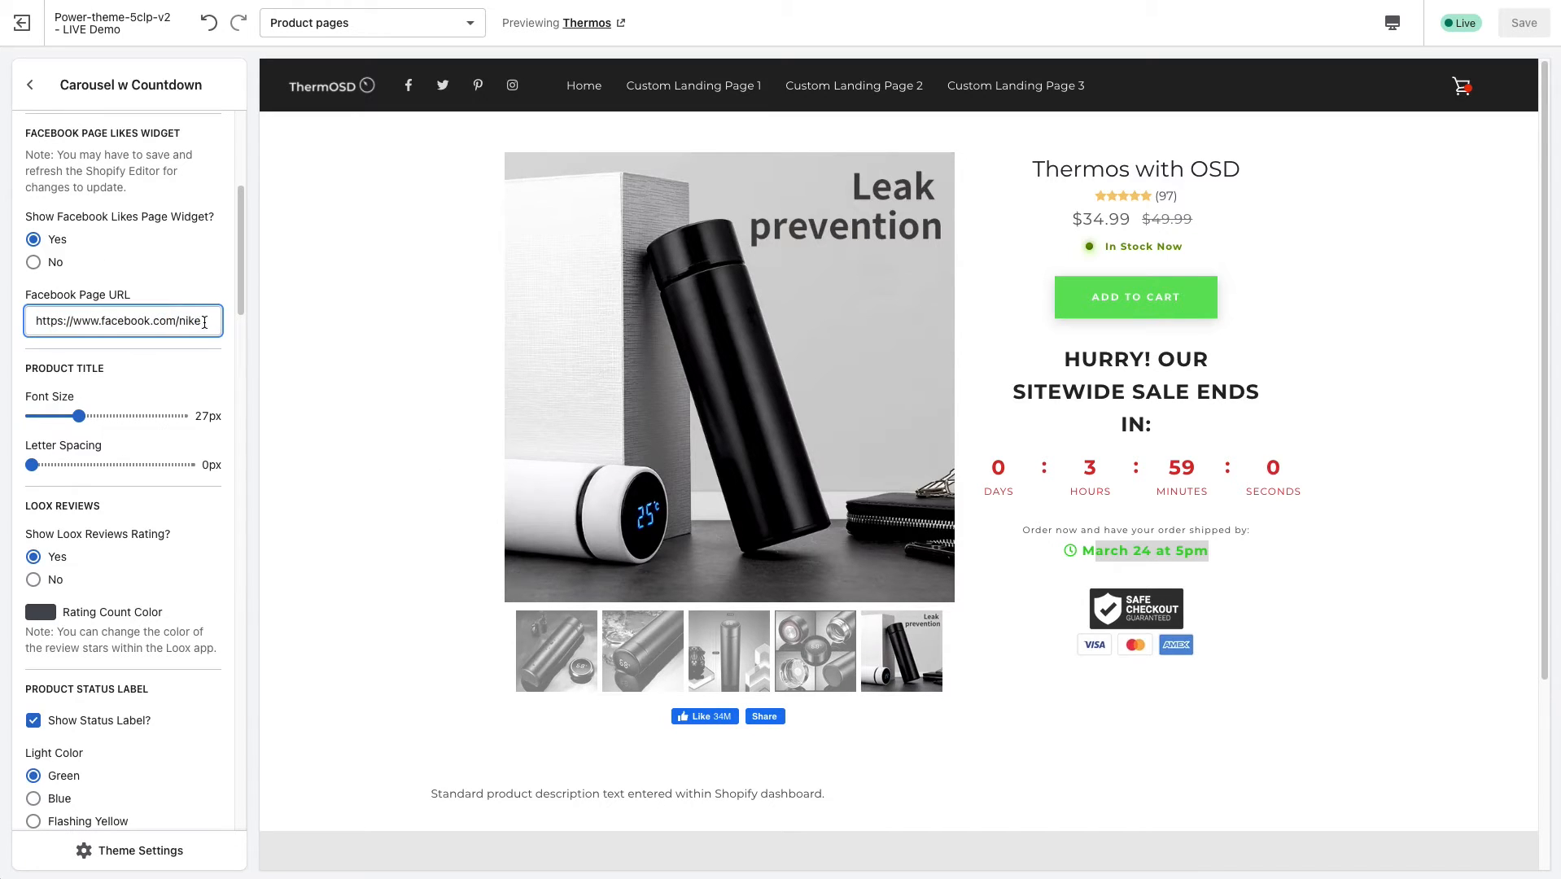
drag(202, 321, 179, 321)
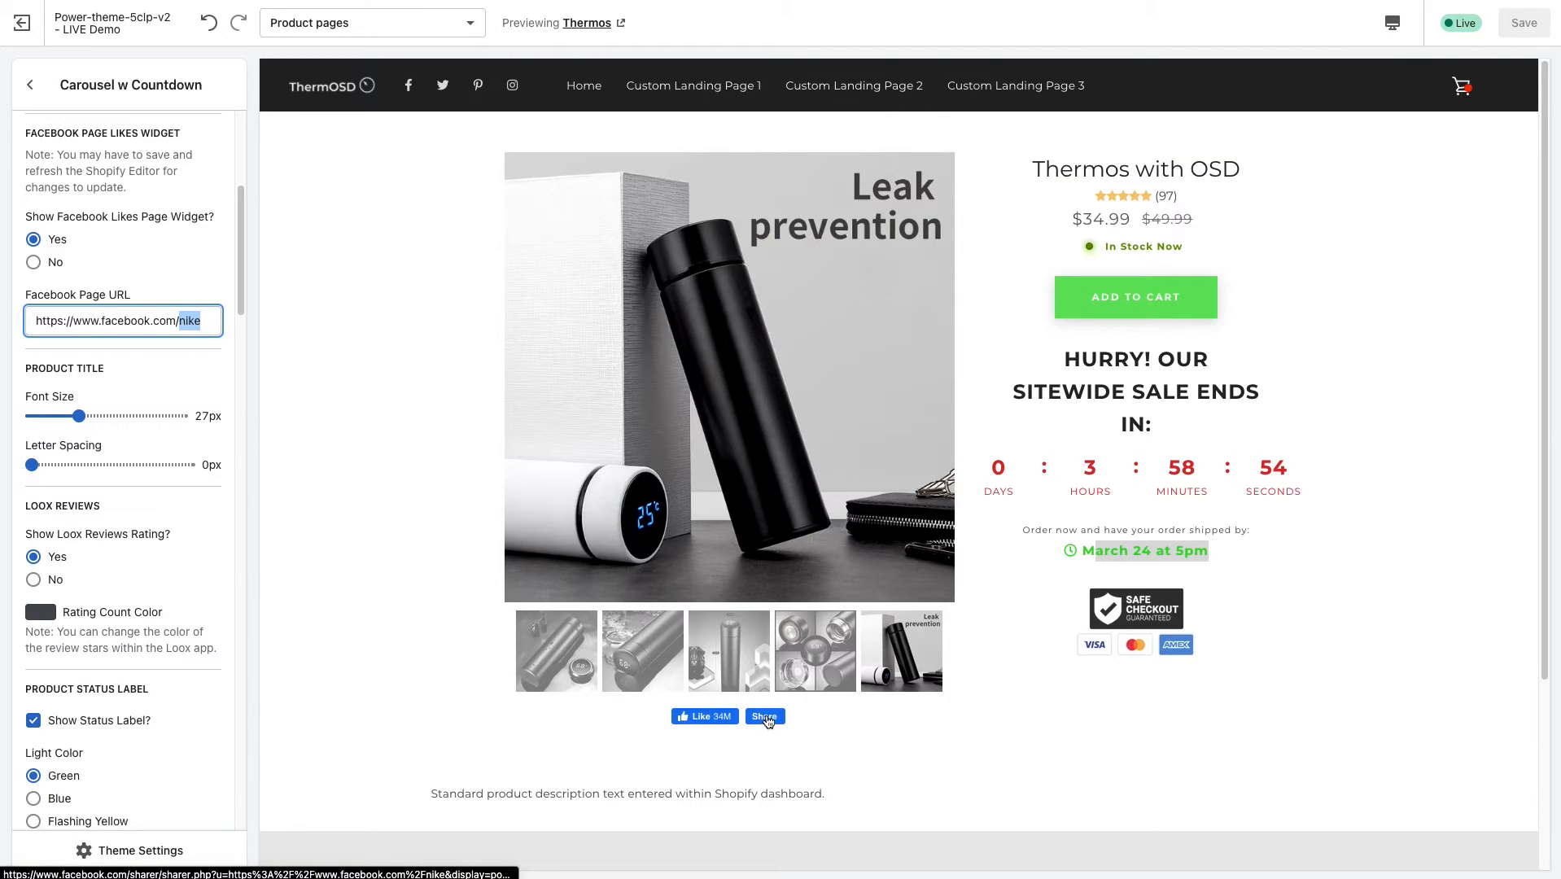
click(202, 322)
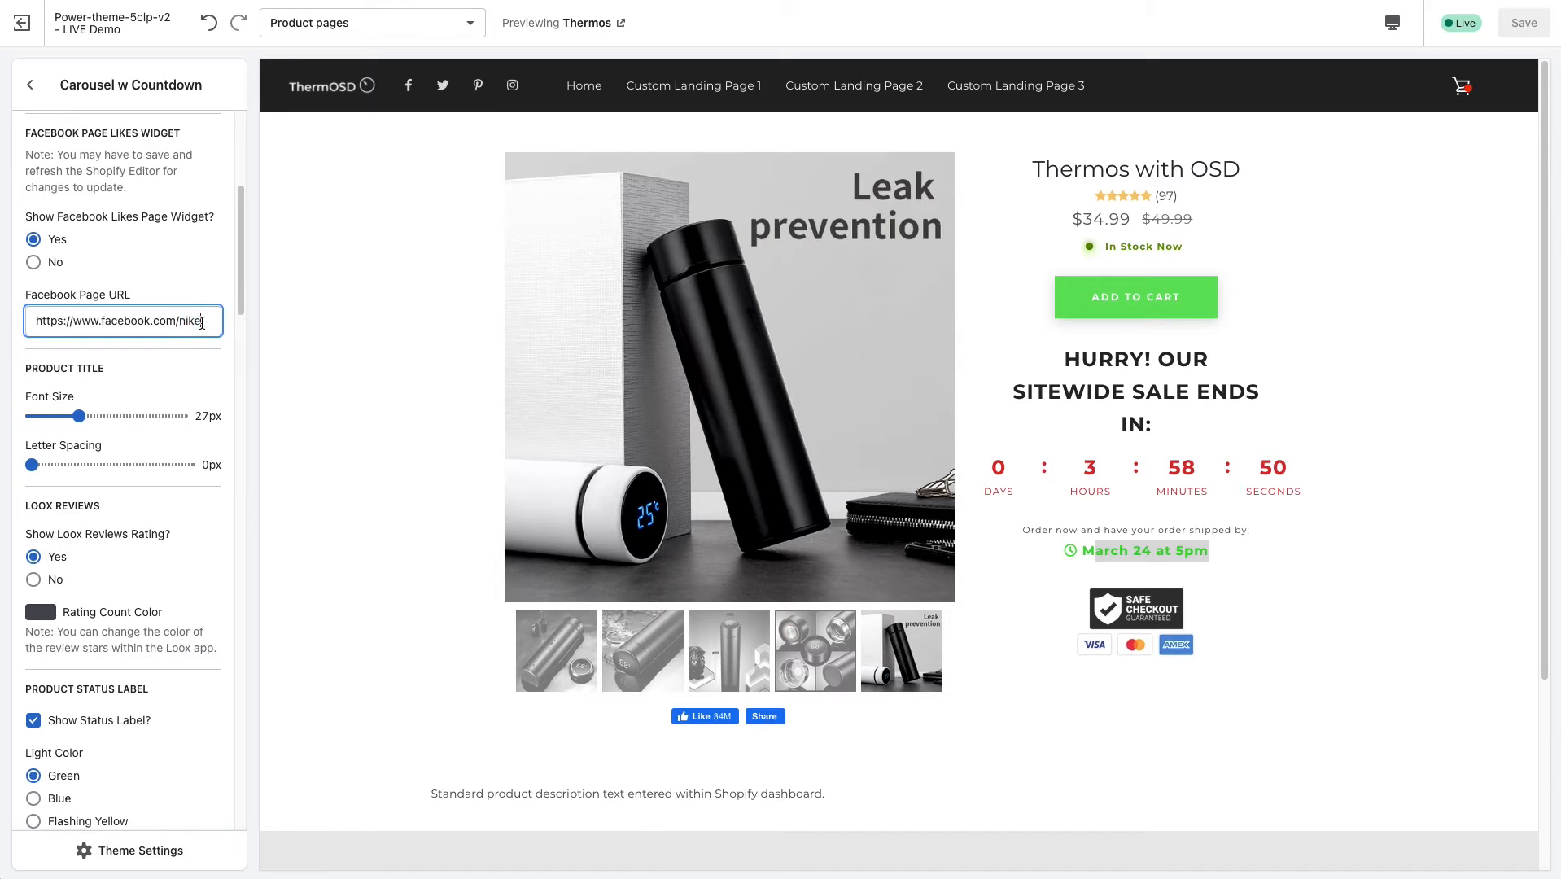
Set the product title's font size to 32px and its letter spacing to 2px.
drag(241, 300, 241, 327)
scroll(81, 210, down, 1)
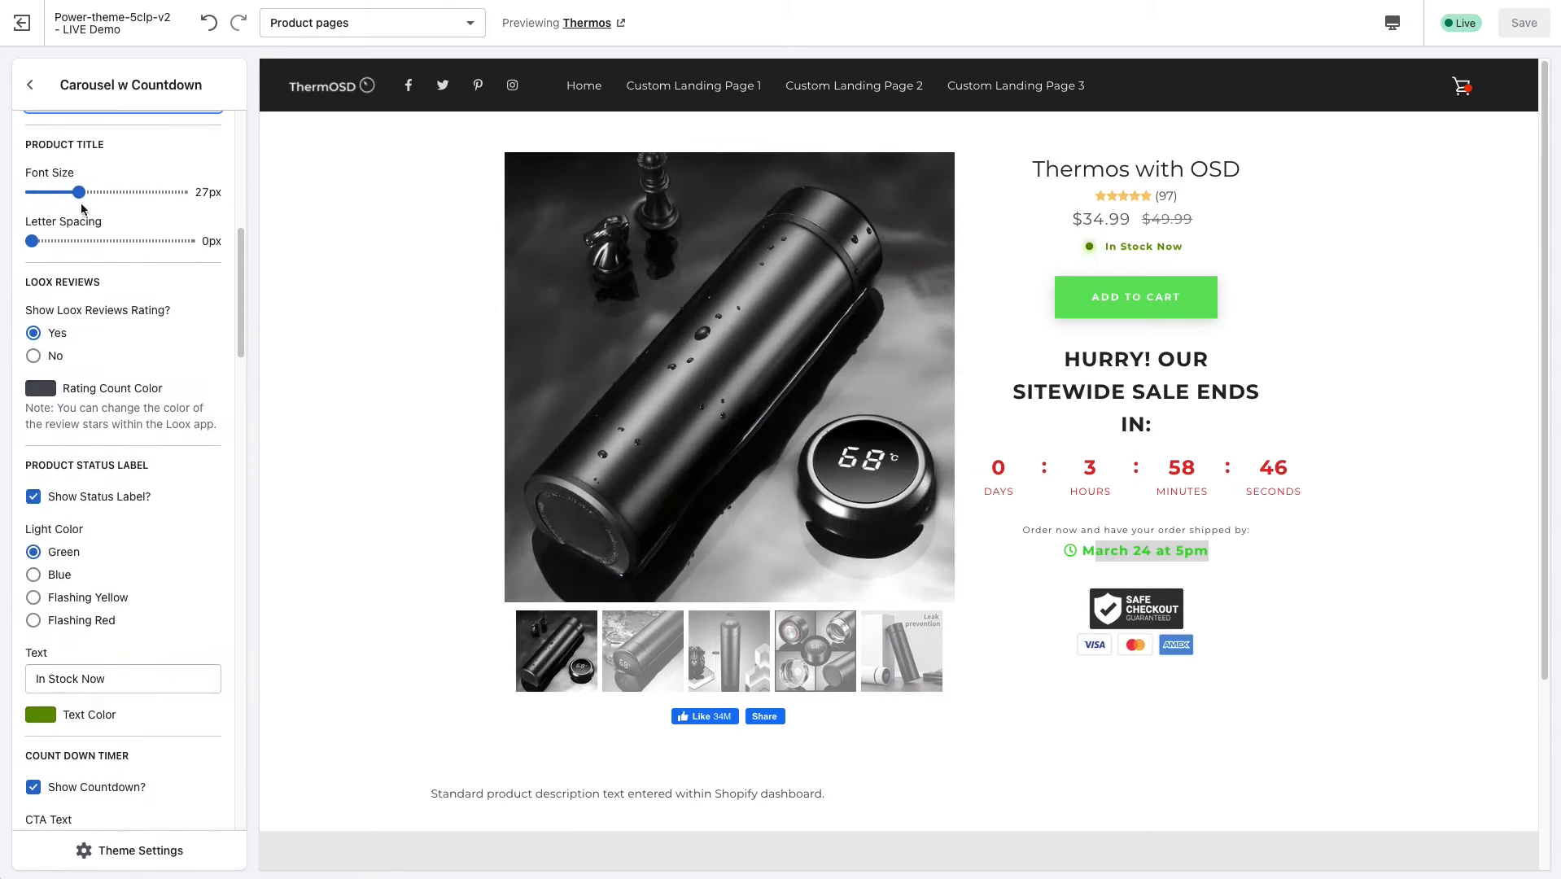
drag(79, 189, 95, 191)
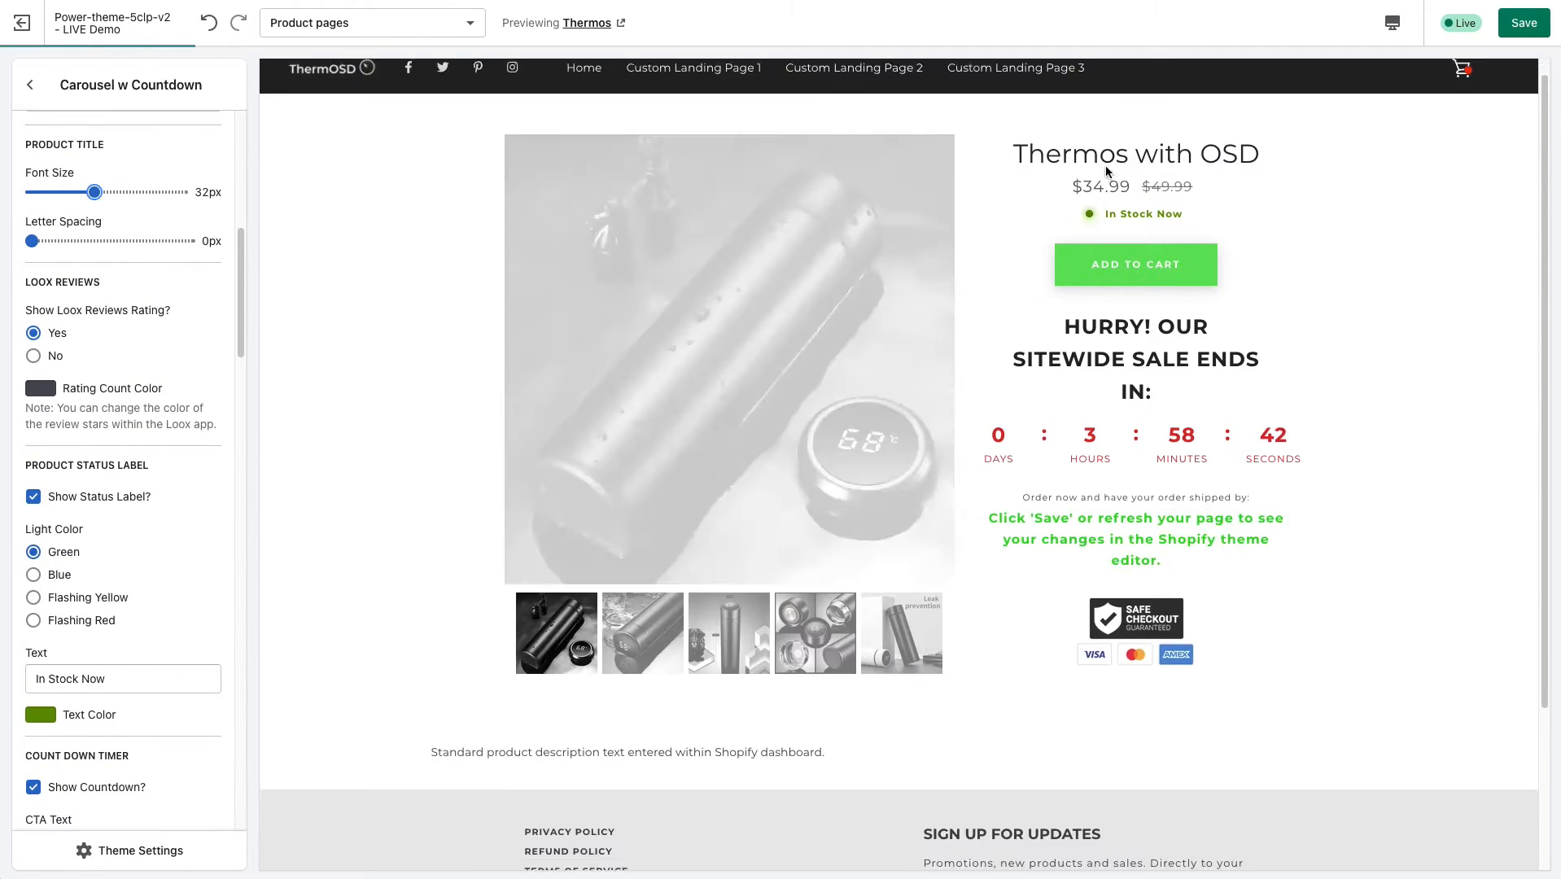
drag(72, 240, 95, 241)
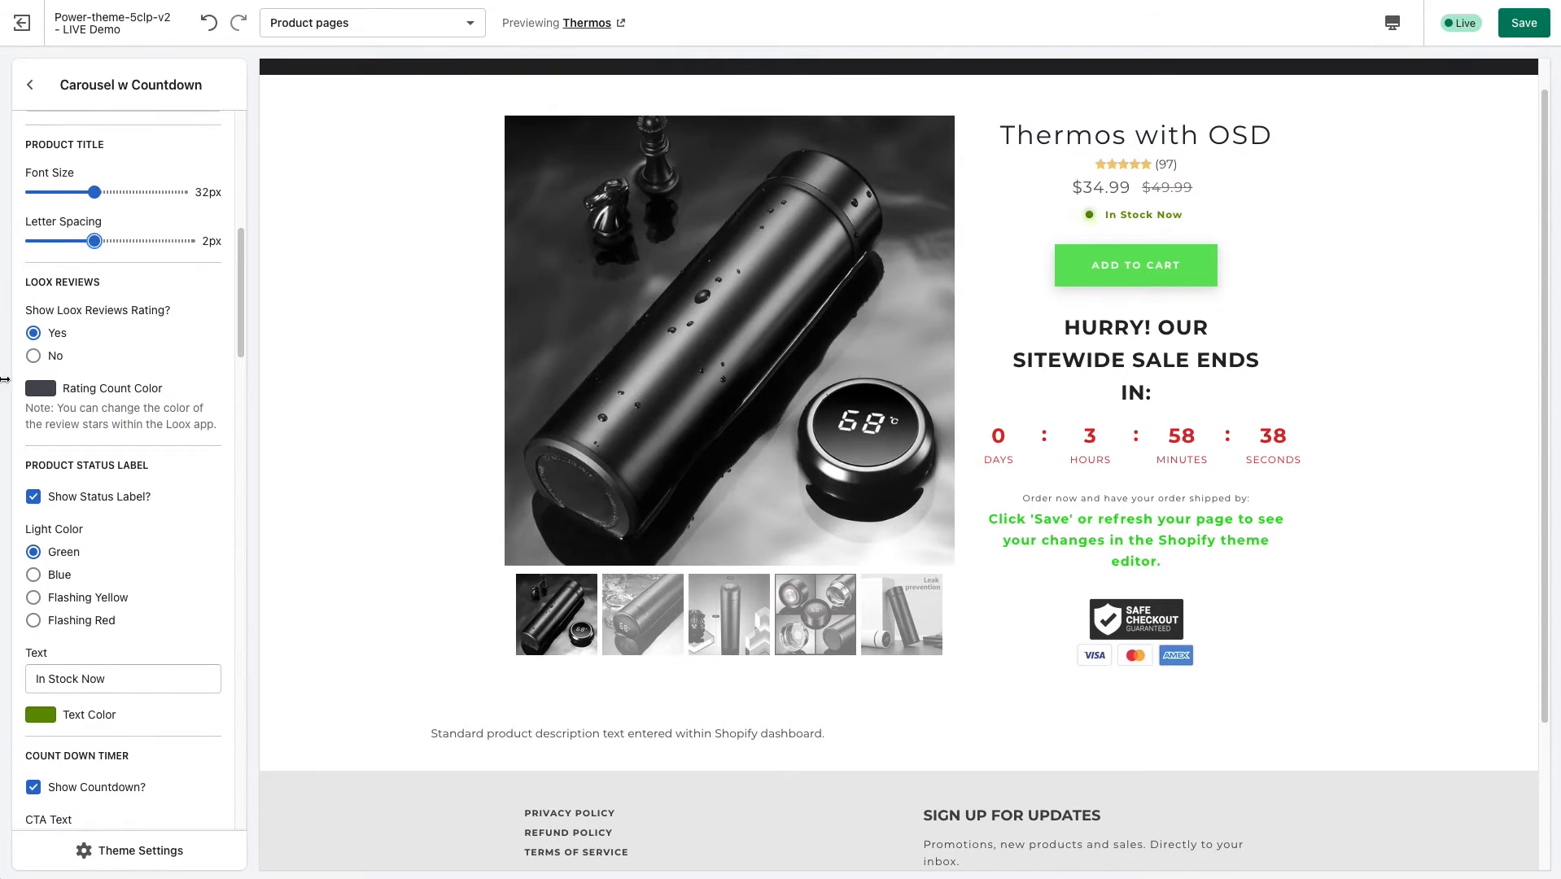
Examine the Loox Reviews and Product Status Label settings, highlighting the review count in the preview.
drag(241, 329, 251, 358)
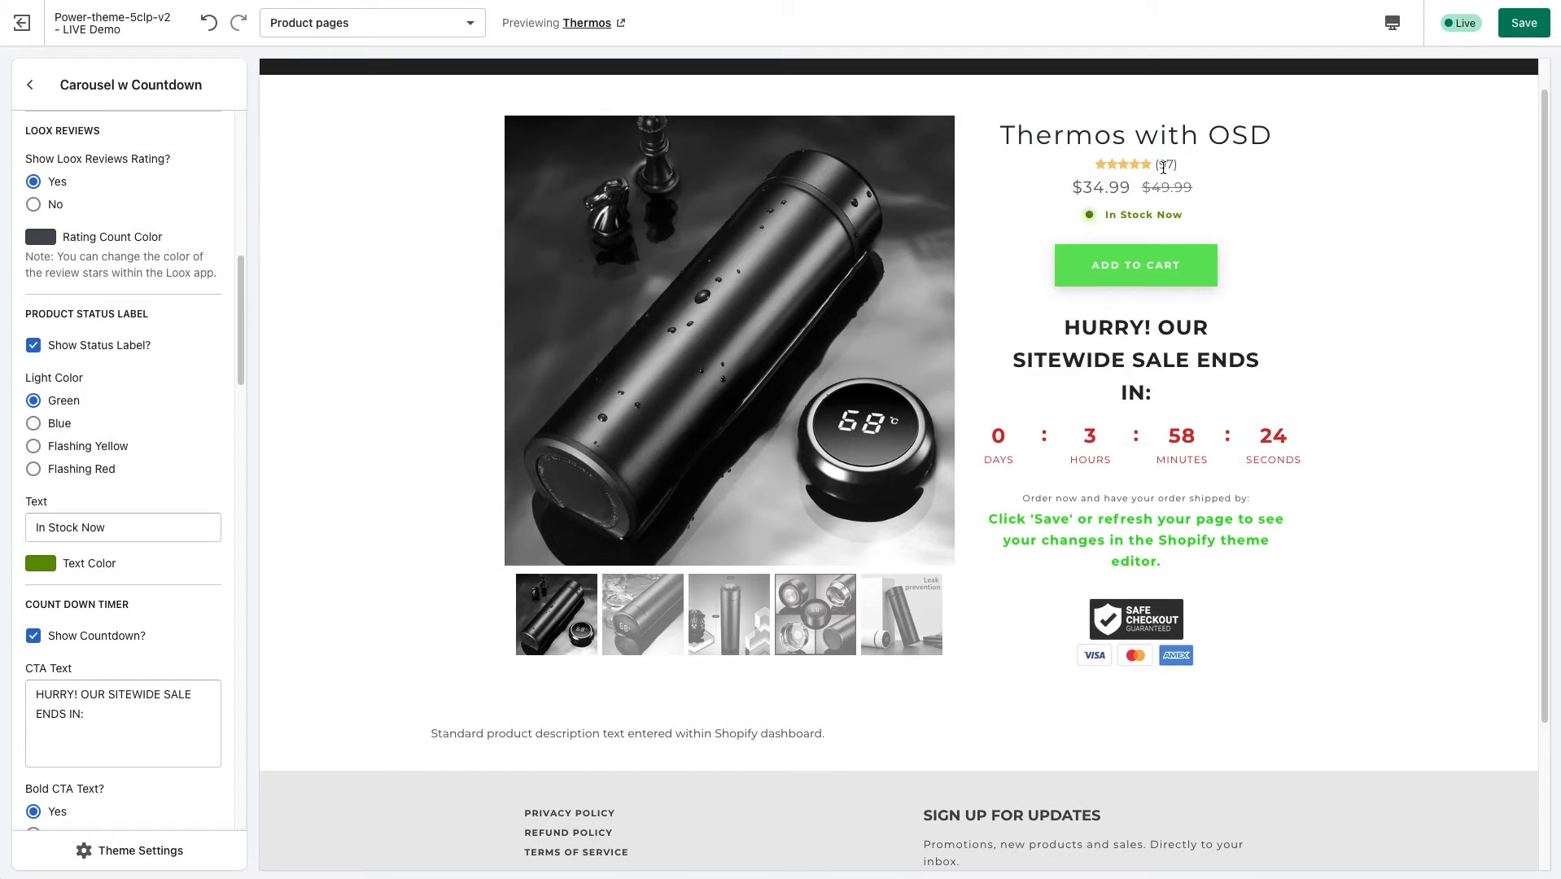
scroll(240, 286, down, 1)
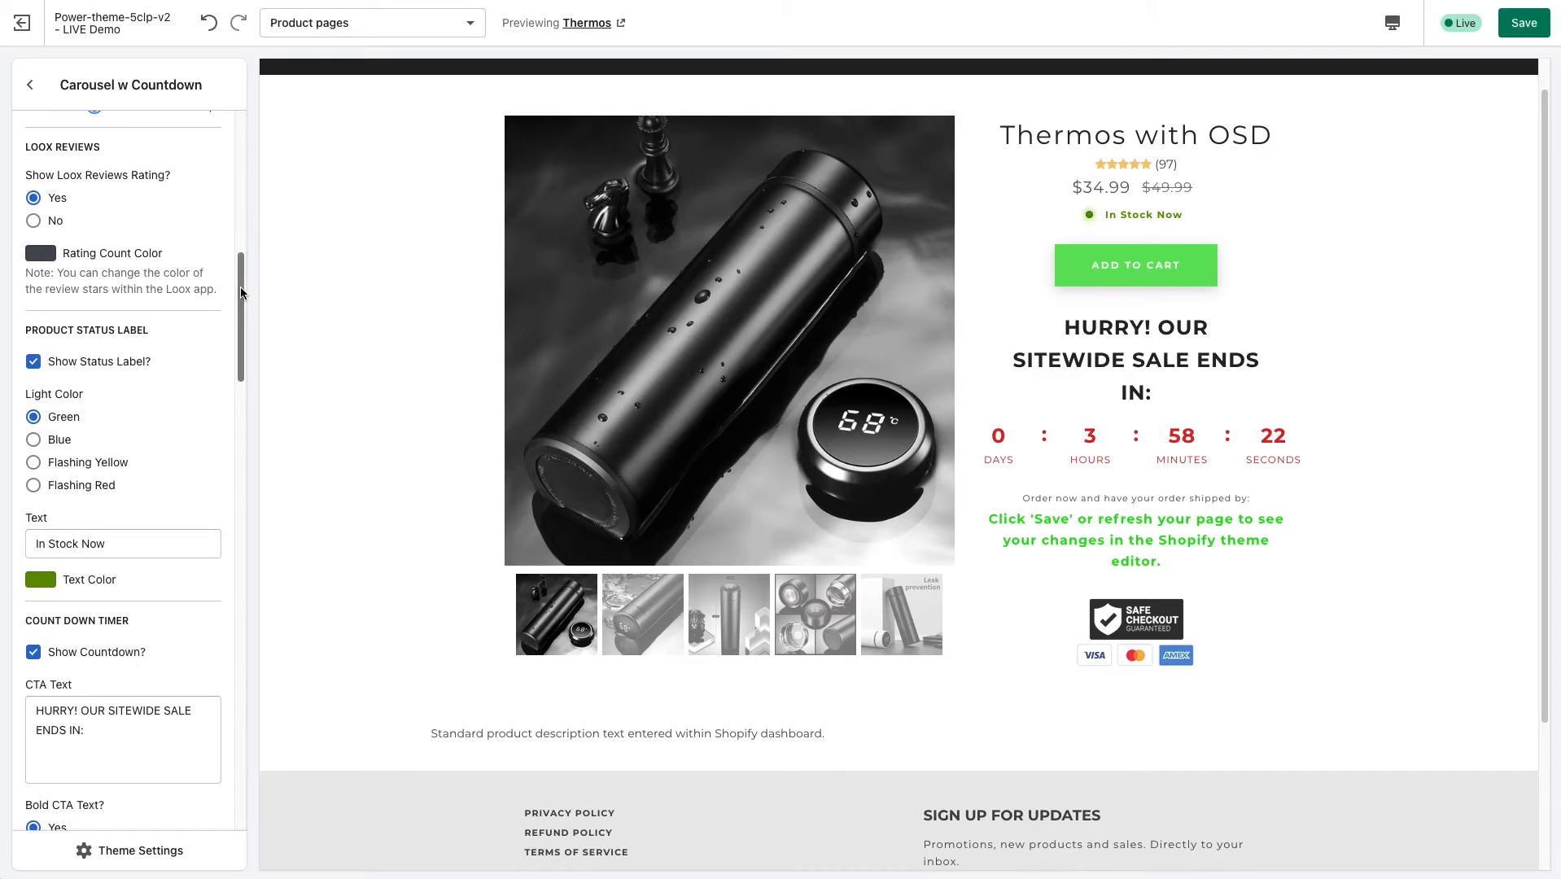
mouse_move(238, 293)
mouse_down()
mouse_move(224, 324)
mouse_move(233, 302)
mouse_up()
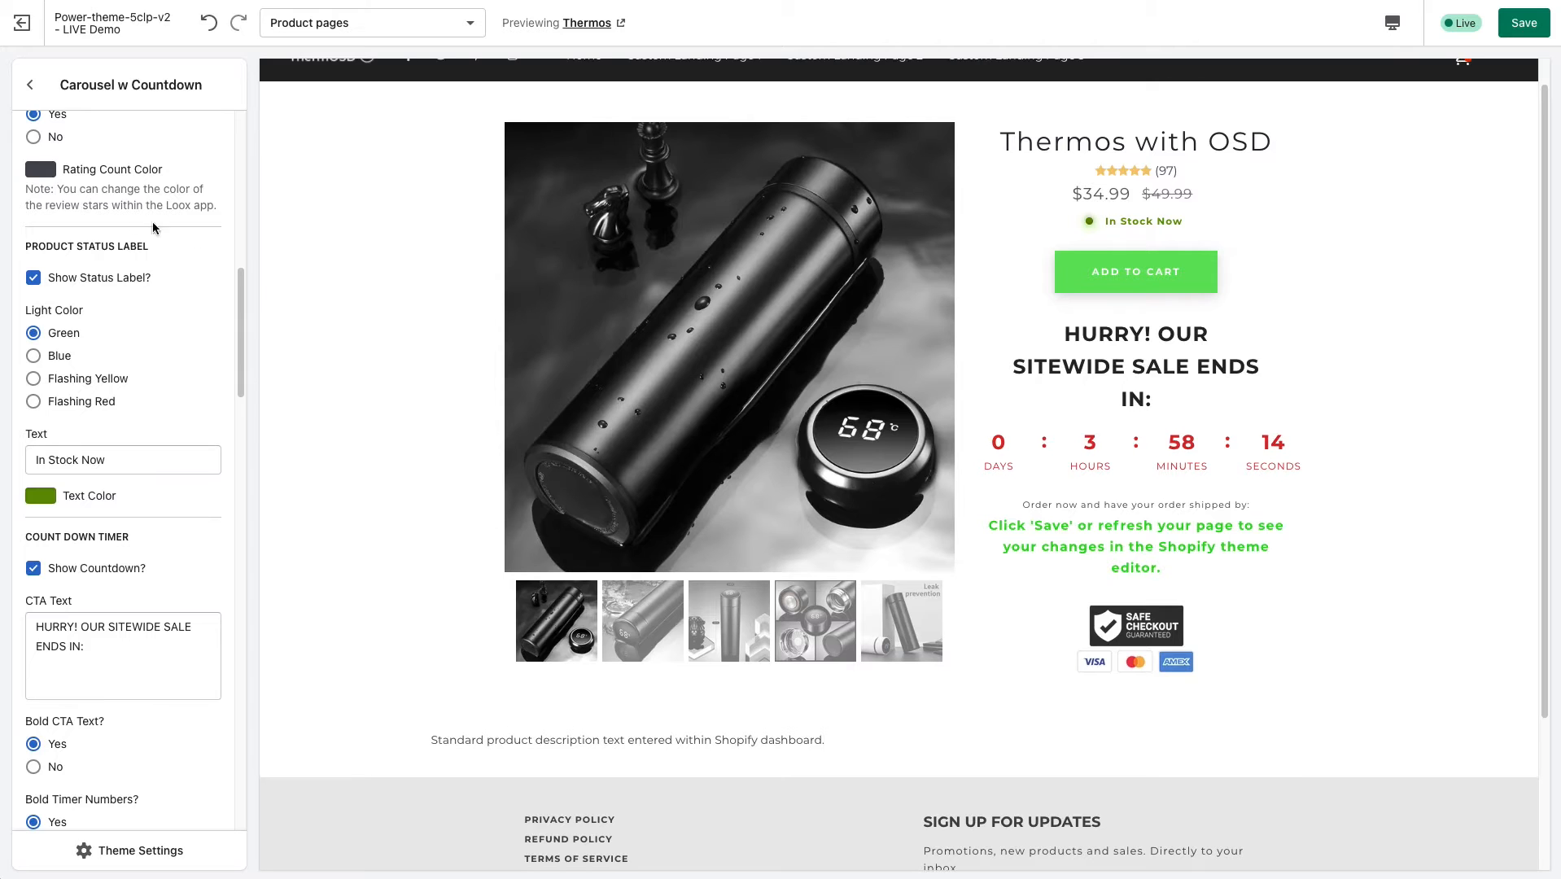
scroll(98, 228, up, 1)
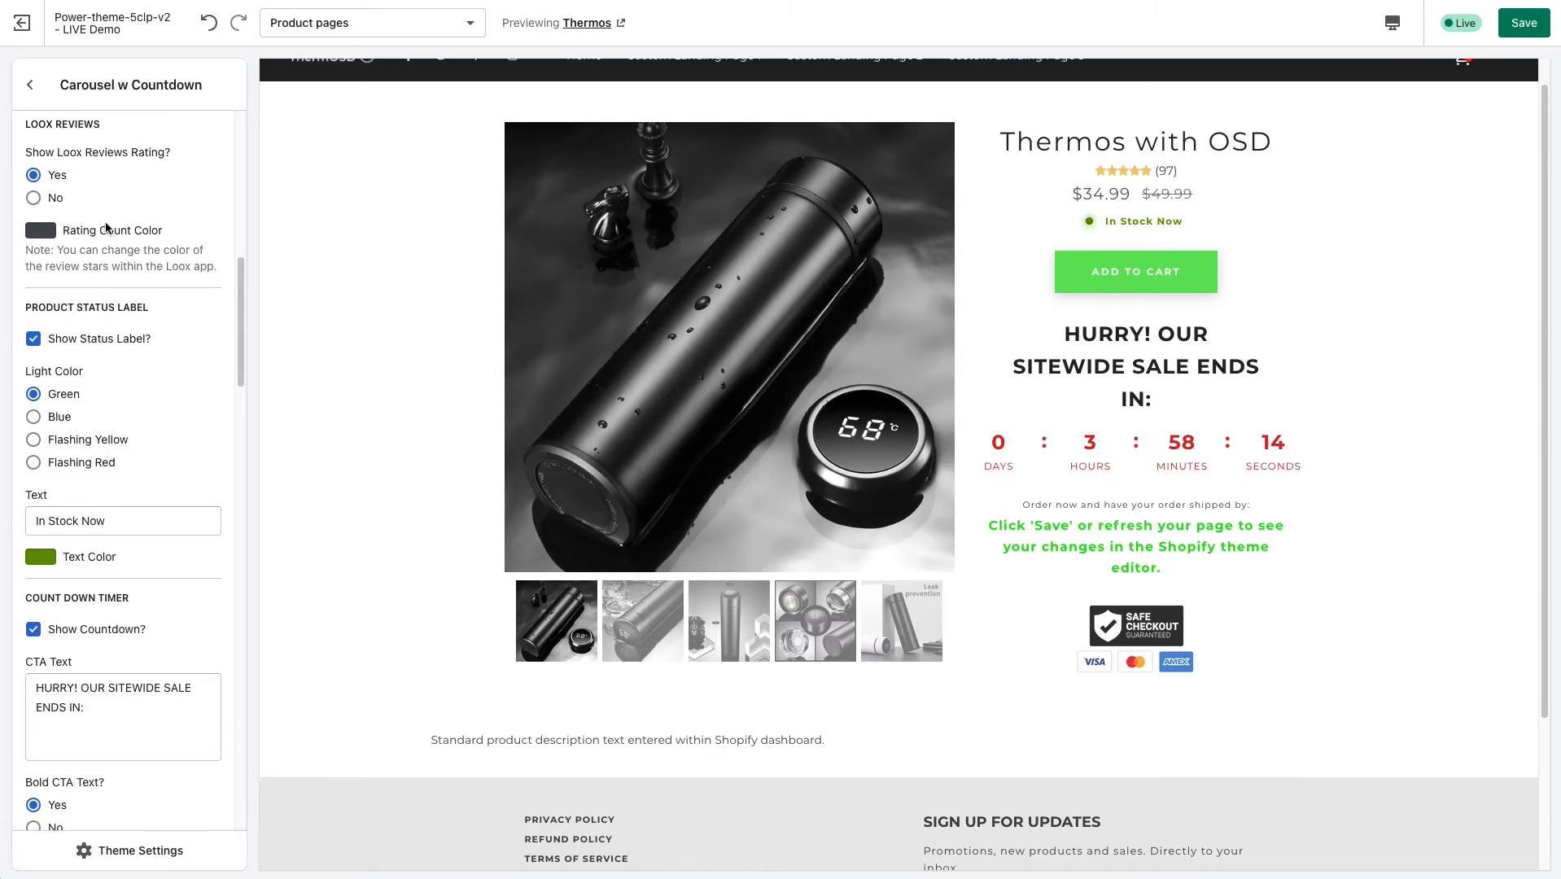
drag(1161, 171, 1173, 172)
click(1174, 172)
drag(243, 286, 241, 321)
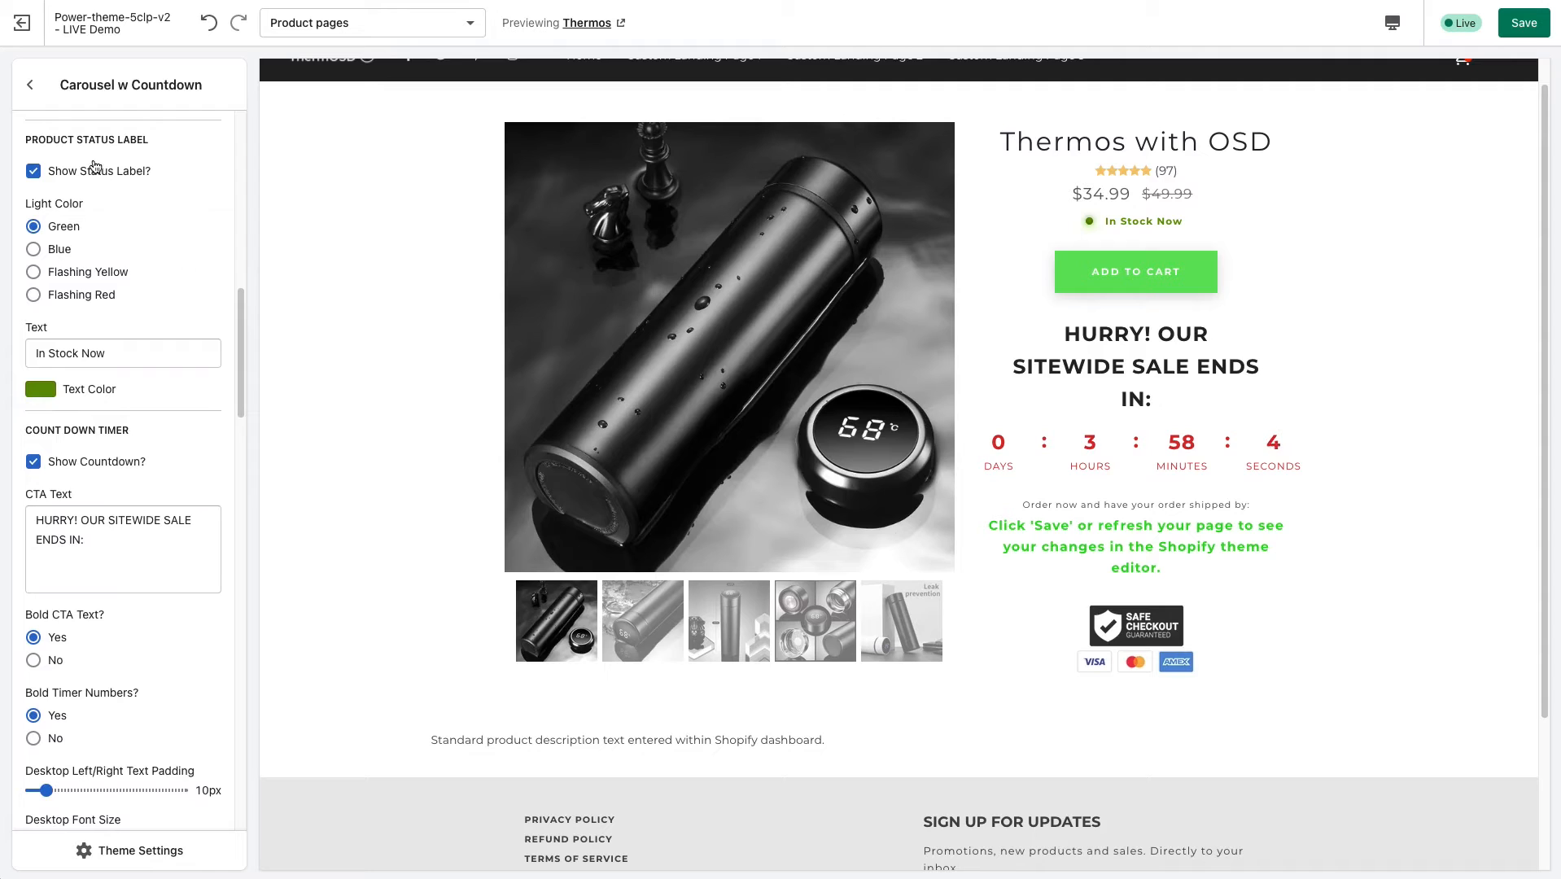
Set the product status label's light to Flashing Red and its text to "Only a few left!".
drag(1173, 223, 1121, 222)
click(1138, 218)
click(34, 296)
triple_click(130, 352)
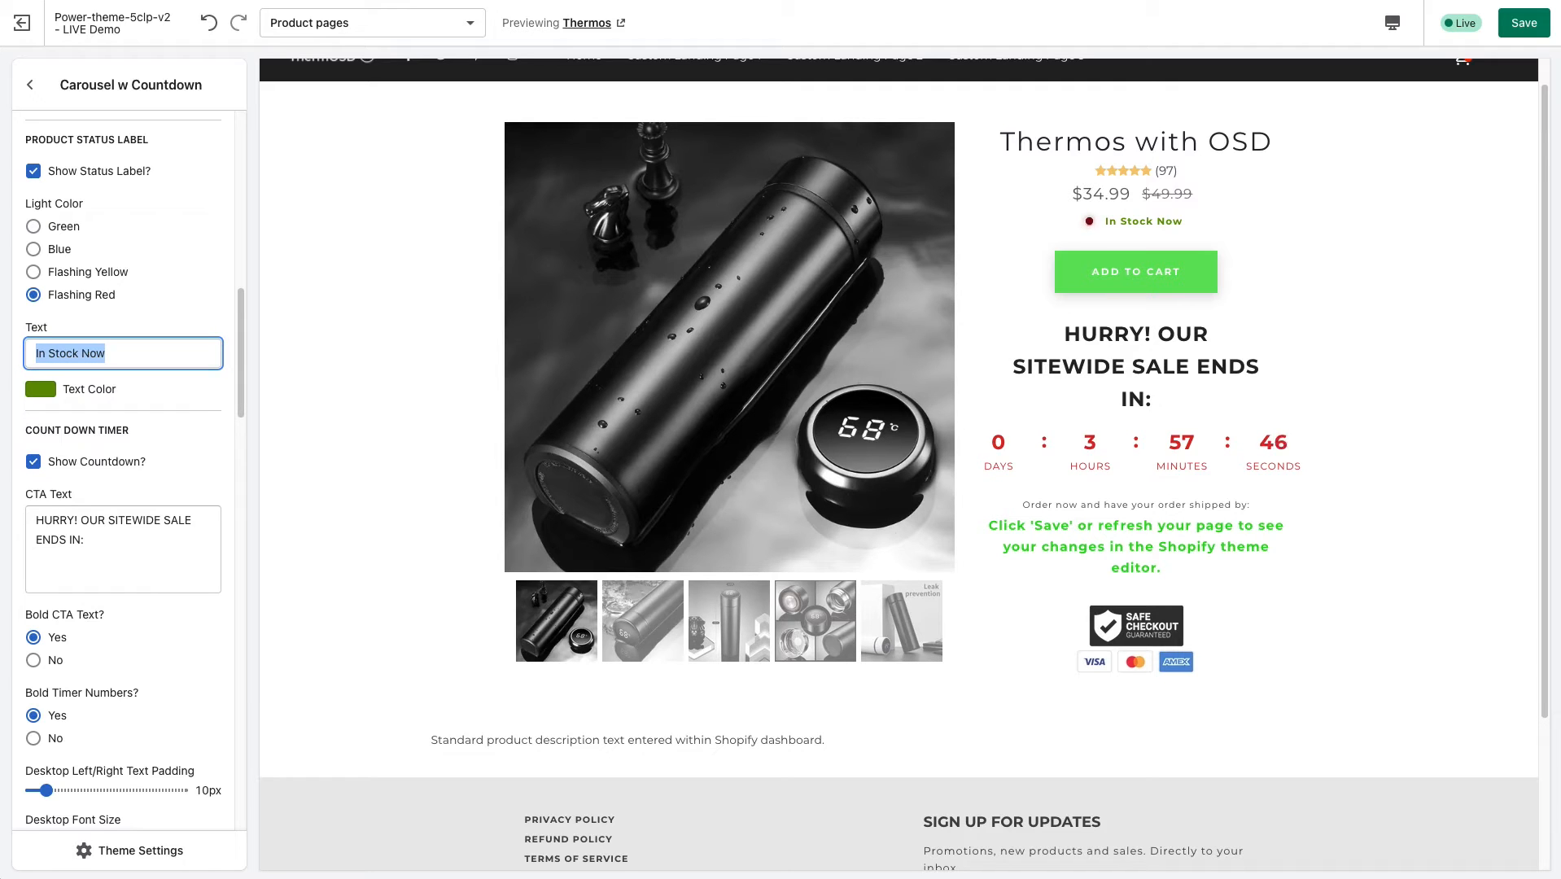
text(Only )
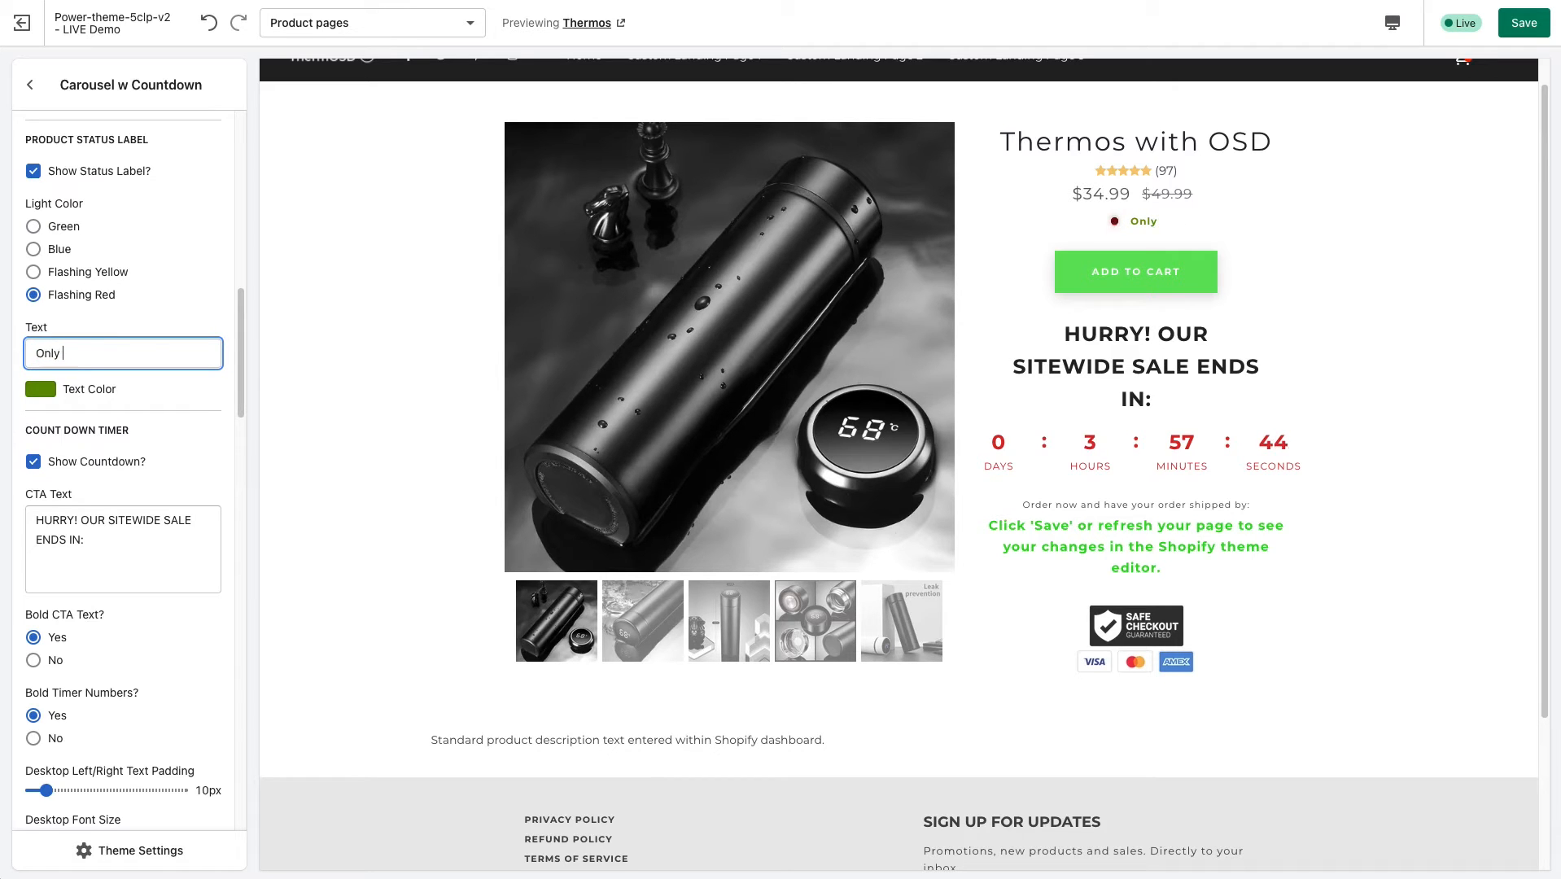
text(a few lef)
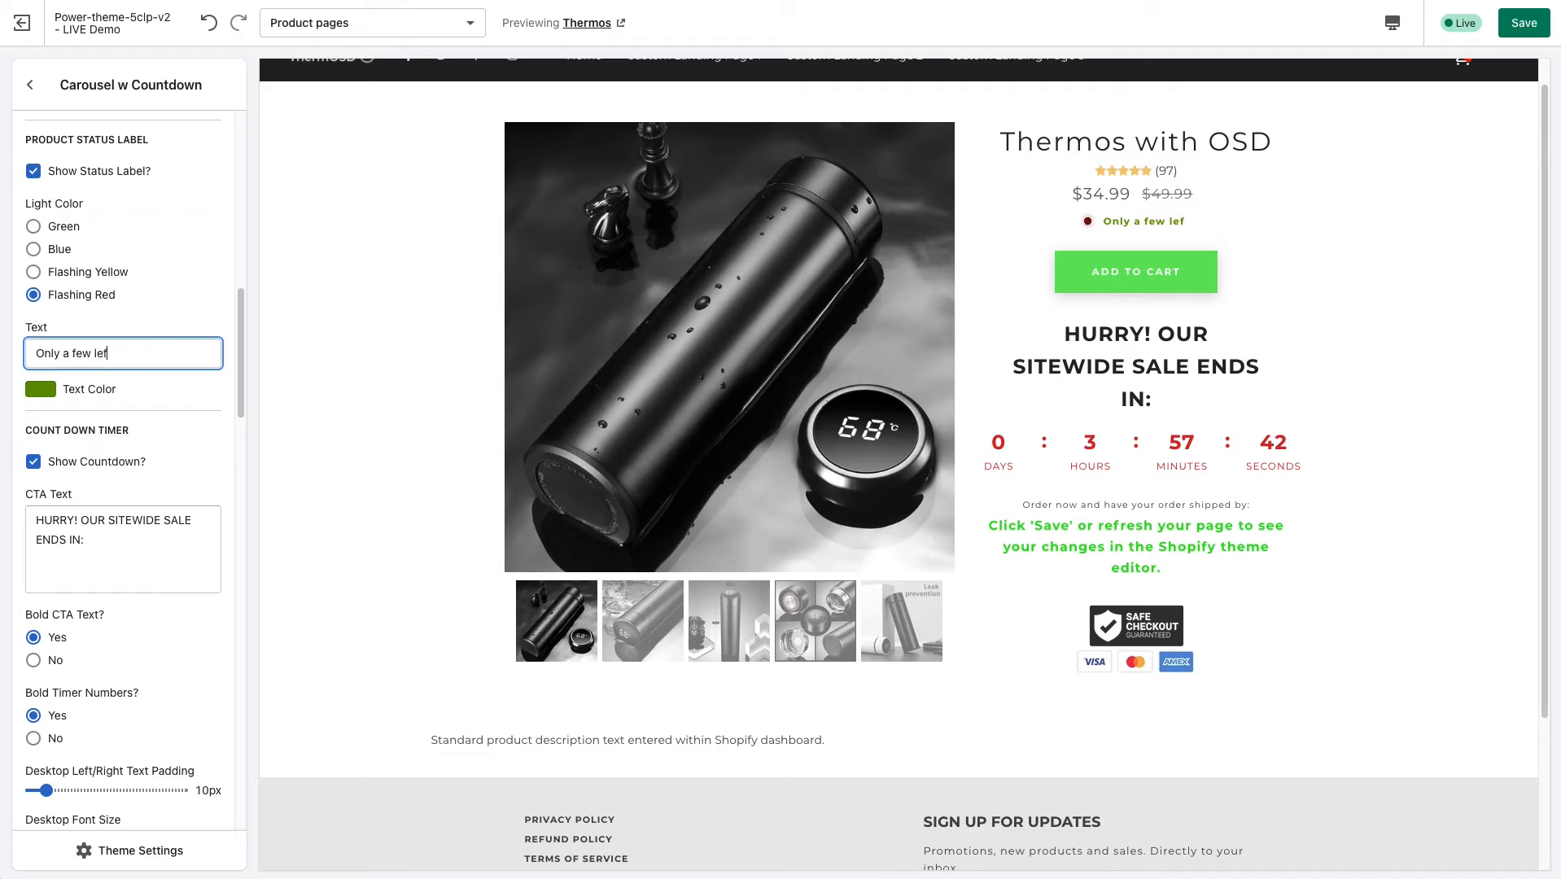
text(t!)
Change the status label's text color to bright red.
click(50, 390)
click(185, 422)
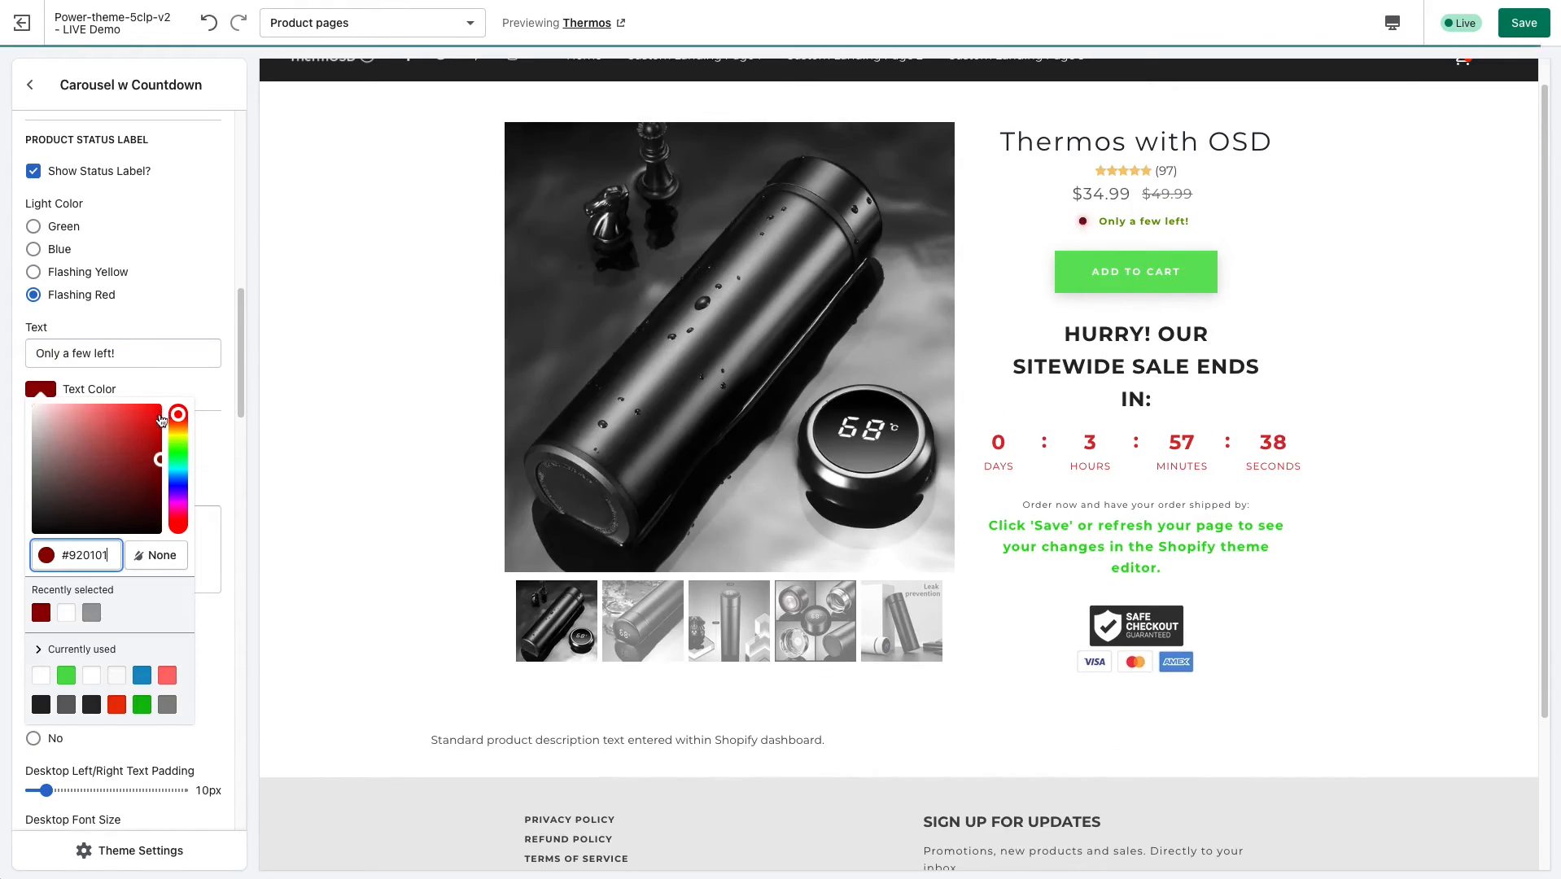
click(204, 388)
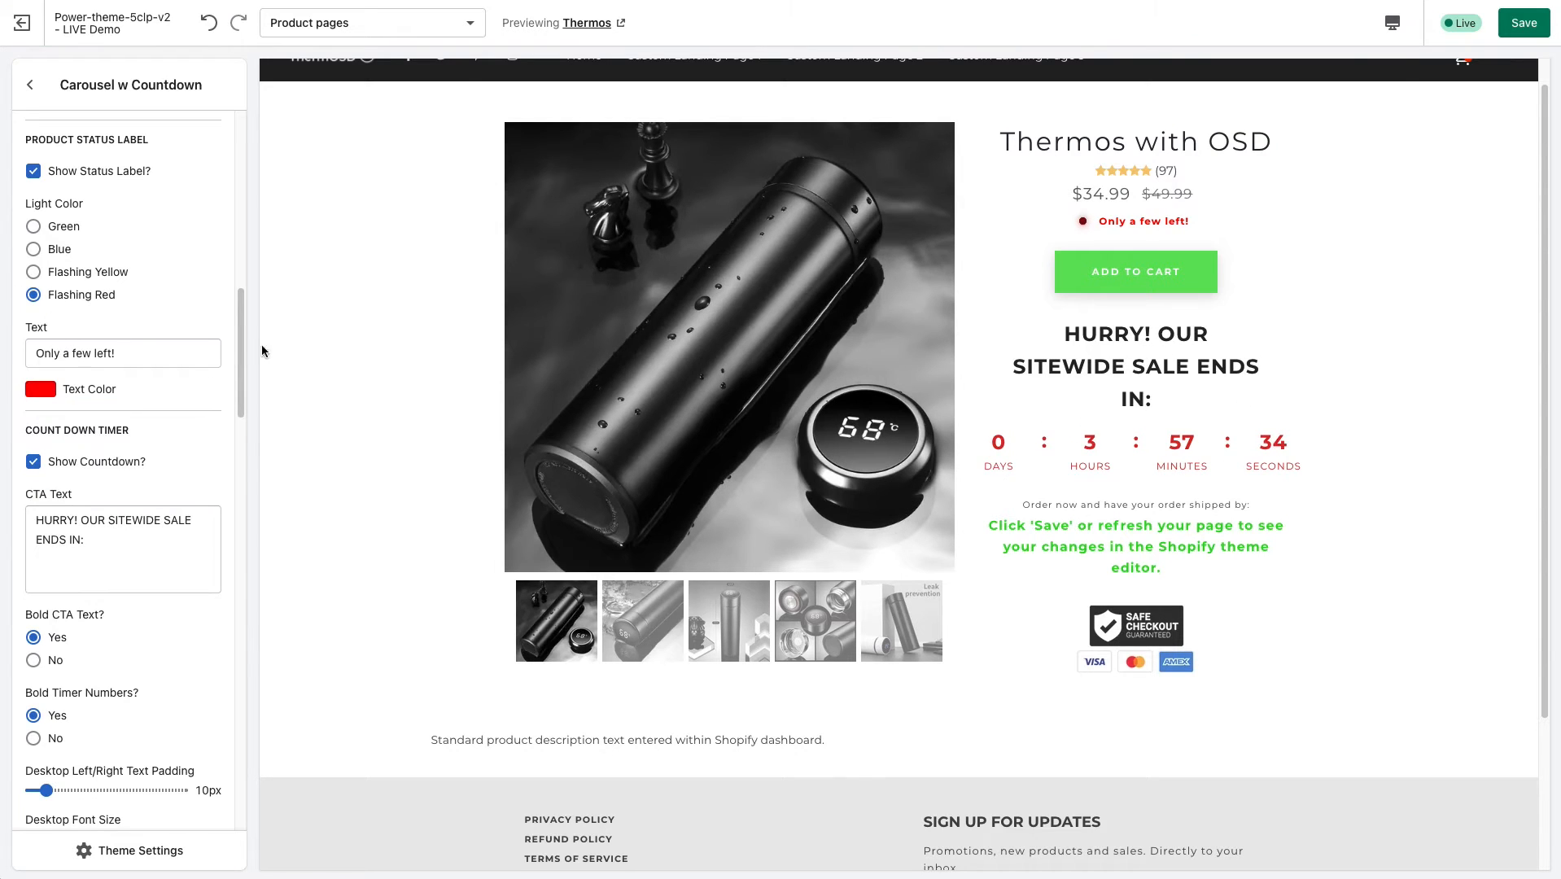
Examine the status label in the product preview, highlighting its text below the price.
scroll(234, 352, up, 1)
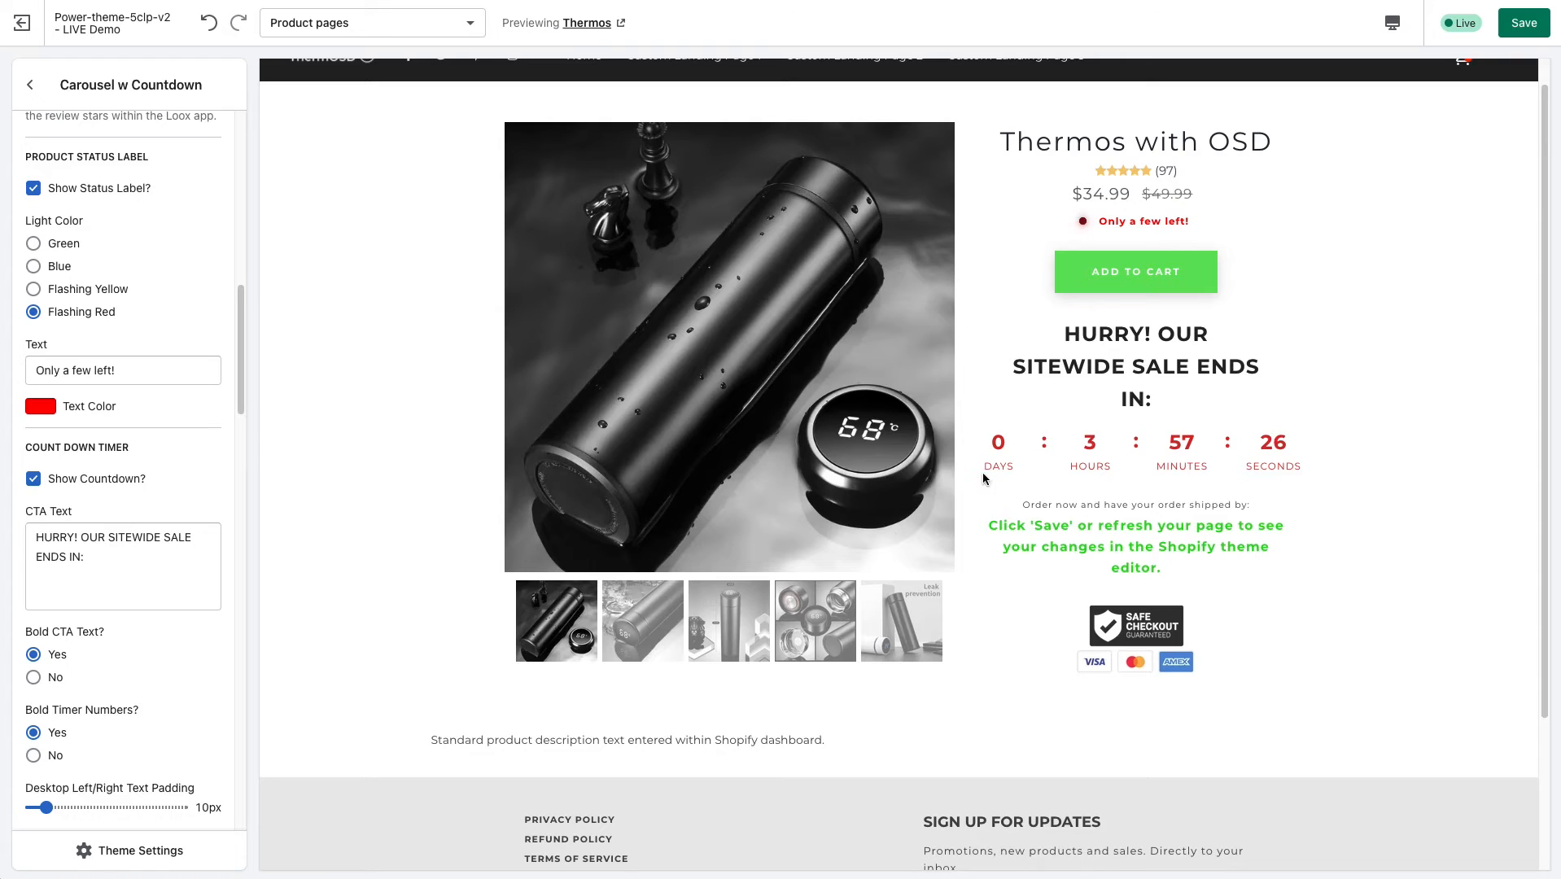
scroll(814, 421, up, 1)
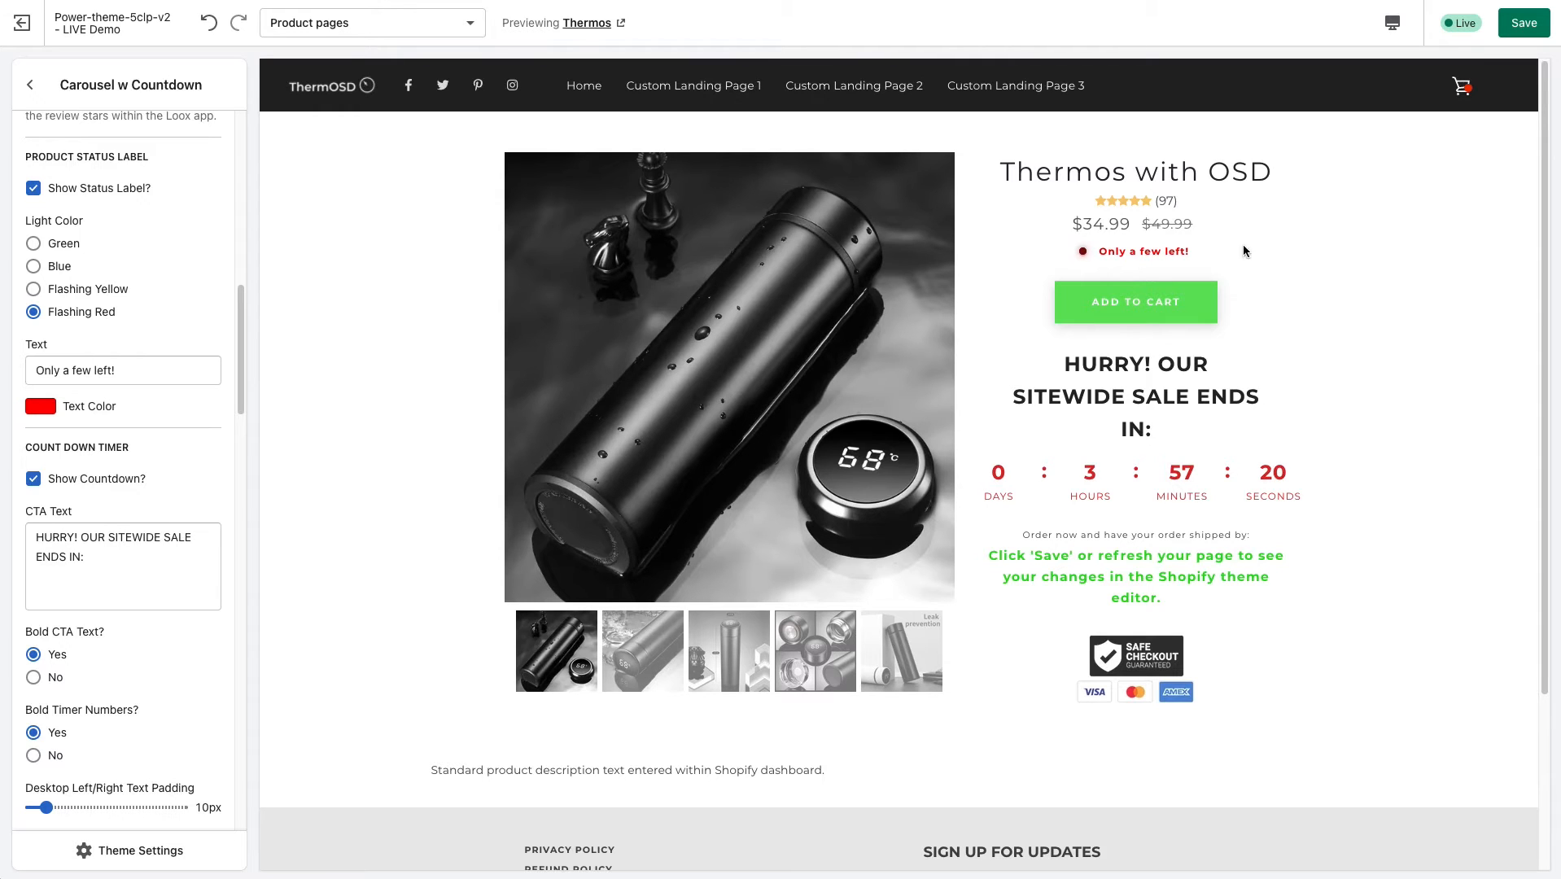
drag(1188, 253, 1098, 252)
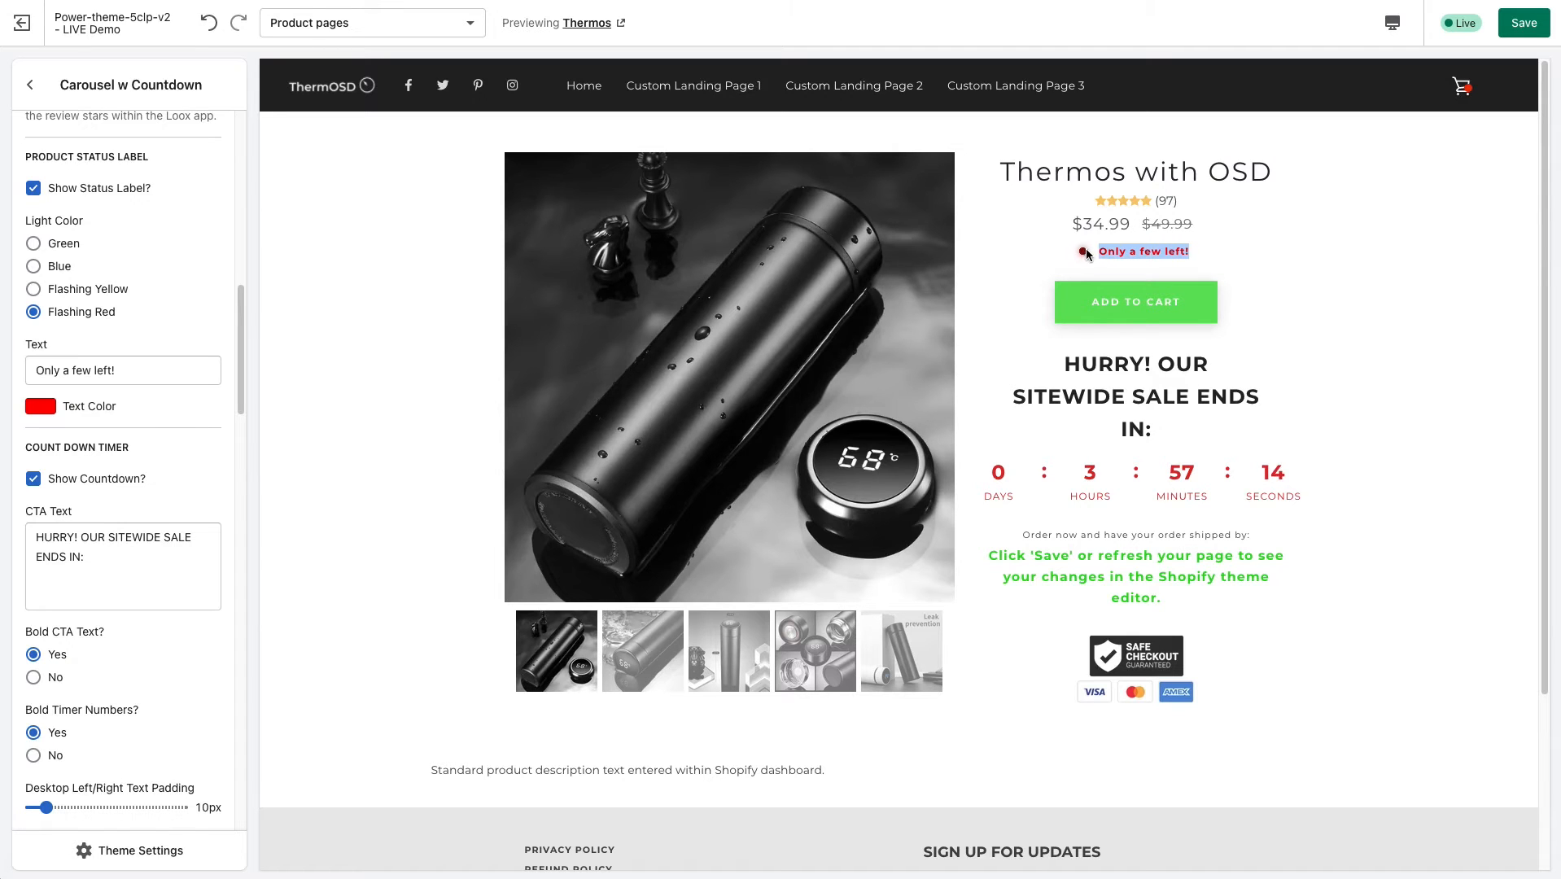
click(1268, 247)
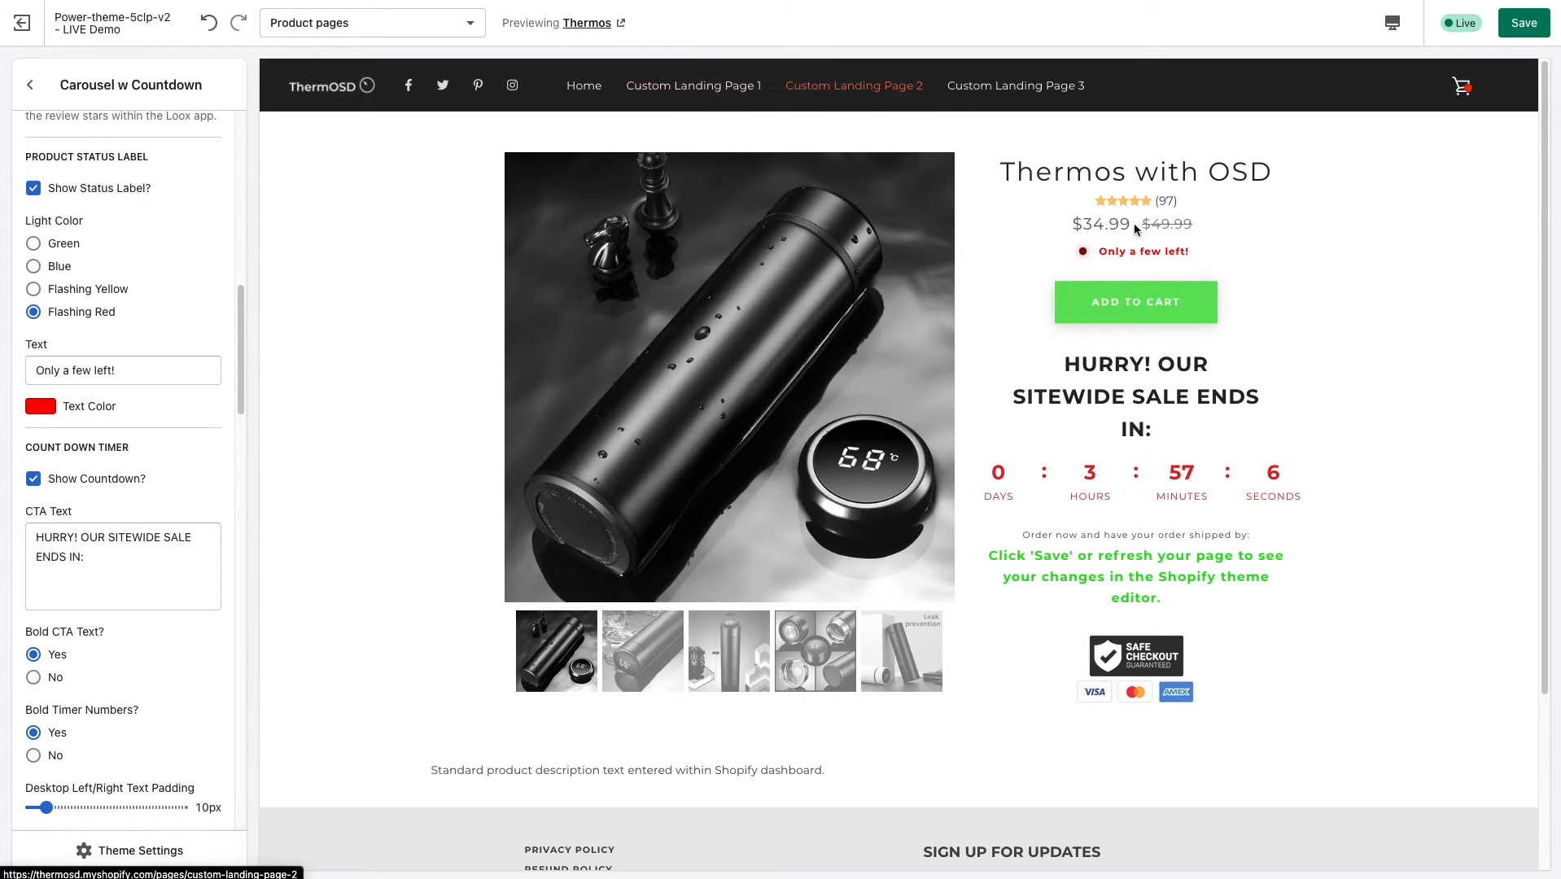
drag(1206, 252, 1095, 251)
click(1106, 249)
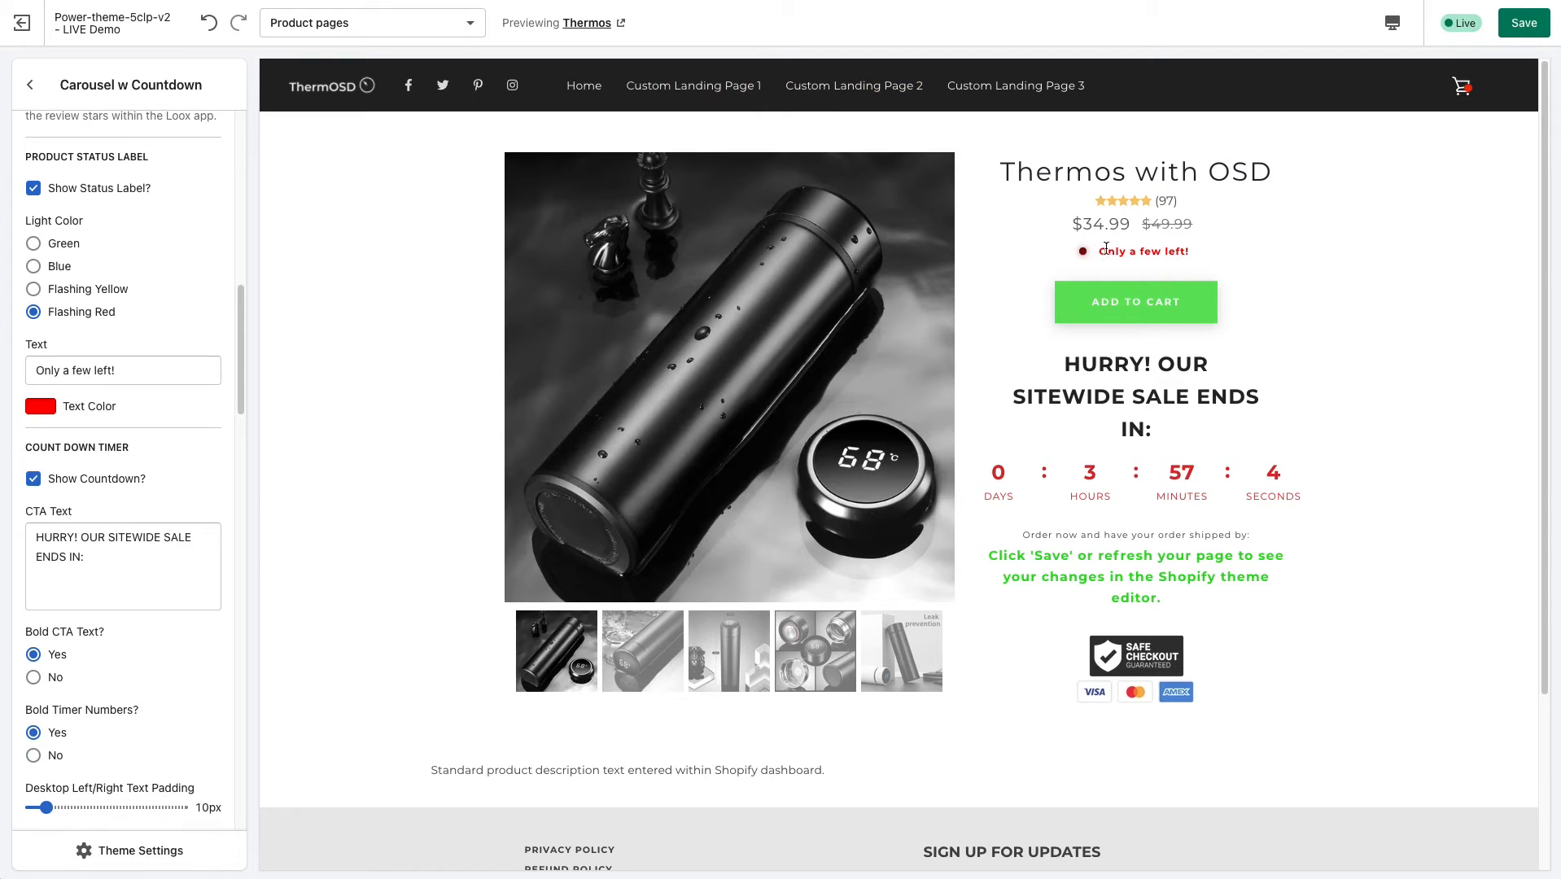
Compare the countdown timer's CTA text setting with the preview, highlighting the text in both places.
drag(243, 376, 234, 438)
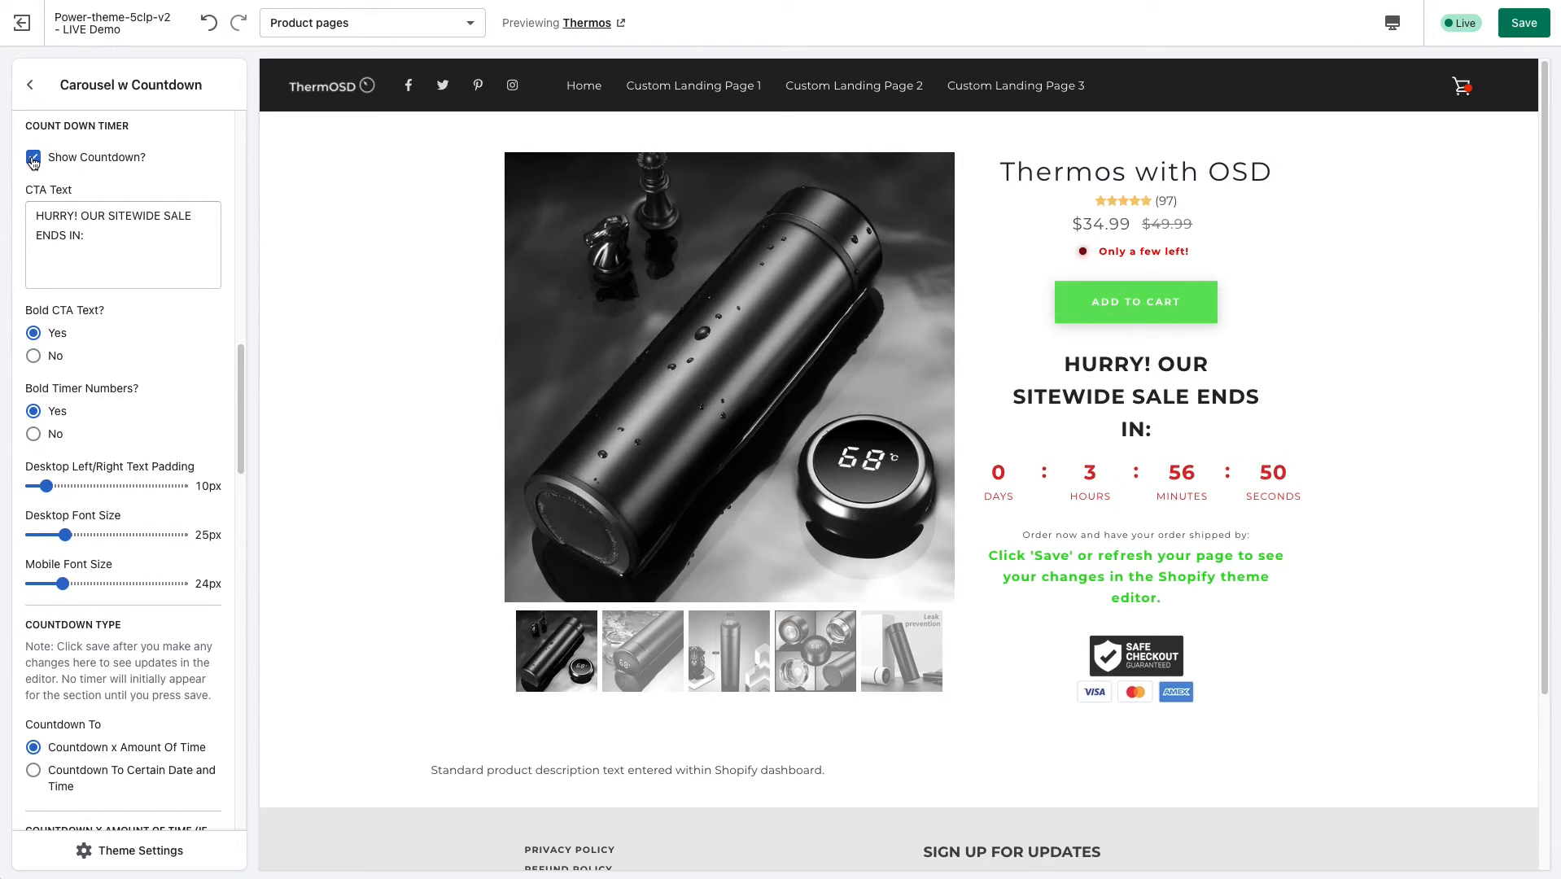
drag(111, 238, 19, 215)
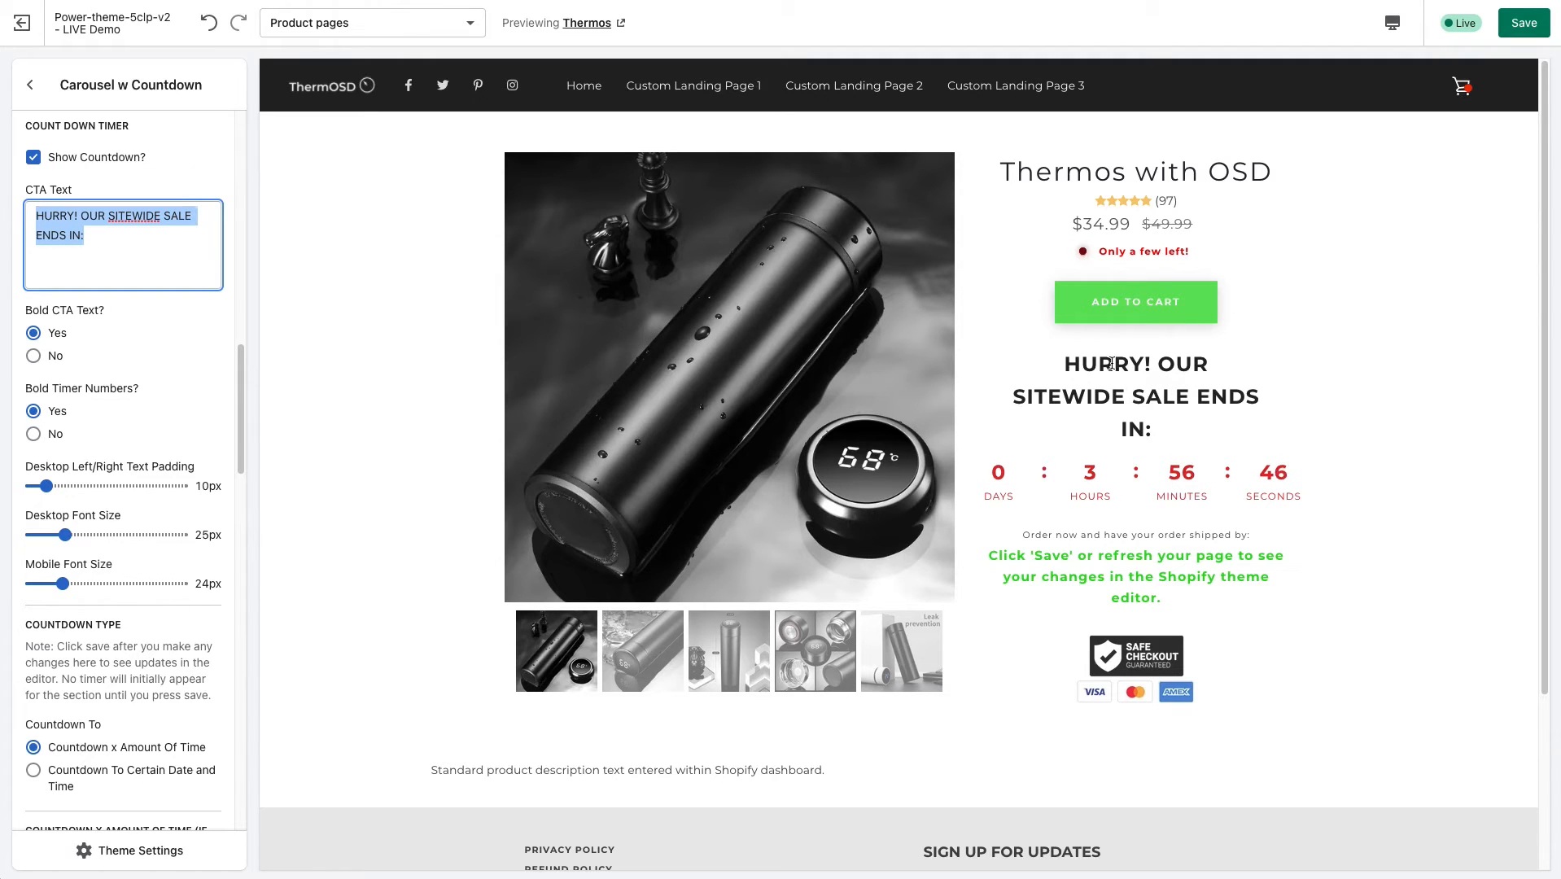
drag(1113, 364, 1173, 429)
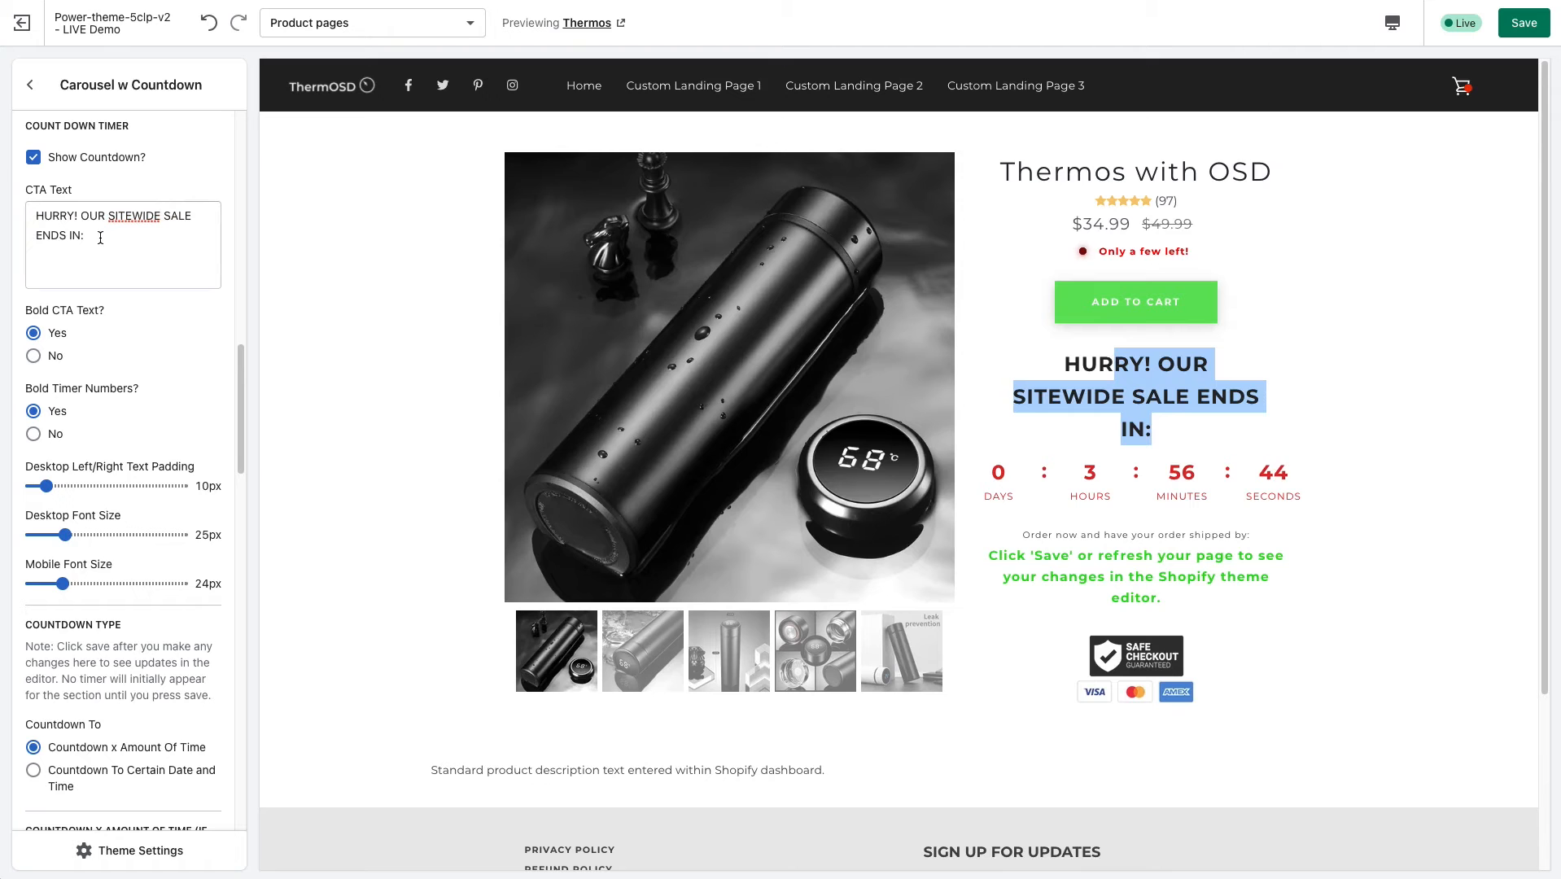
Turn off bold for the countdown's CTA text and timer numbers, and set the desktop font size to 41px.
scroll(49, 384, down, 1)
click(33, 352)
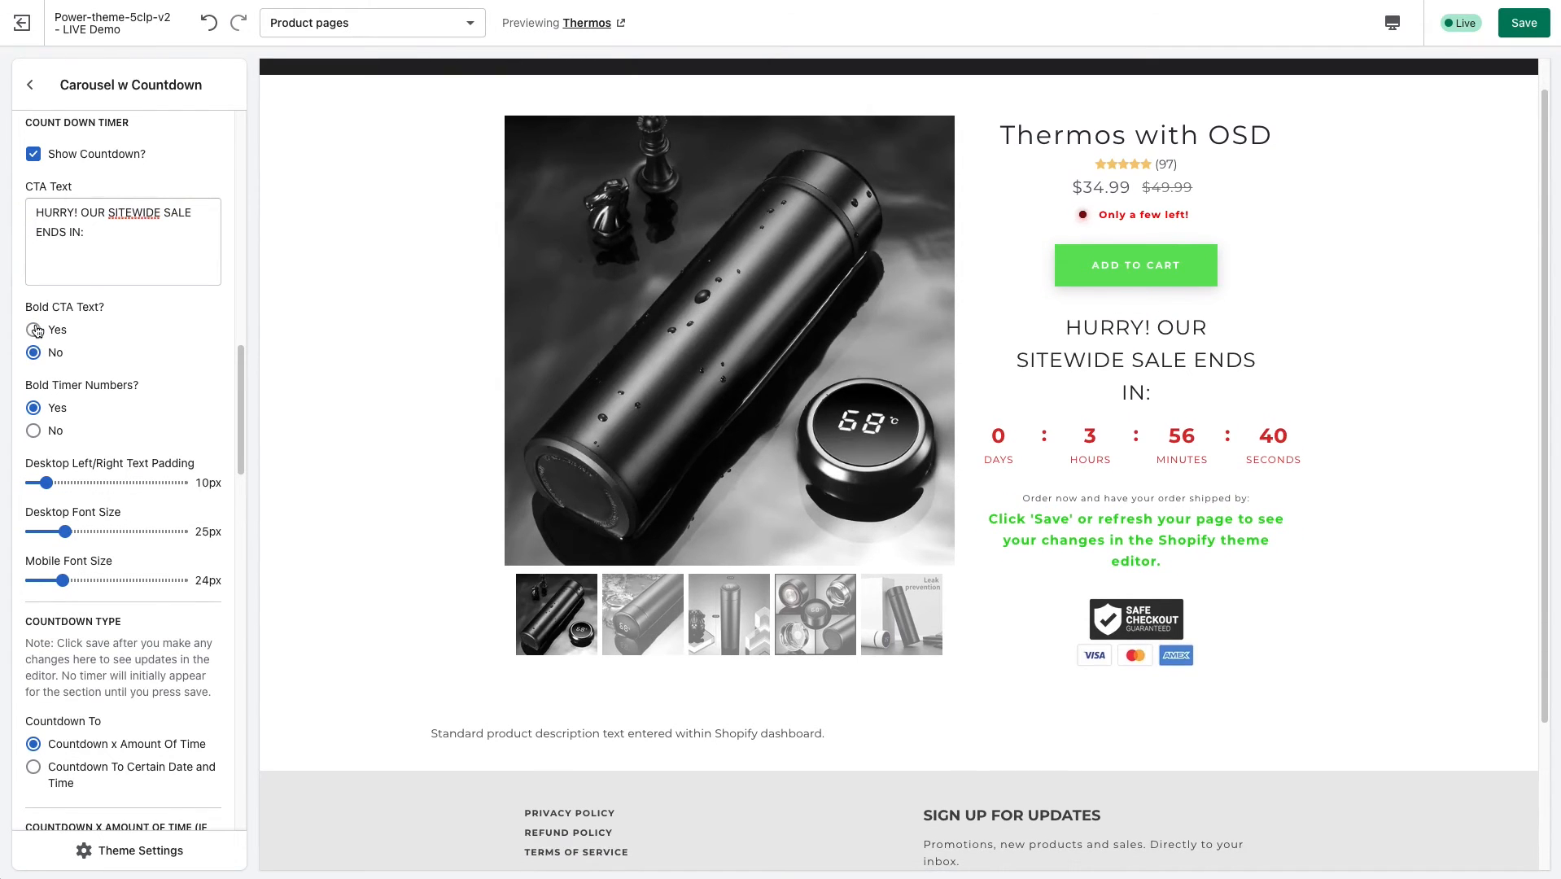
drag(244, 404, 242, 432)
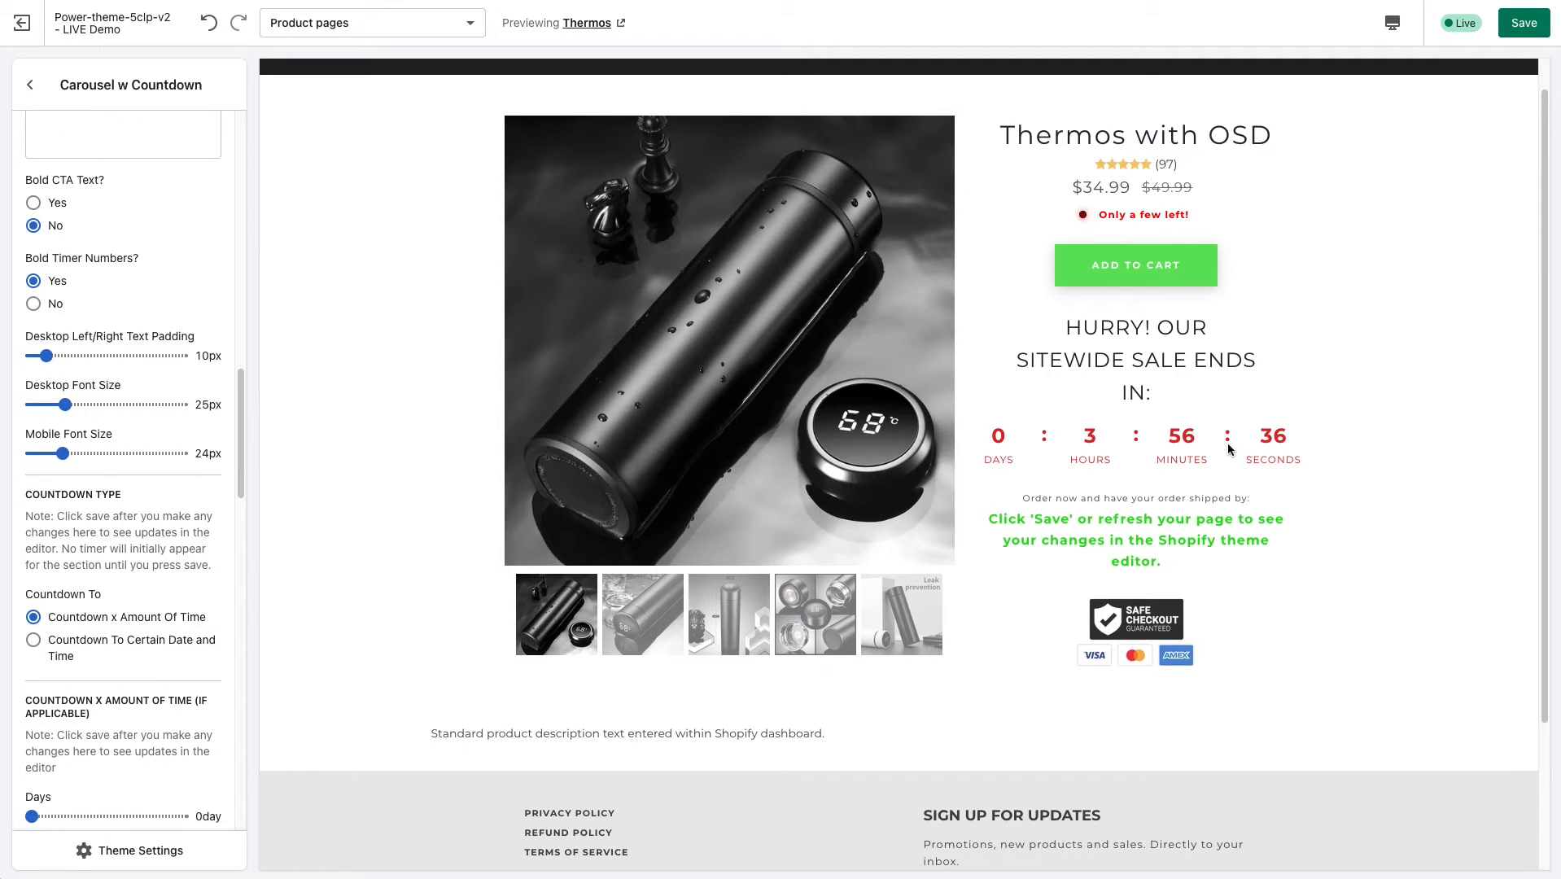
click(34, 304)
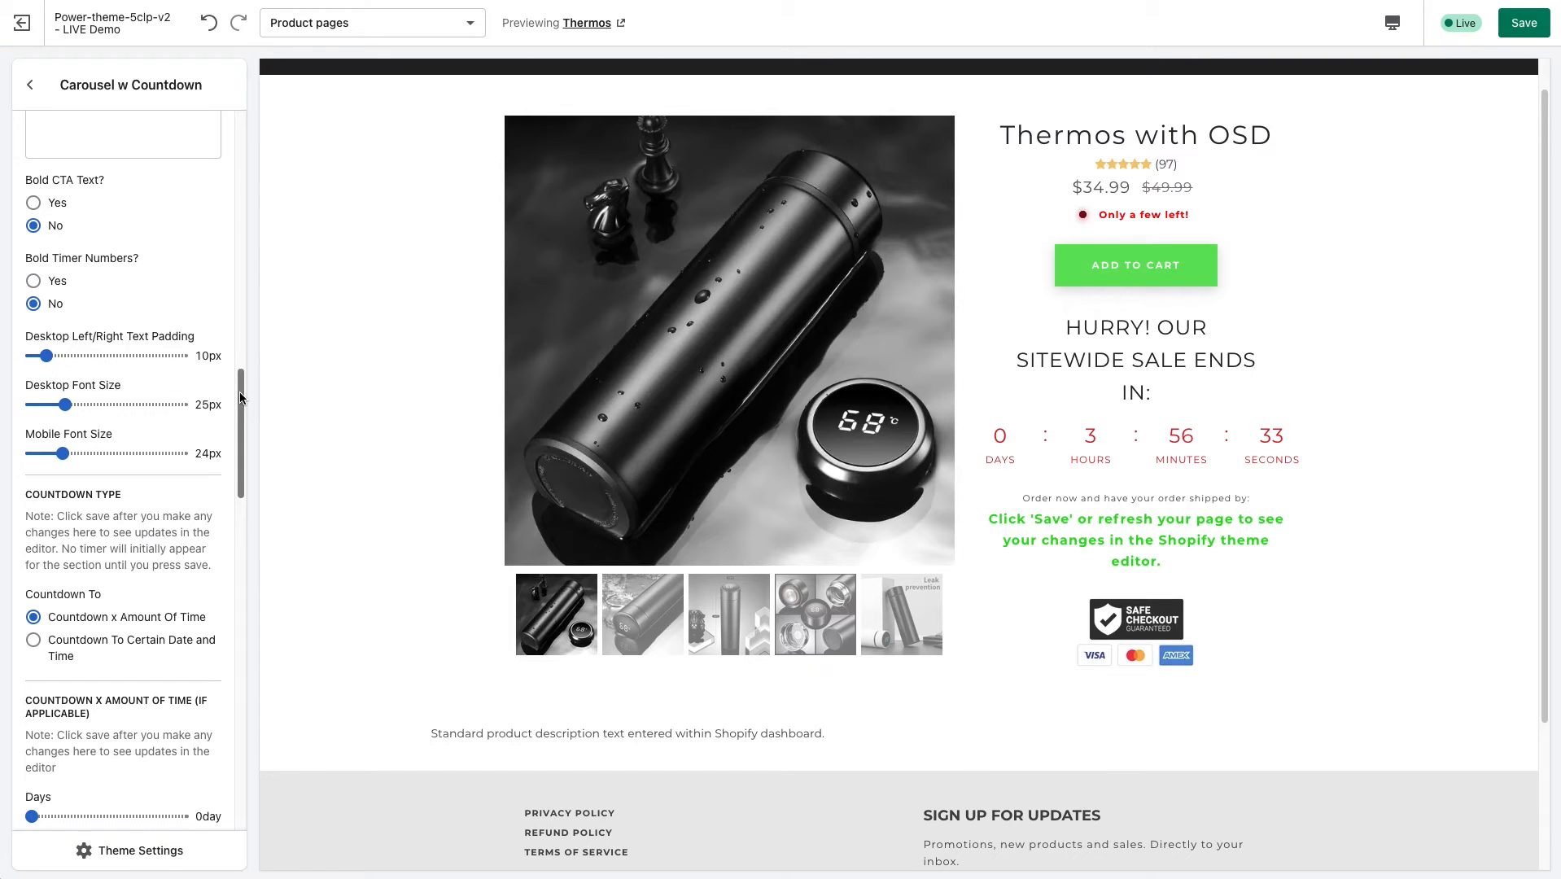
drag(241, 397, 242, 427)
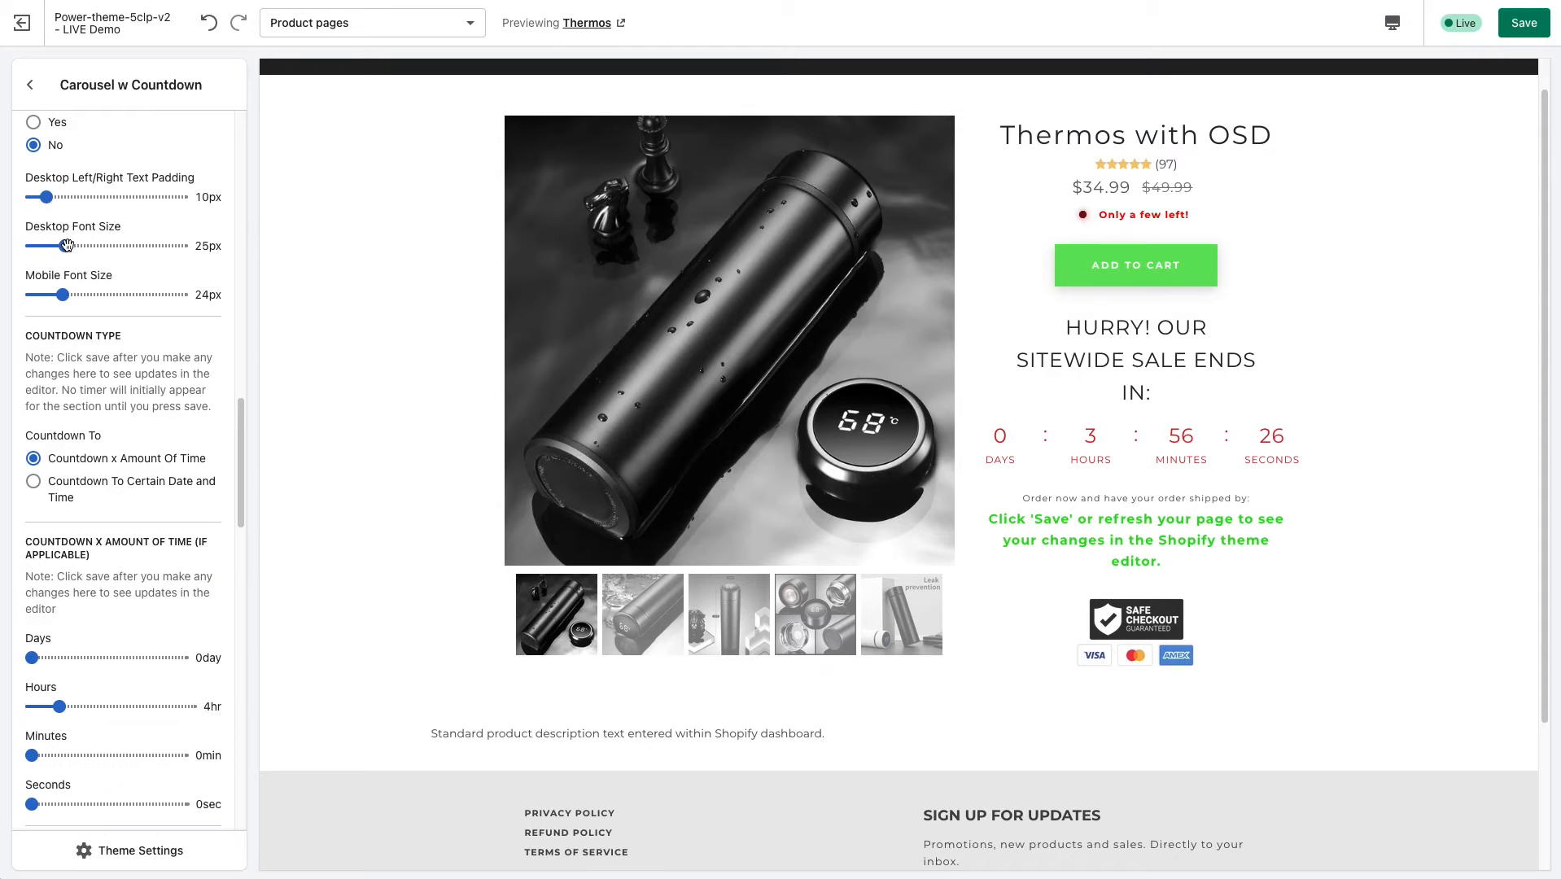
drag(66, 246, 106, 246)
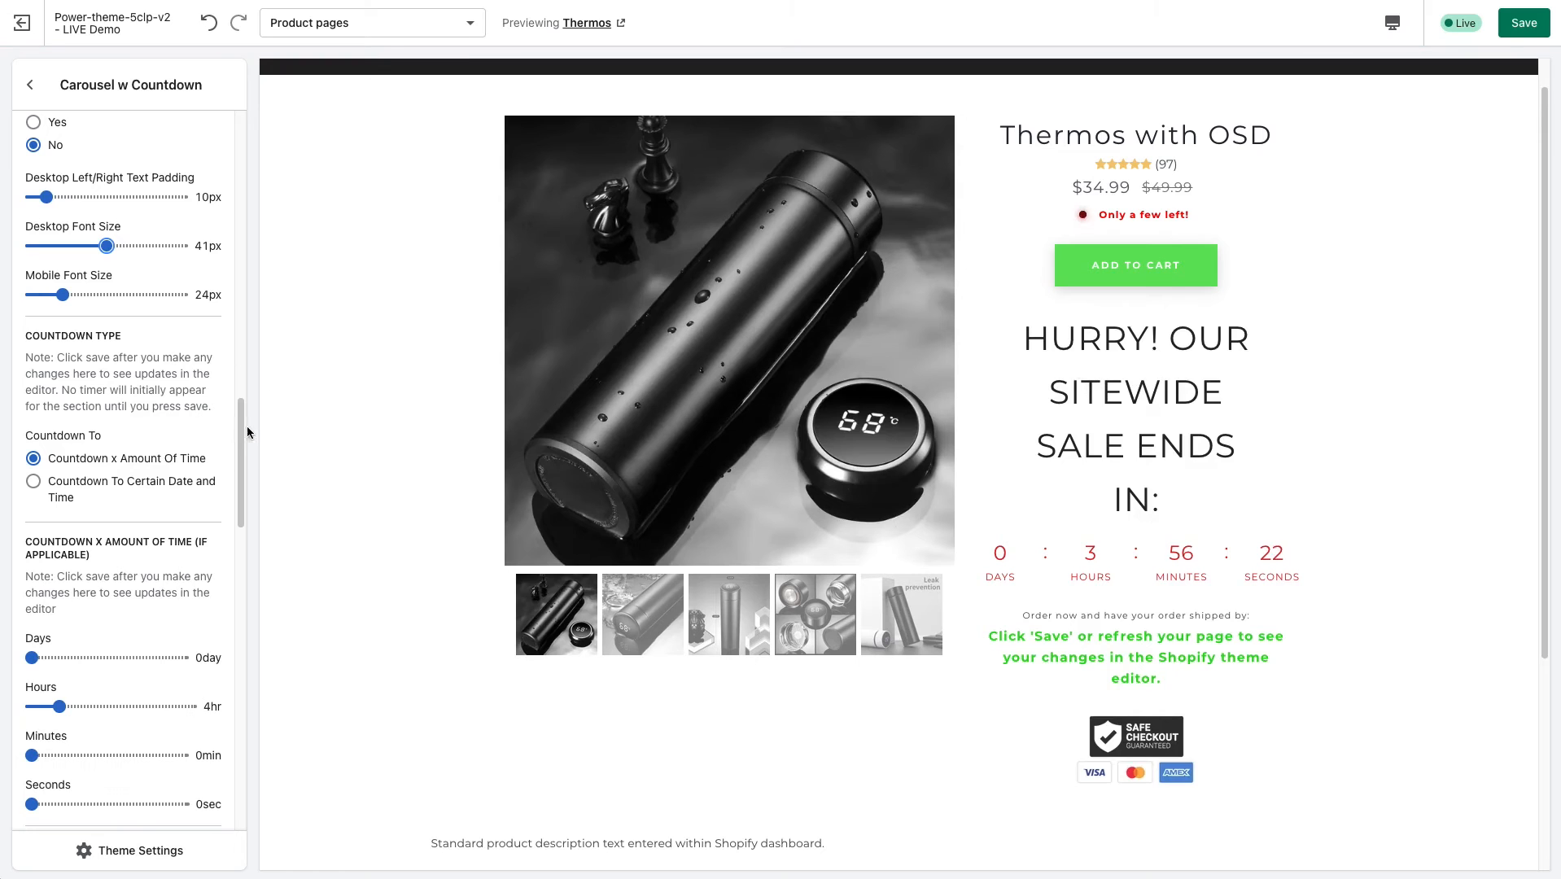
Examine the Countdown Type settings, highlighting the note about saving after making changes.
drag(247, 426, 241, 468)
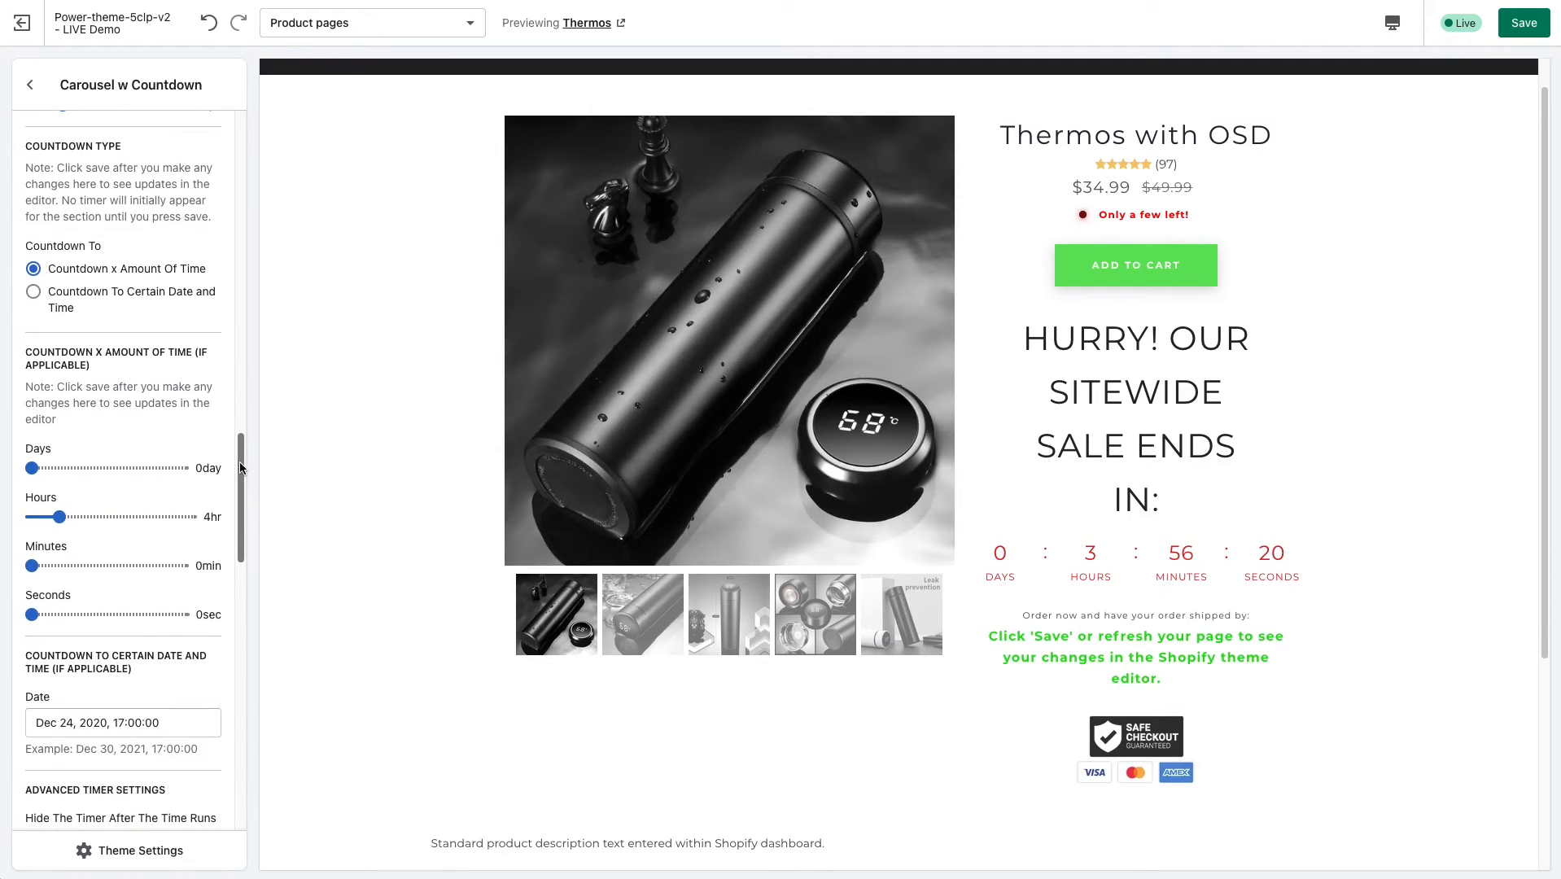
drag(76, 163, 115, 215)
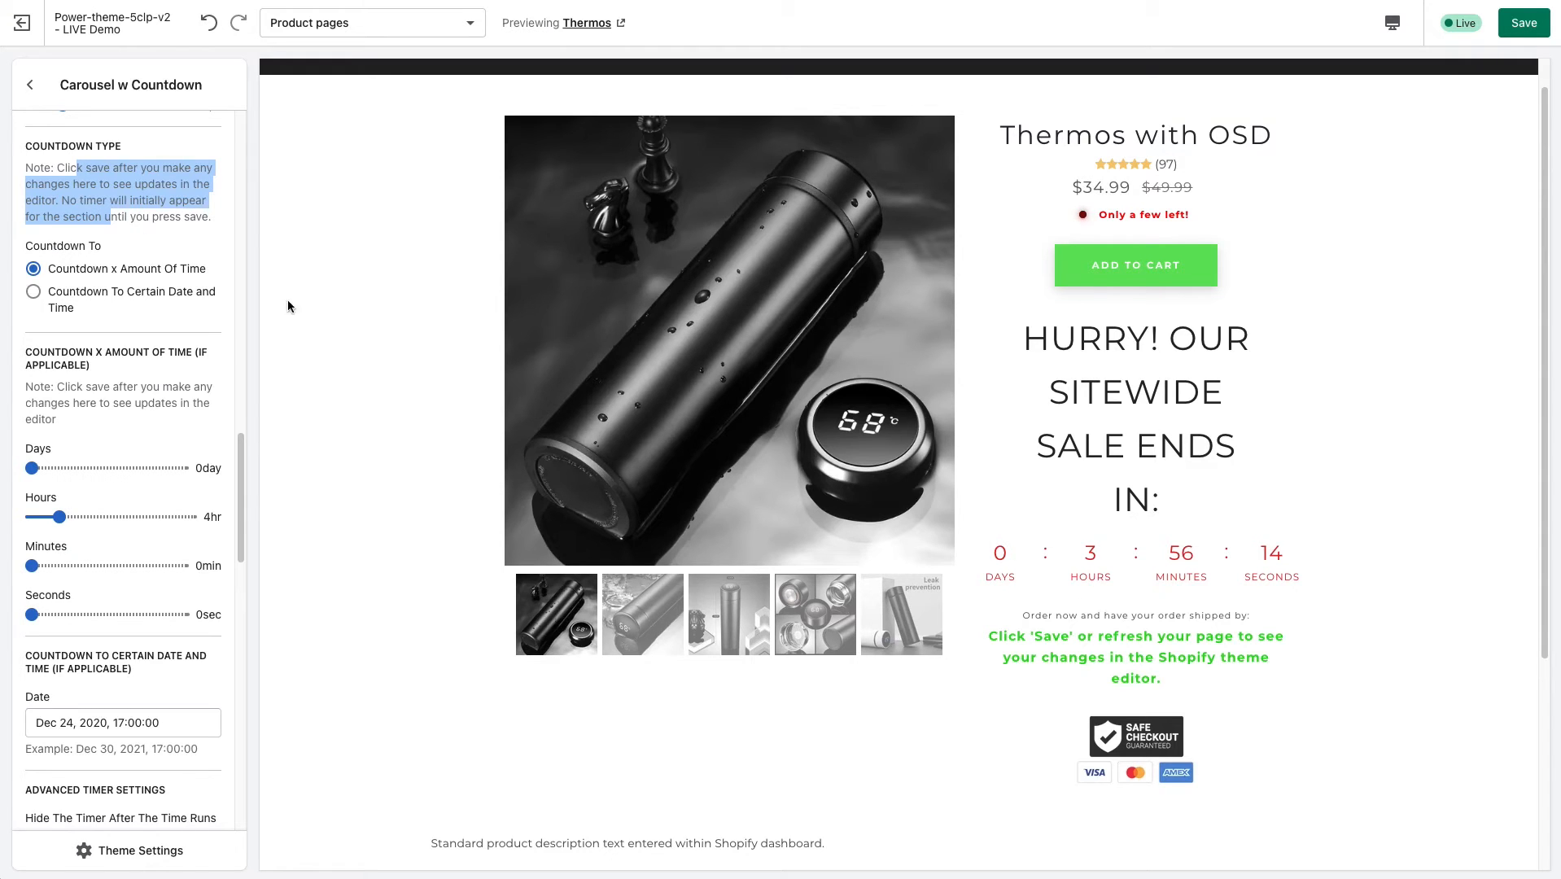
click(115, 217)
drag(55, 169, 88, 215)
Set the Countdown x Amount Of Time duration to 8 hours and save the changes.
scroll(245, 492, down, 1)
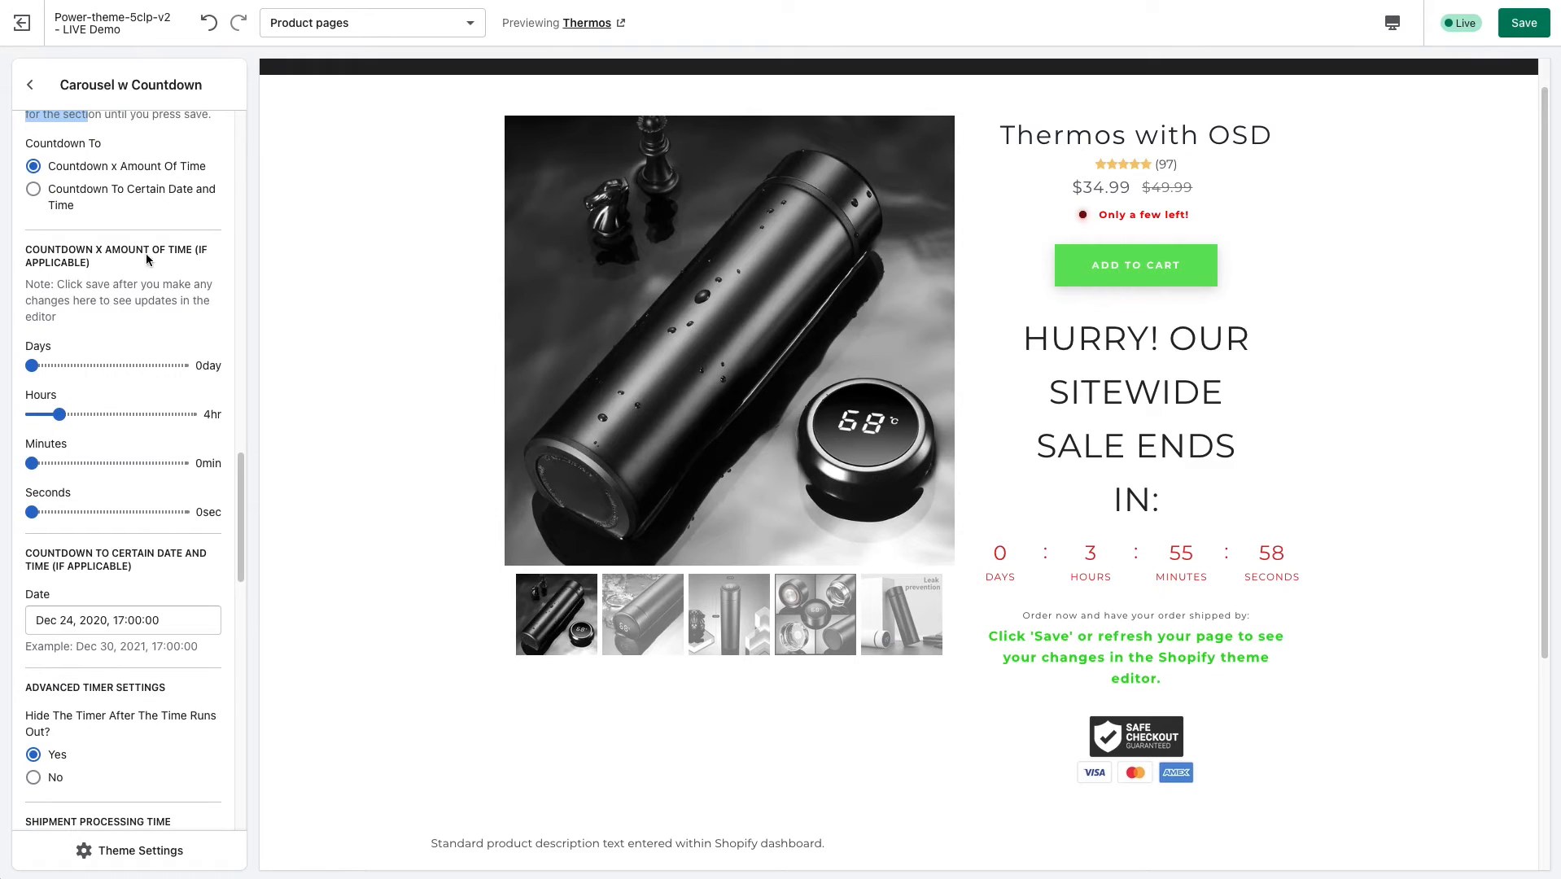
drag(25, 249, 136, 249)
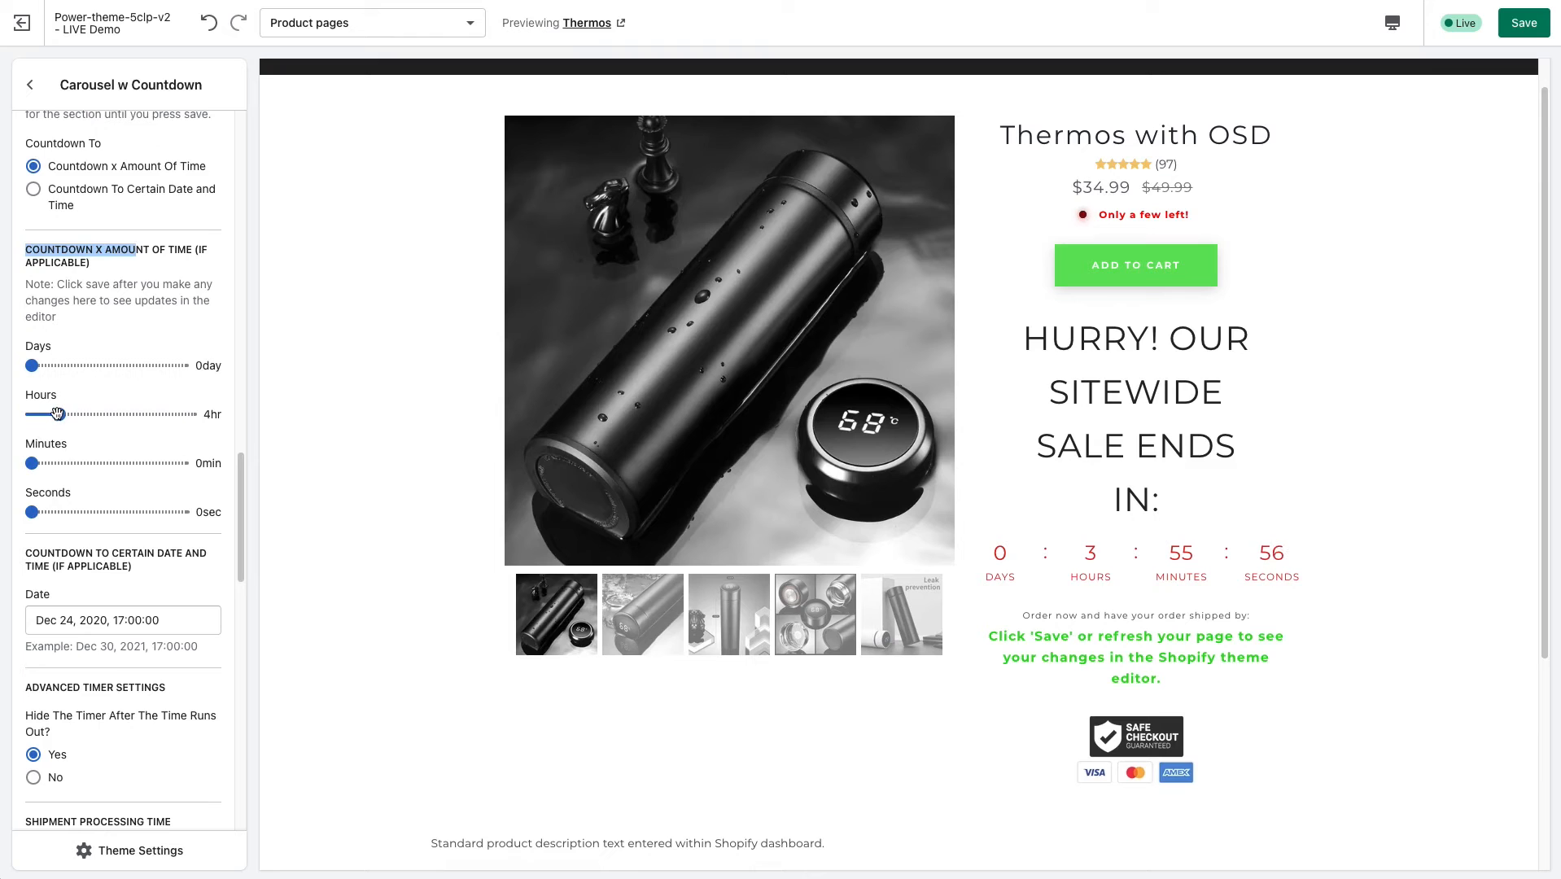
drag(59, 415, 67, 415)
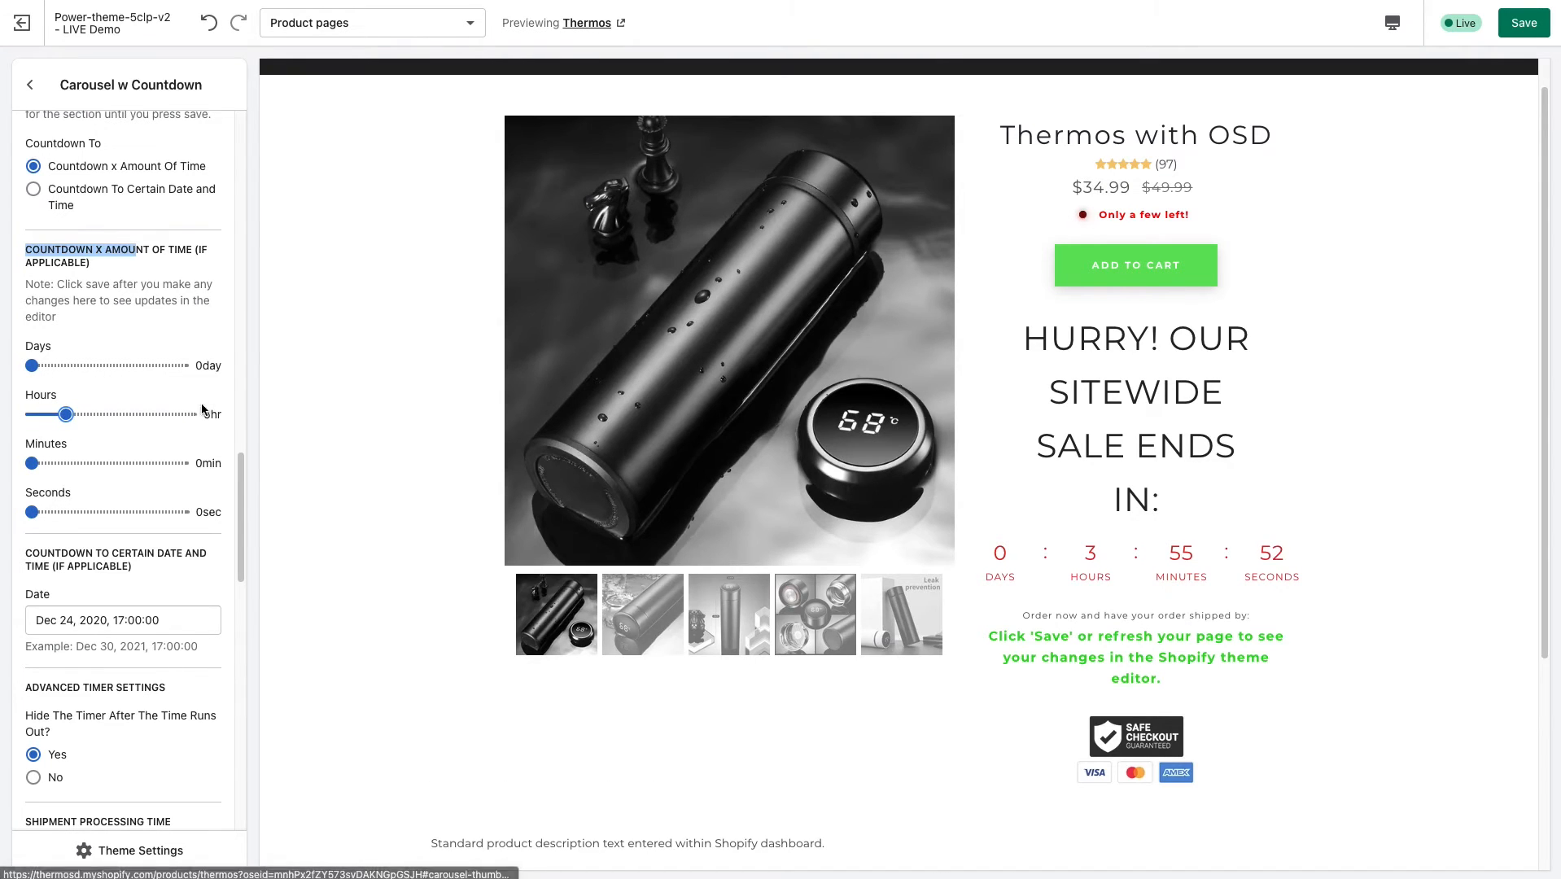
drag(66, 414, 87, 415)
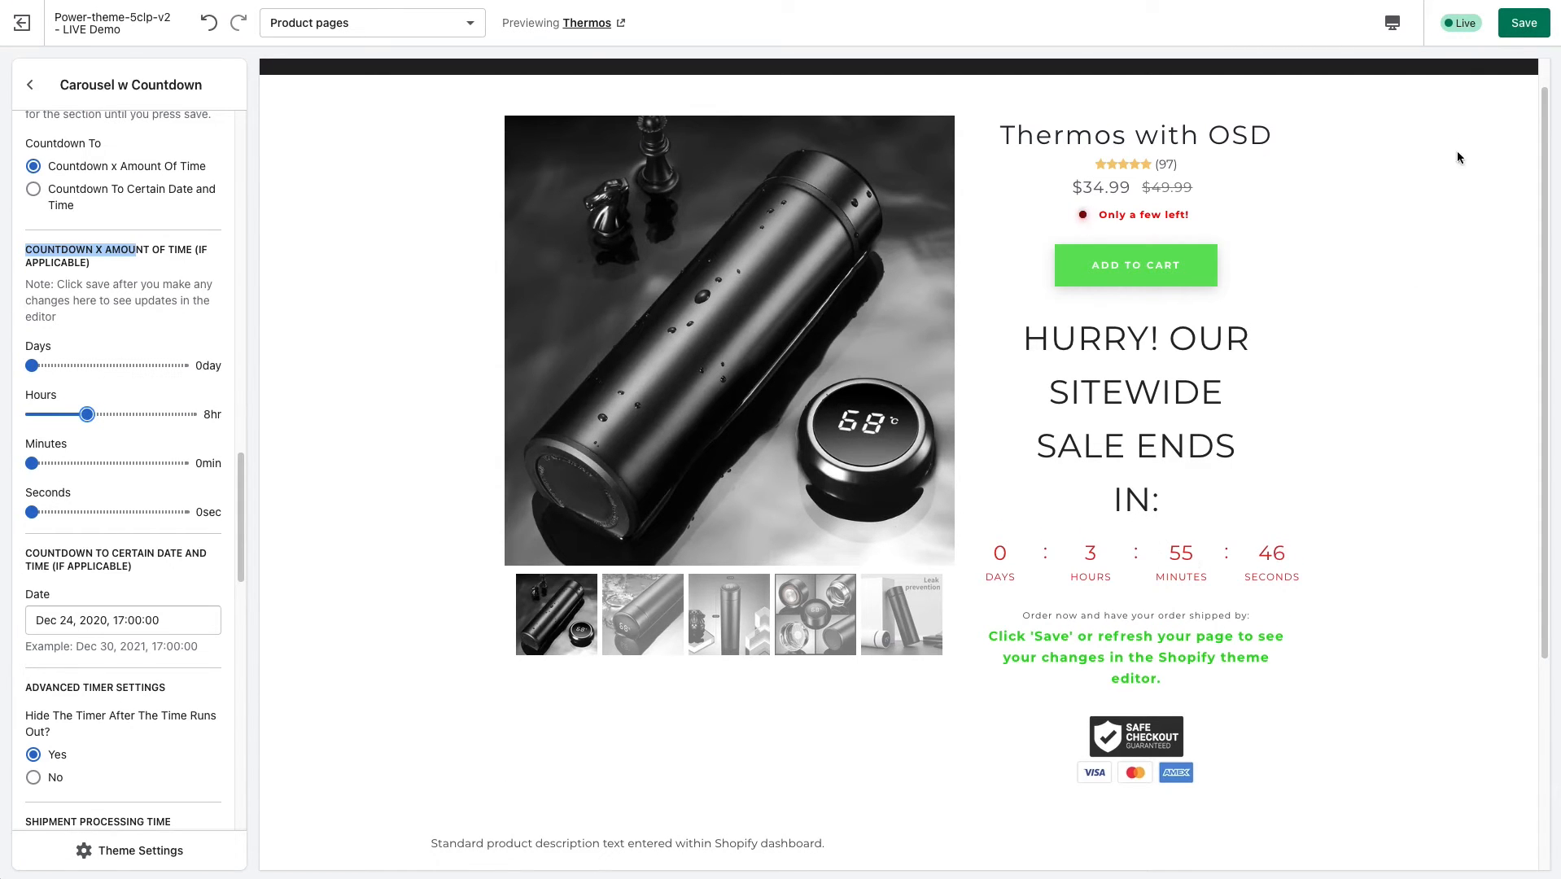
click(1524, 23)
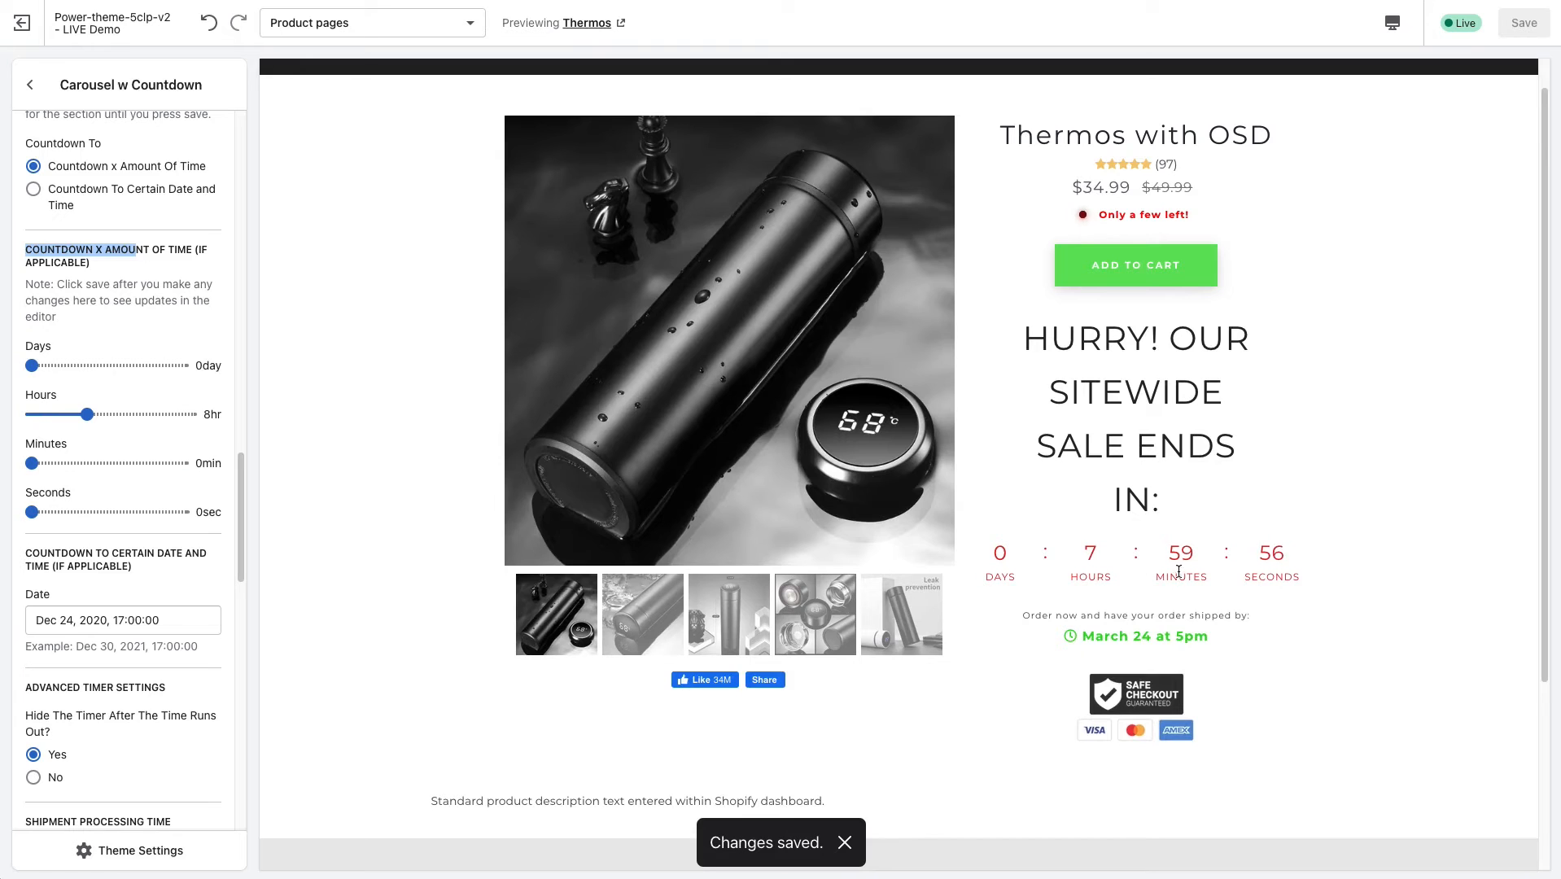
Switch the countdown type to Countdown To Certain Date and Time.
drag(242, 492, 243, 541)
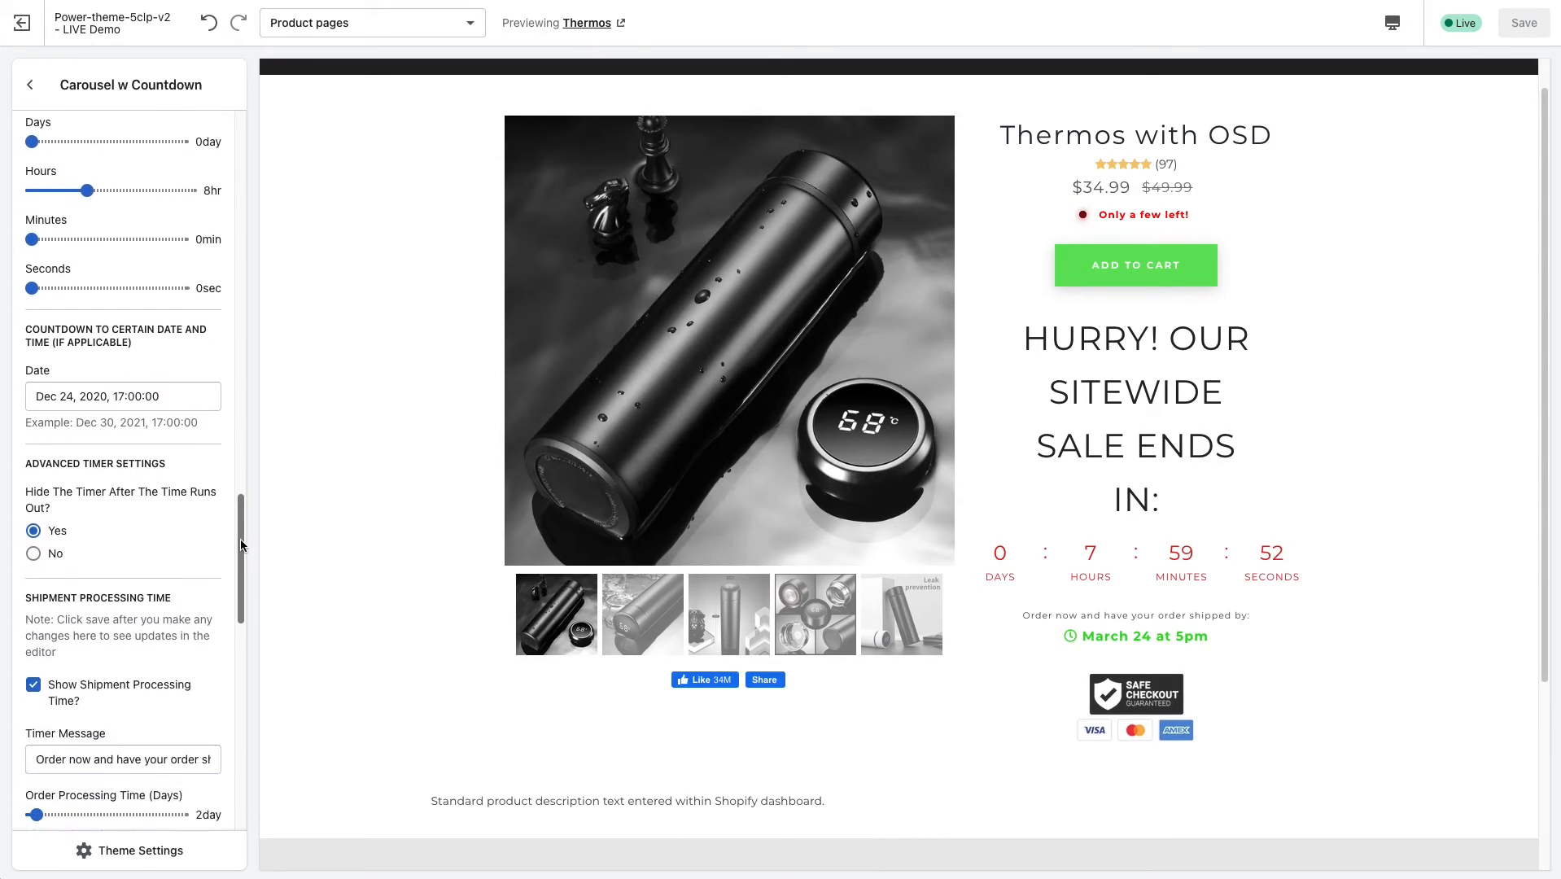
scroll(152, 419, up, 4)
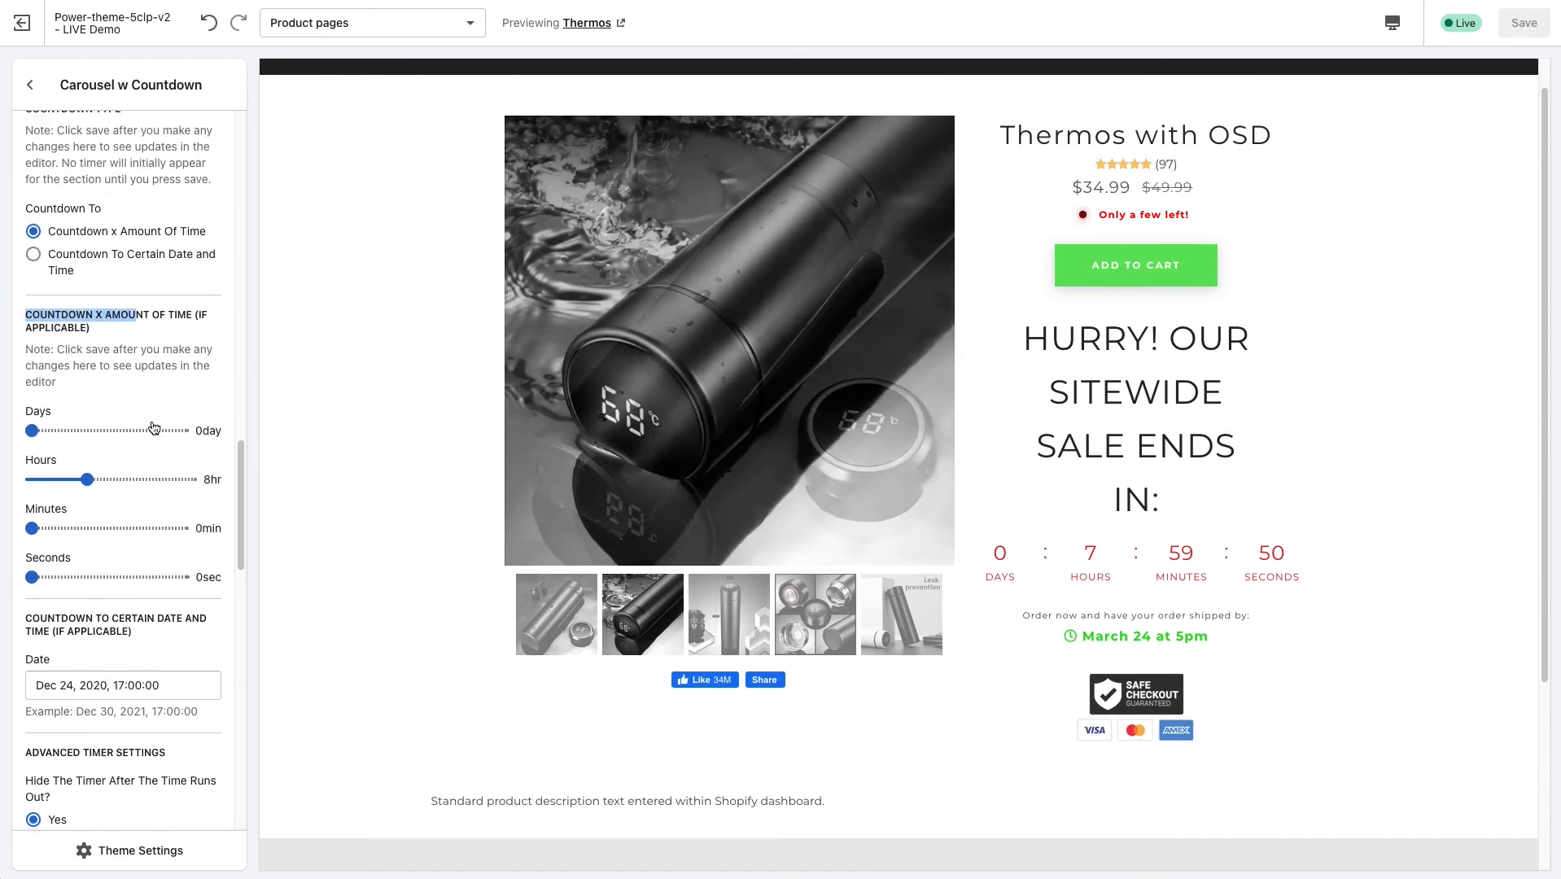
click(67, 259)
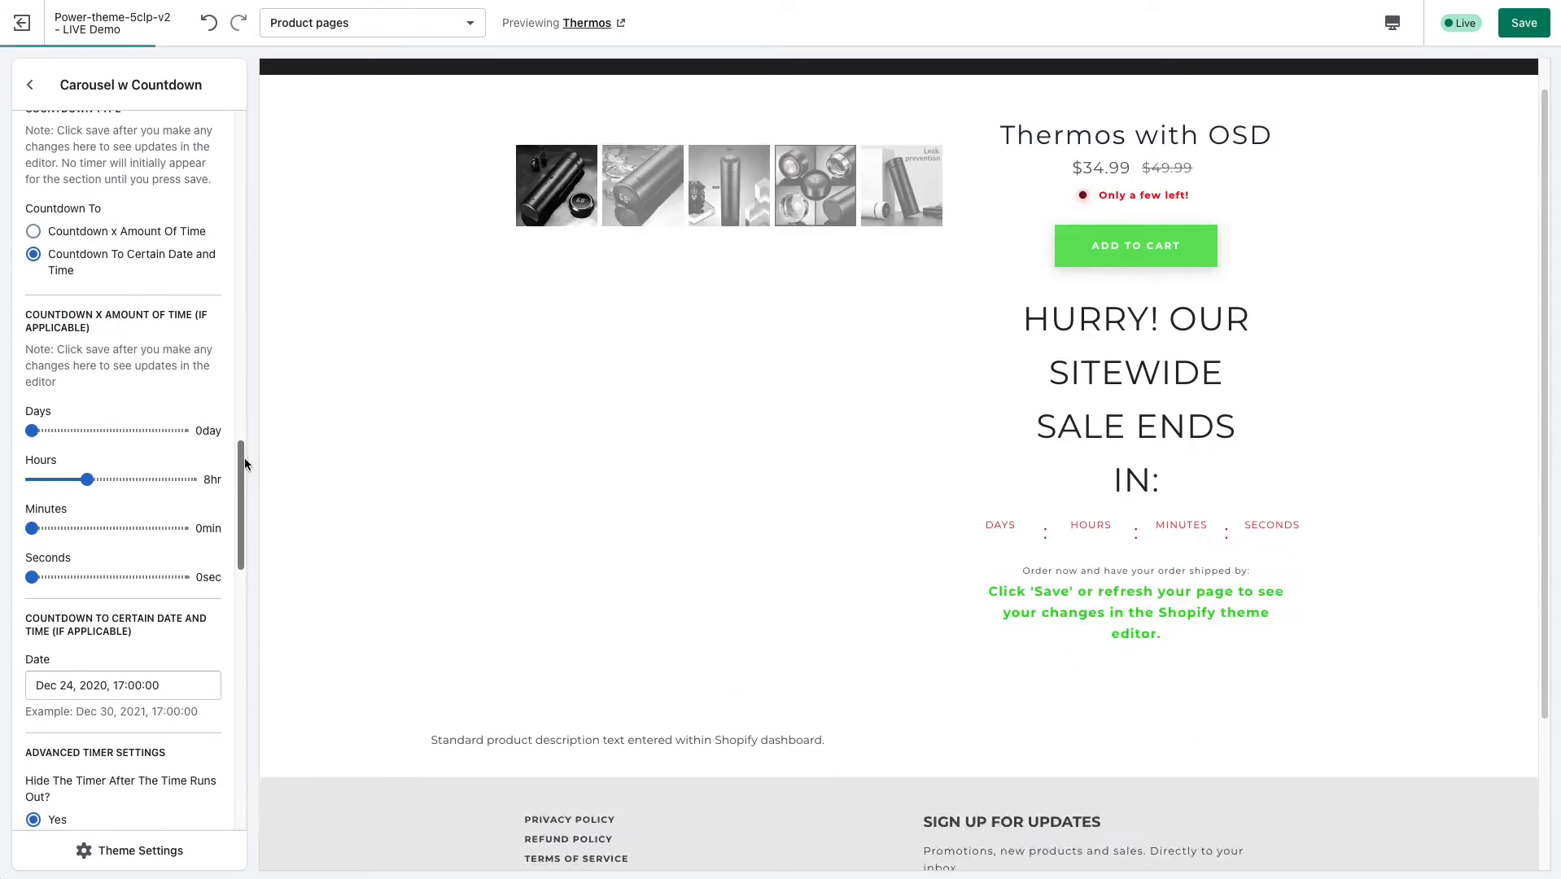
Set the countdown's target date to July 24, 2021, 17:00:00 and save the changes.
drag(242, 475, 240, 515)
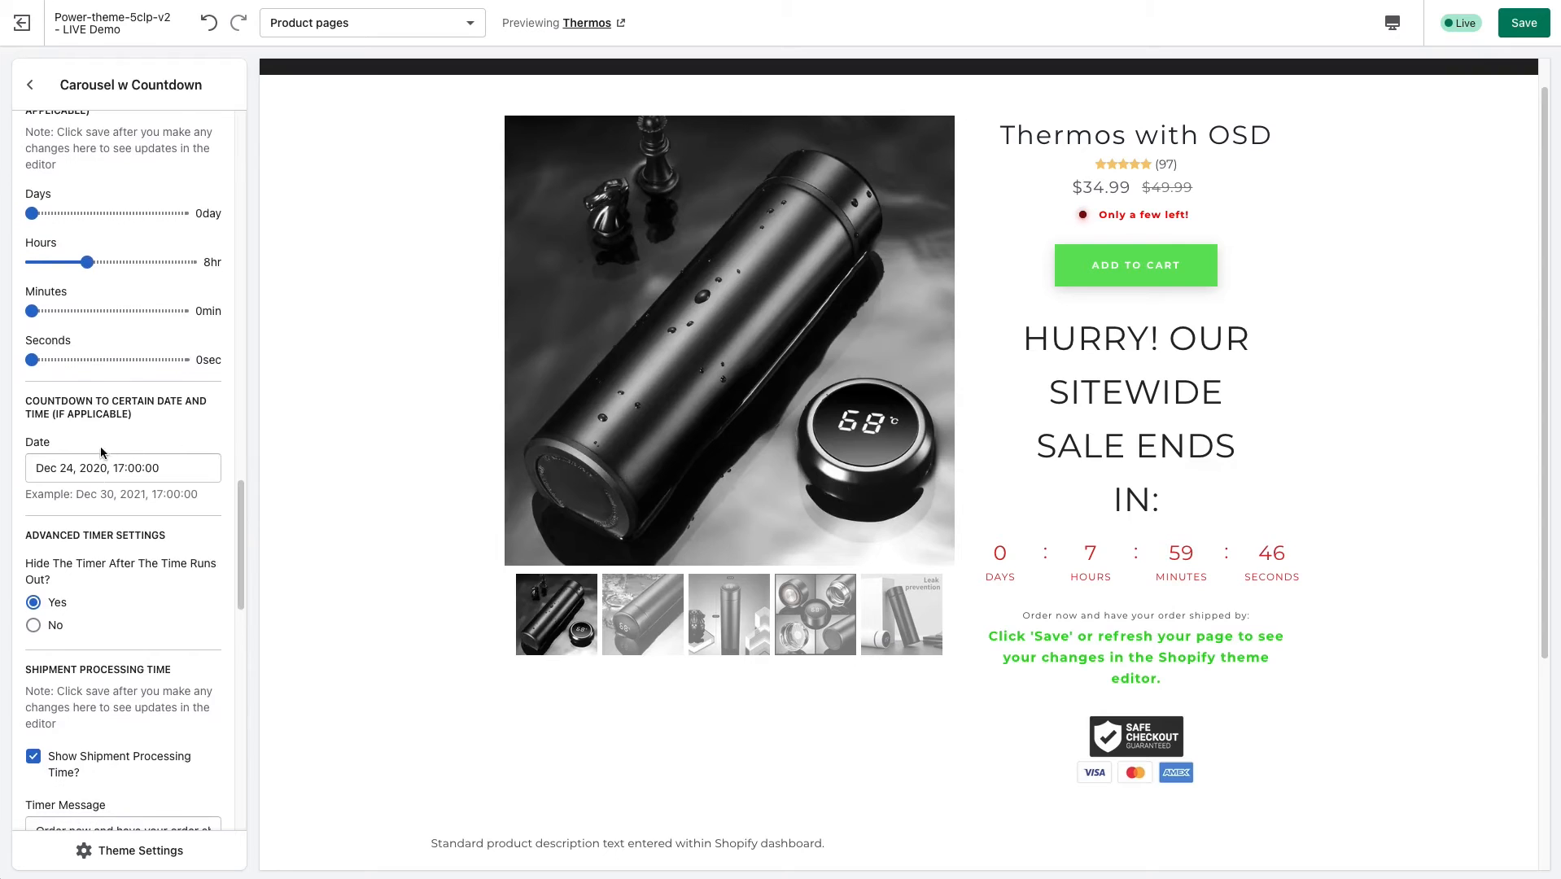
drag(62, 465, 107, 467)
click(50, 467)
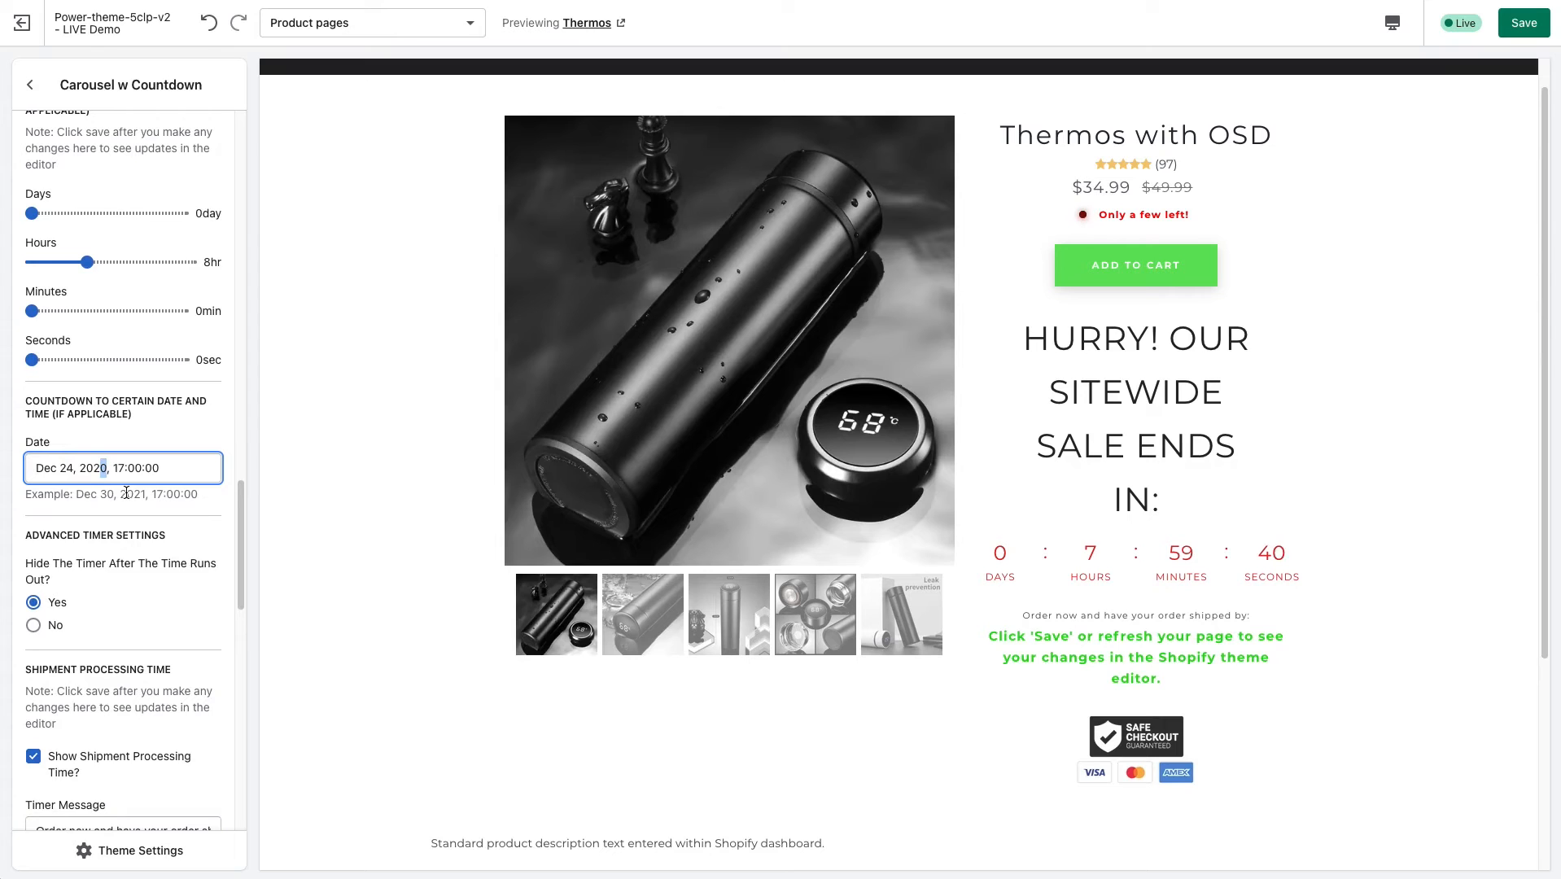
text(1)
drag(36, 469, 58, 478)
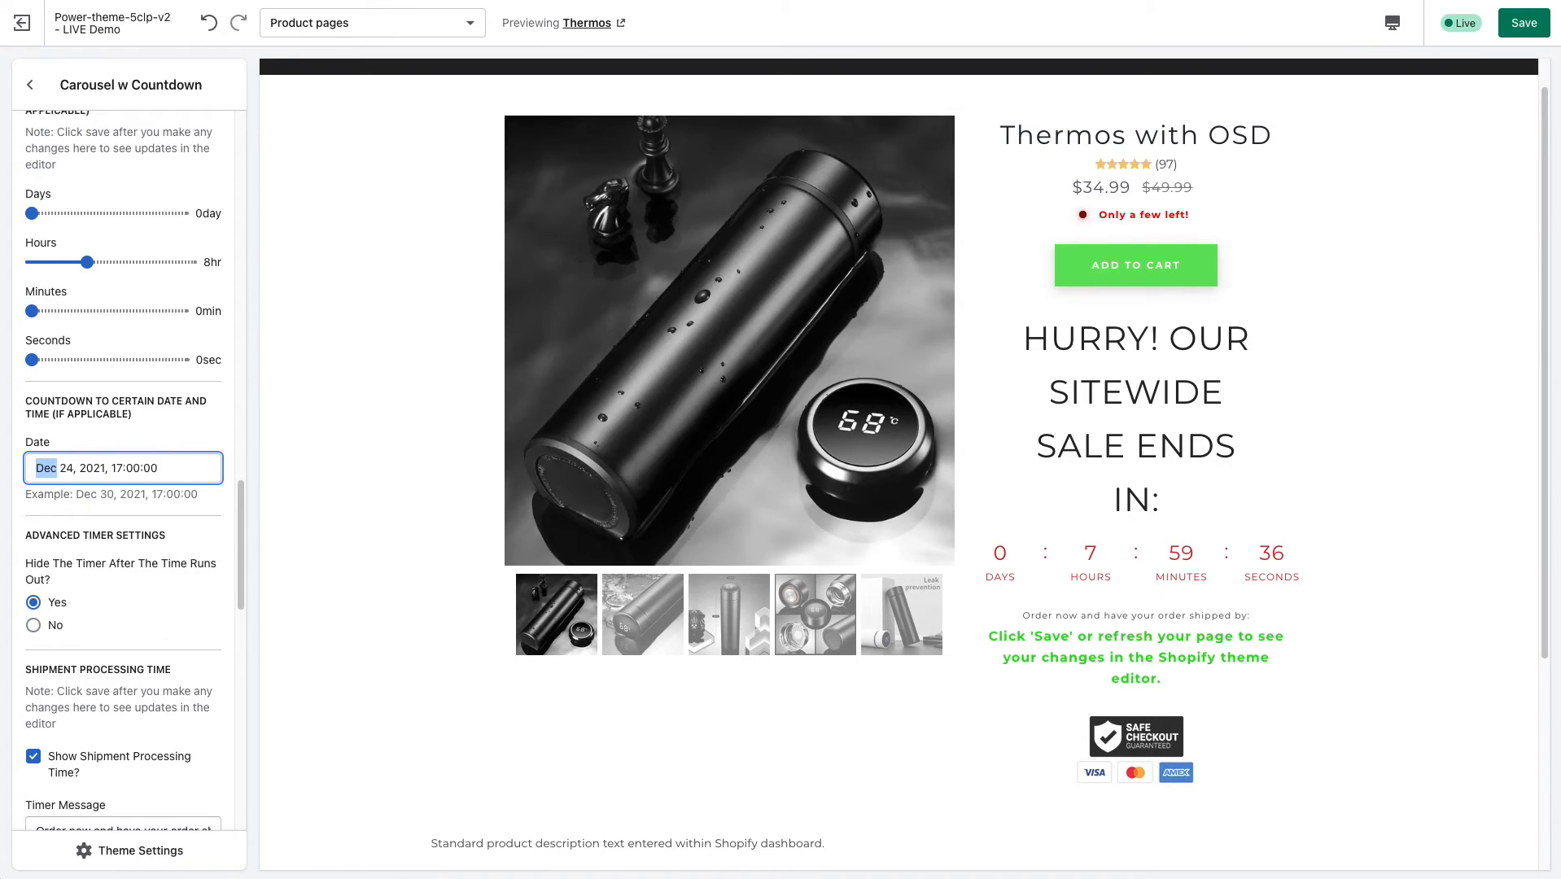
text(July)
click(1523, 23)
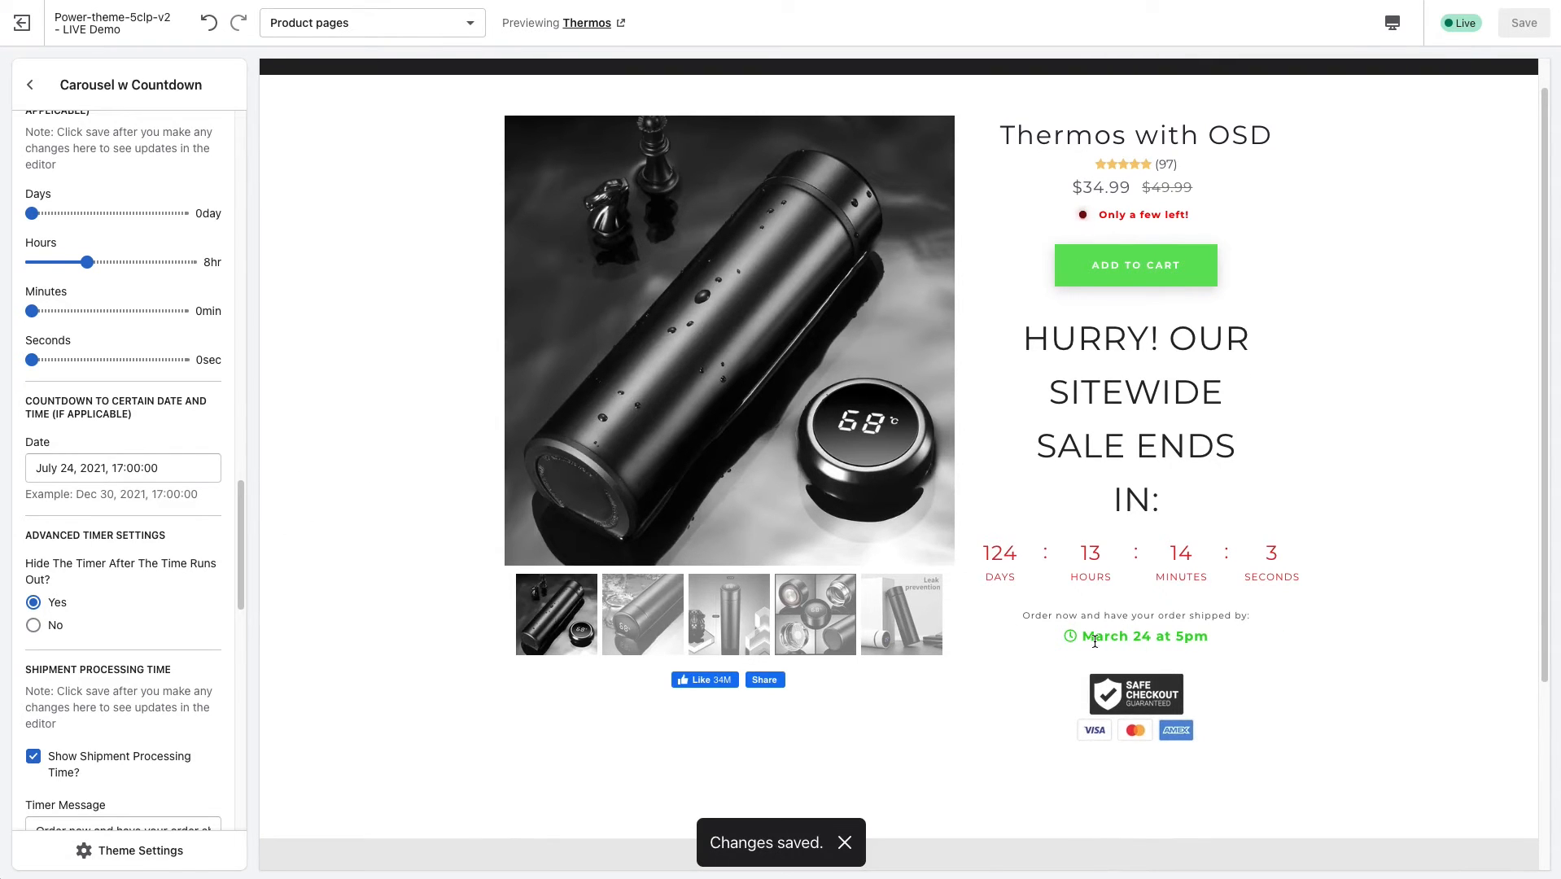
Highlight the countdown's target date, and examine the Advanced Timer and Shipment Processing Time settings.
drag(174, 468, 34, 468)
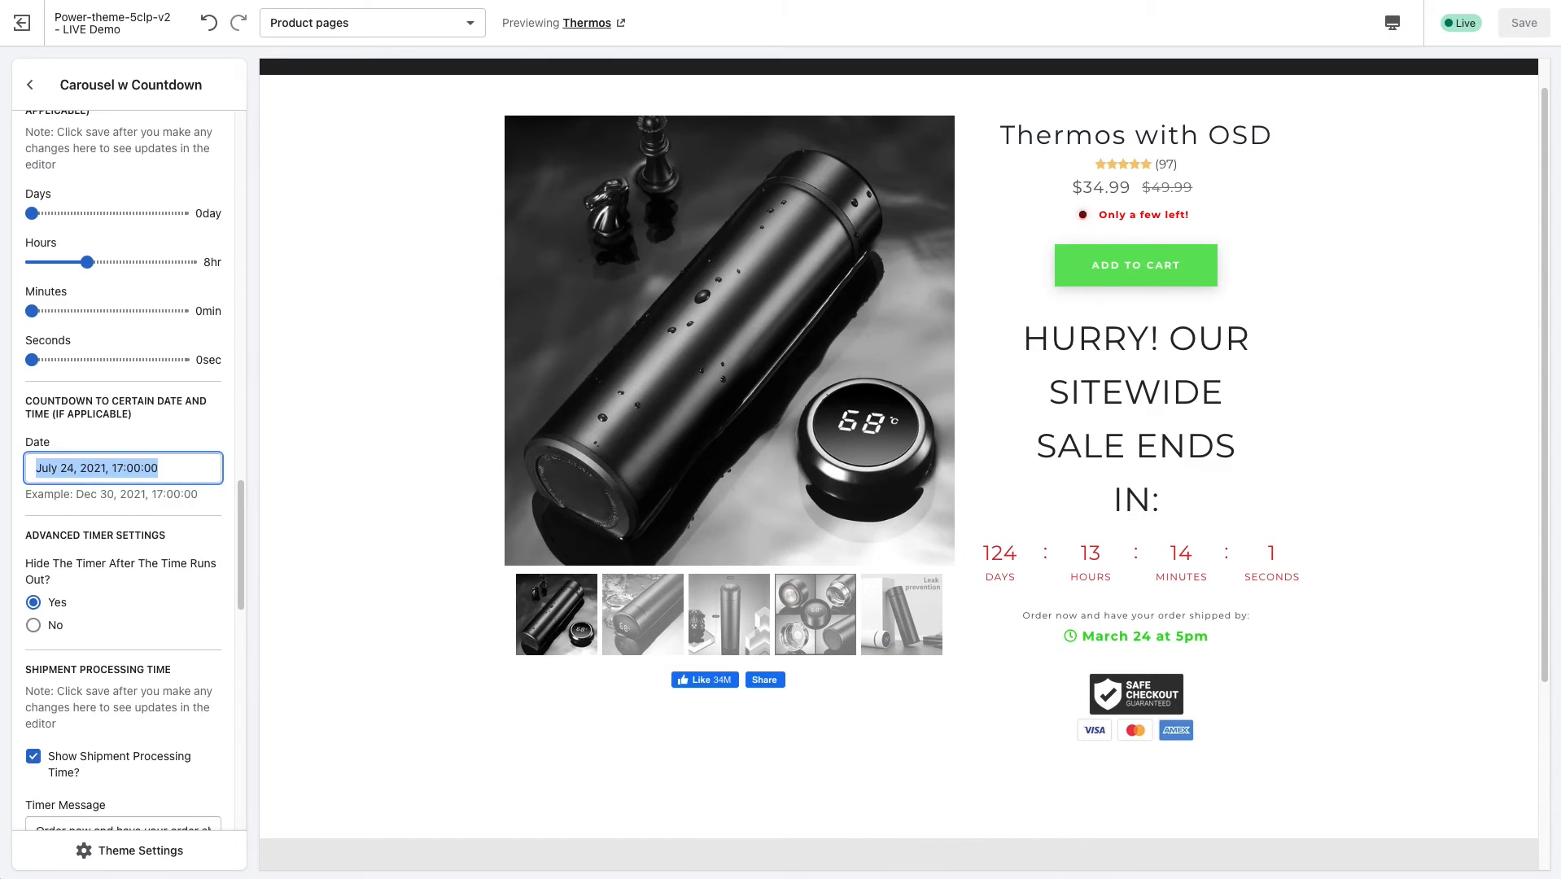
click(169, 469)
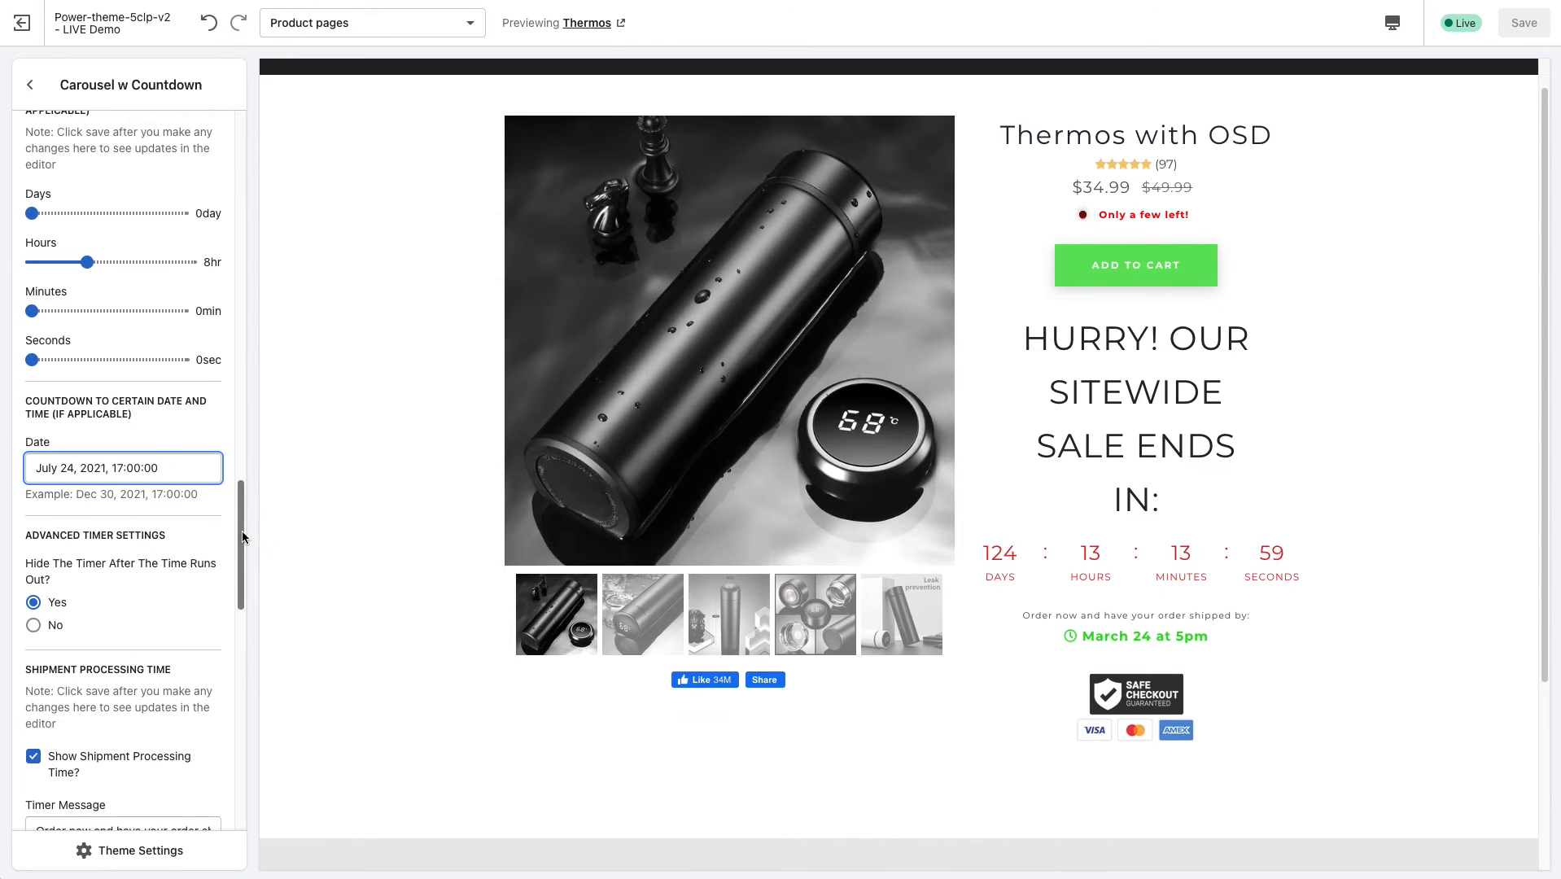
scroll(241, 531, down, 1)
drag(247, 537, 237, 604)
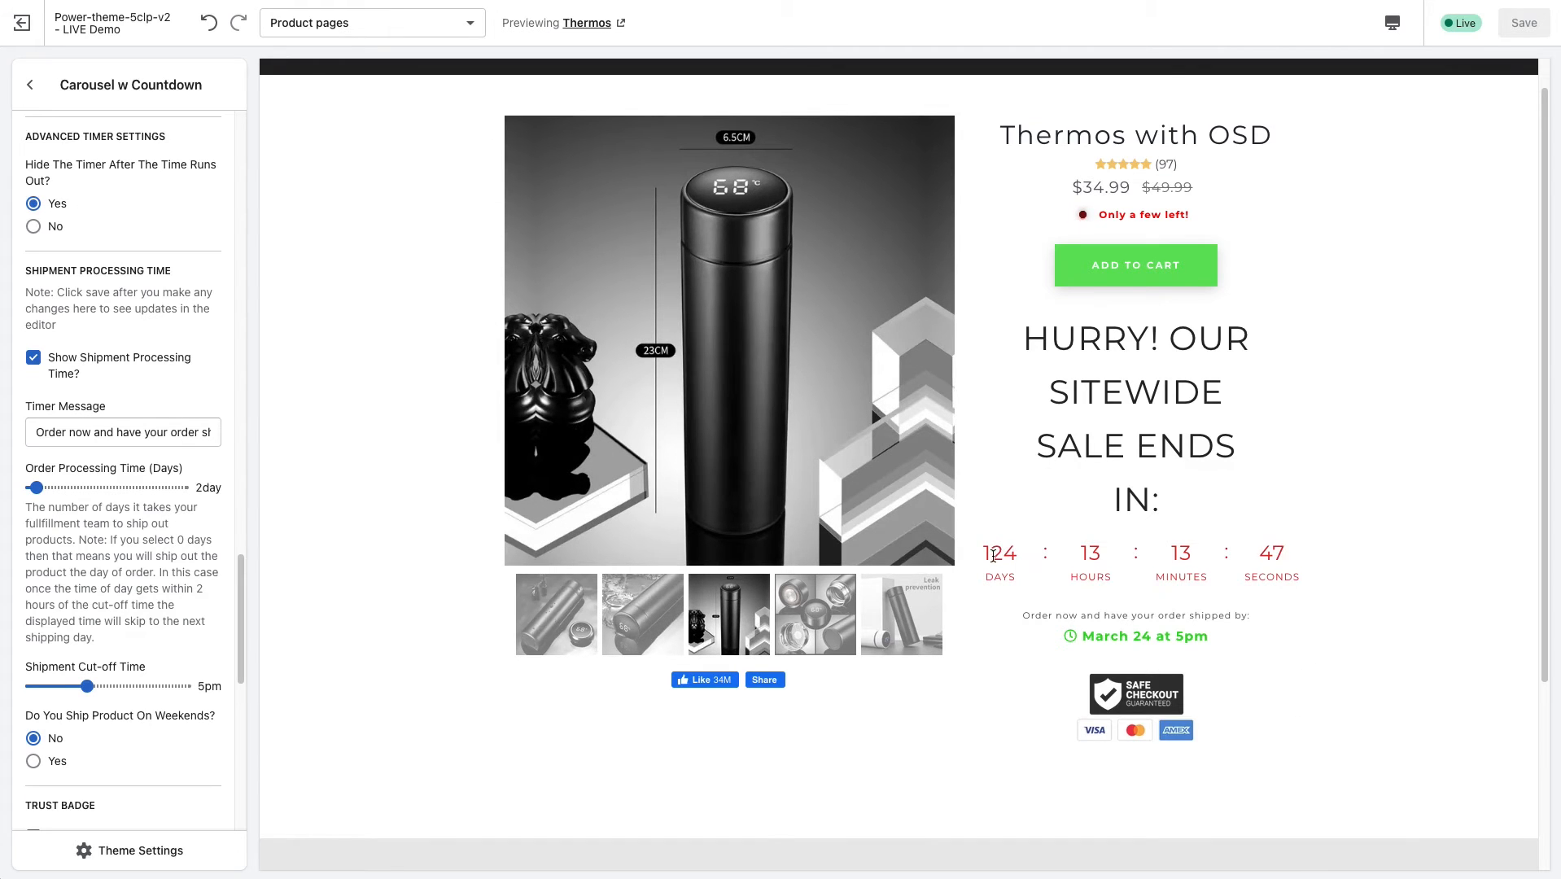
Examine the timer-hiding and Shipment Processing Time settings, highlighting the displayed shipping date in the product preview.
scroll(993, 576, up, 1)
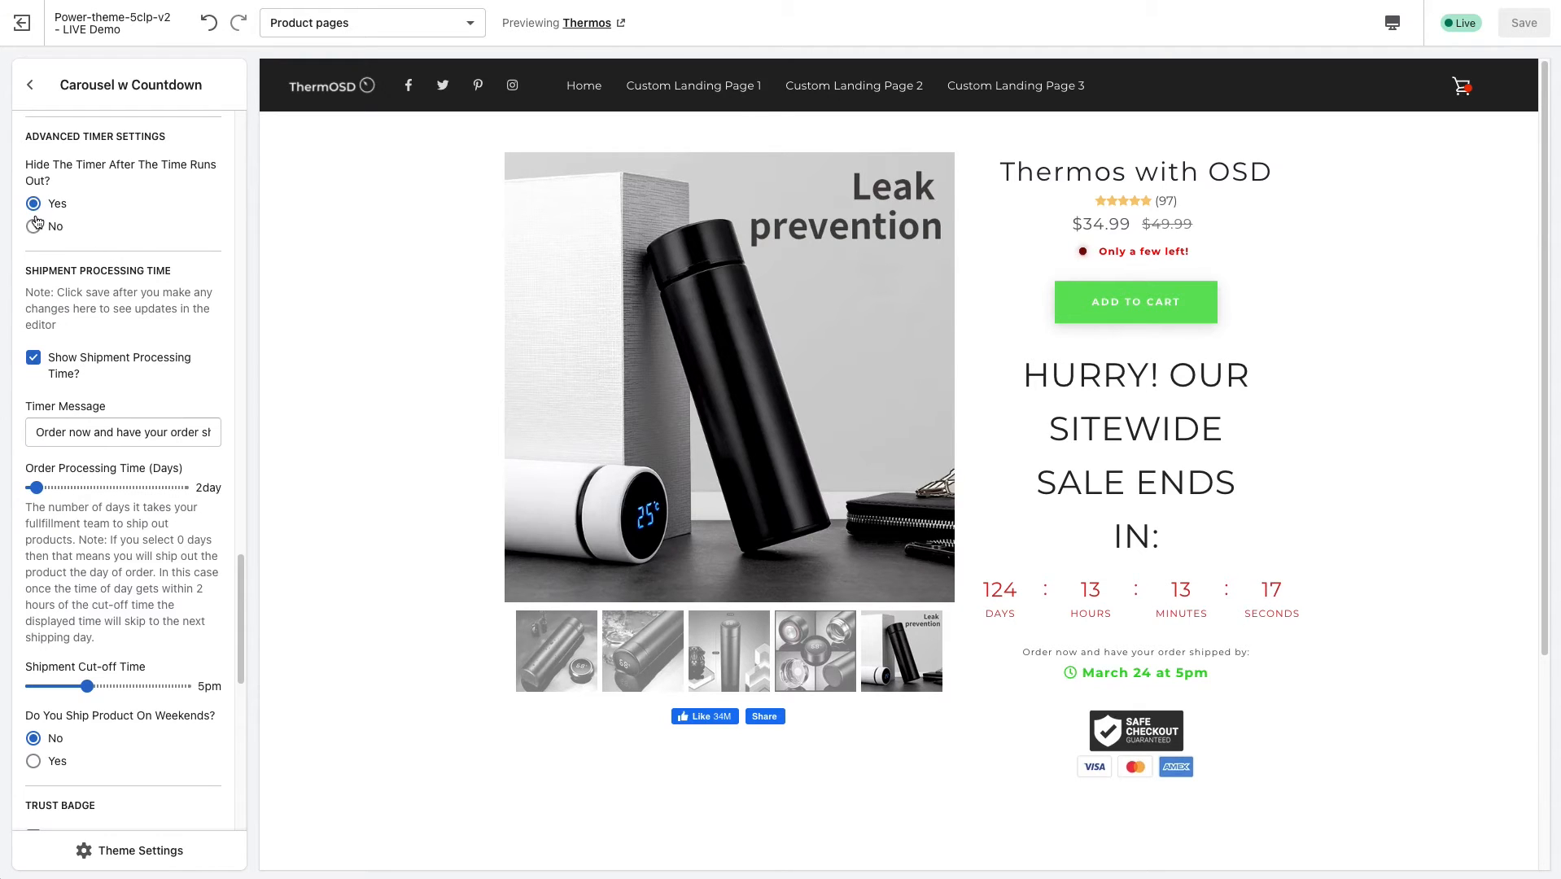
drag(244, 585, 242, 609)
scroll(172, 326, up, 1)
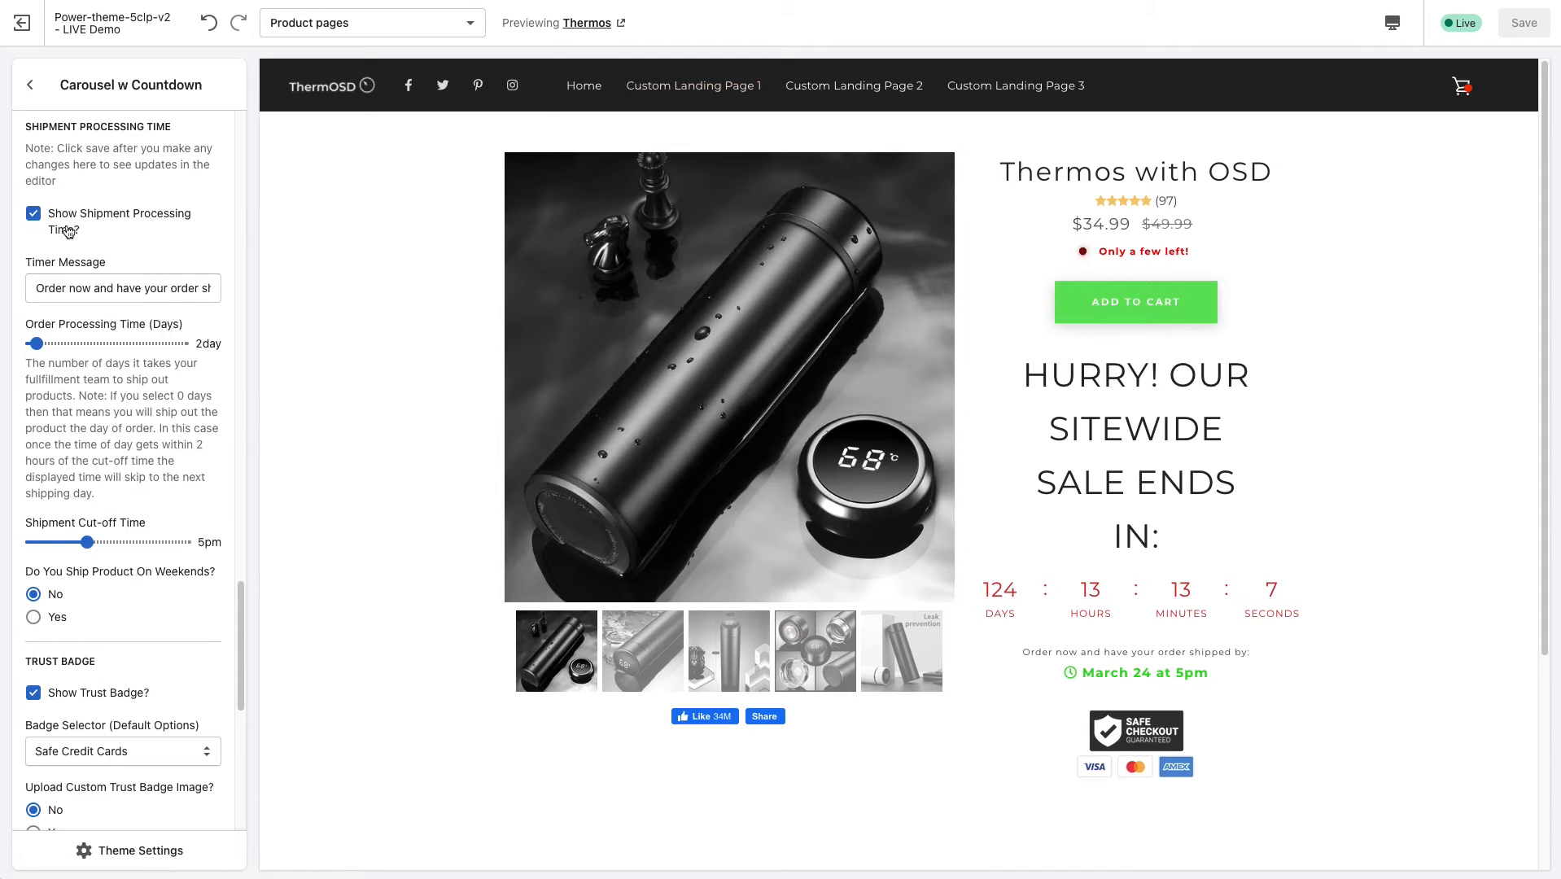
click(647, 658)
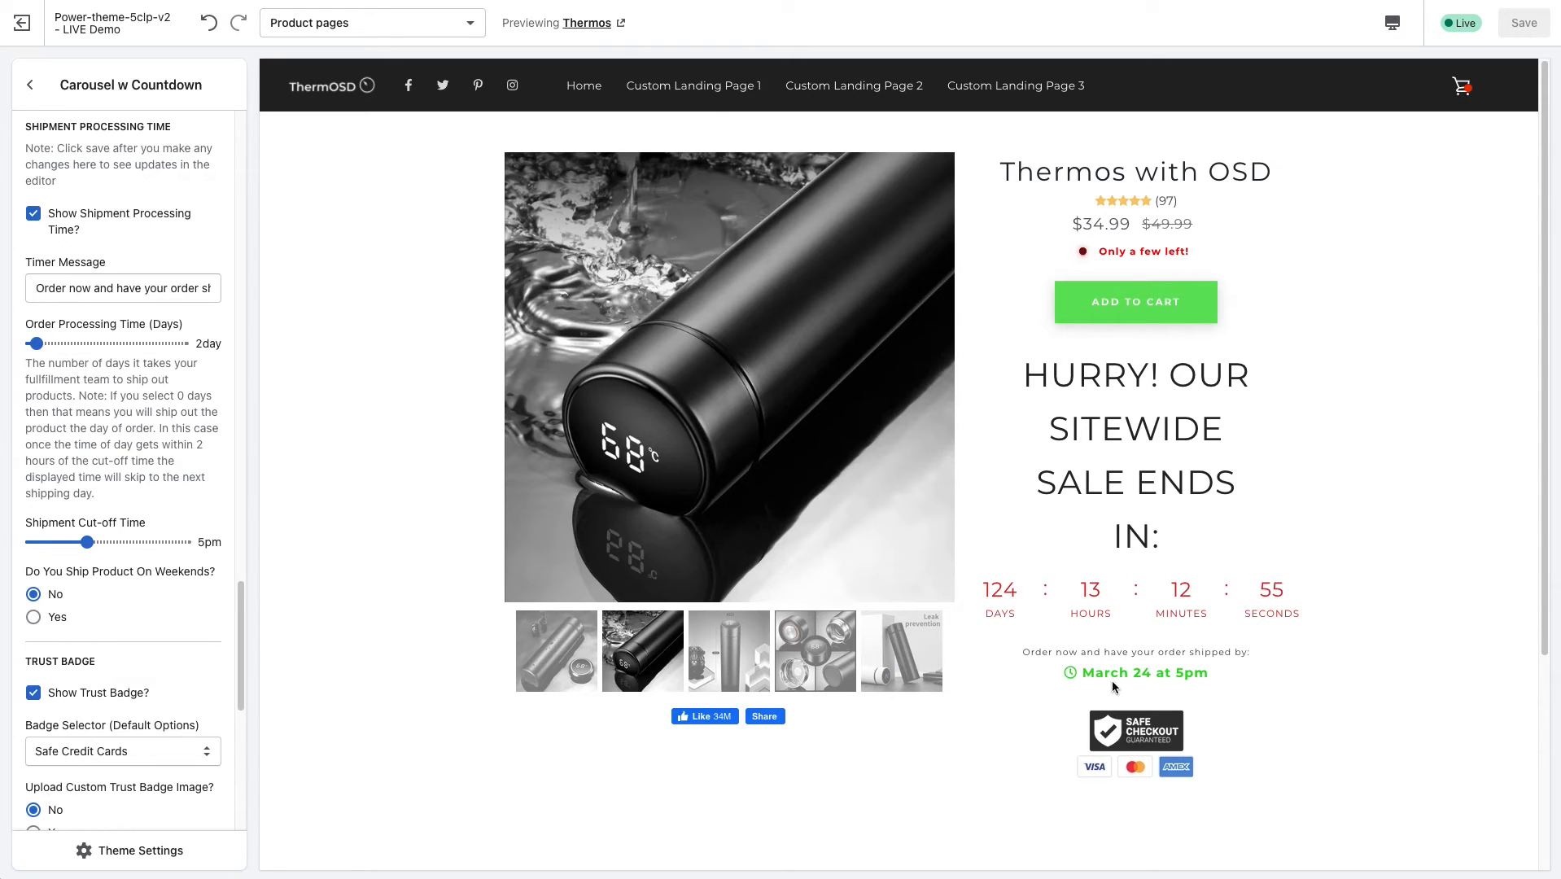
drag(1100, 673, 1199, 672)
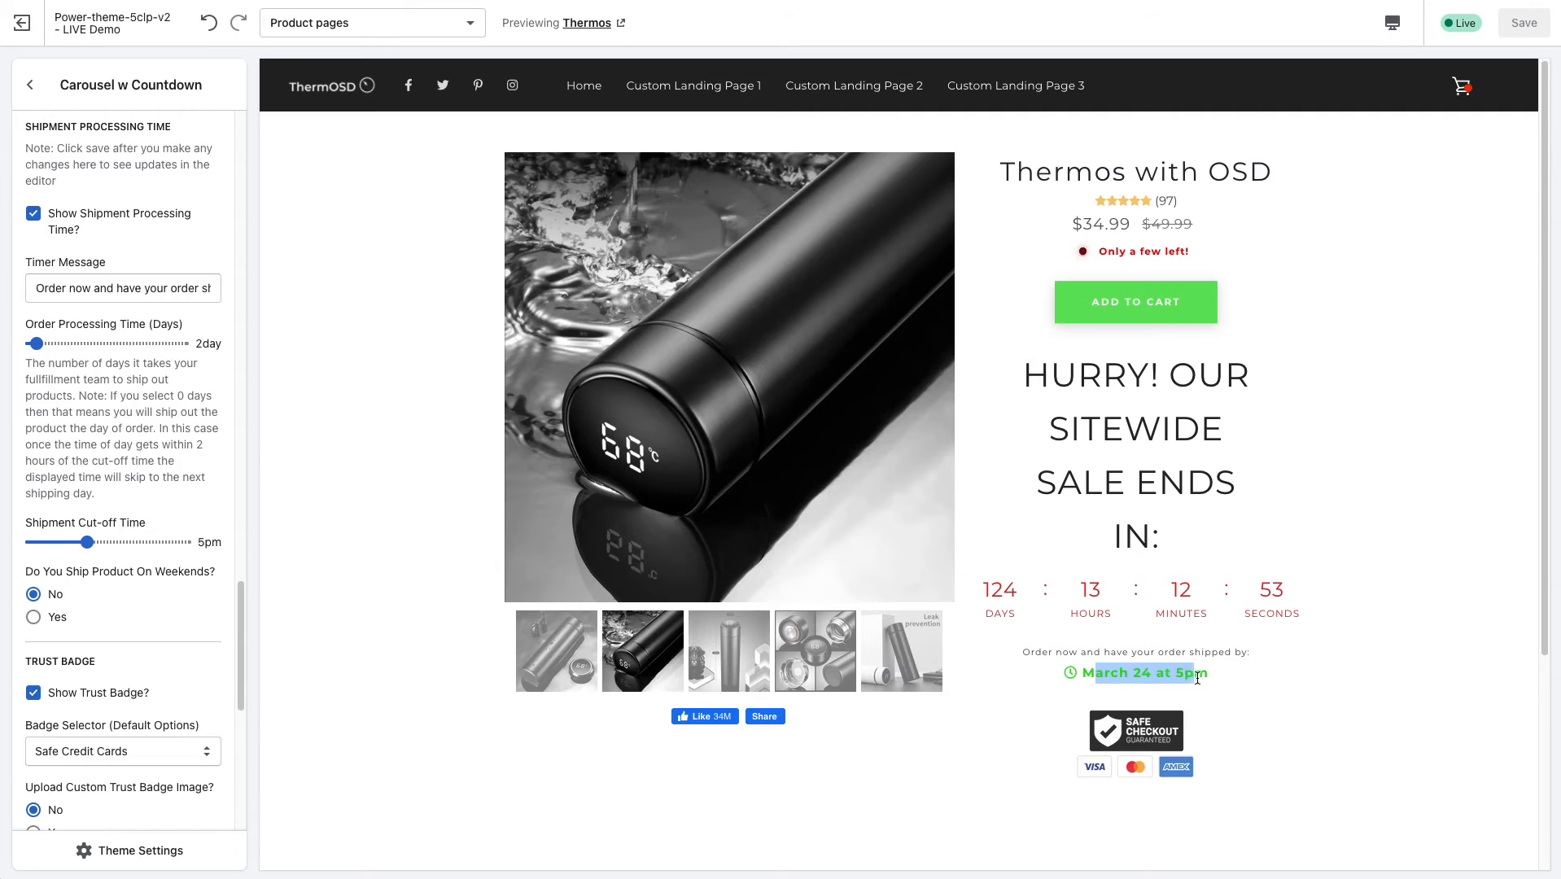
click(1197, 667)
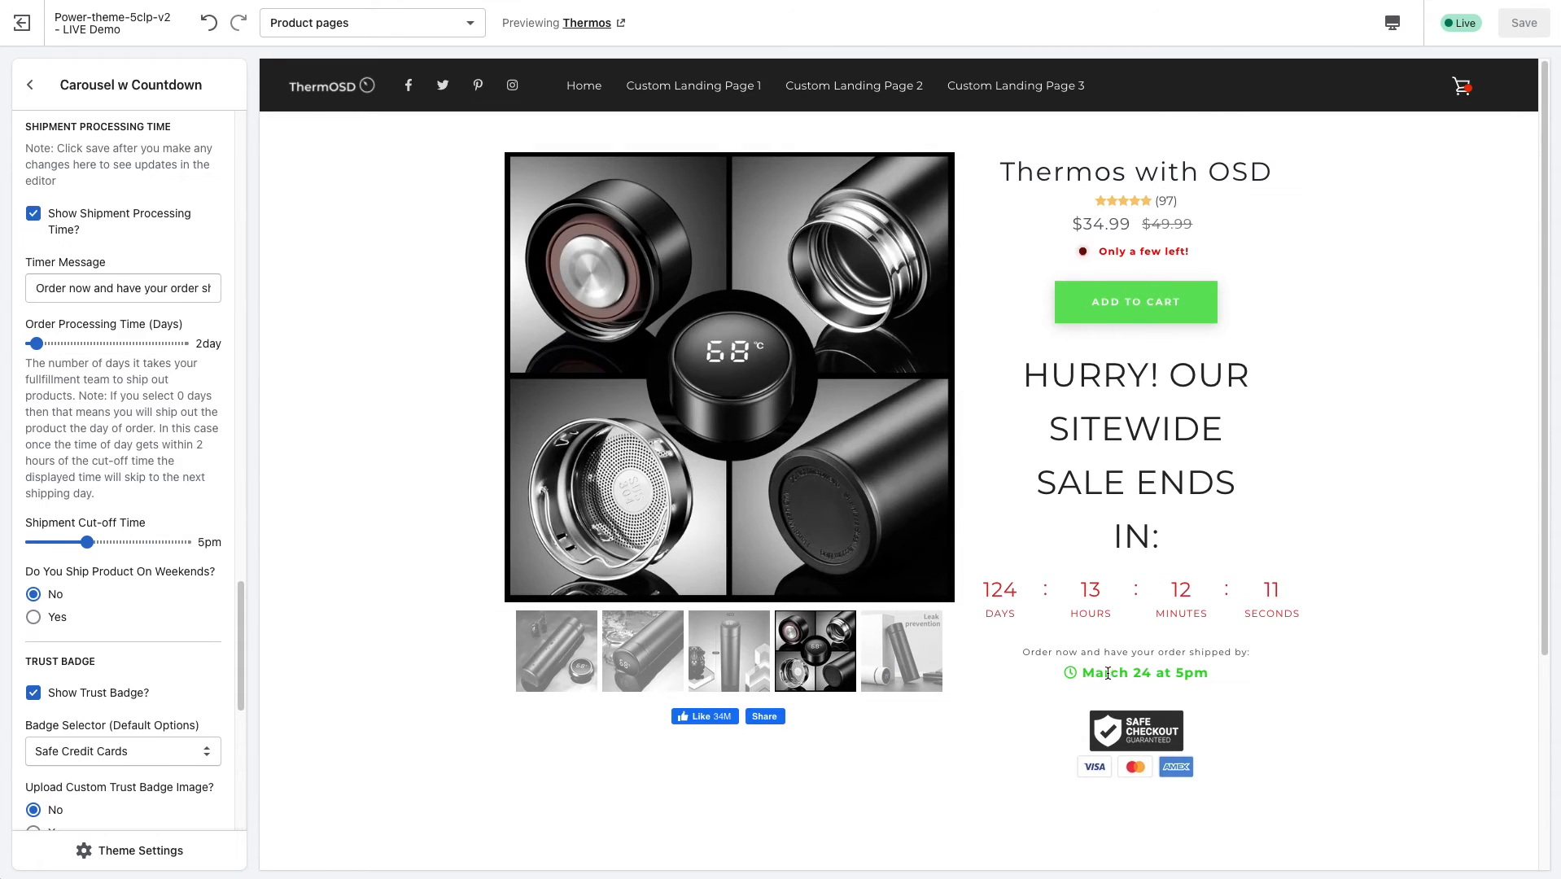
drag(1105, 672, 1205, 674)
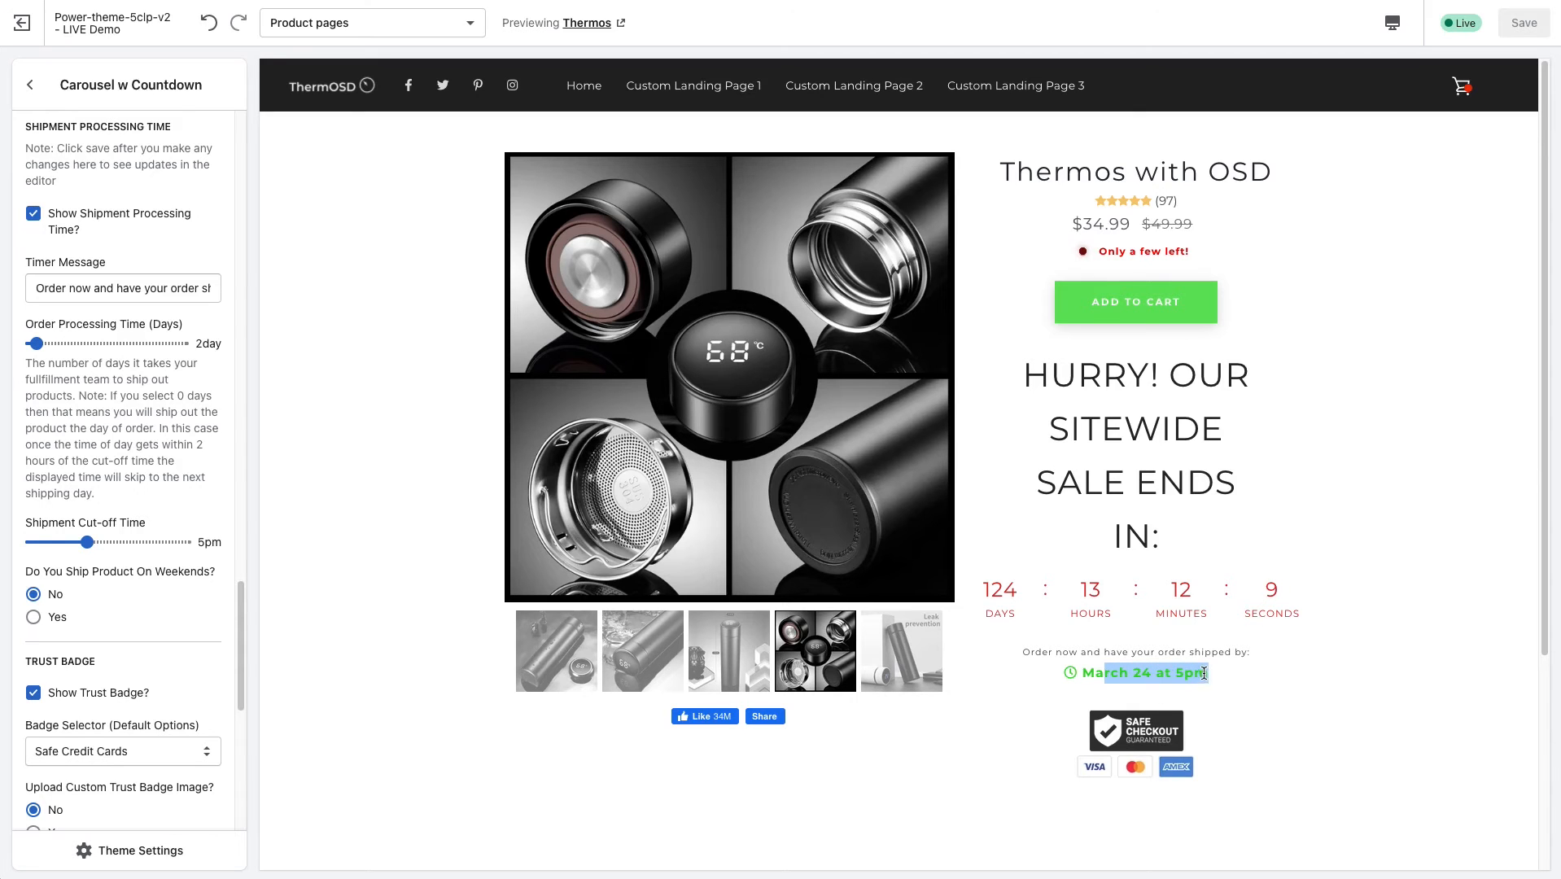
click(1116, 688)
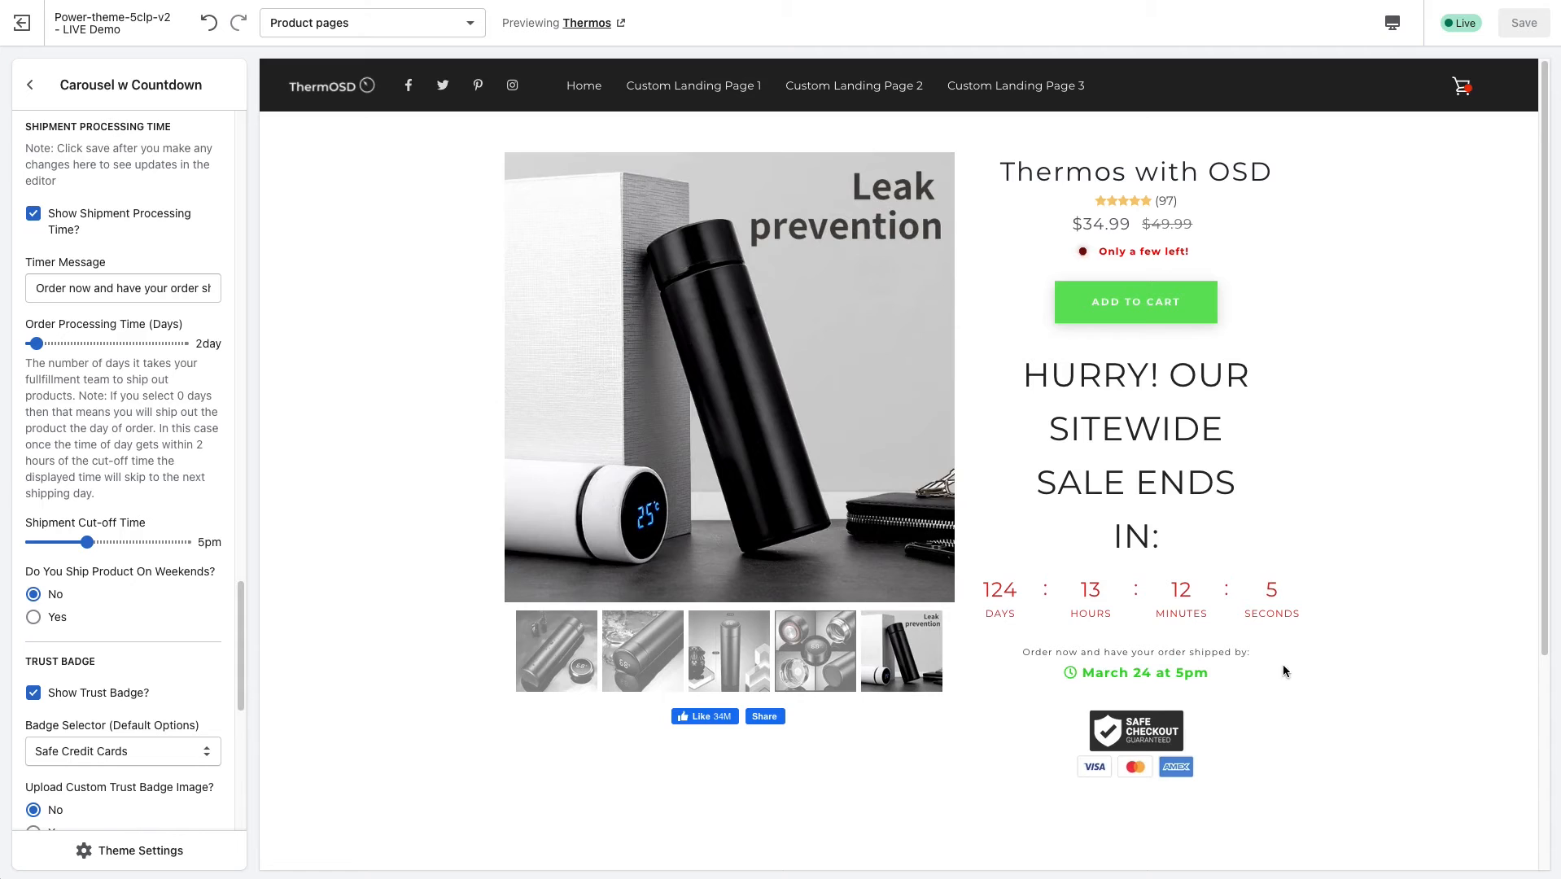
Try the Safe CCs, Shop Pay, Google, Apple trust badge, and set the badge selector to Stripe.
scroll(224, 675, down, 3)
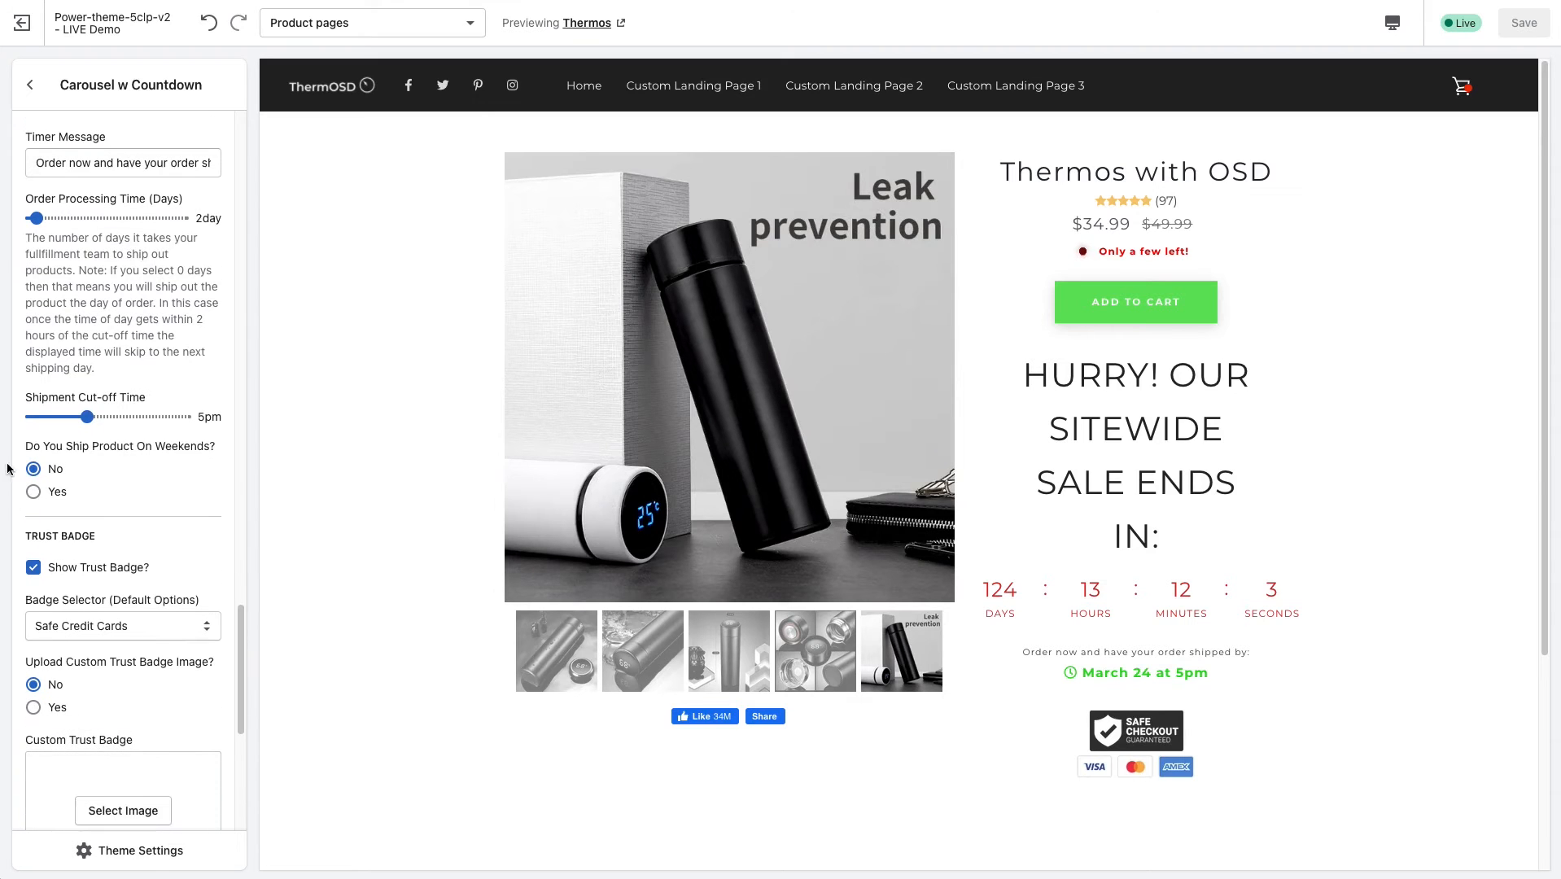
drag(243, 644, 242, 712)
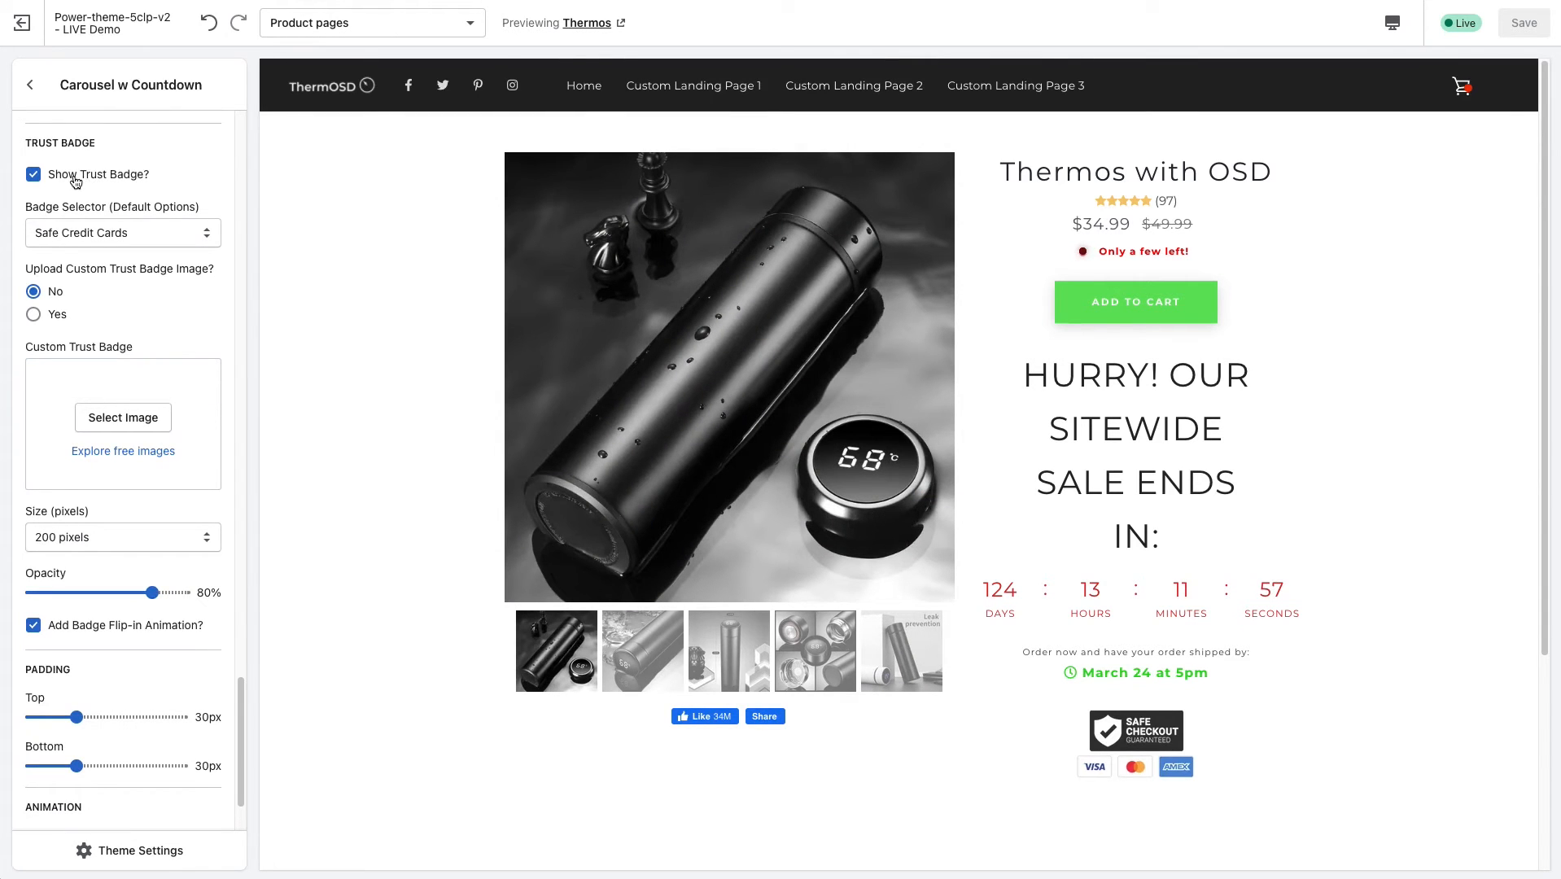
click(107, 233)
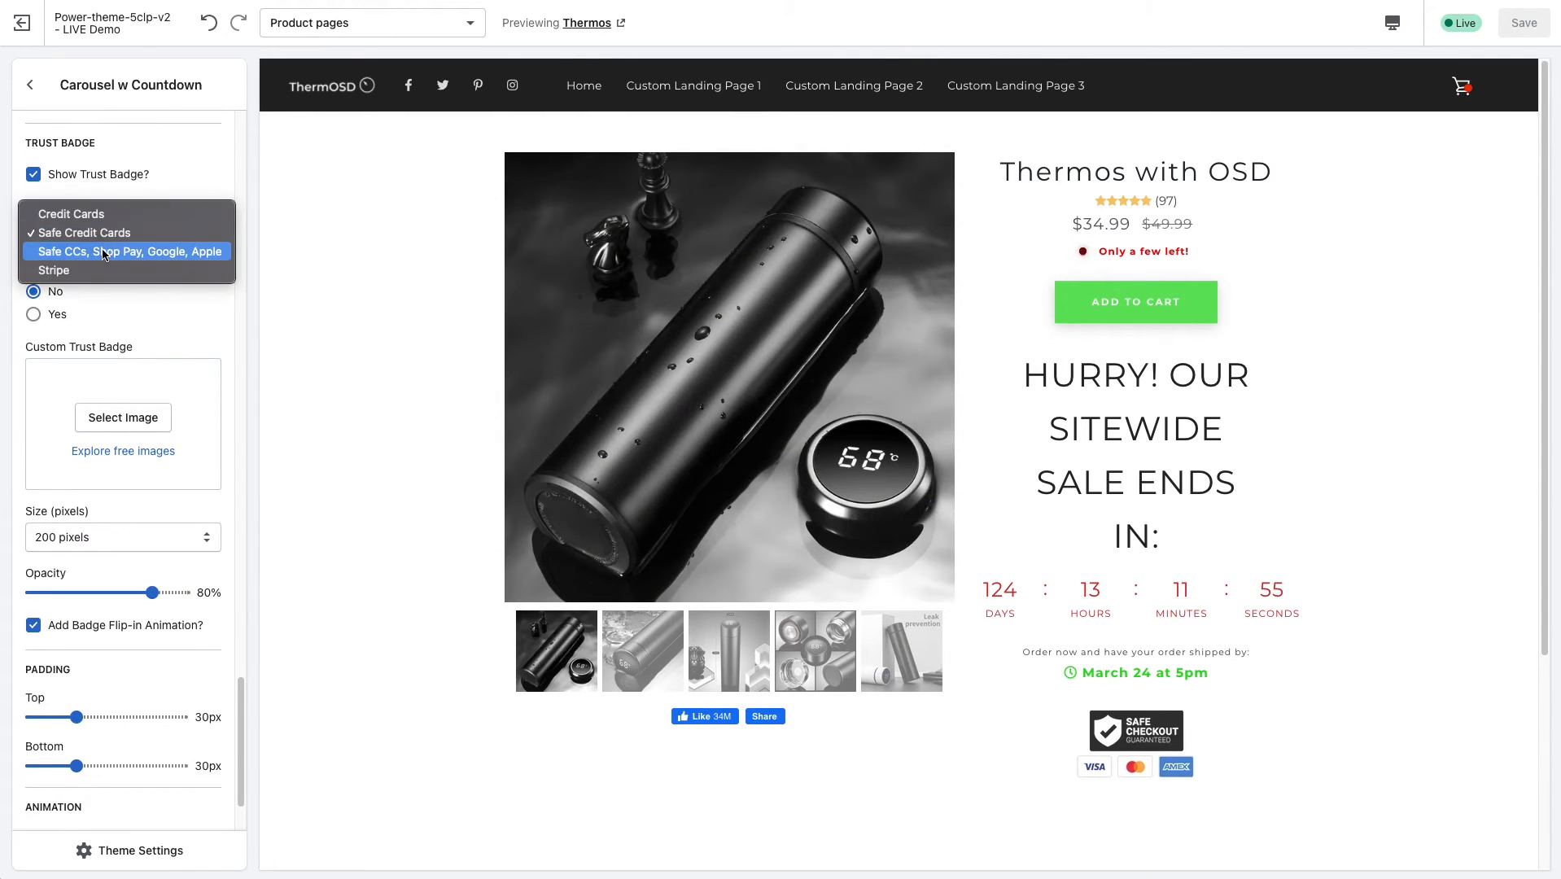
click(103, 250)
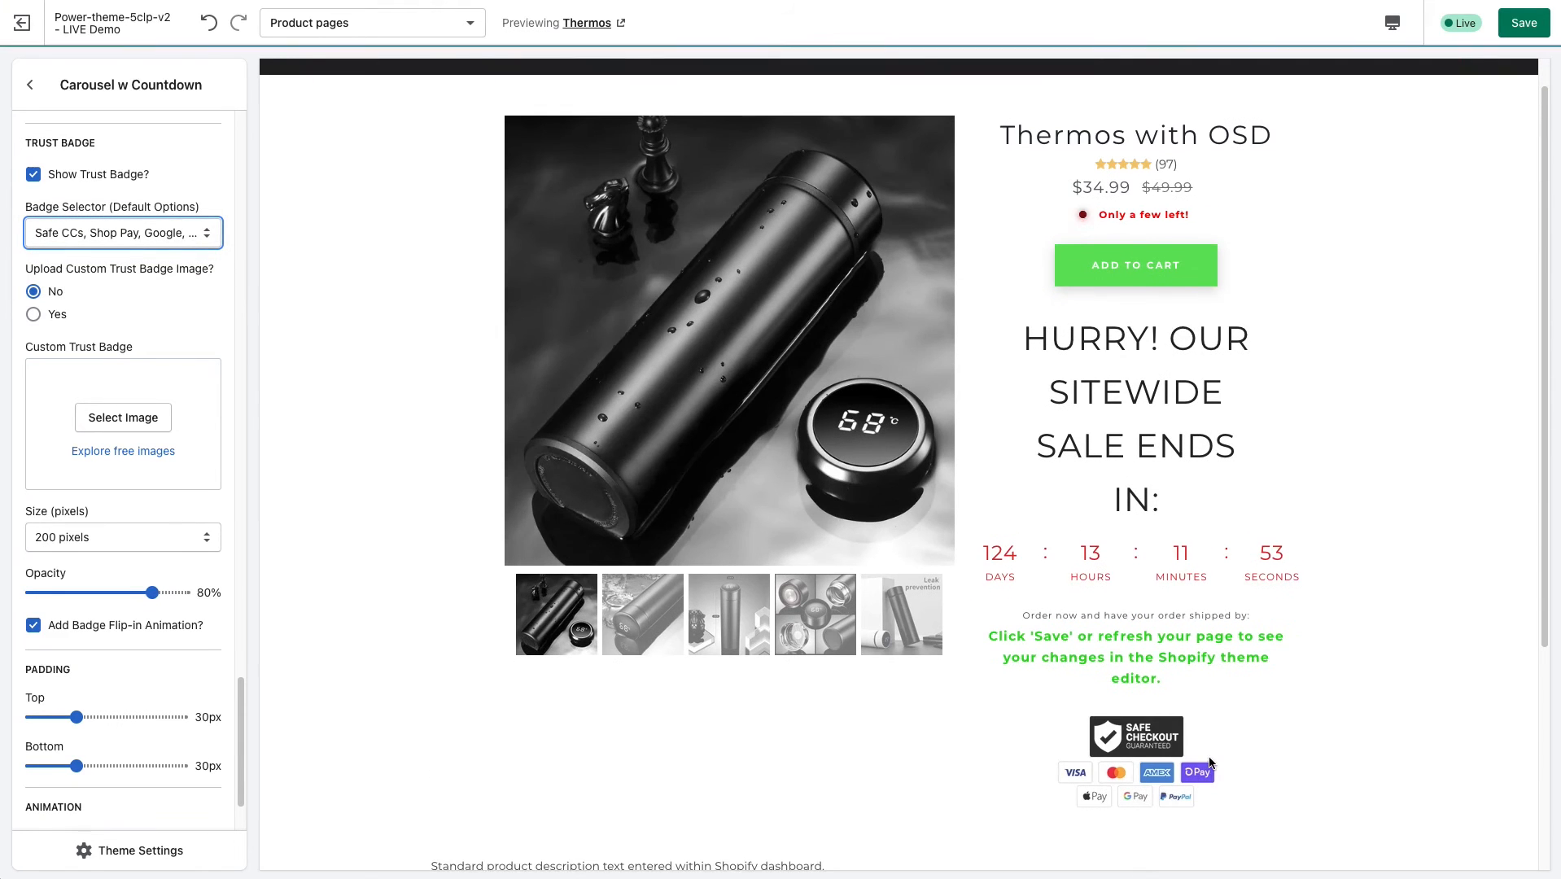
click(173, 243)
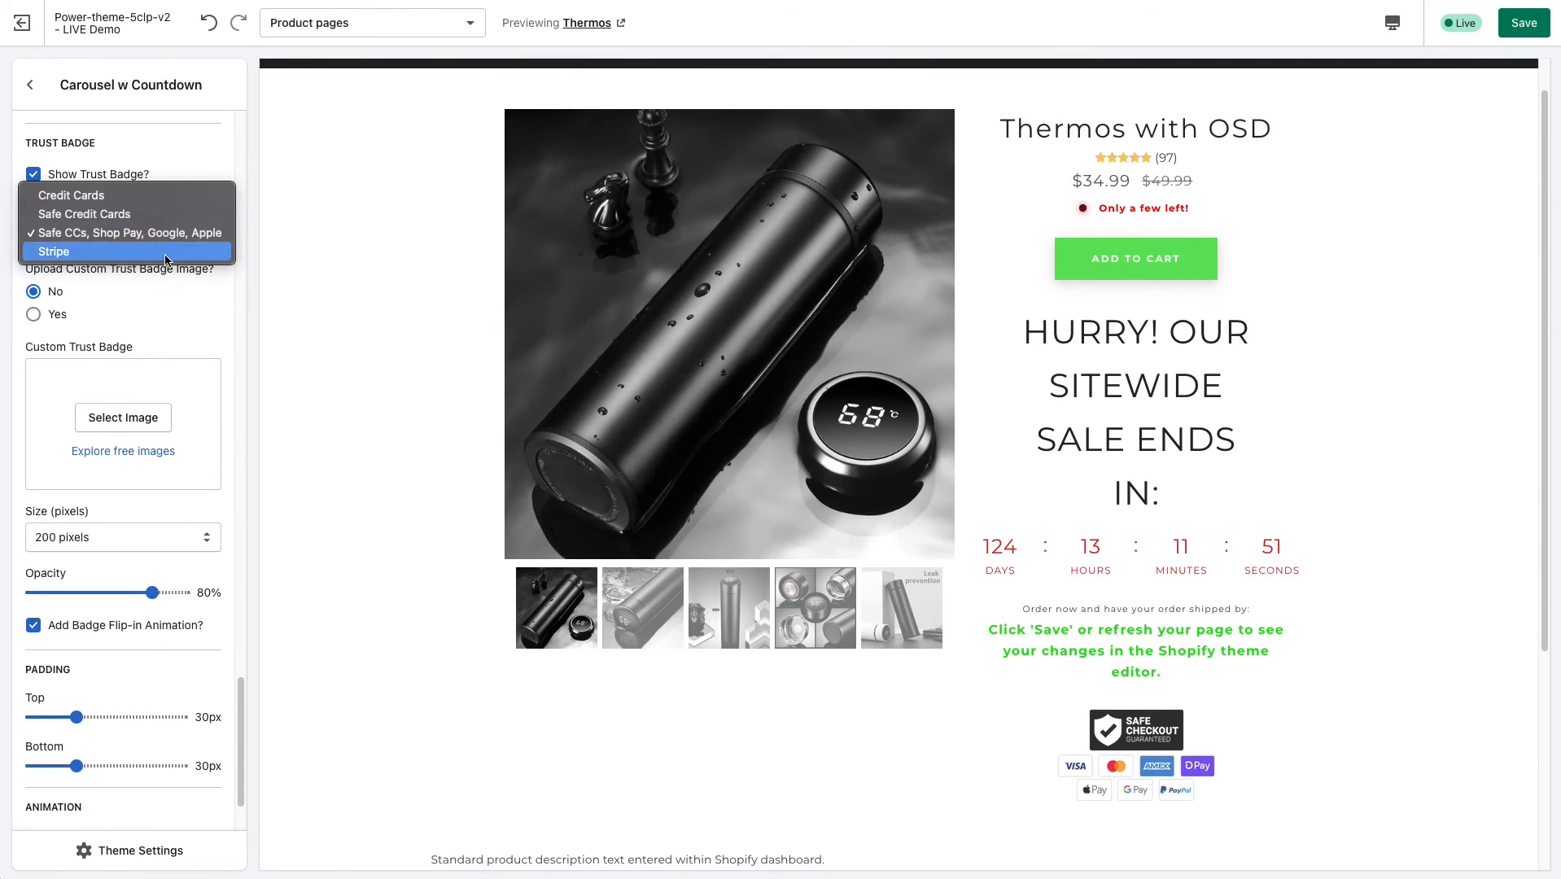
click(166, 257)
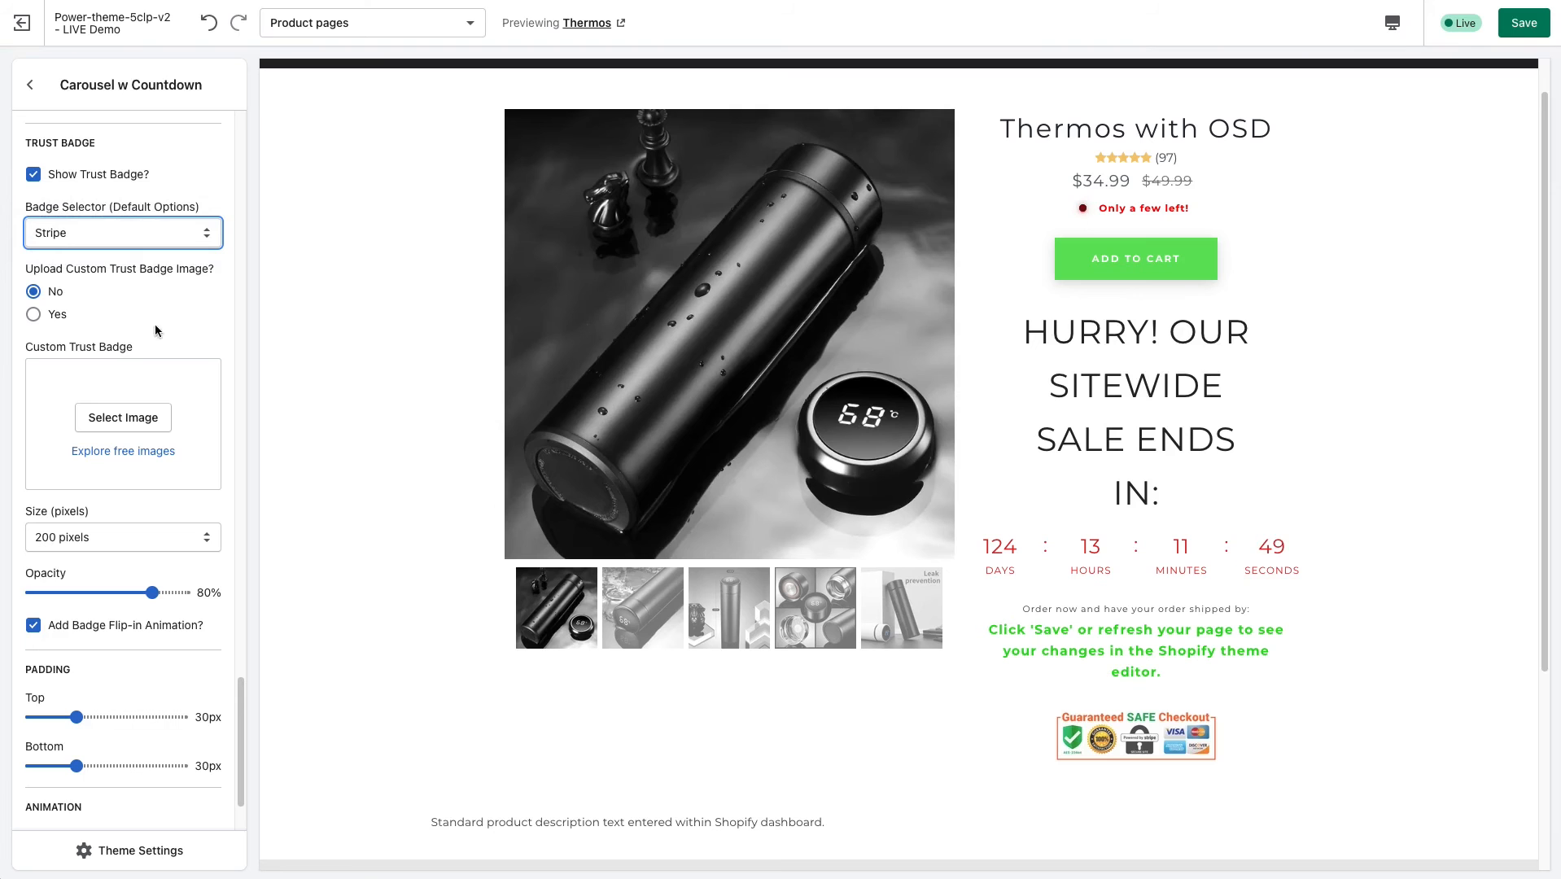
Enable the custom trust badge image and choose the tongue photo from the image library for it.
click(36, 315)
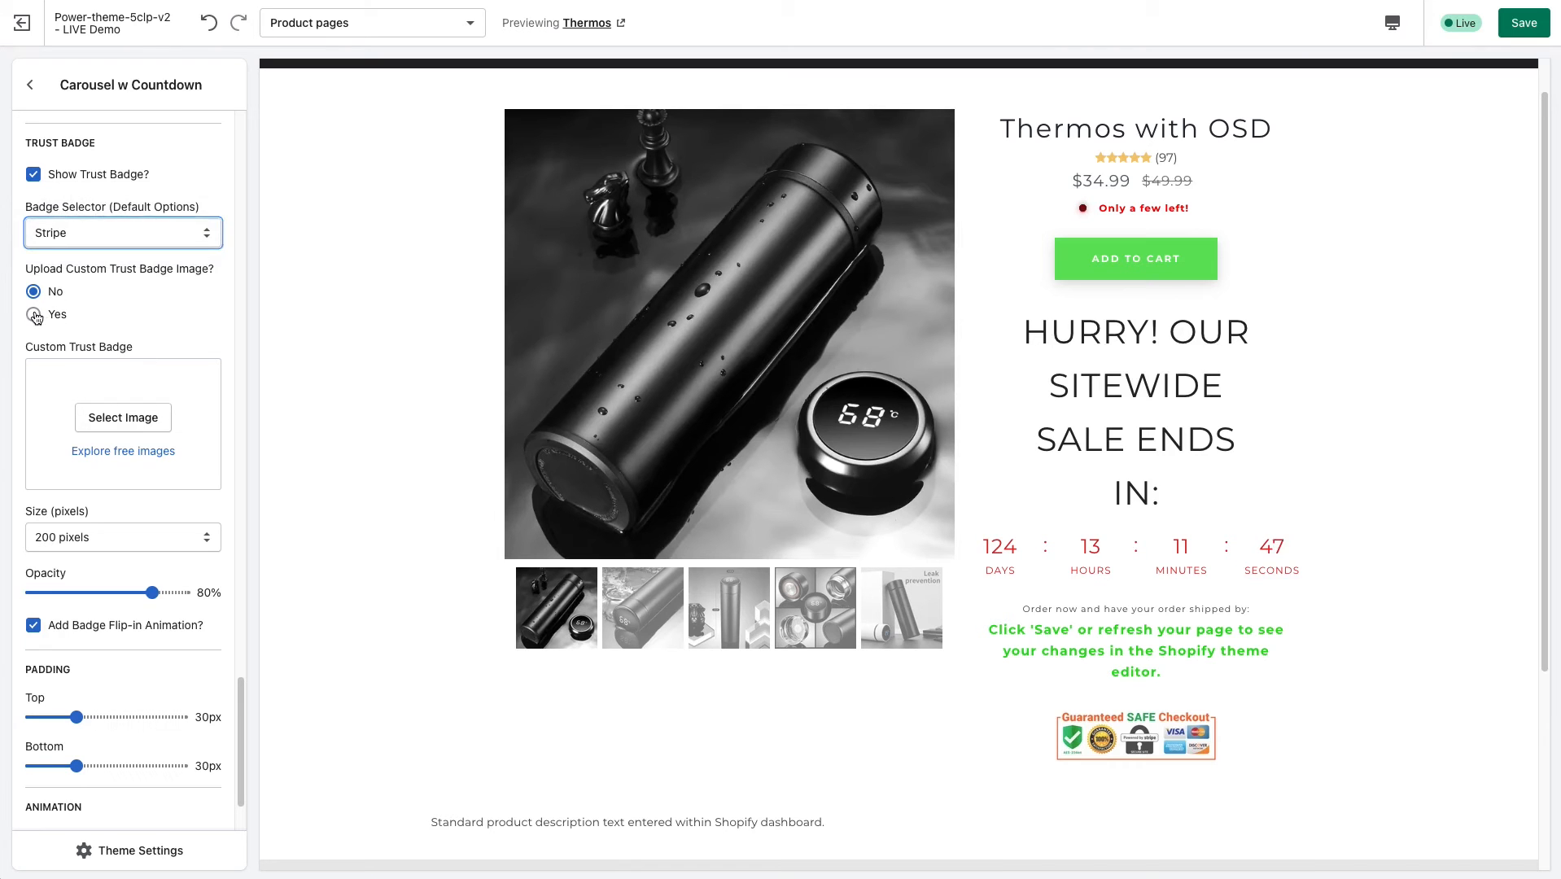
click(103, 419)
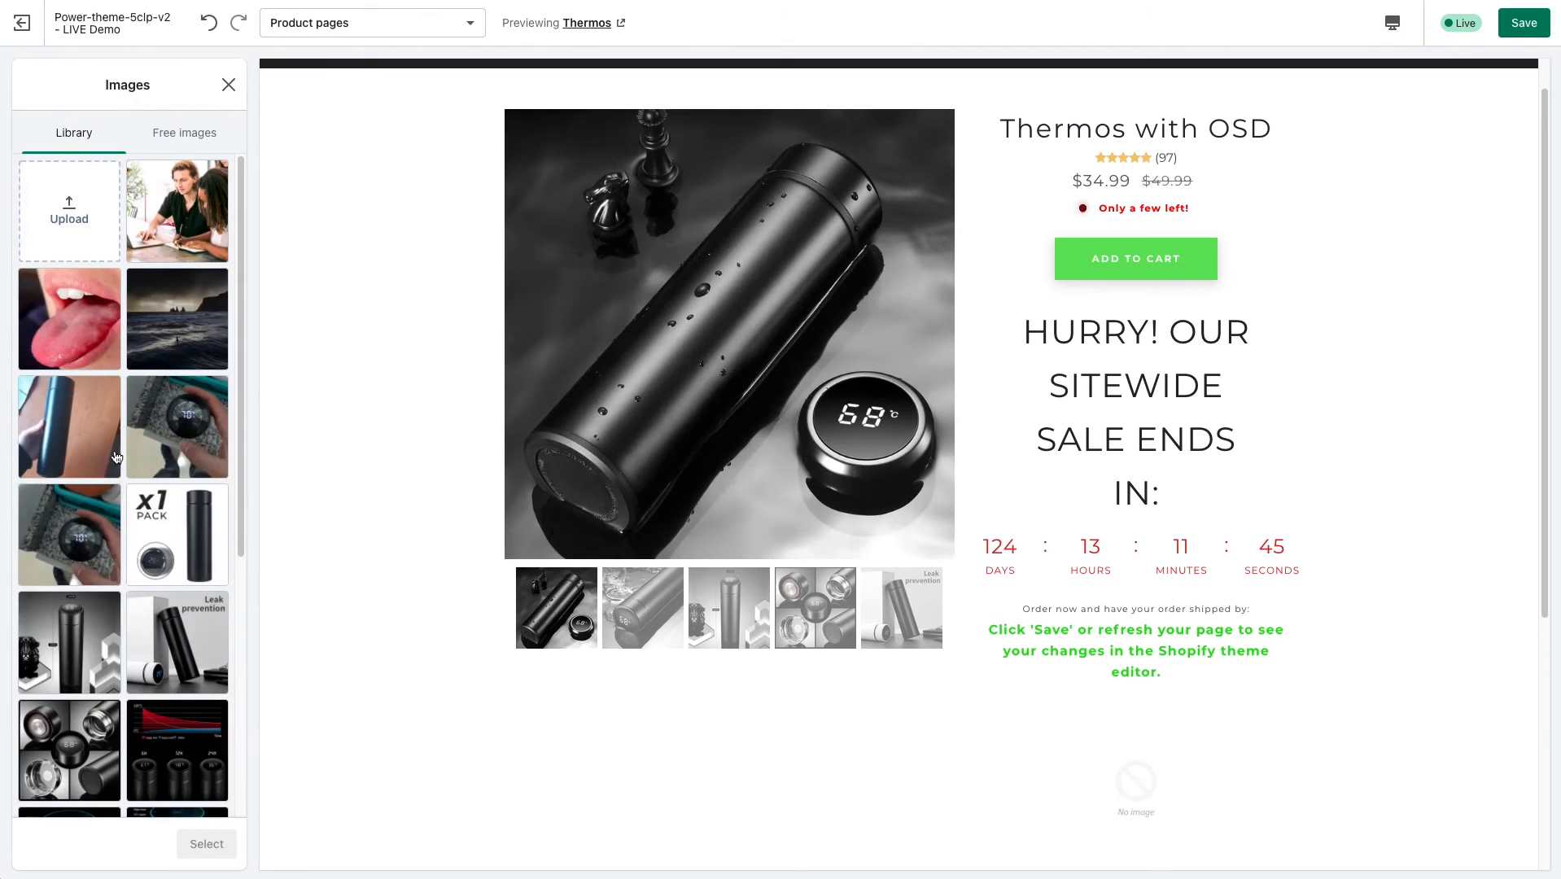
scroll(73, 422, down, 1)
click(69, 292)
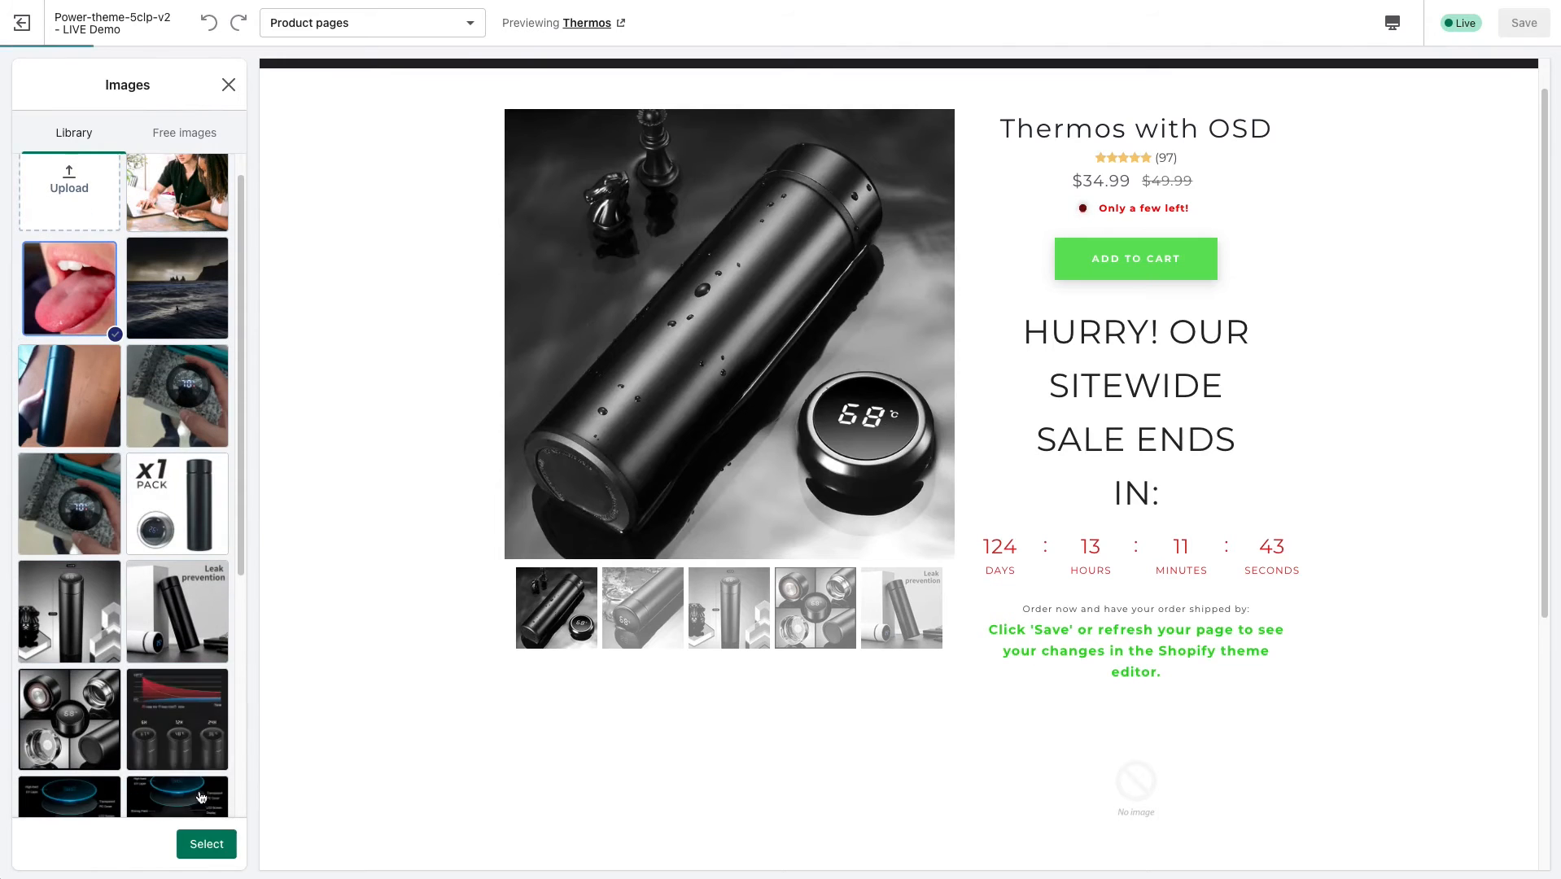
click(206, 844)
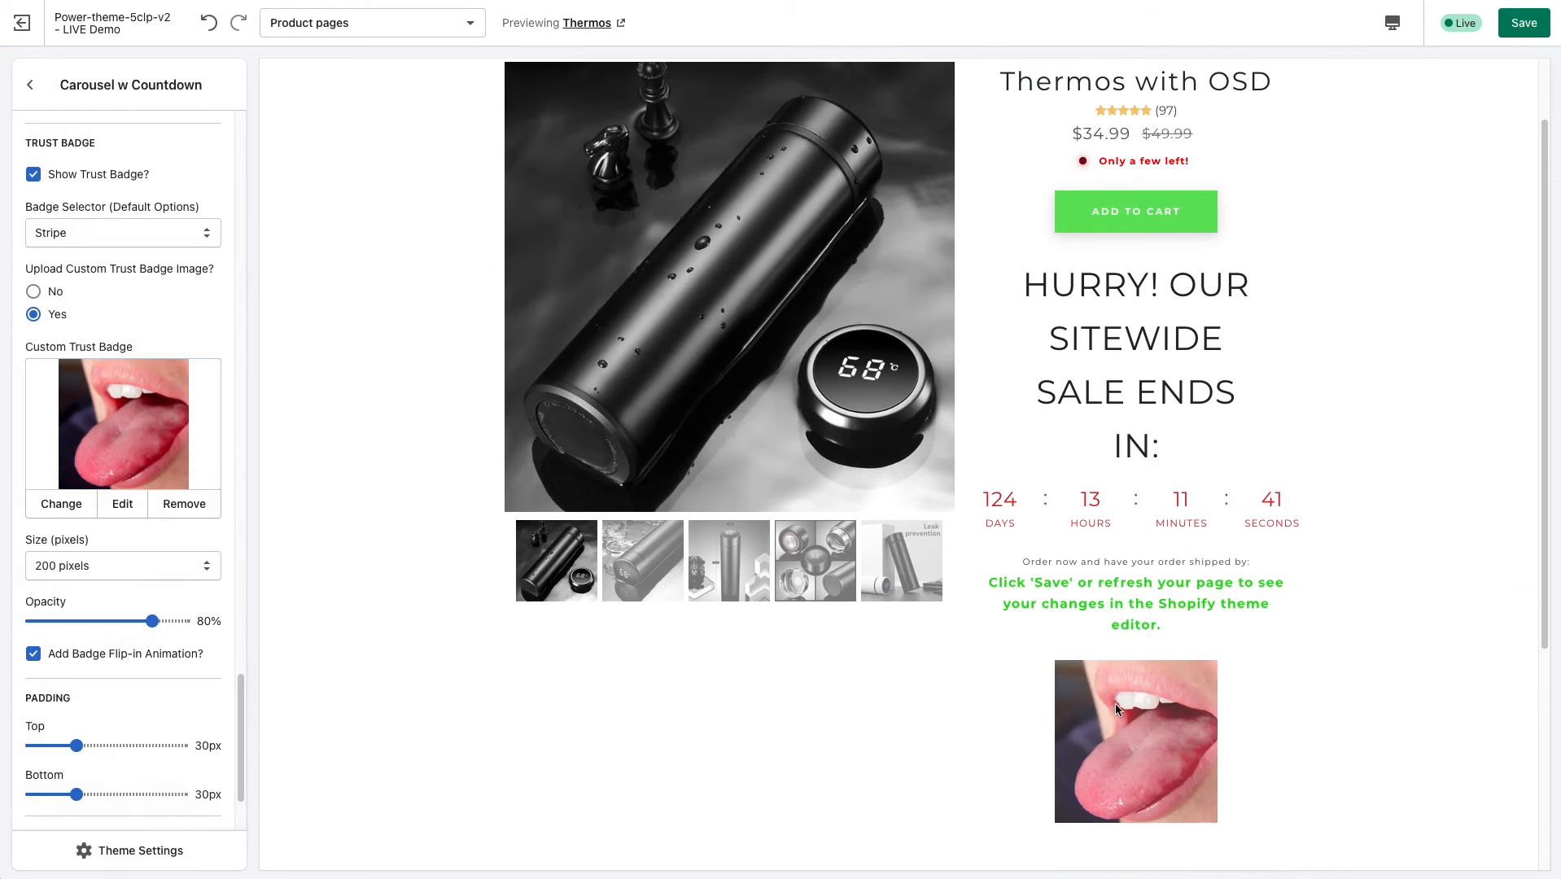
Set the custom trust badge's size to 300 pixels.
scroll(885, 674, down, 1)
click(122, 566)
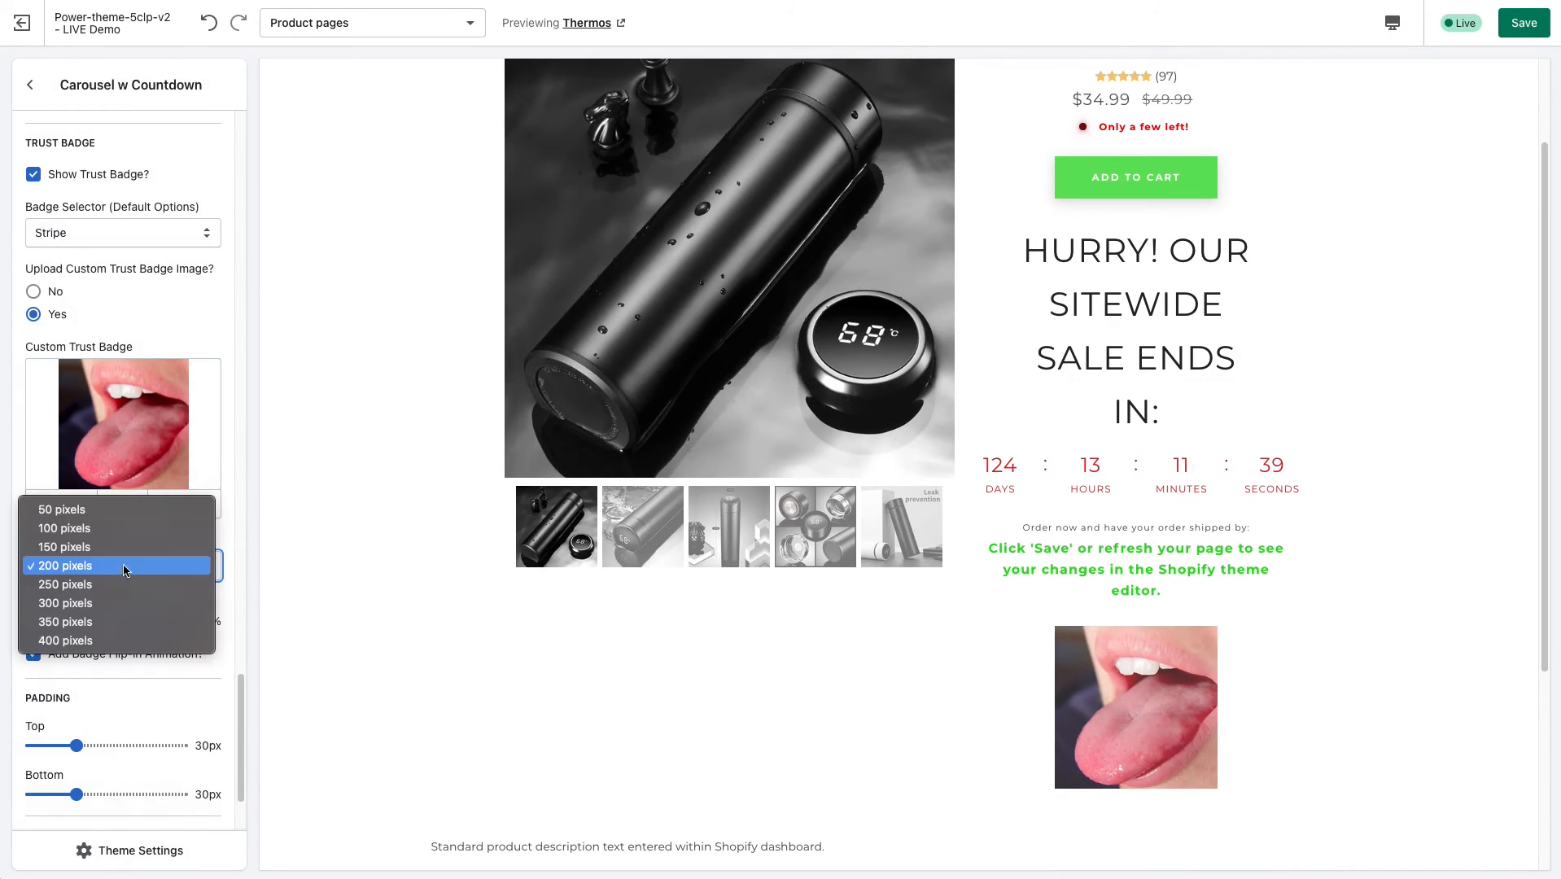
click(126, 604)
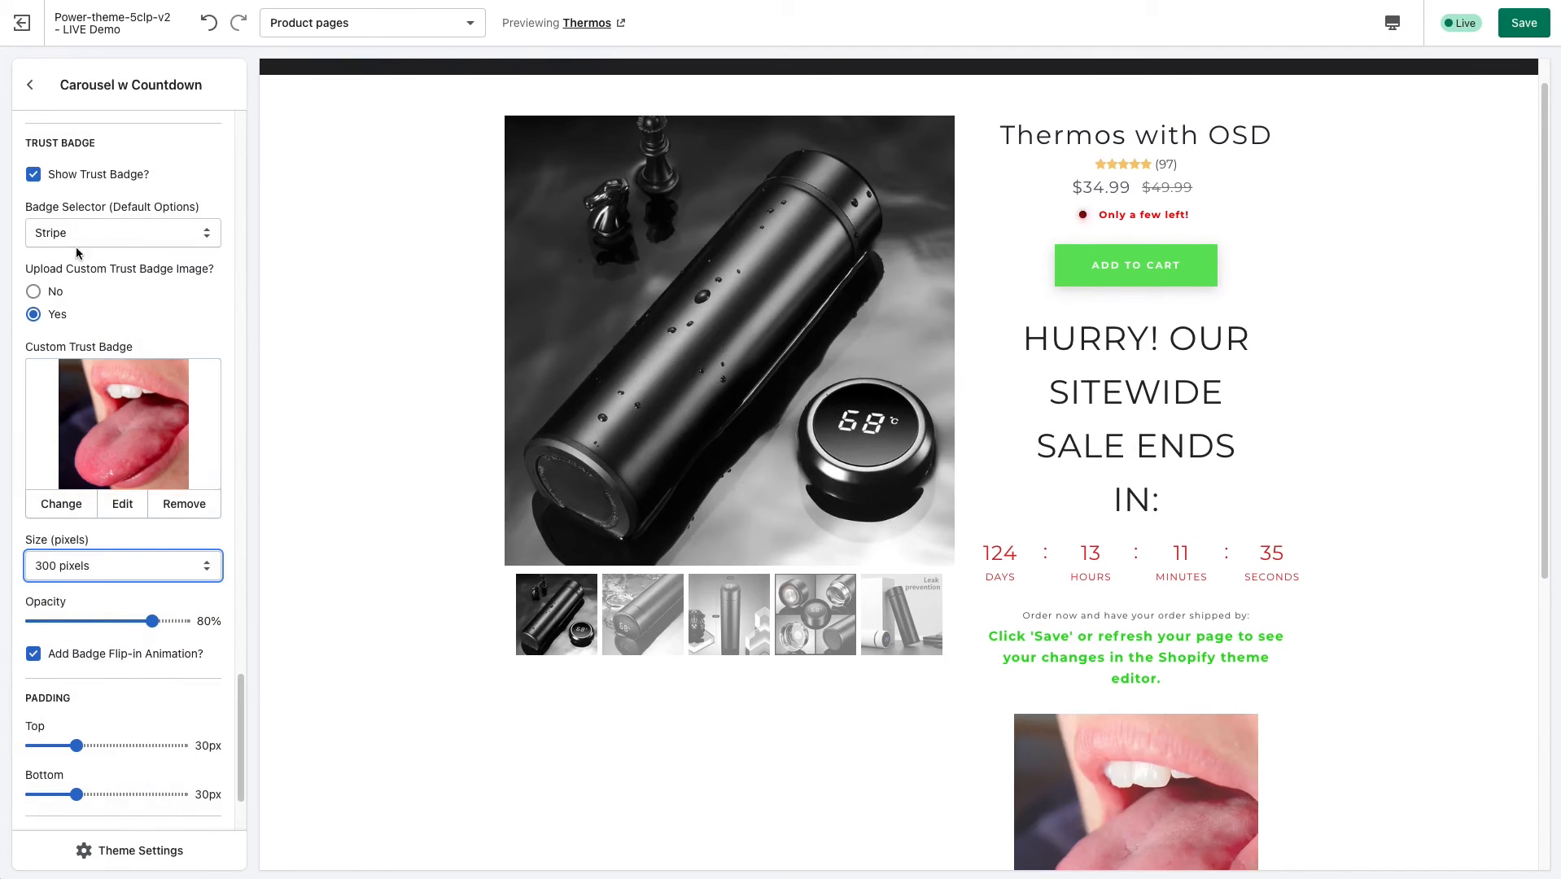
Turn off the custom trust badge image and set the default Stripe badge's size to 400 pixels.
click(33, 292)
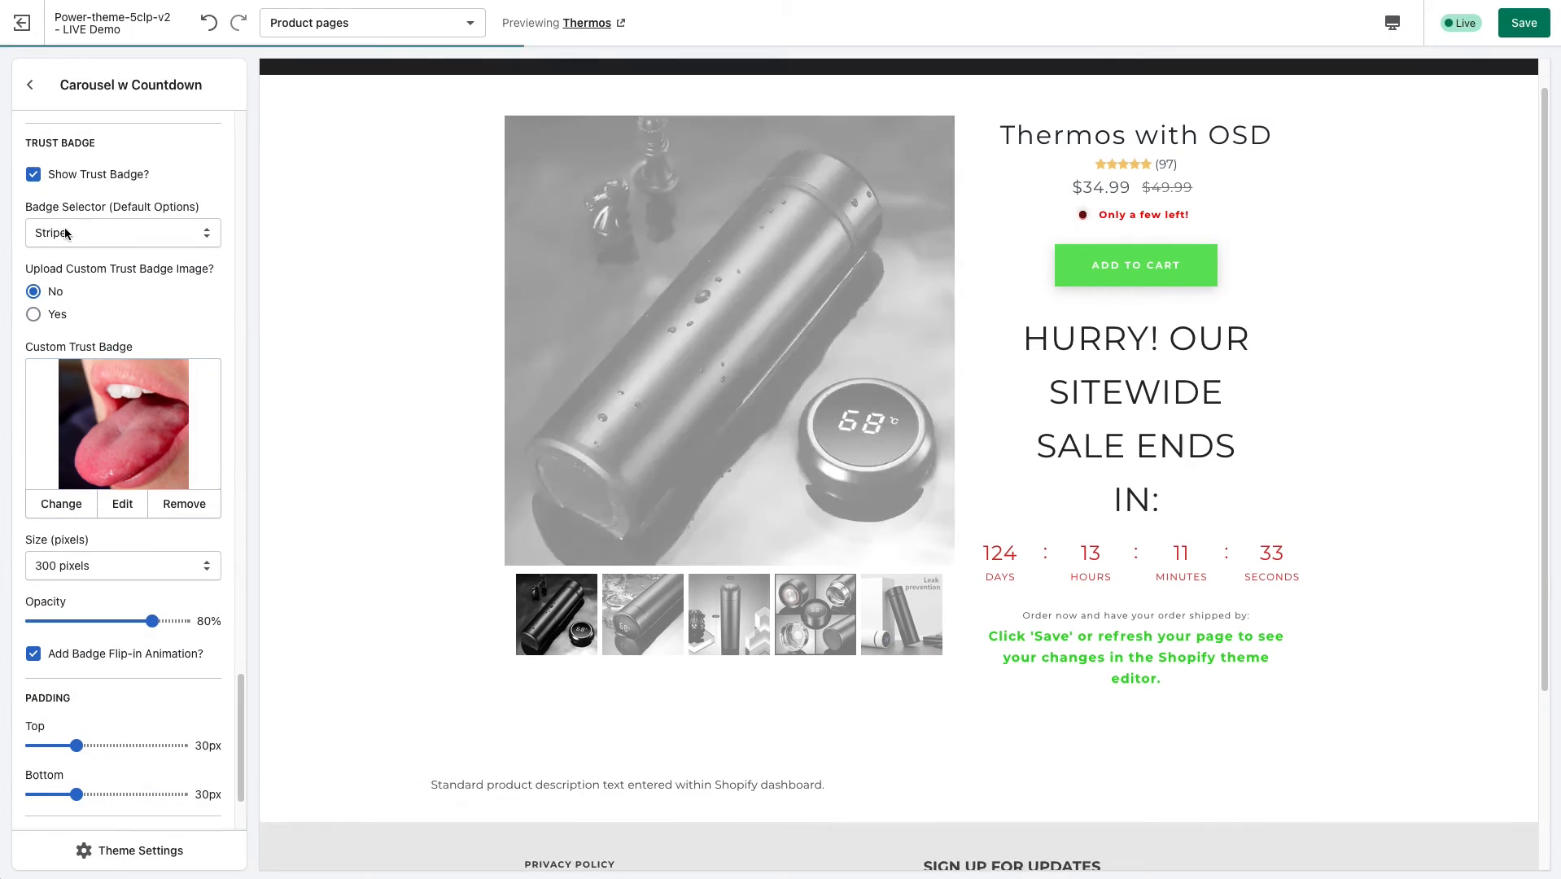
click(108, 569)
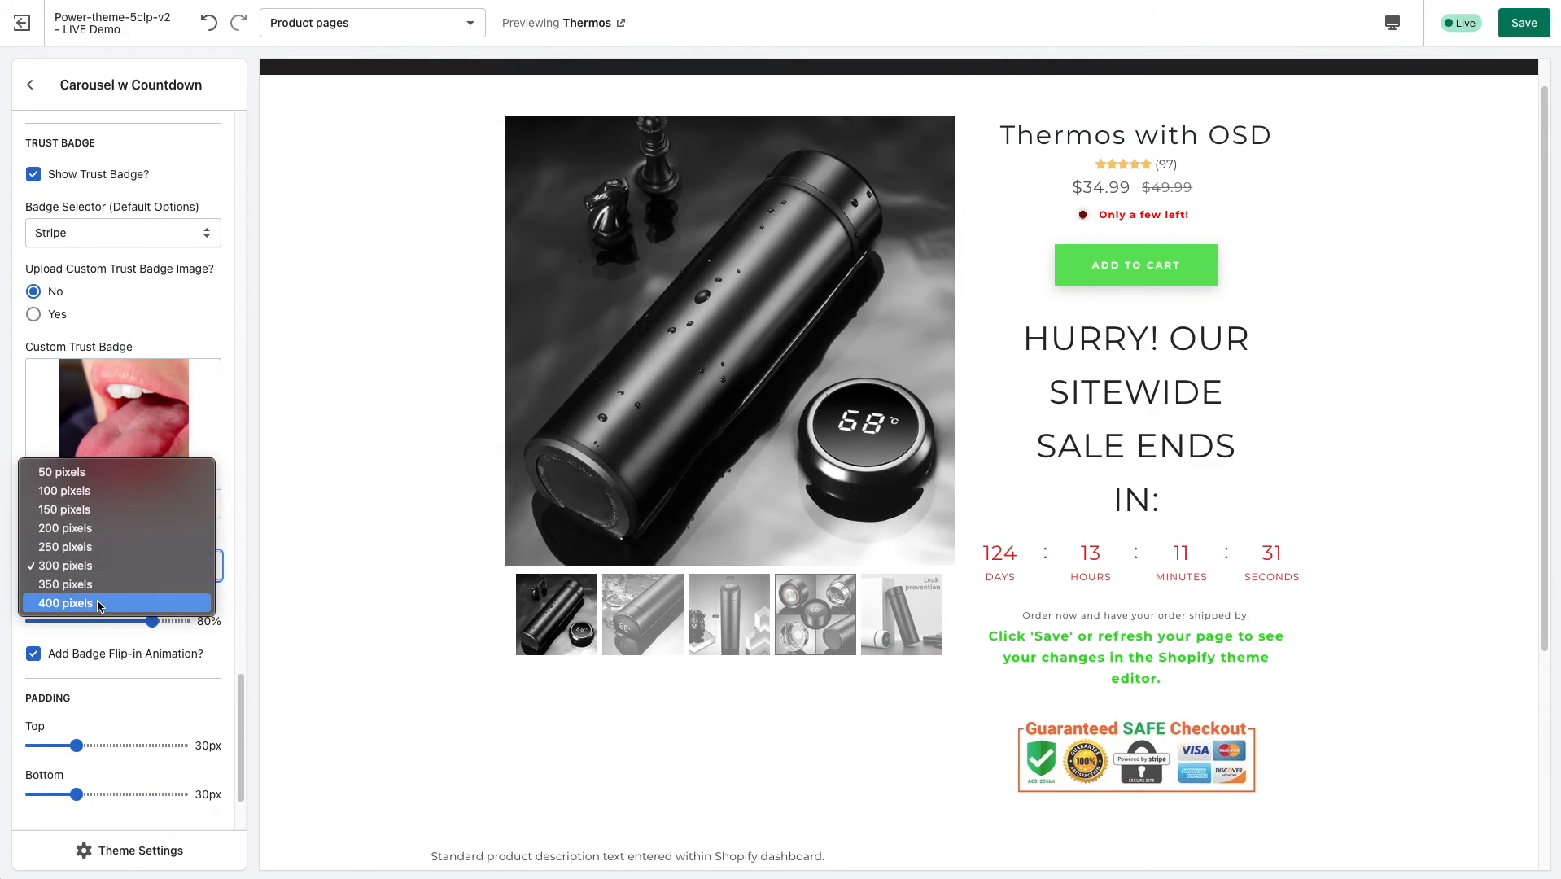
click(397, 651)
key(Down)
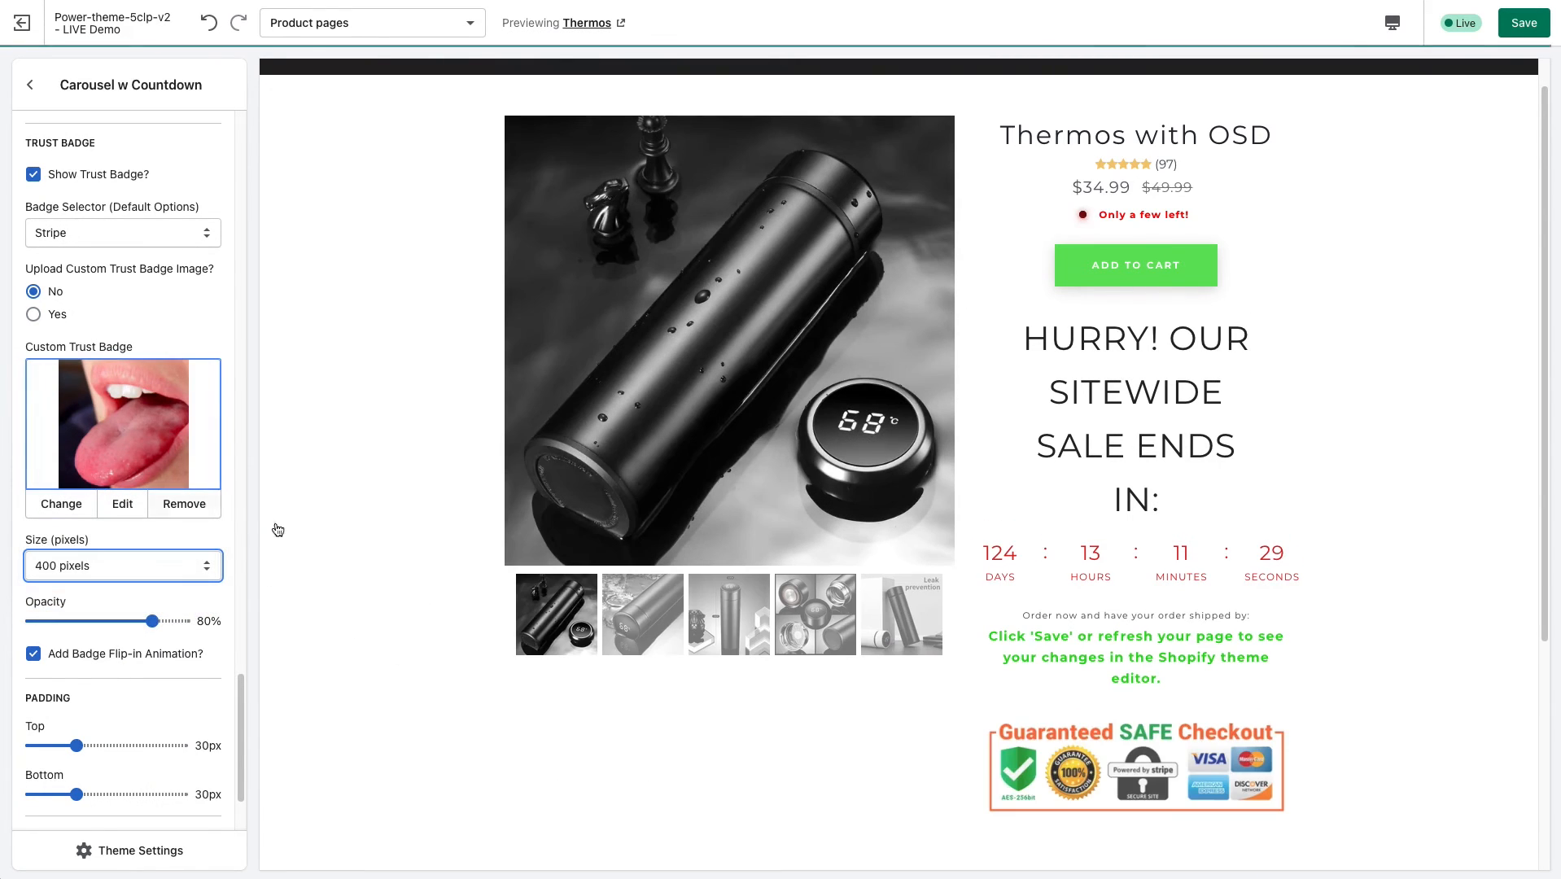
Set the Carousel w Countdown section's padding to 60 px at the top and 80 px at the bottom.
scroll(147, 669, down, 2)
scroll(148, 670, down, 3)
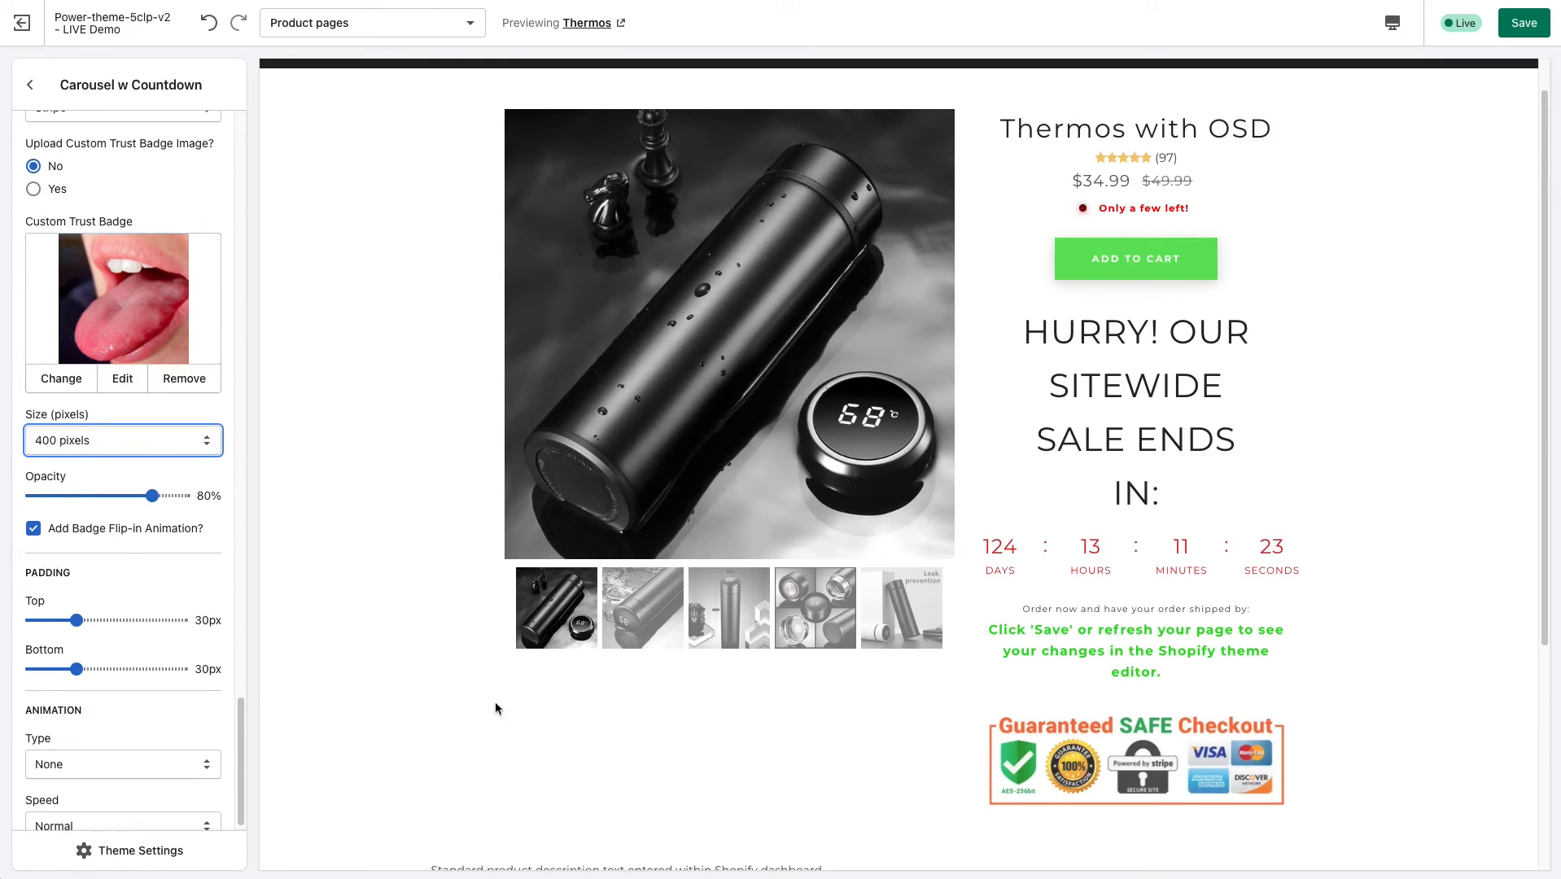
scroll(967, 815, down, 1)
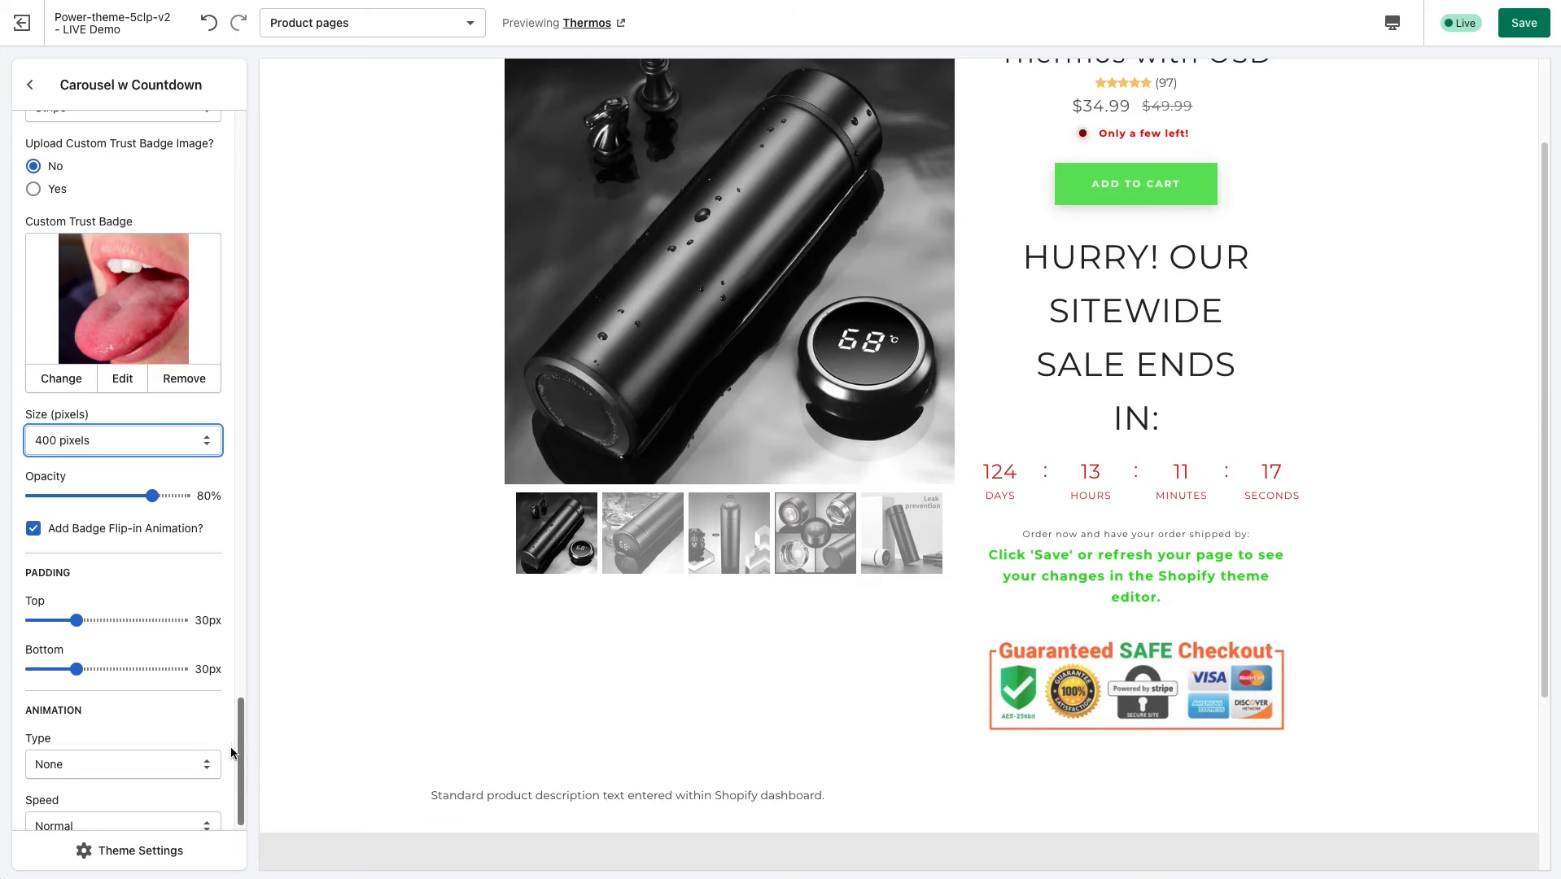
scroll(45, 580, down, 1)
click(125, 598)
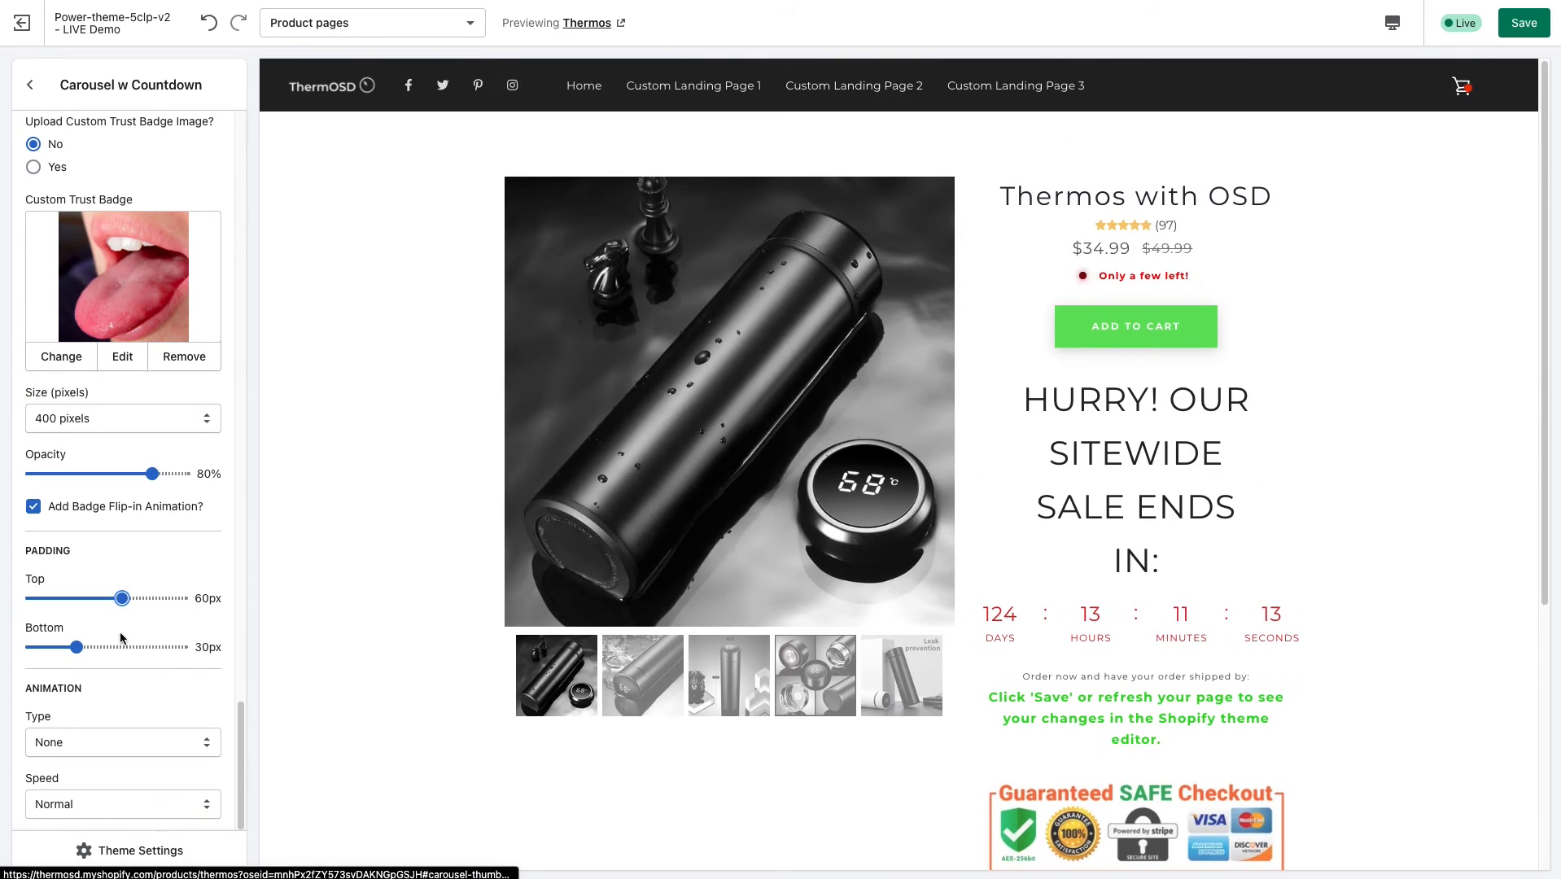
click(153, 647)
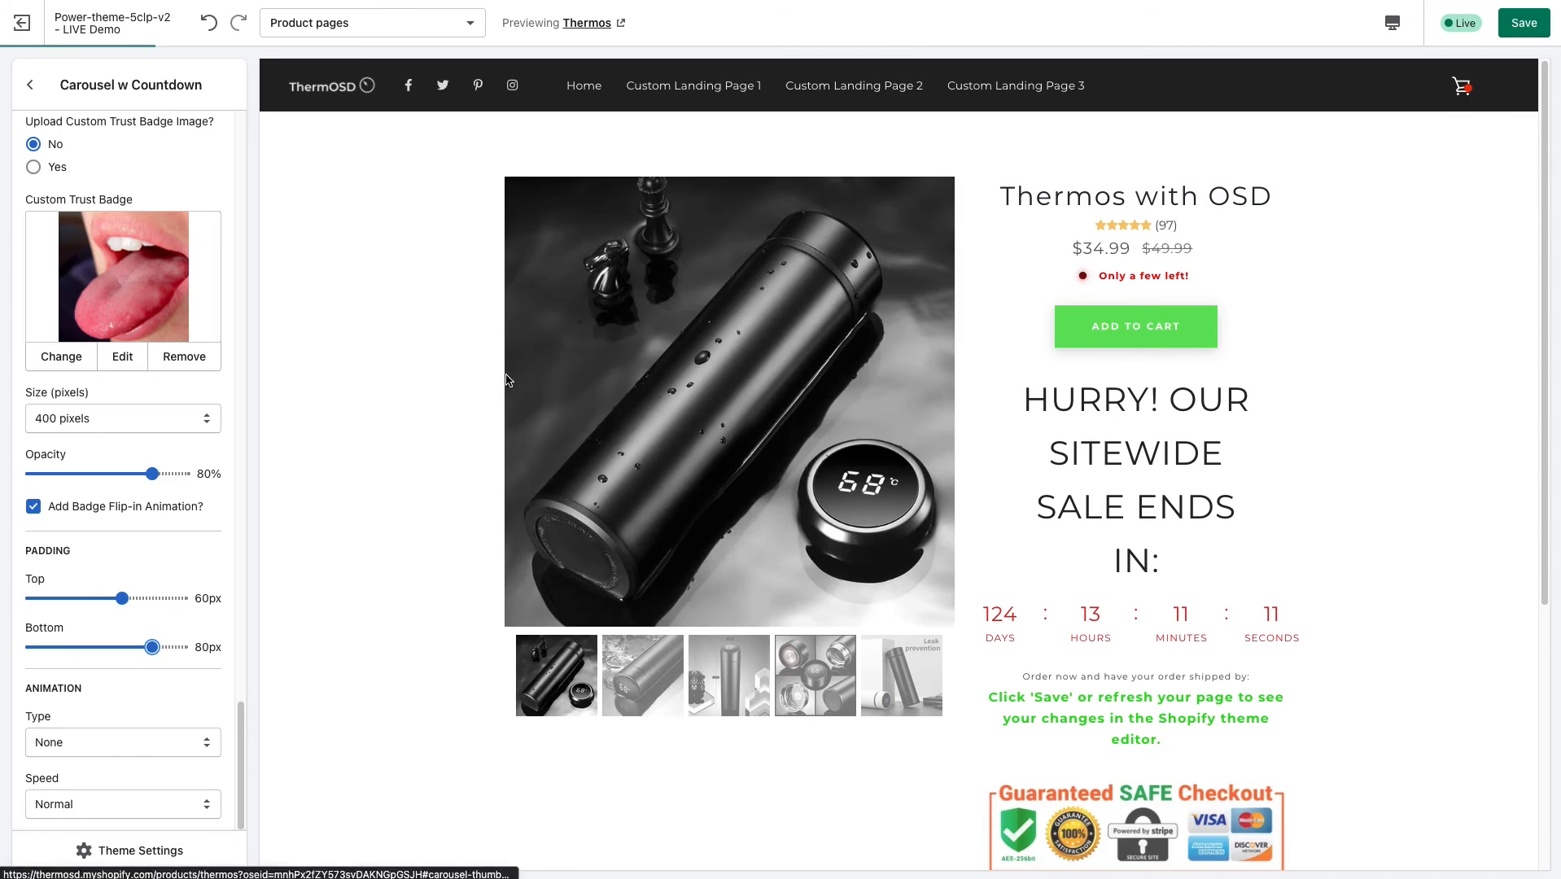
scroll(552, 531, down, 4)
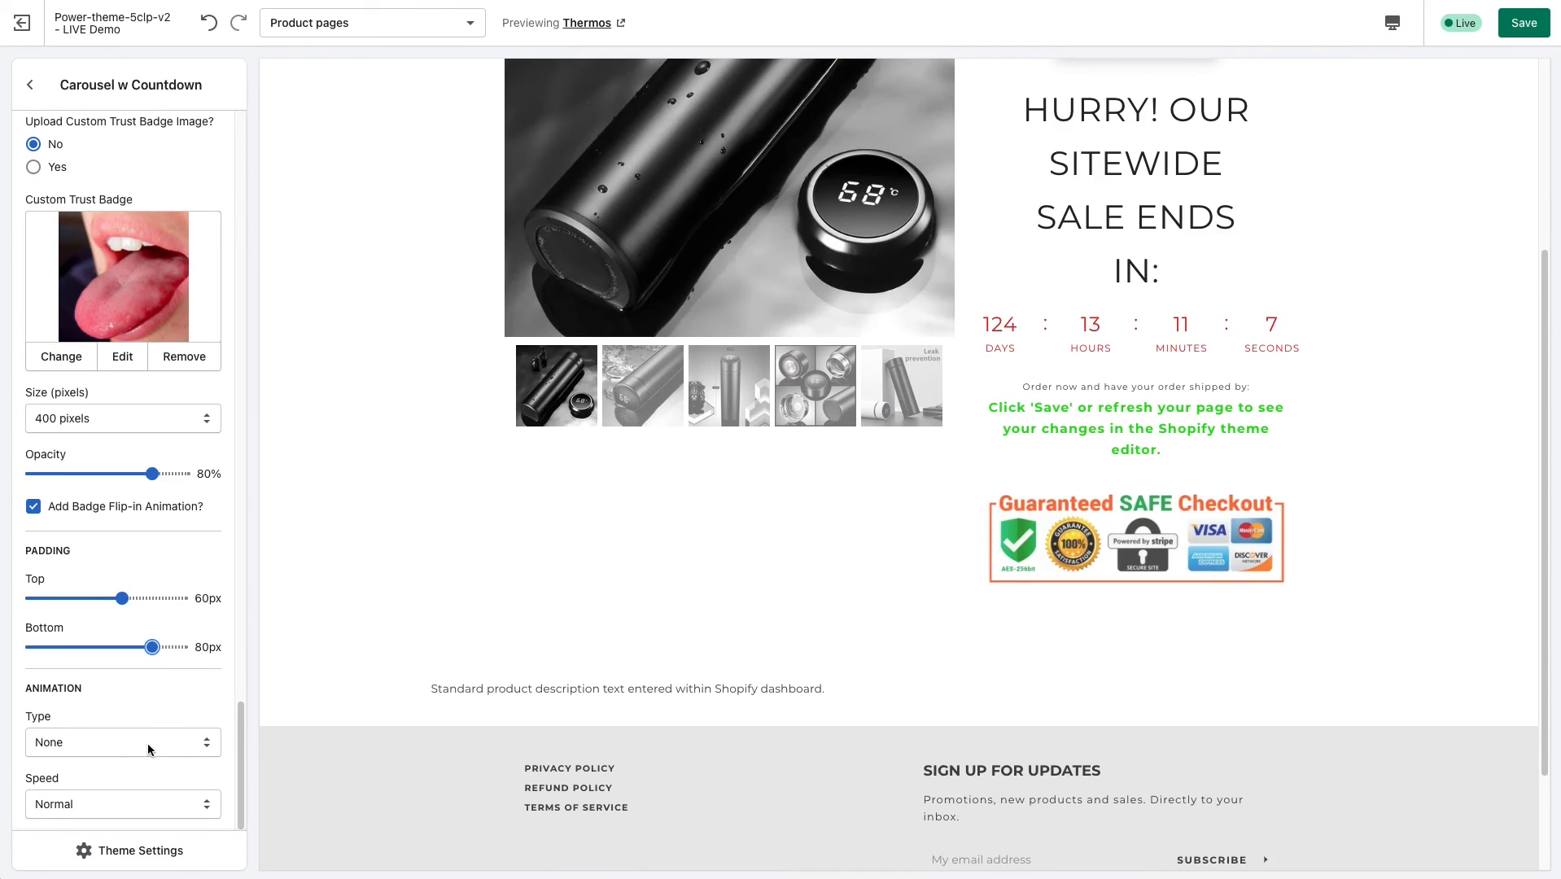
Highlight the standard description text in the product preview and open the Product Description section's settings.
click(31, 85)
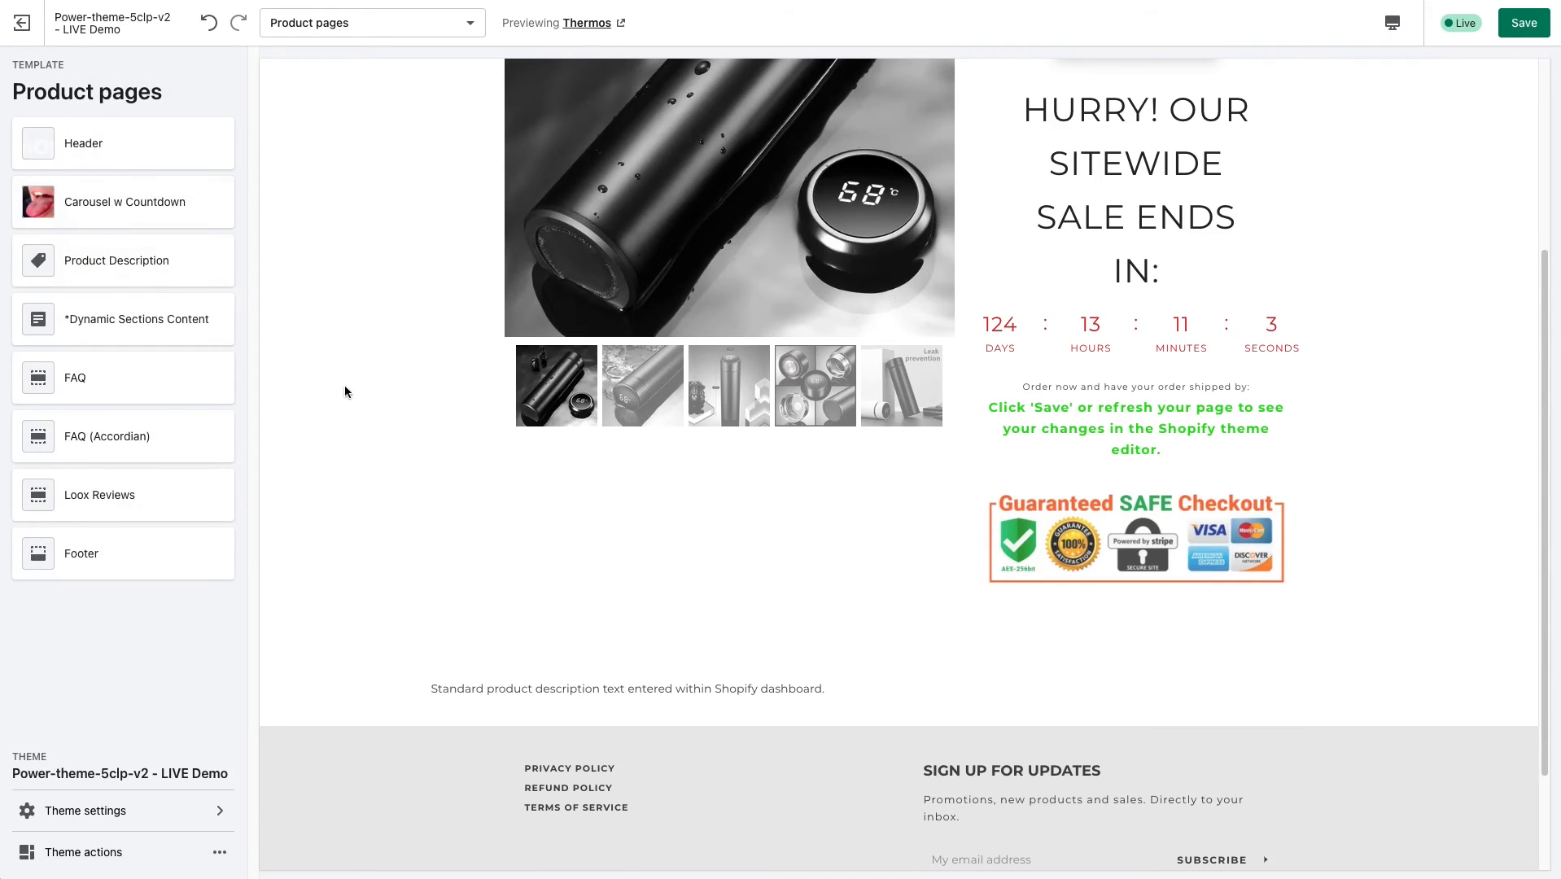
scroll(344, 385, up, 4)
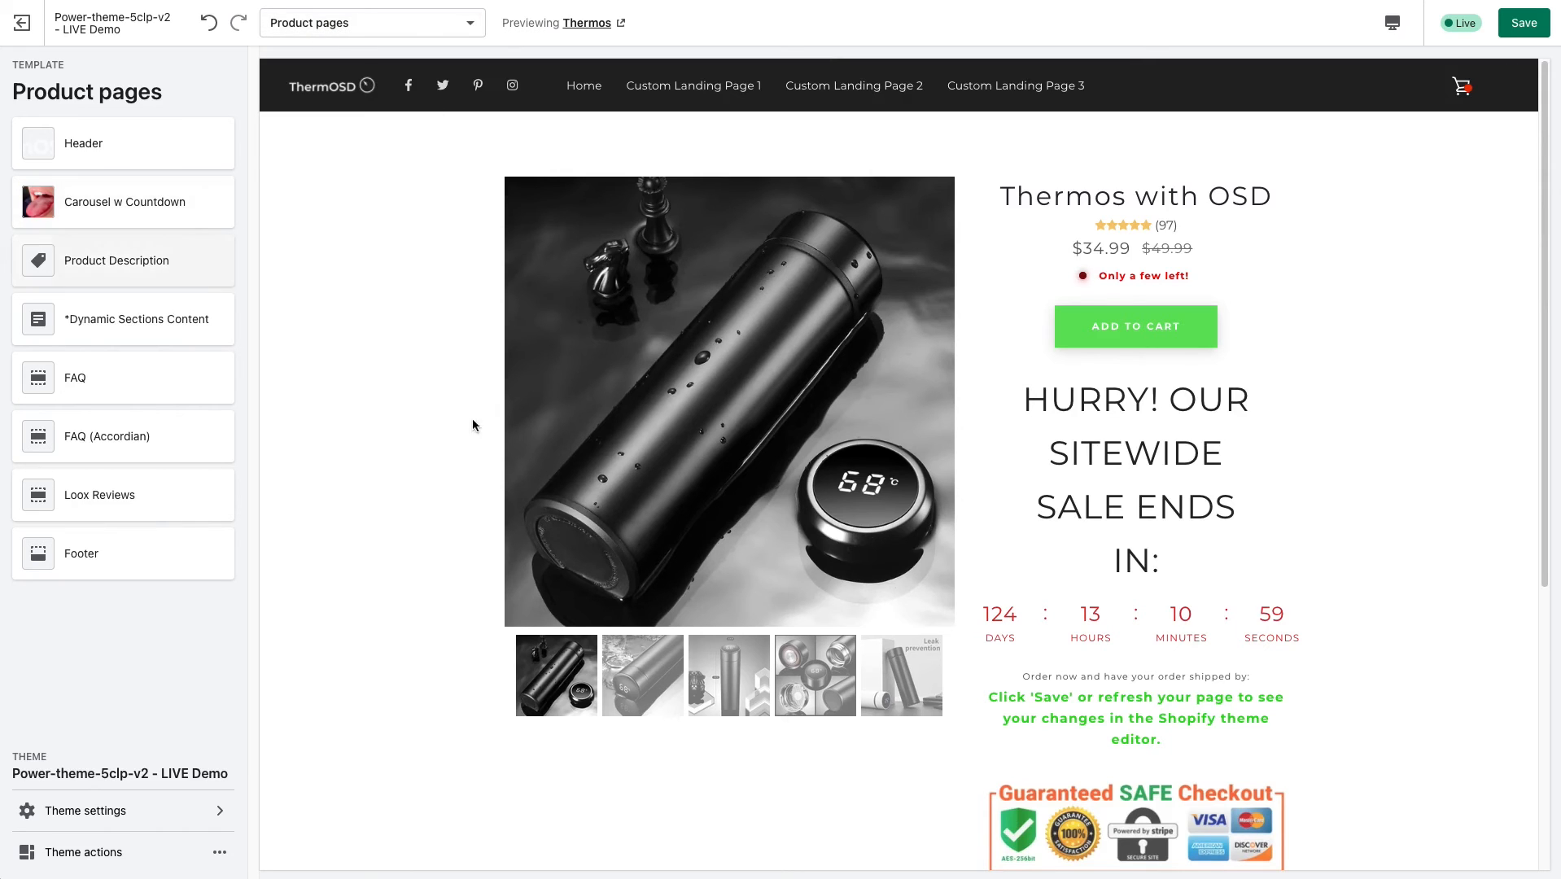
scroll(464, 439, down, 3)
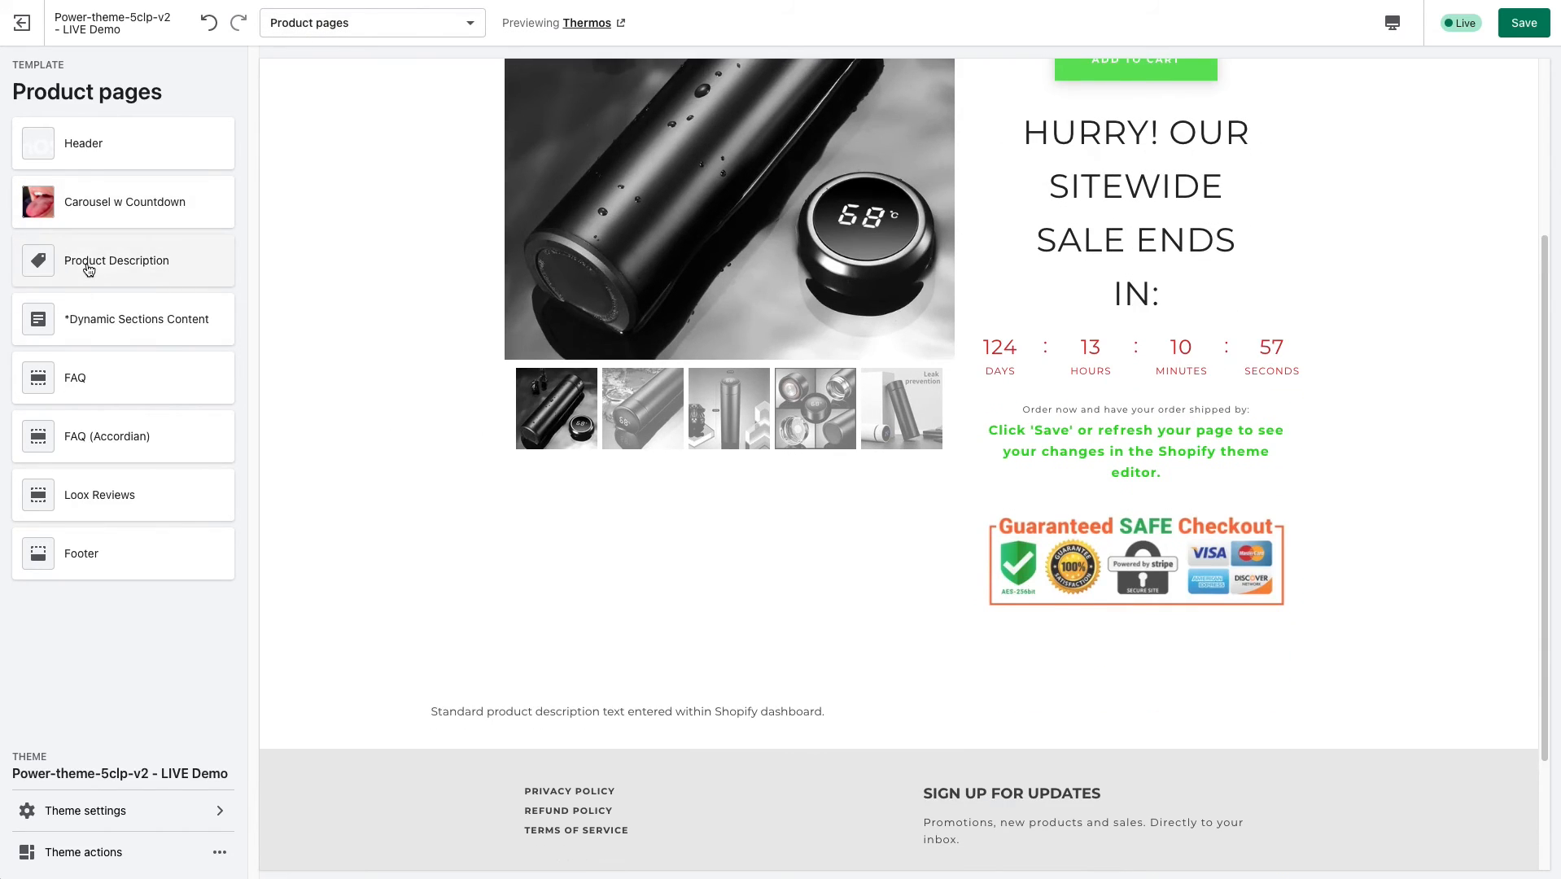
drag(444, 707, 830, 714)
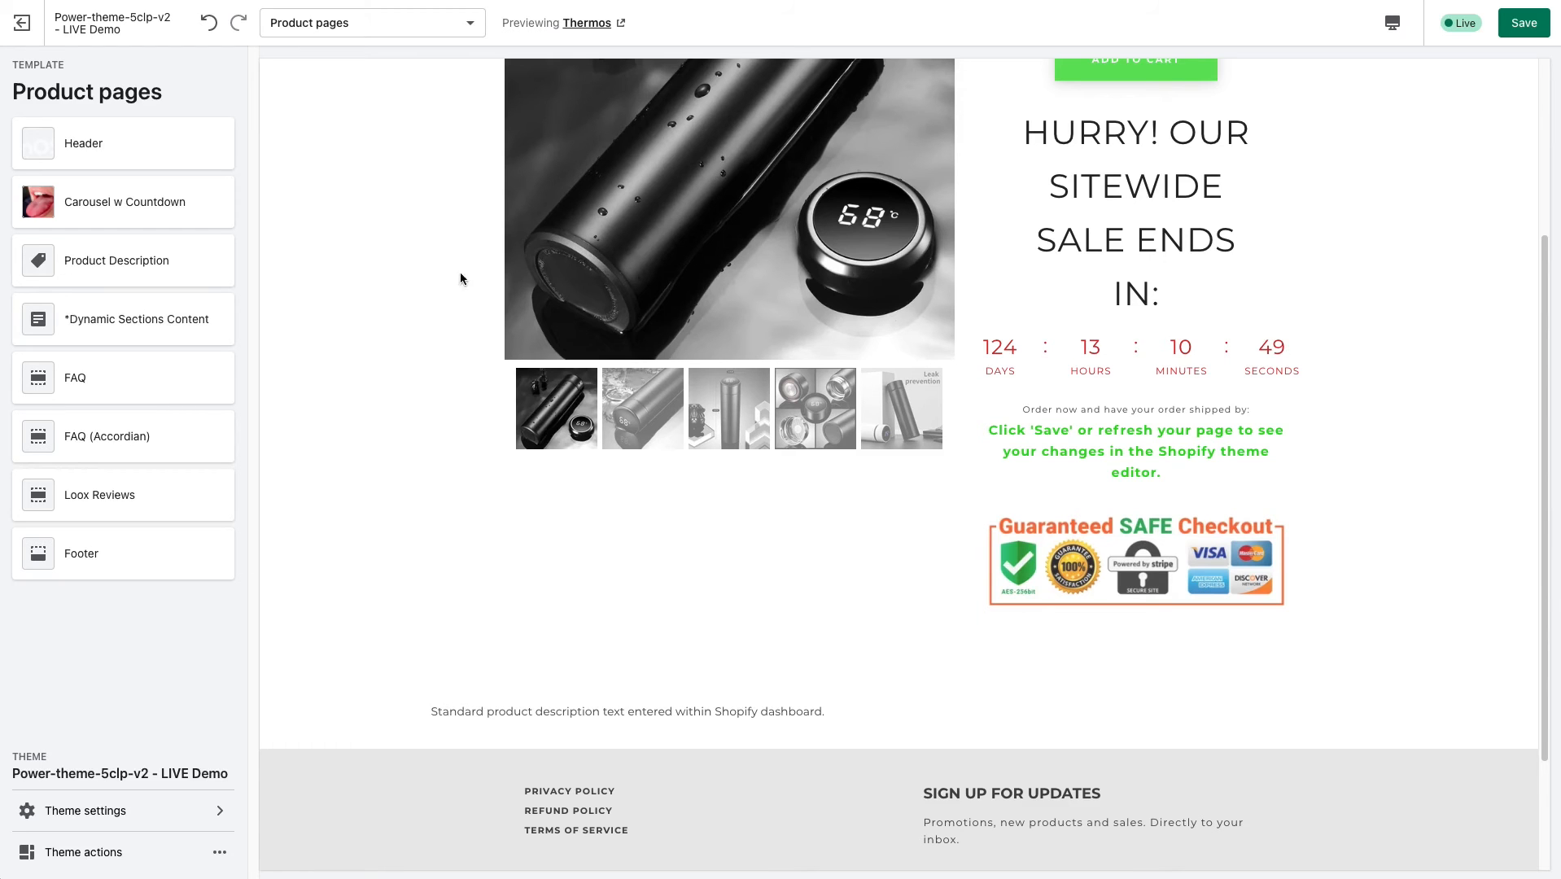
click(129, 260)
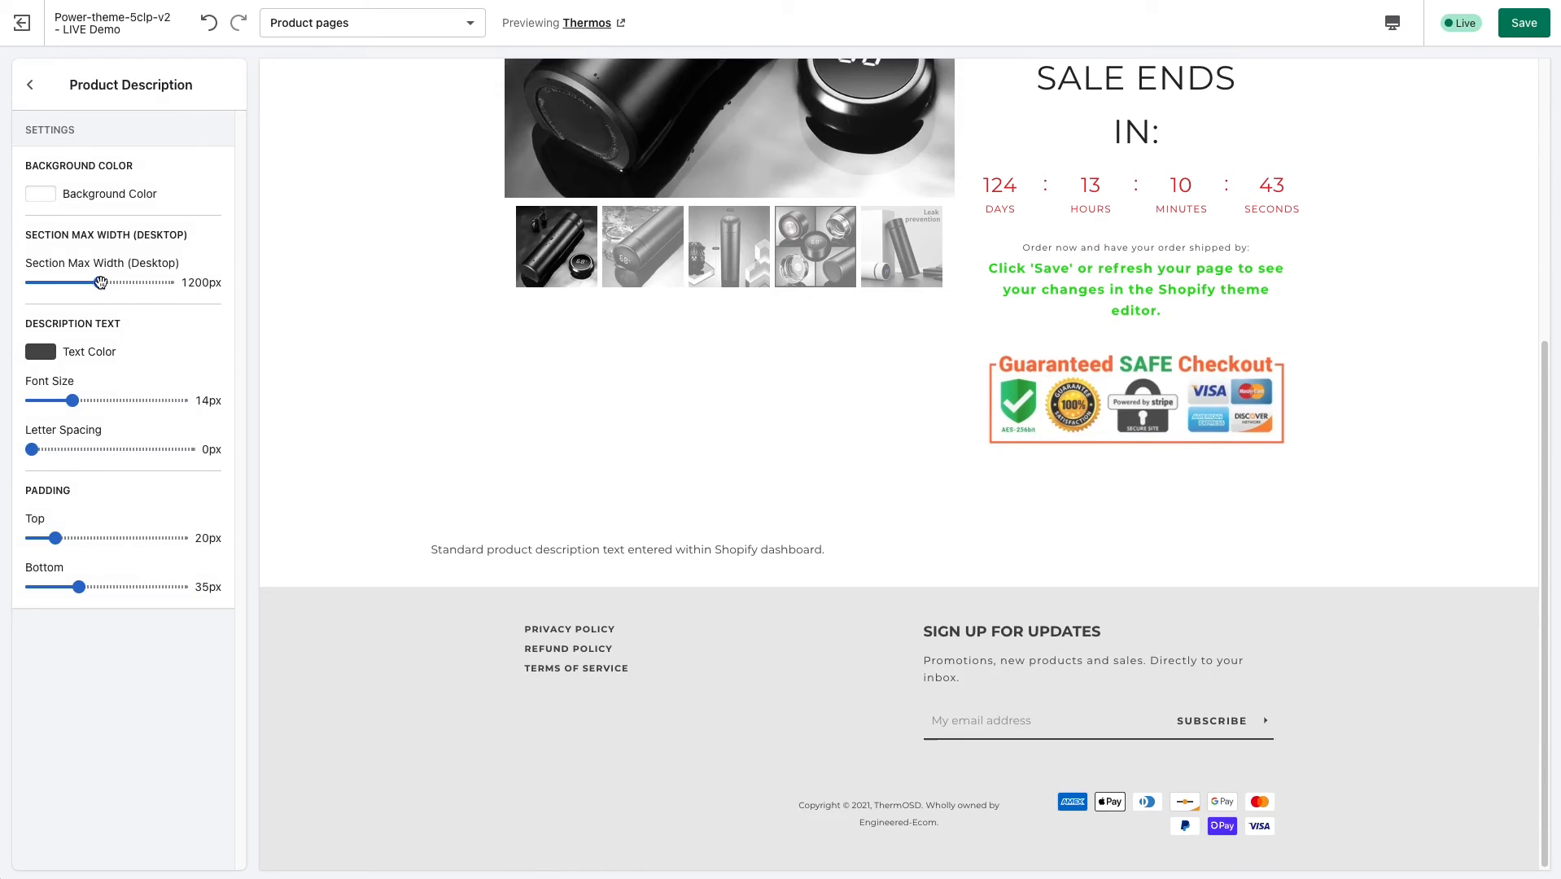
Set the Product Description section's max desktop width to 1350 px and highlight the description text in the preview.
drag(99, 282, 125, 283)
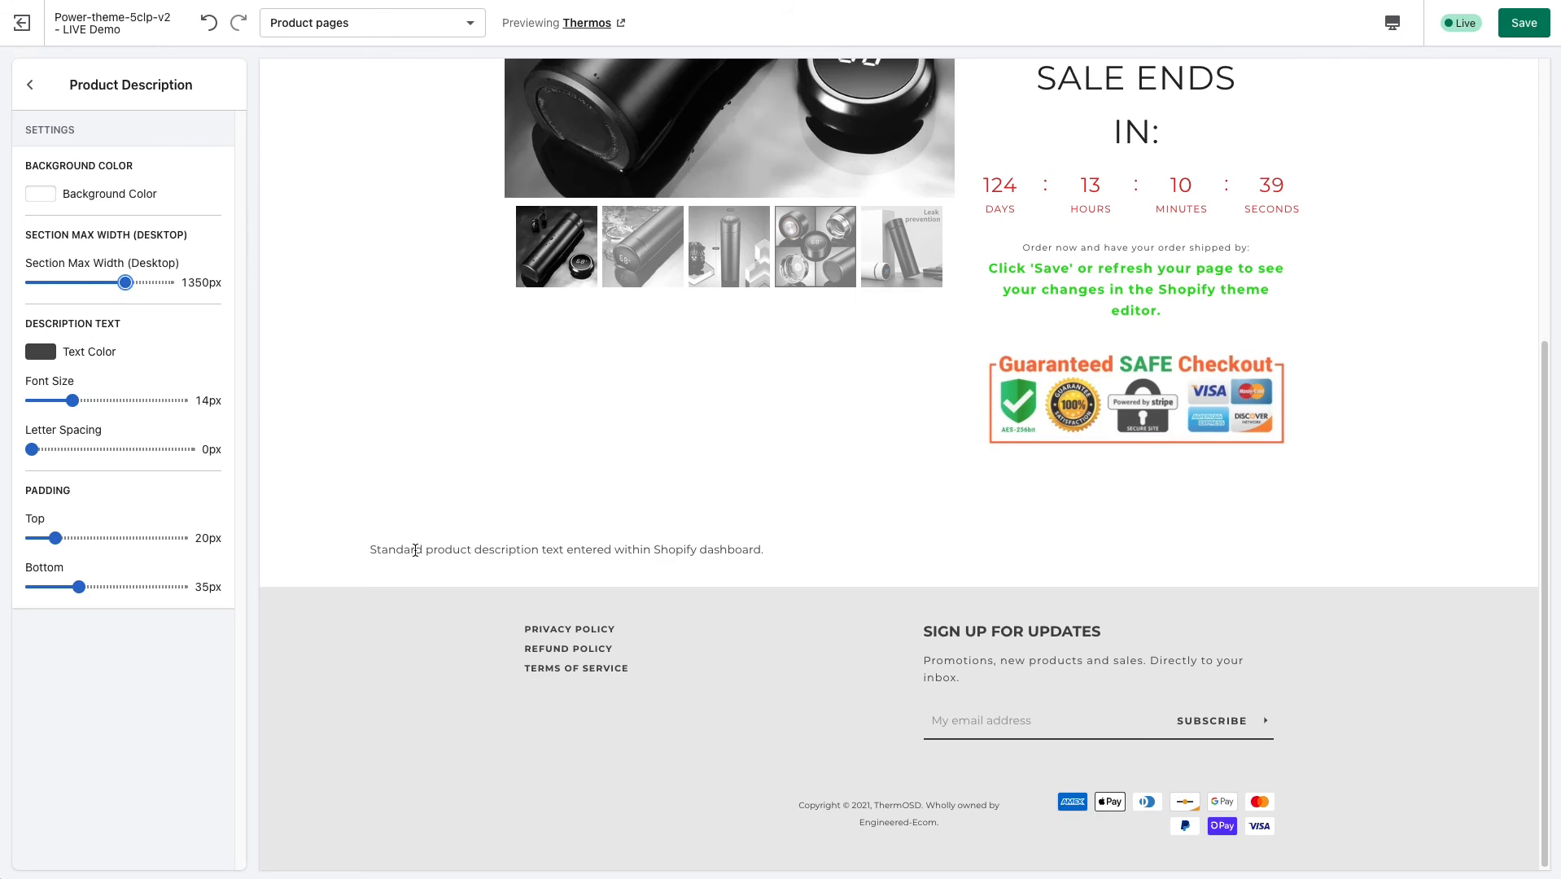
drag(389, 549, 669, 547)
click(405, 546)
click(715, 543)
Set the description text's font size to 18 px and the section's padding to 60 px top and 70 px bottom.
drag(67, 396, 99, 399)
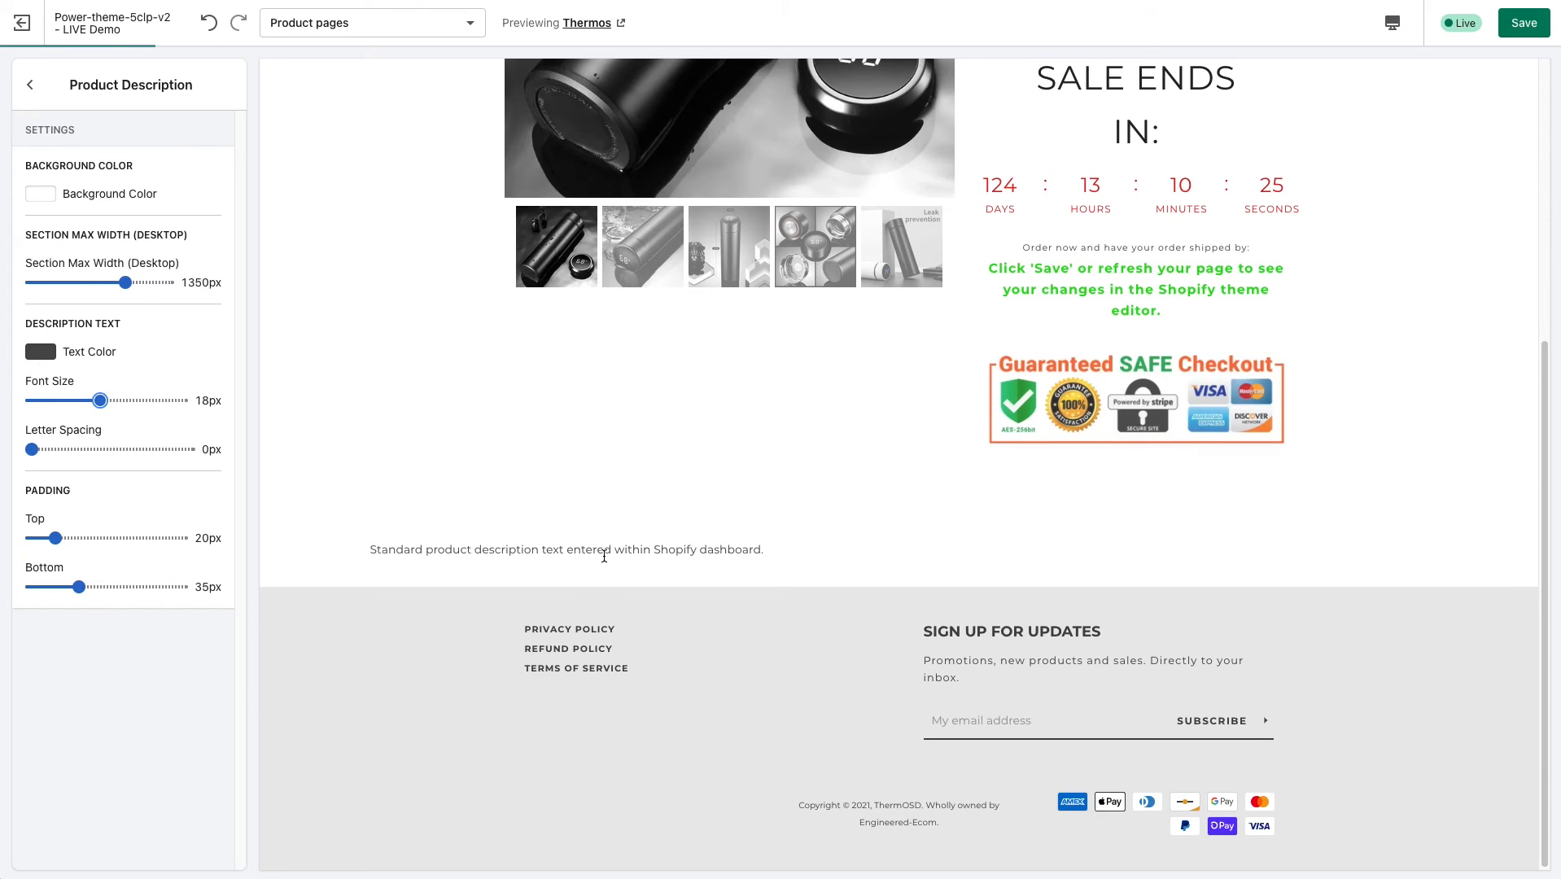
click(115, 539)
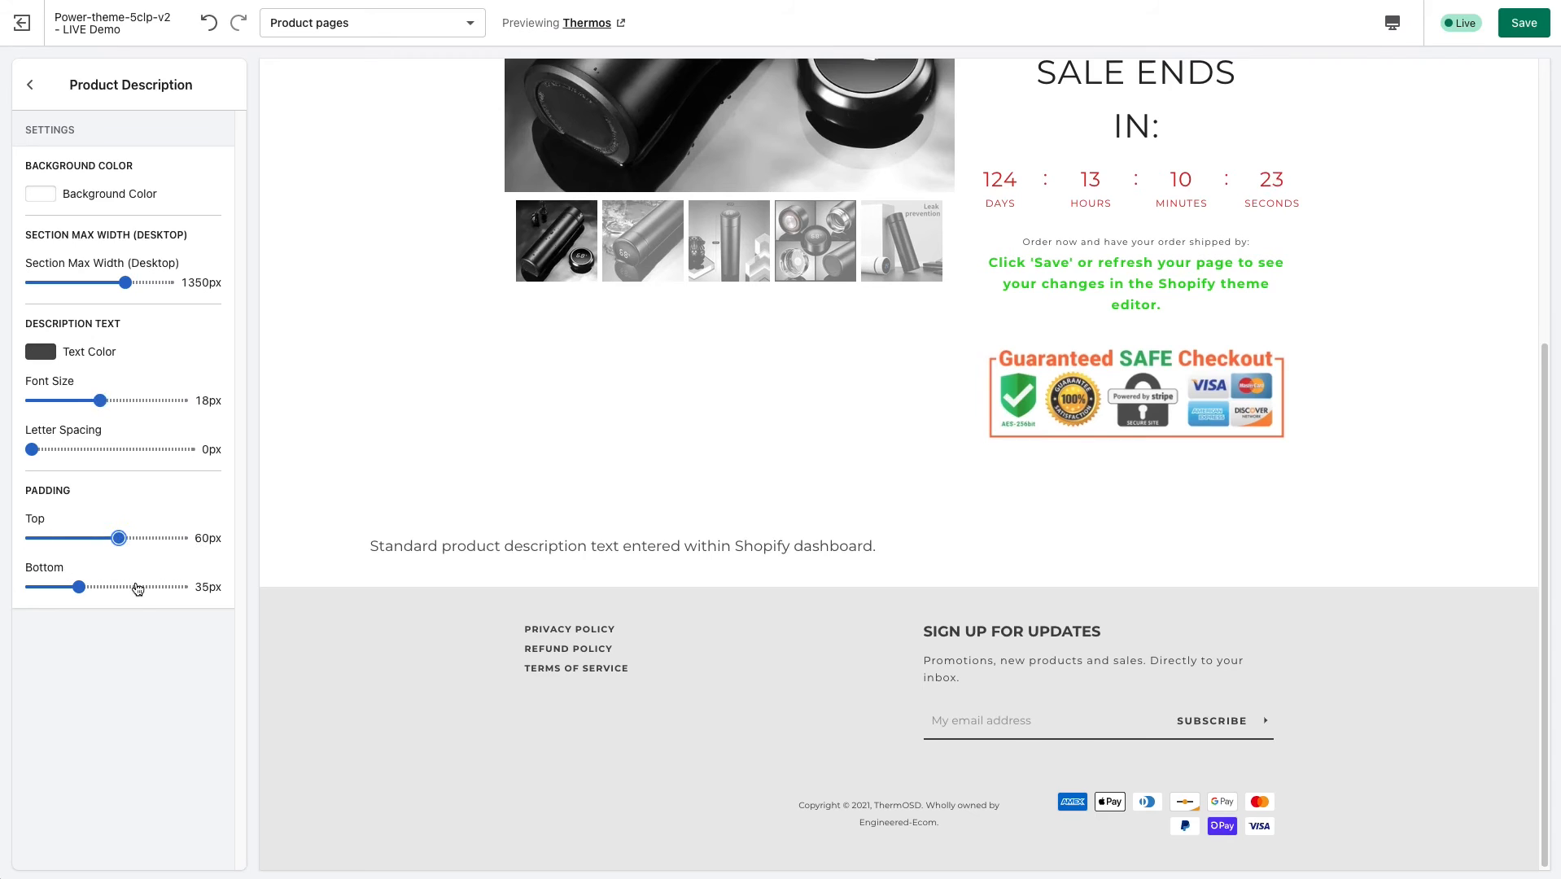
click(134, 587)
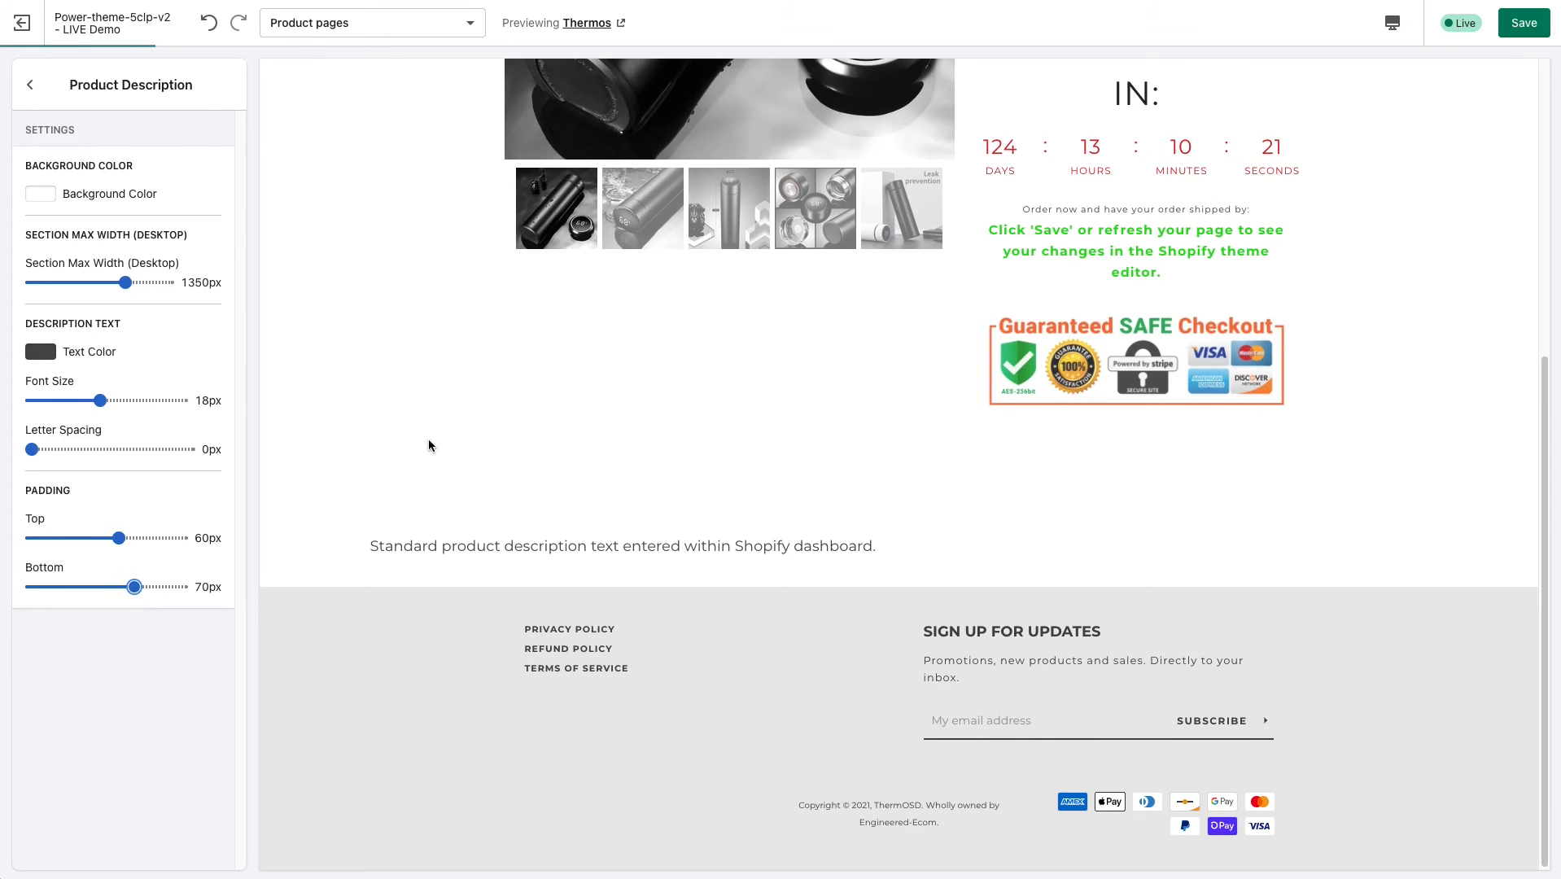
Set the Product Description section's background color to grey (#A1A1A1) and return to the section list.
click(32, 196)
click(37, 254)
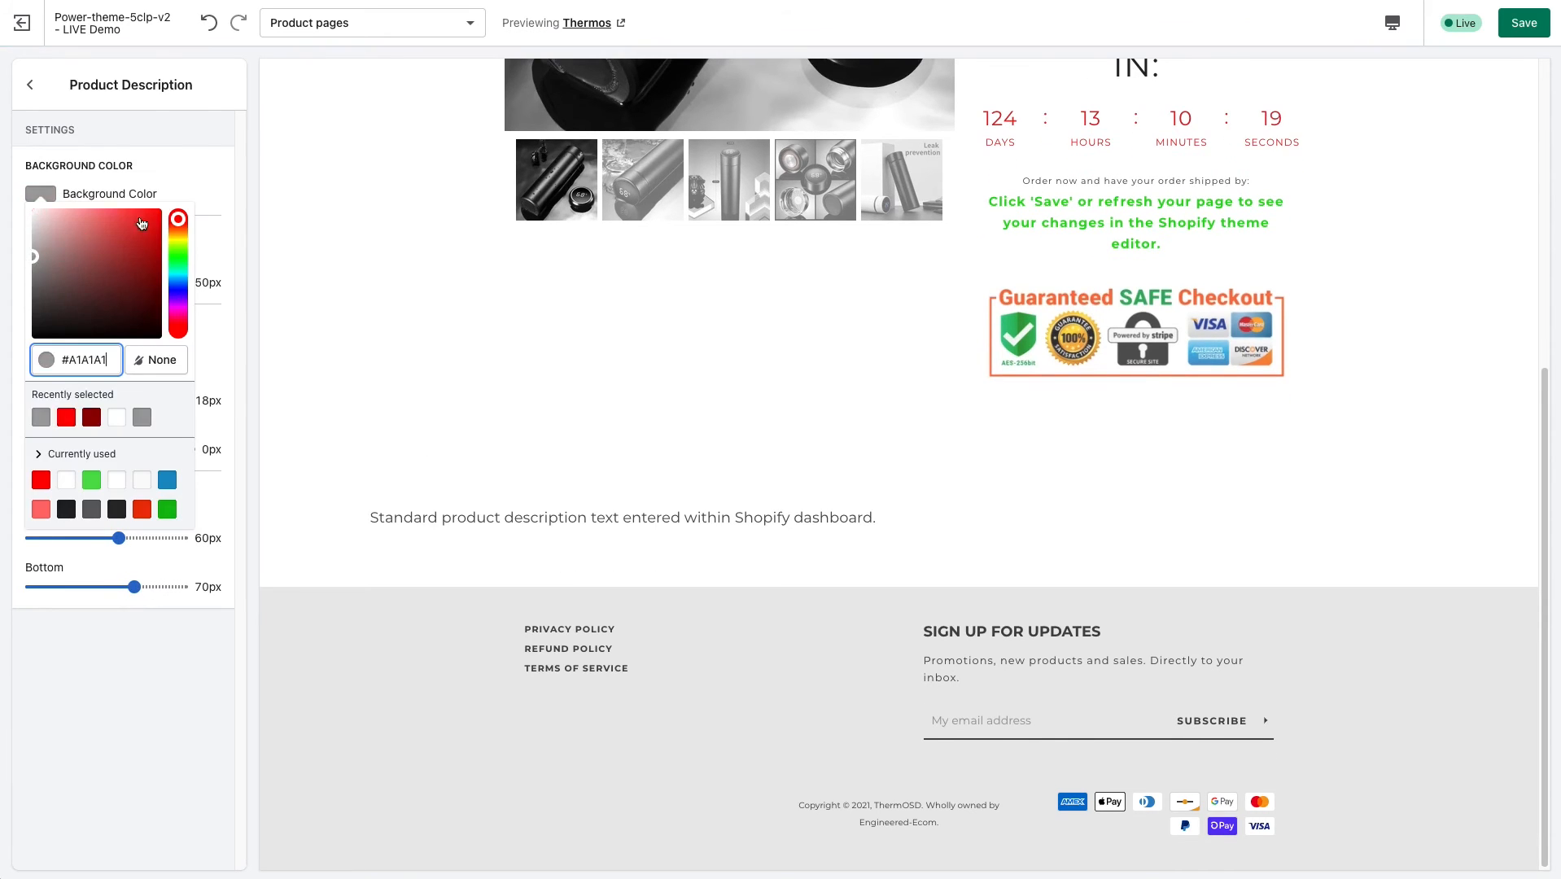
click(203, 186)
click(30, 85)
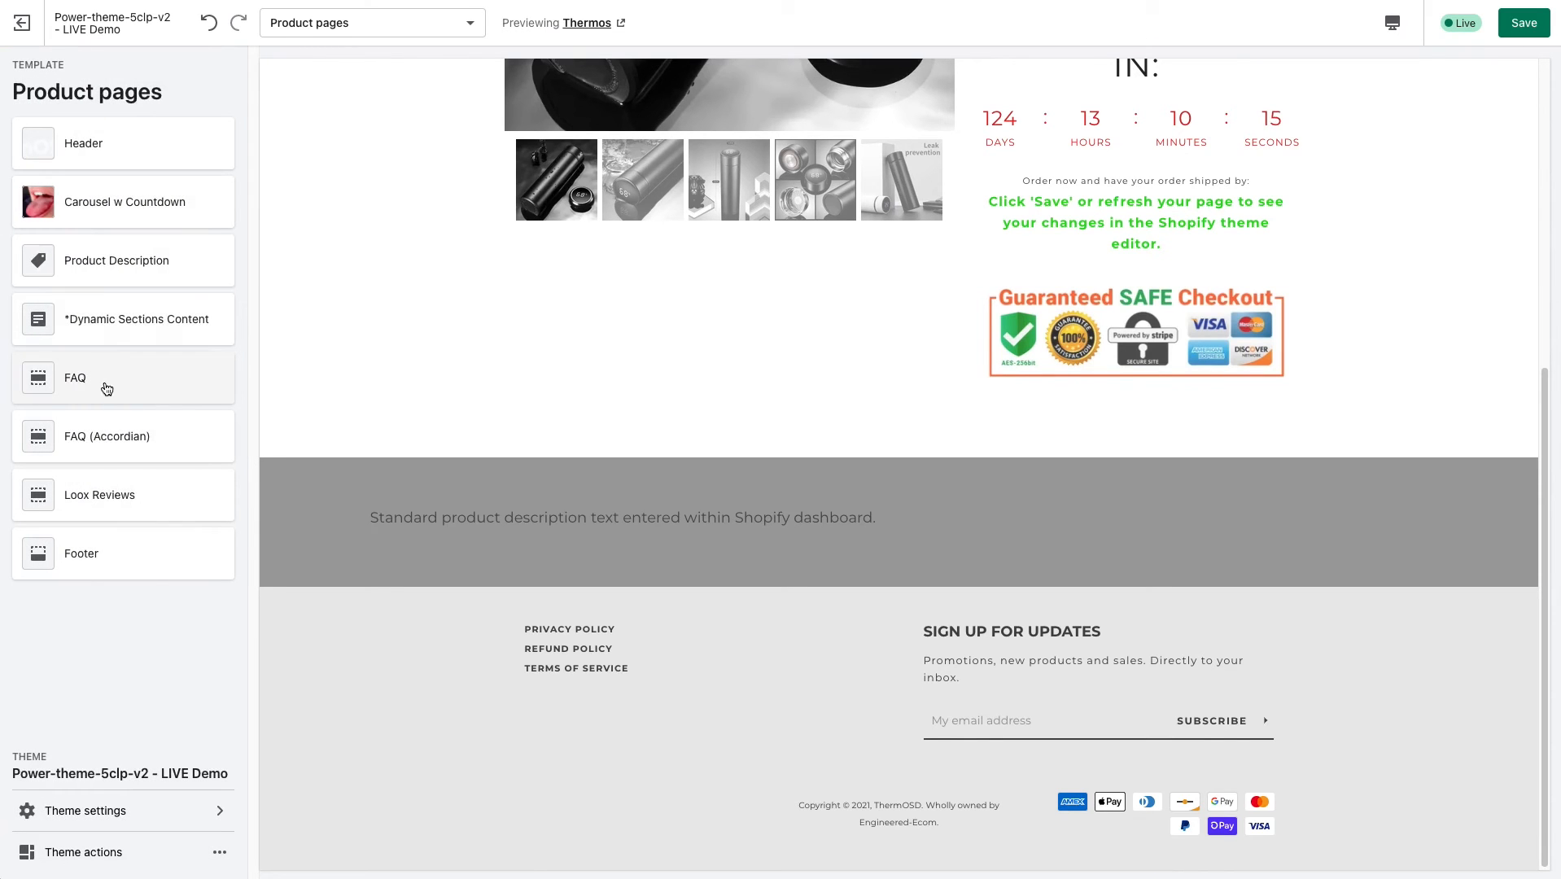
Add a Q and A entry to the FAQ section and turn on the section's display.
click(106, 388)
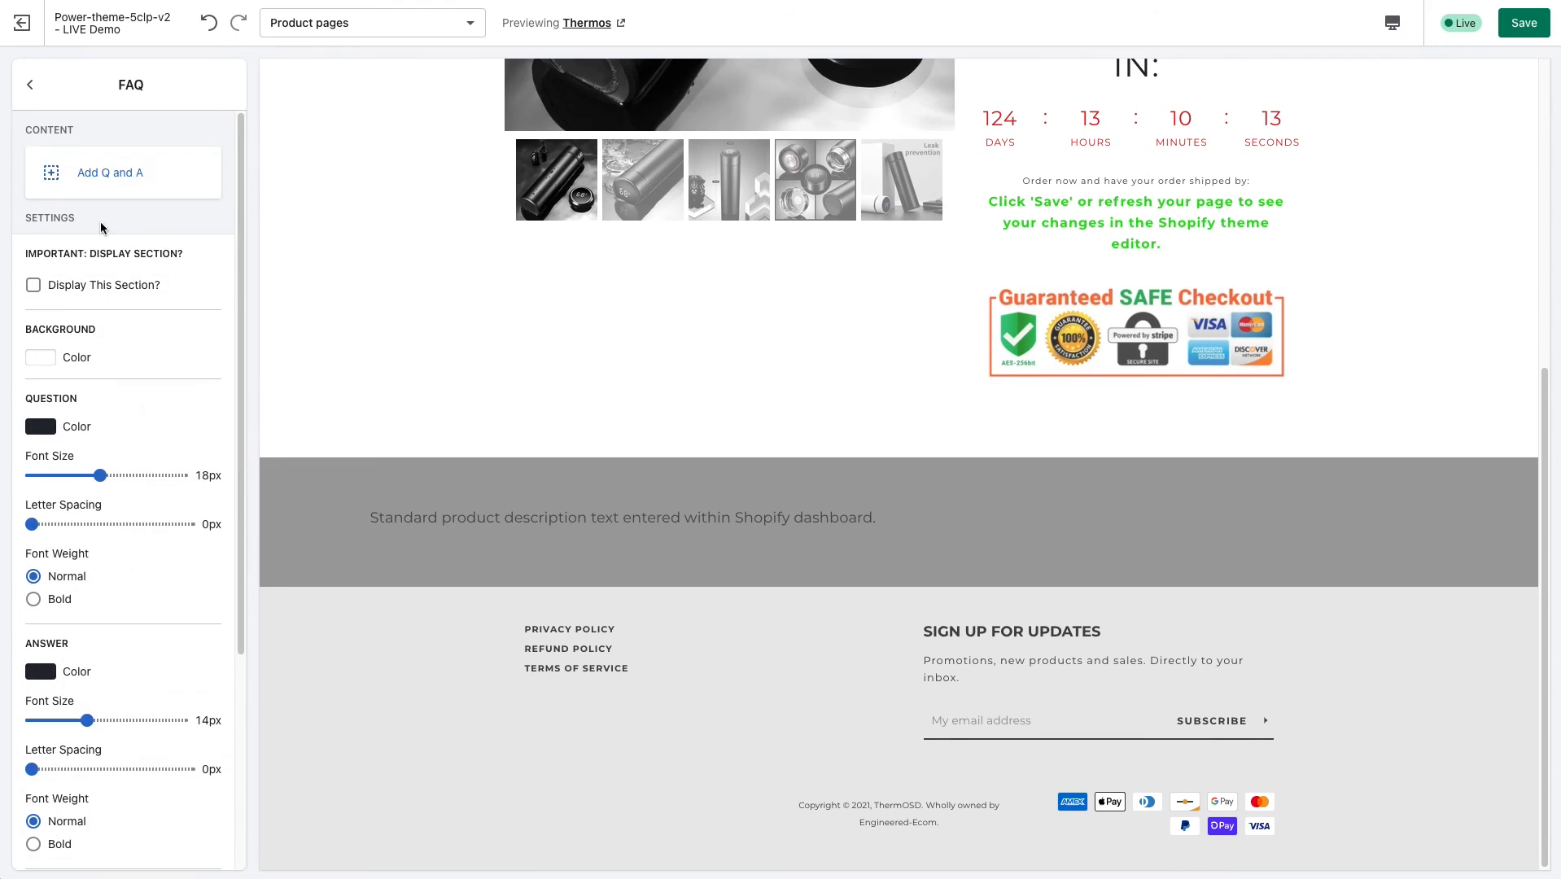
click(122, 176)
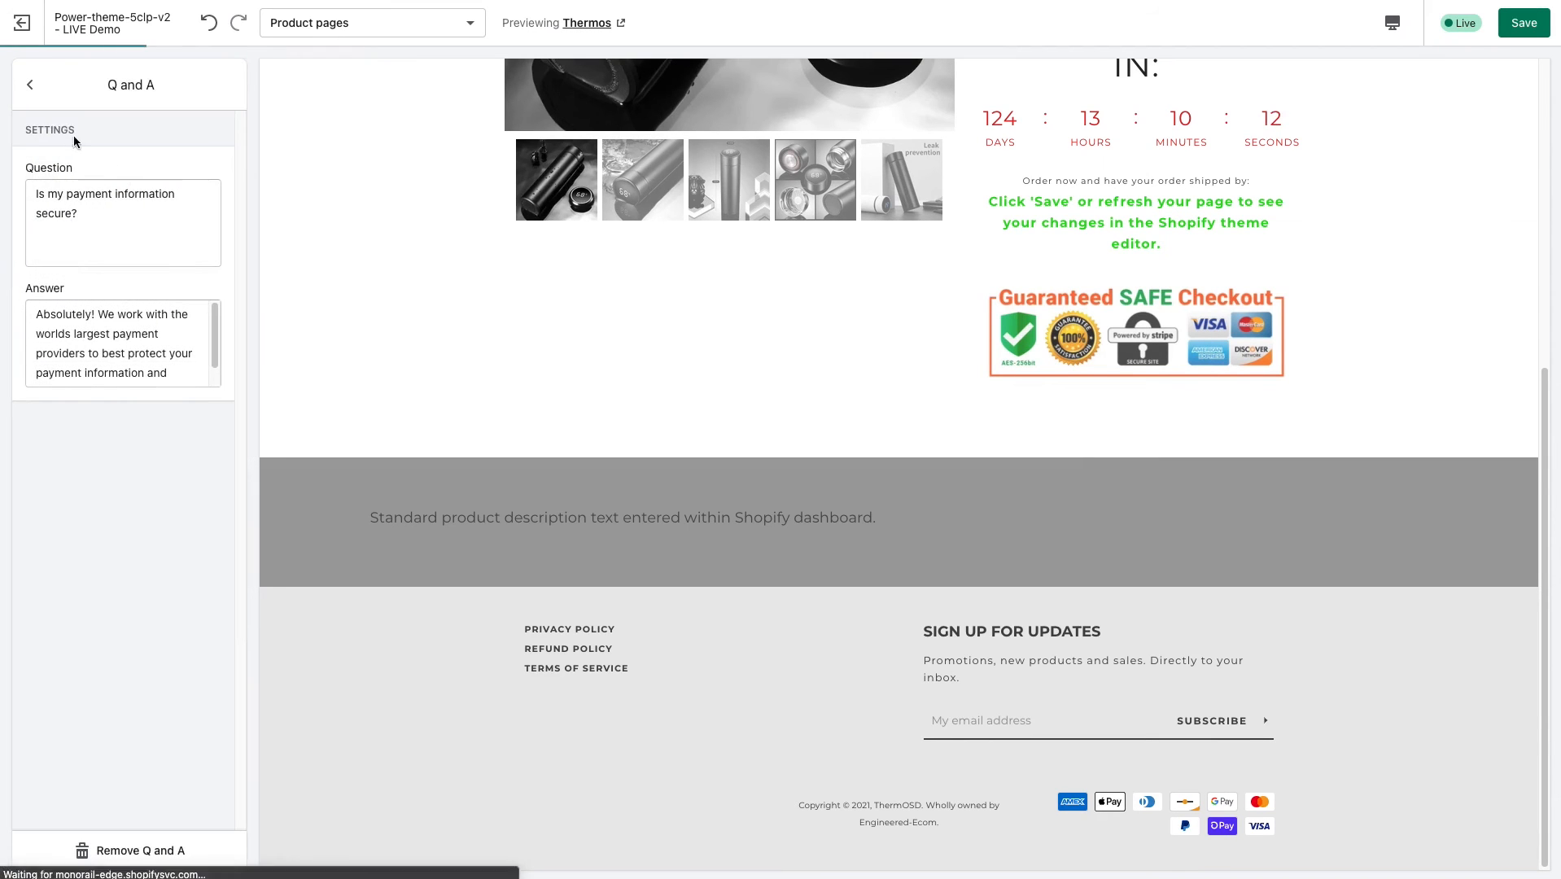
click(31, 85)
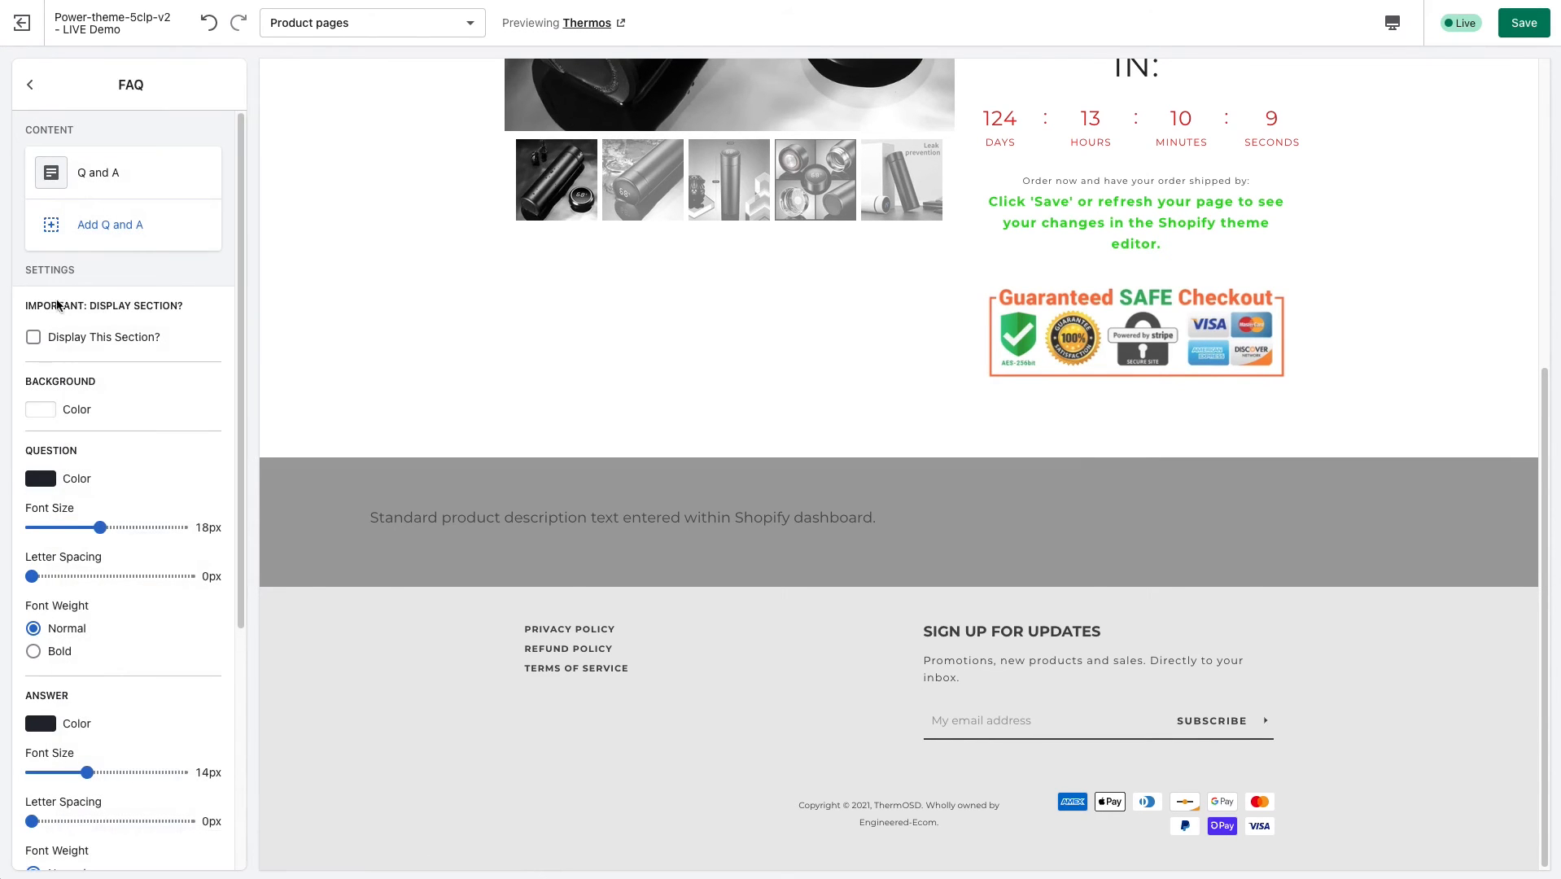
click(33, 339)
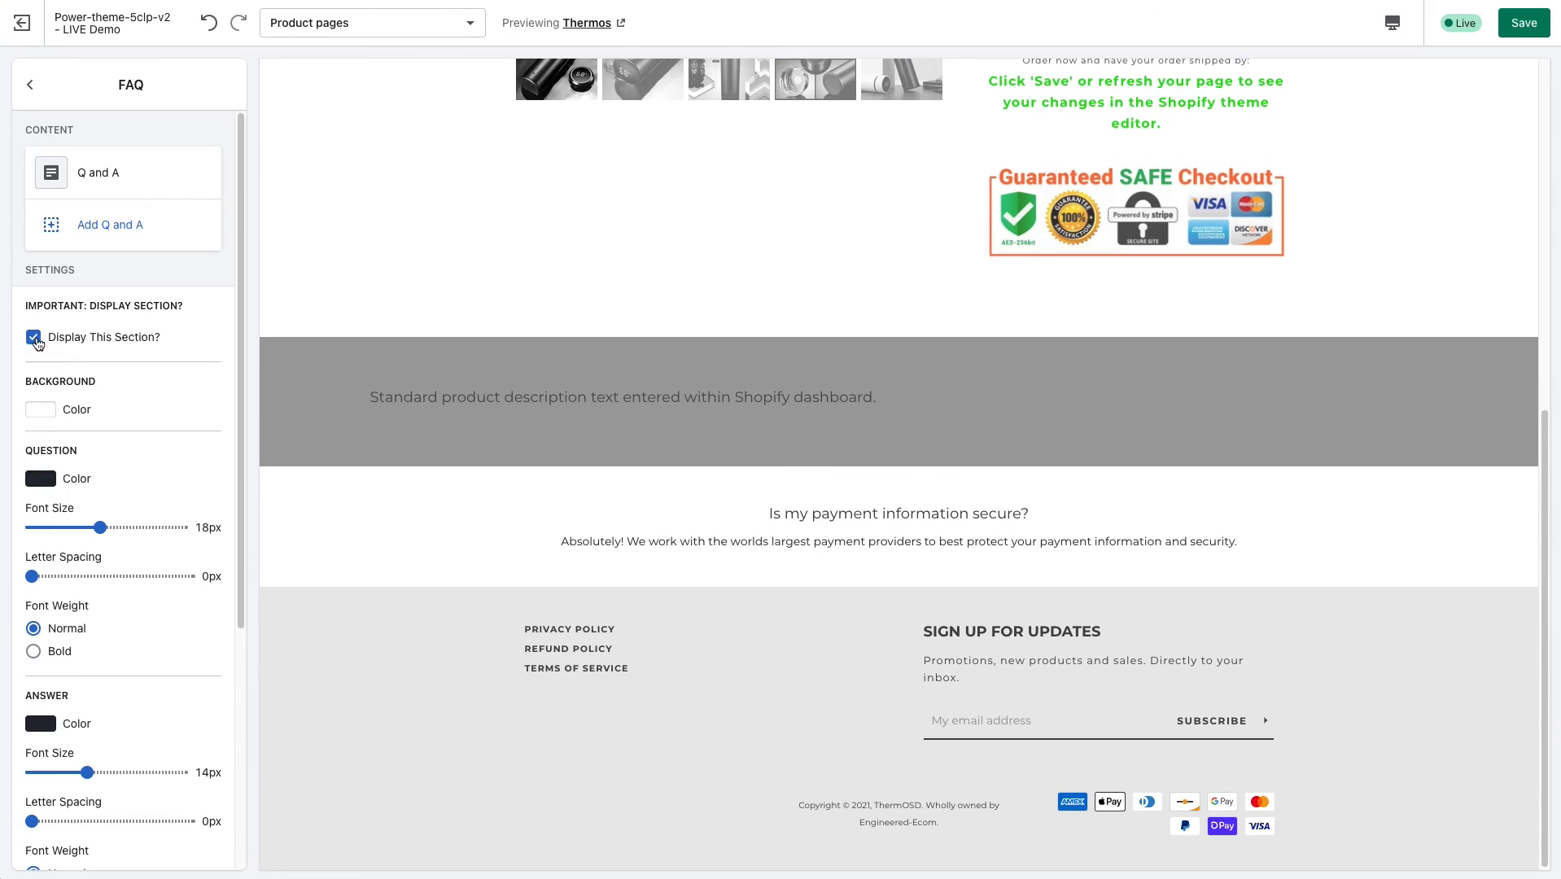
Add two more Q and A entries to the FAQ section with their default text.
click(110, 227)
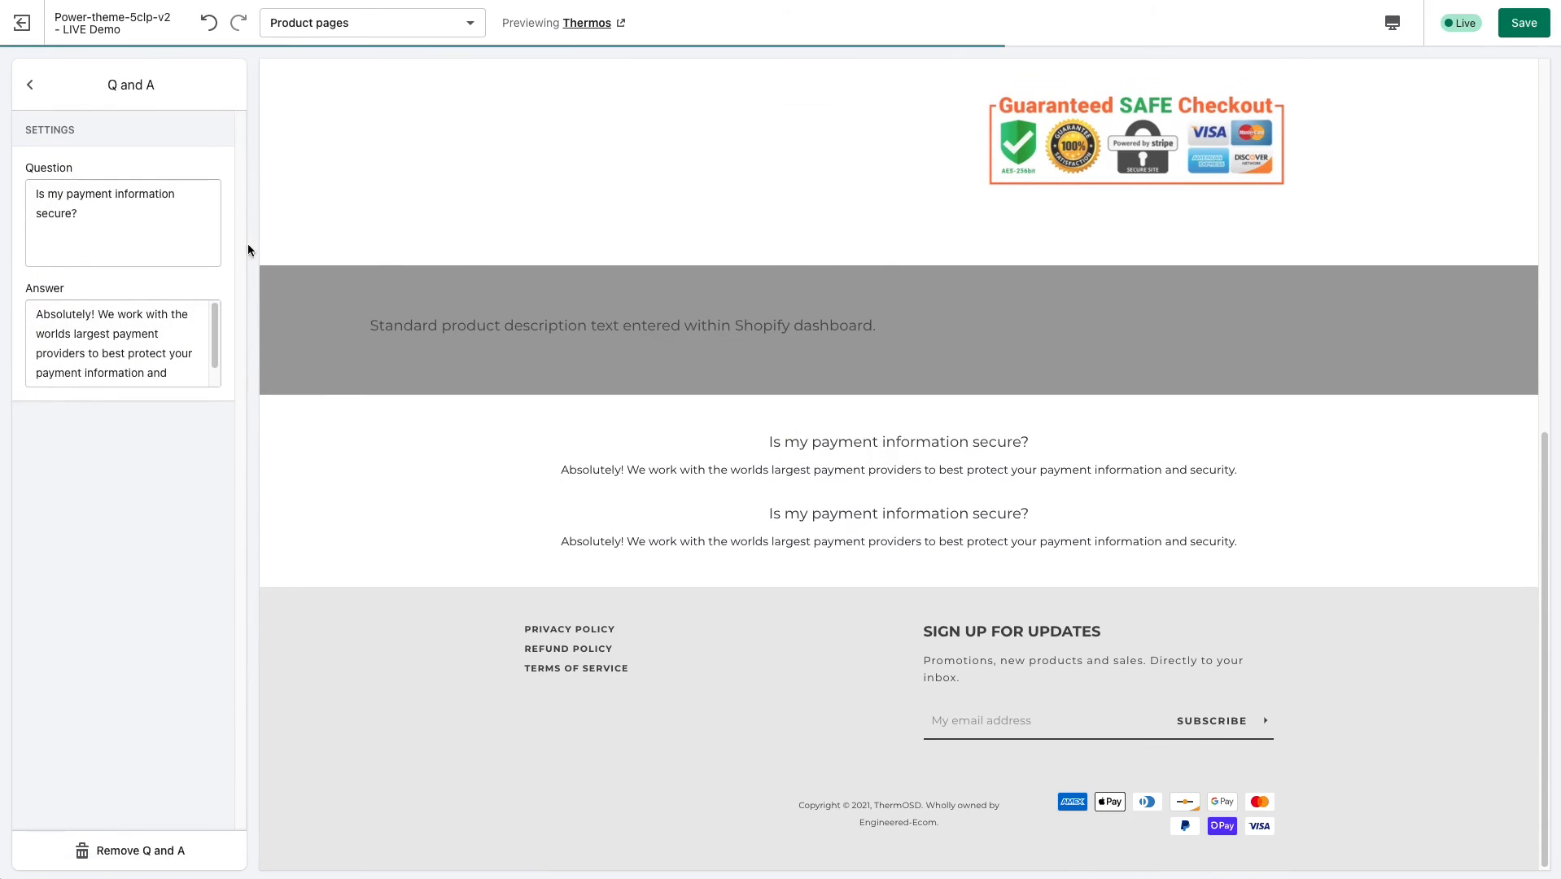
click(28, 90)
click(185, 280)
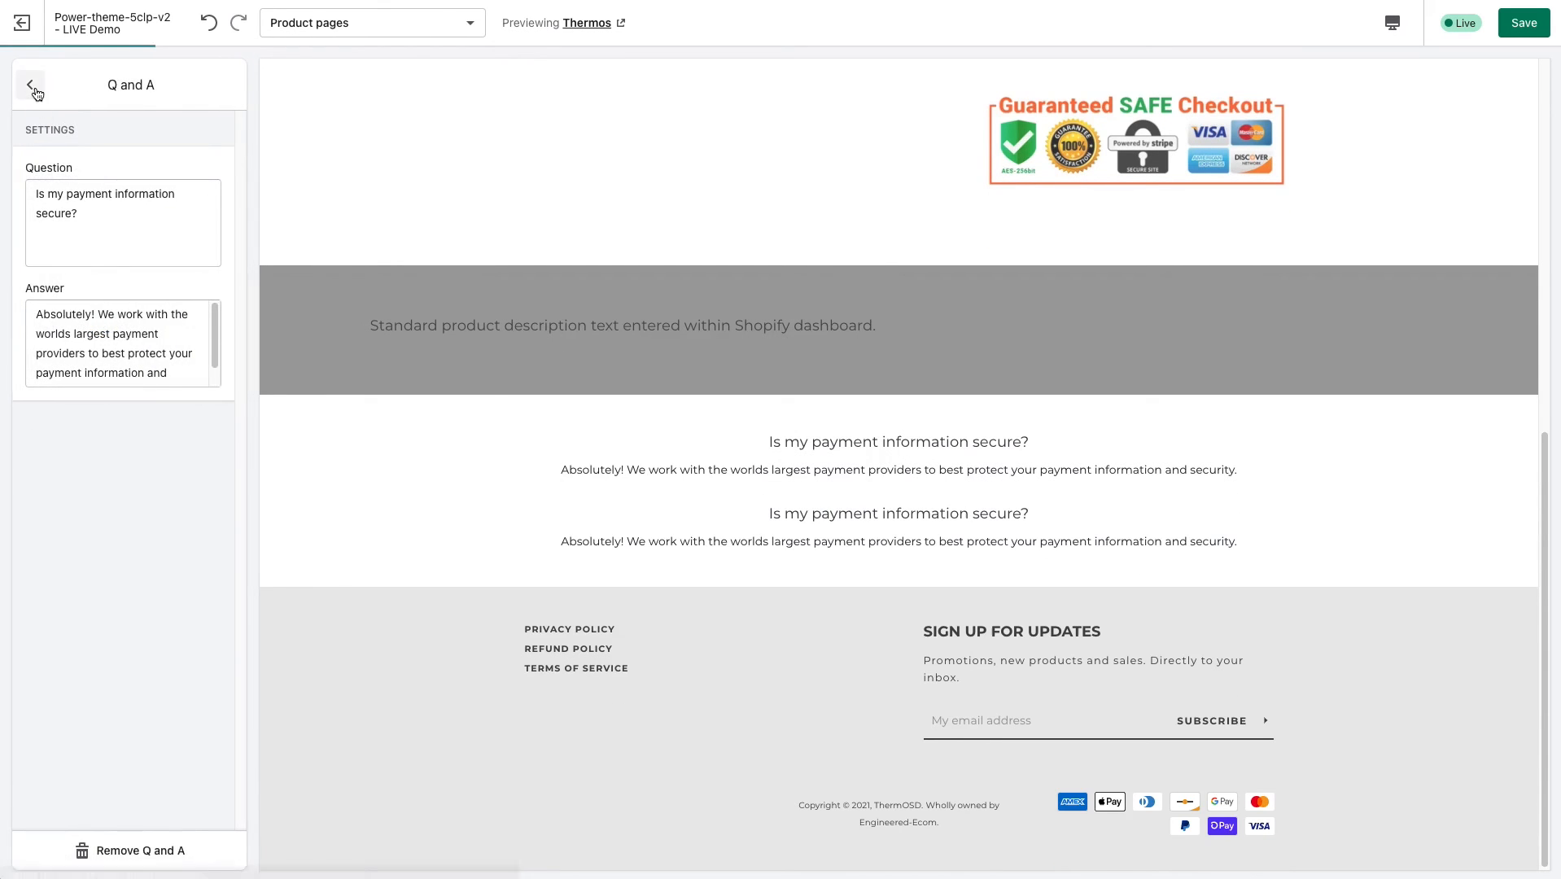
click(29, 84)
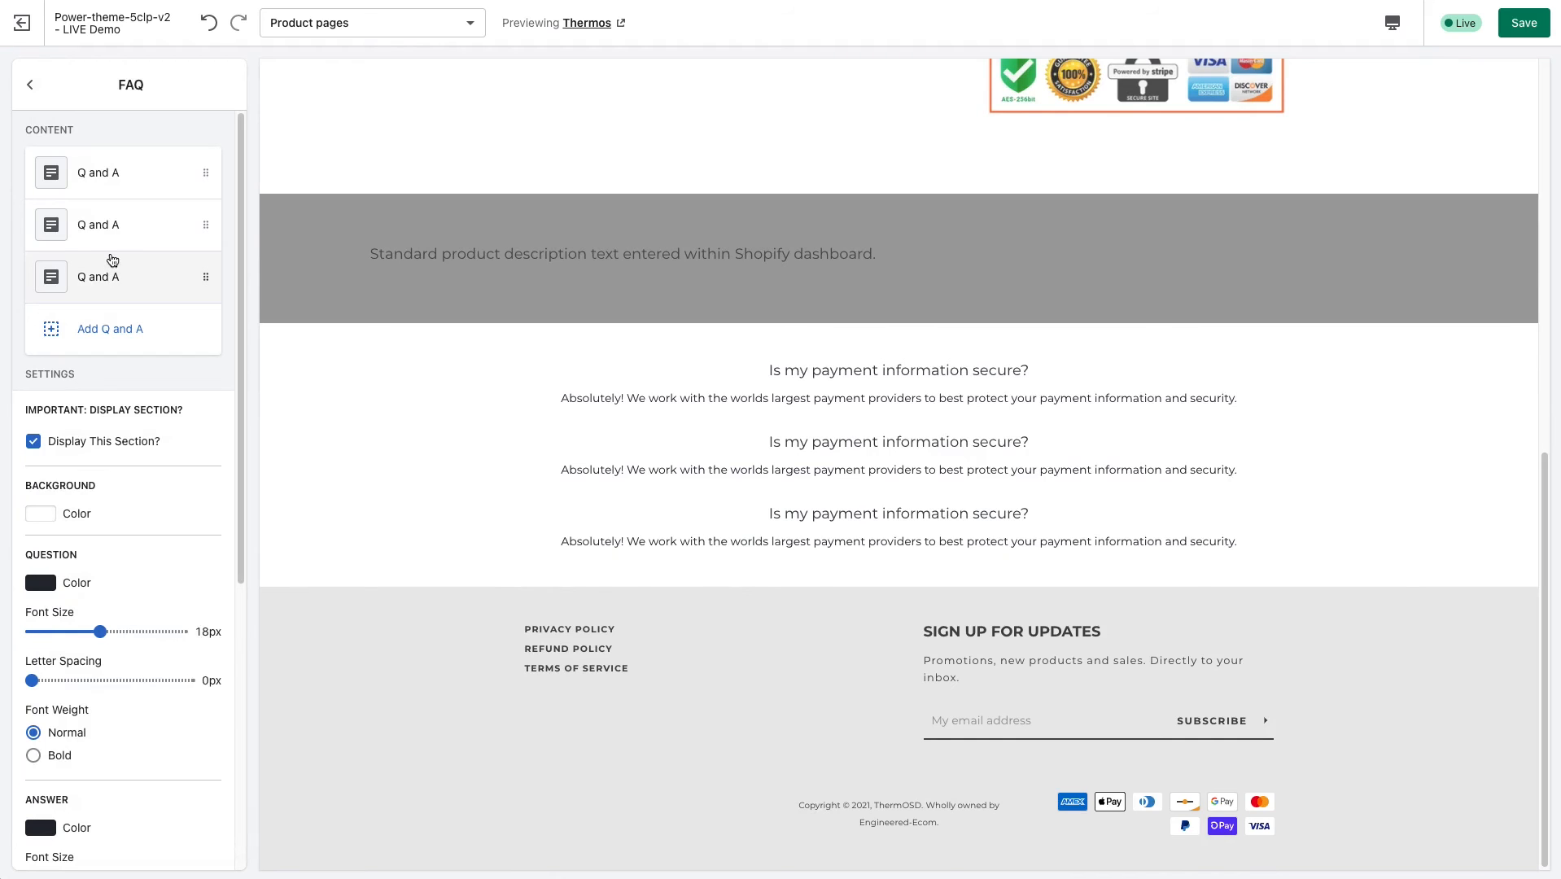
Examine the FAQ entries in the product page preview, highlighting their questions and answers and comparing their placement with the rest of the page.
scroll(399, 389, up, 1)
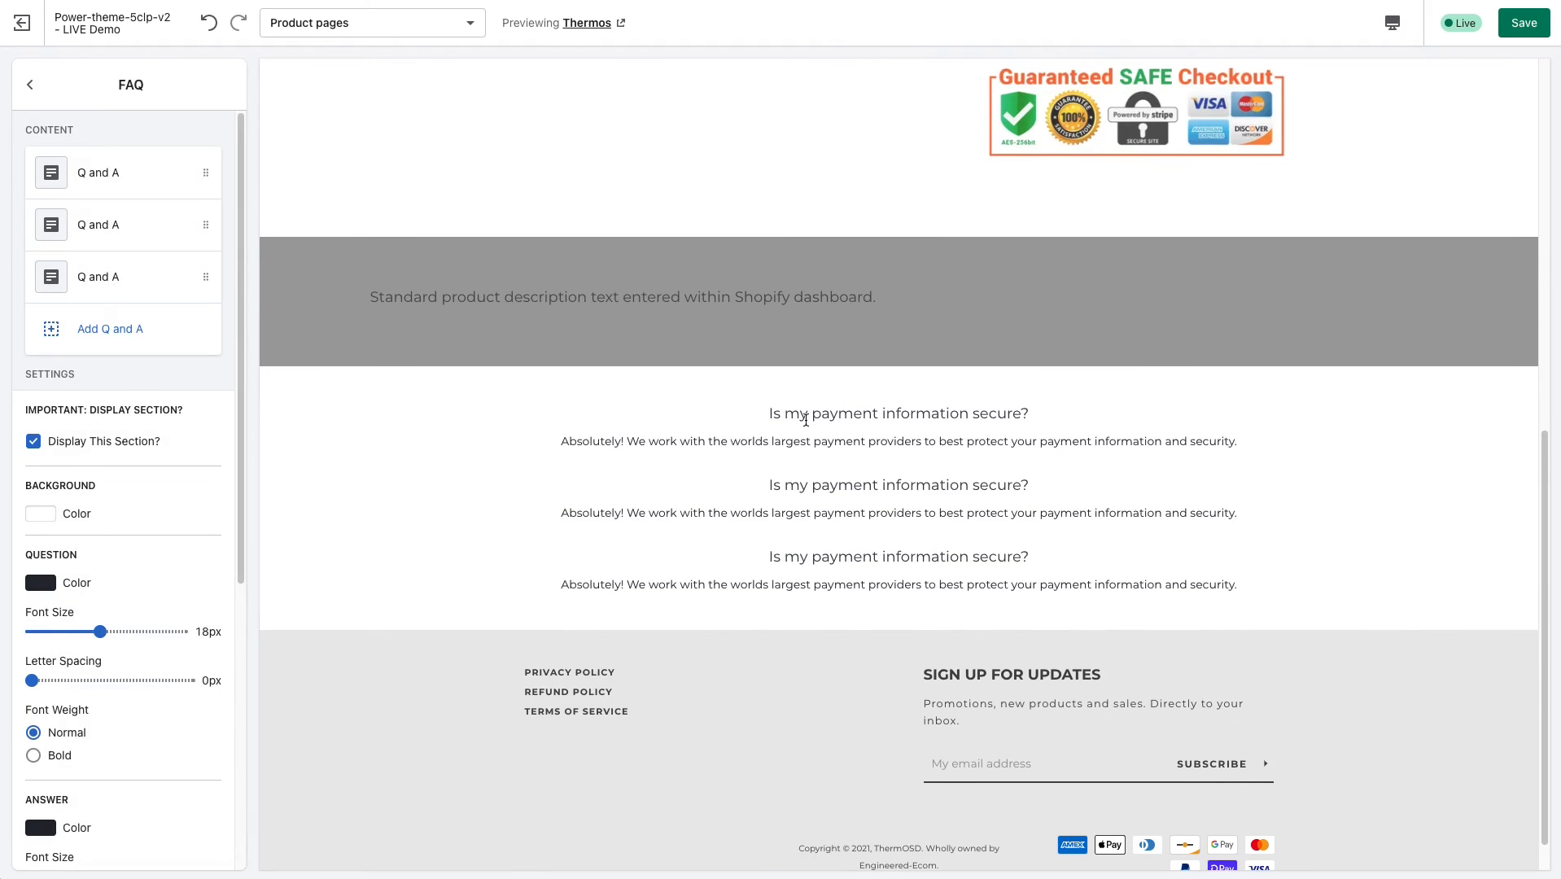
drag(806, 420, 932, 564)
scroll(930, 563, up, 1)
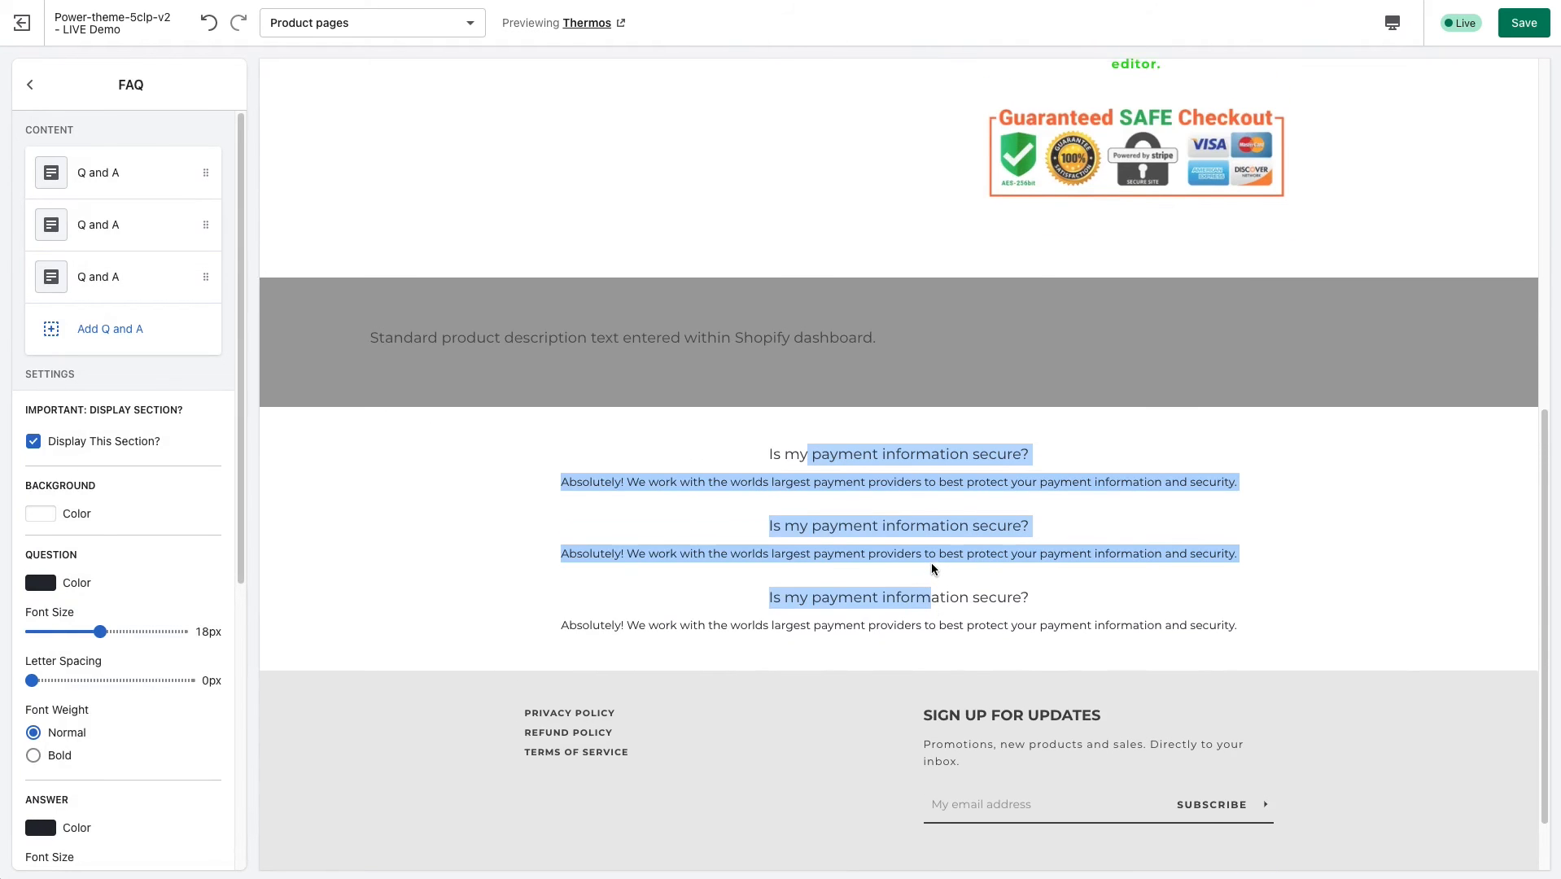
scroll(933, 567, up, 7)
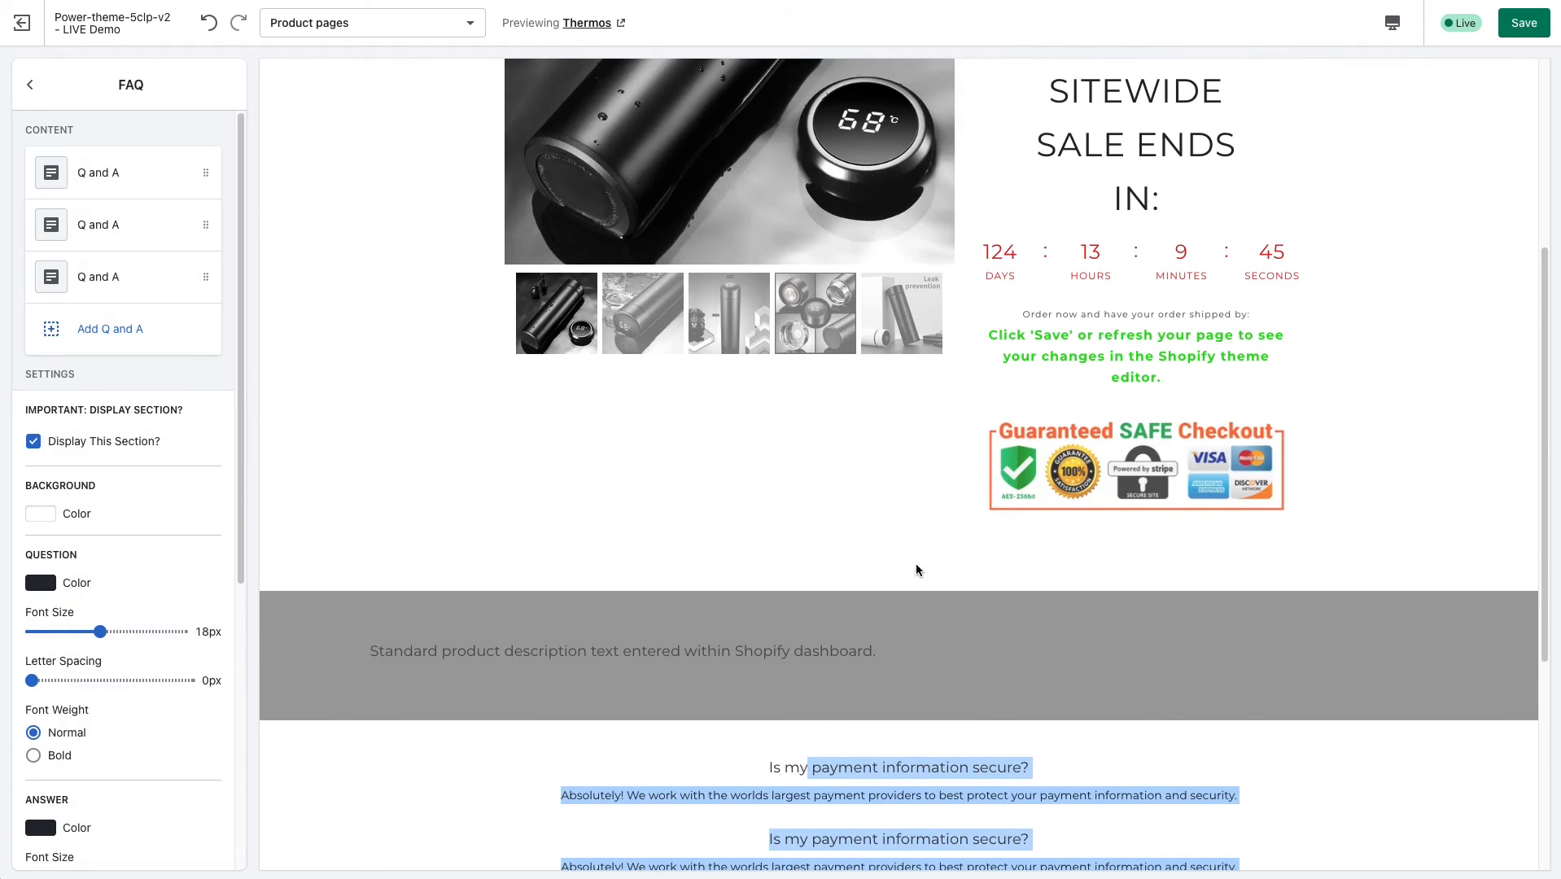
scroll(905, 553, up, 5)
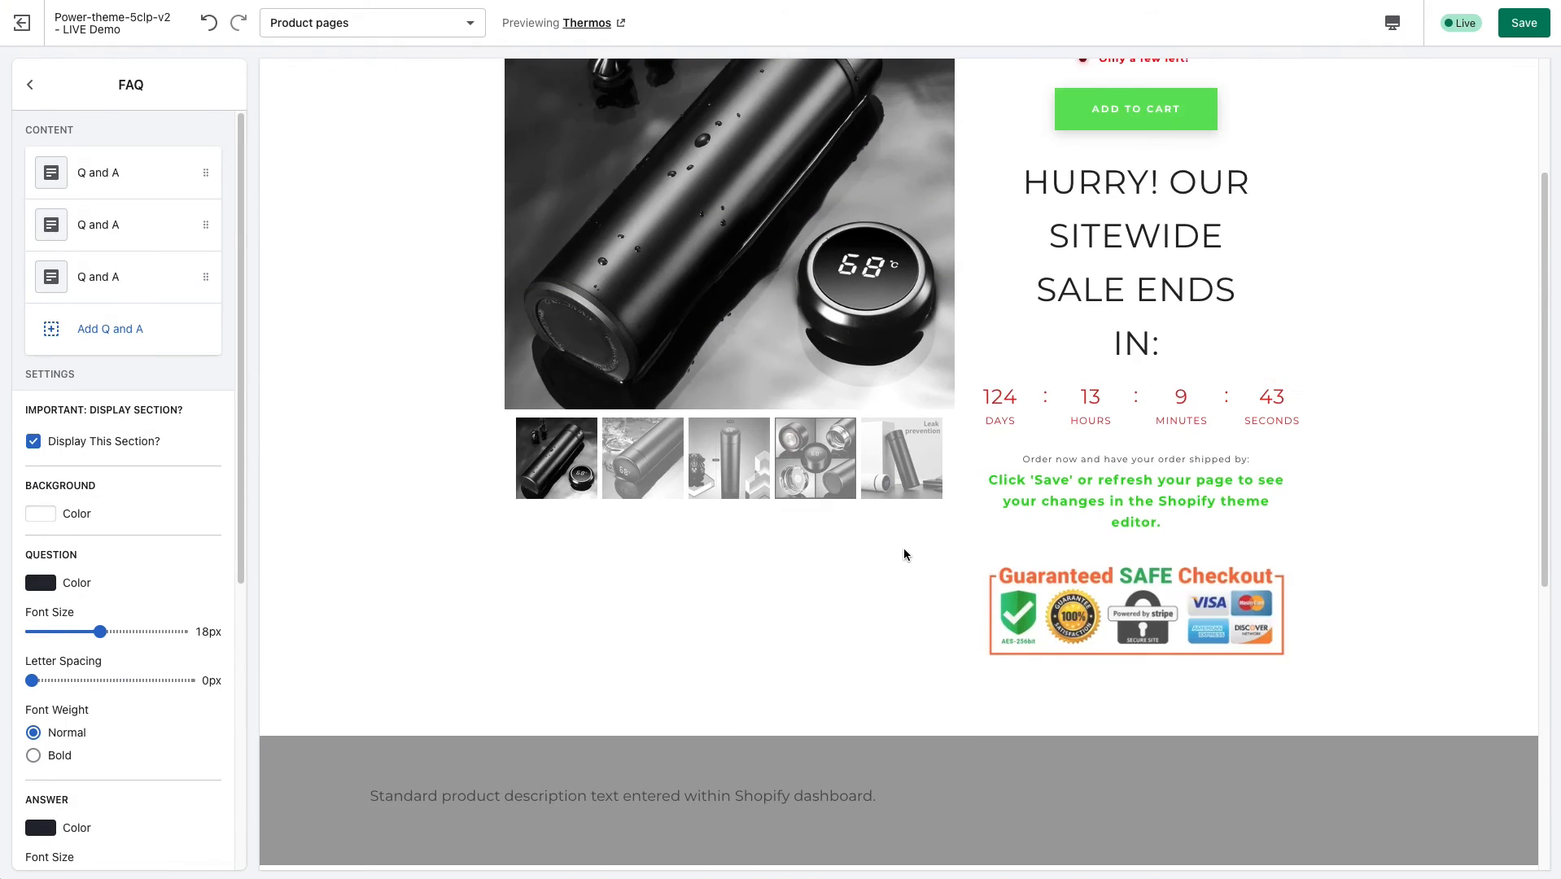
scroll(902, 547, down, 7)
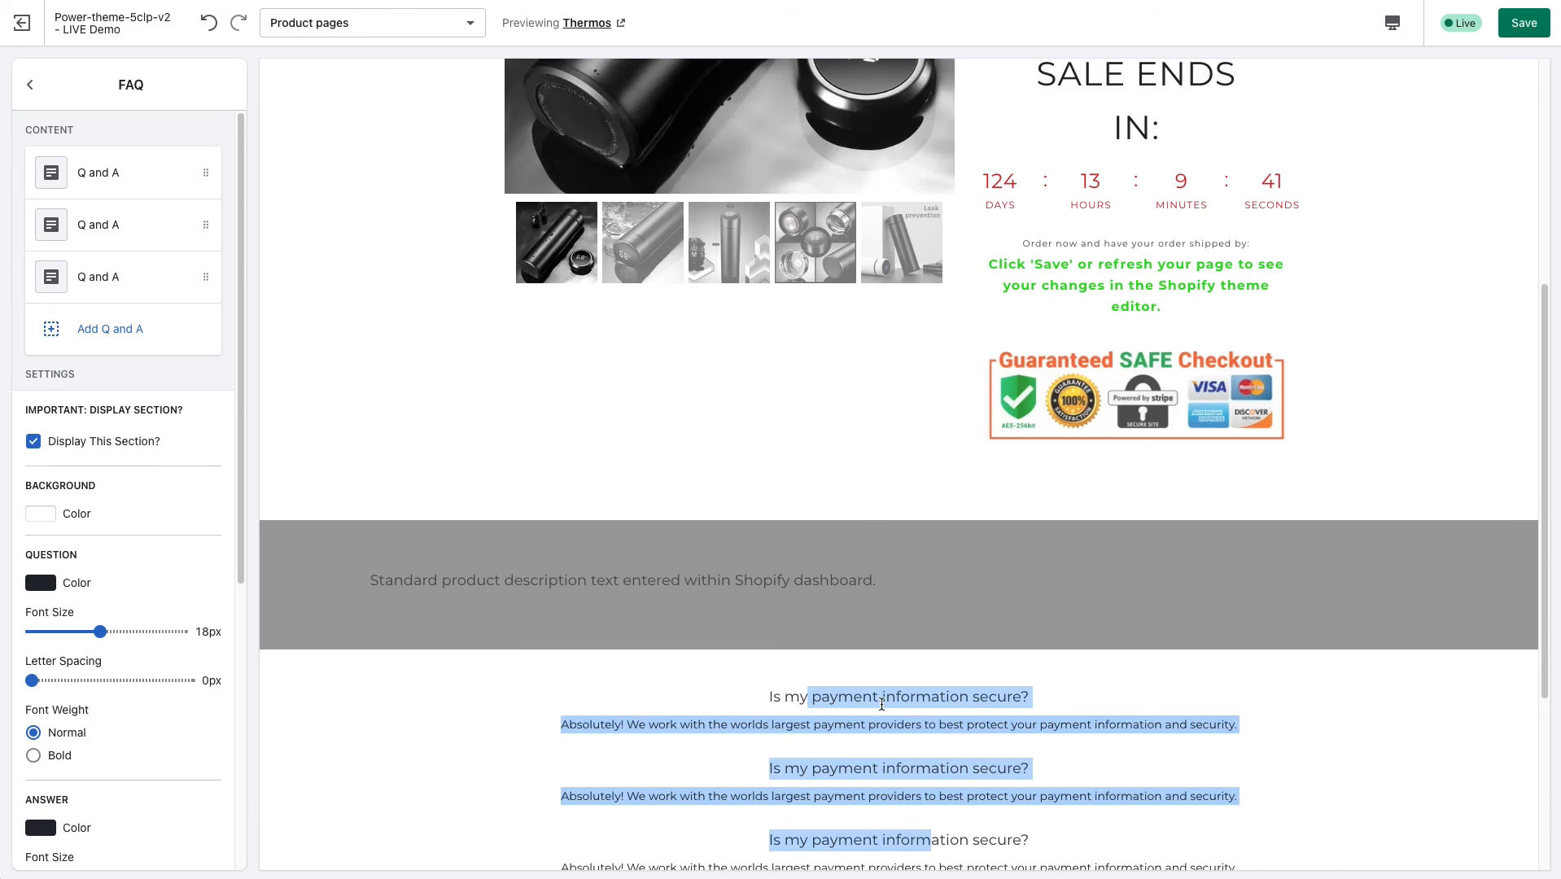
scroll(883, 570, up, 9)
scroll(843, 356, up, 2)
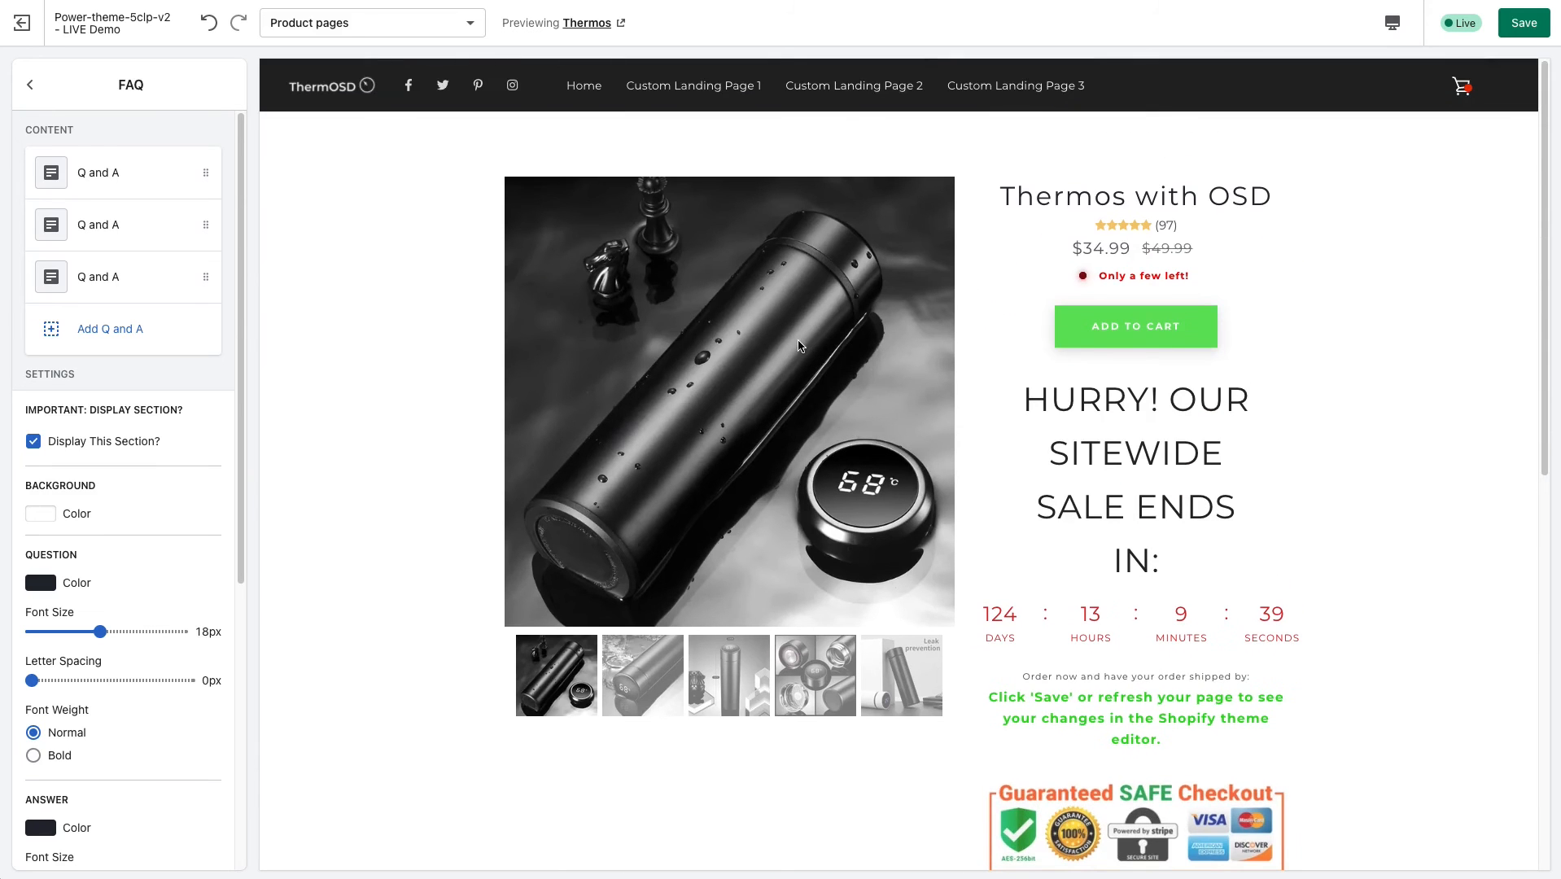
scroll(911, 450, down, 1)
scroll(904, 444, down, 15)
drag(786, 476, 930, 580)
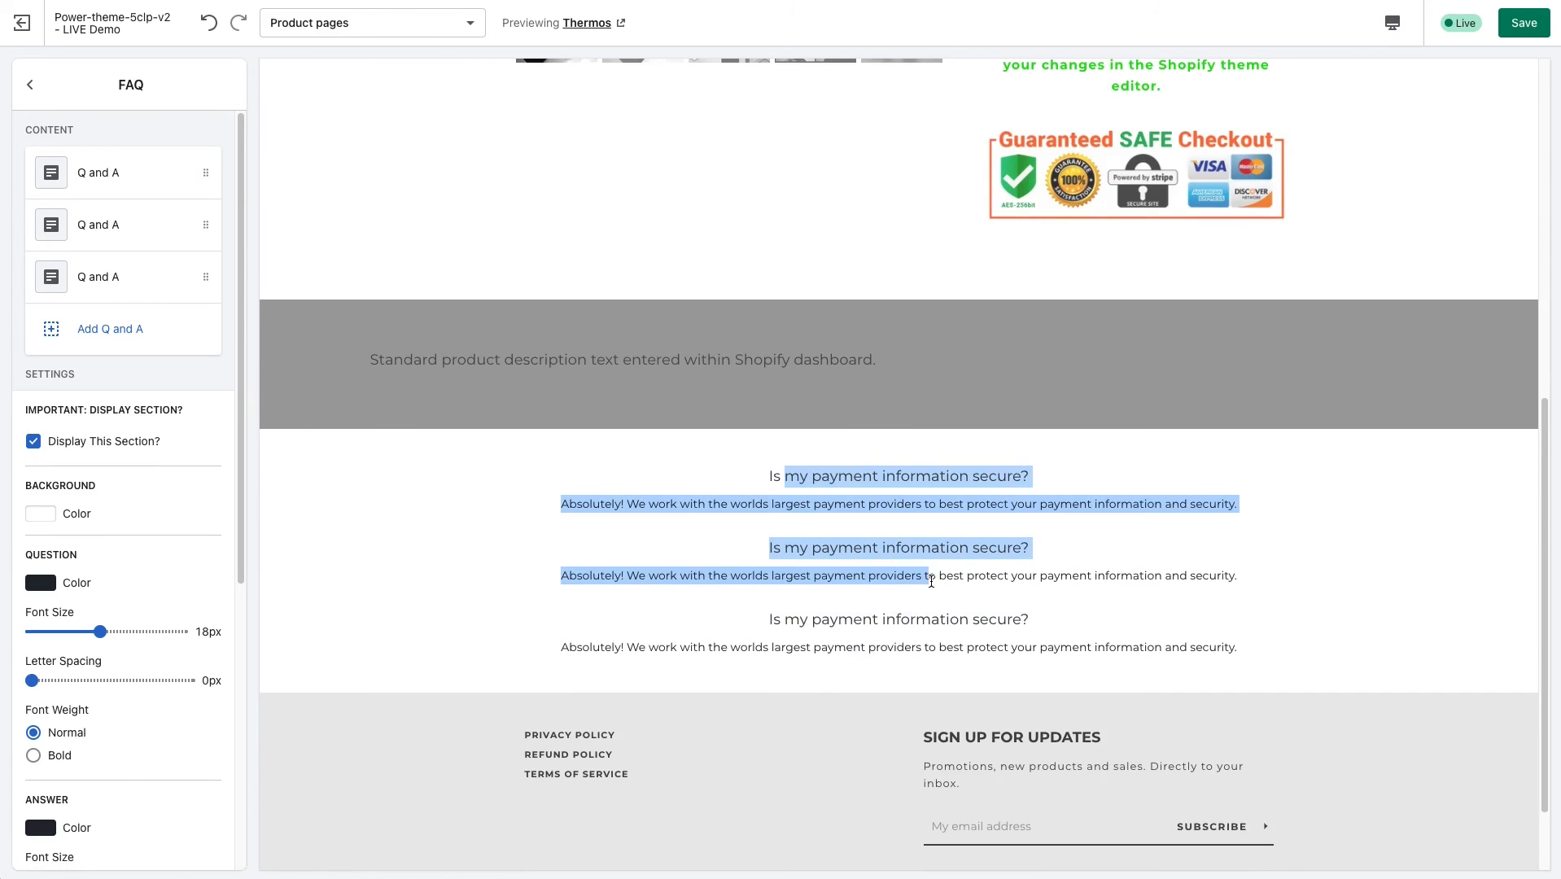
click(818, 481)
drag(773, 476, 975, 485)
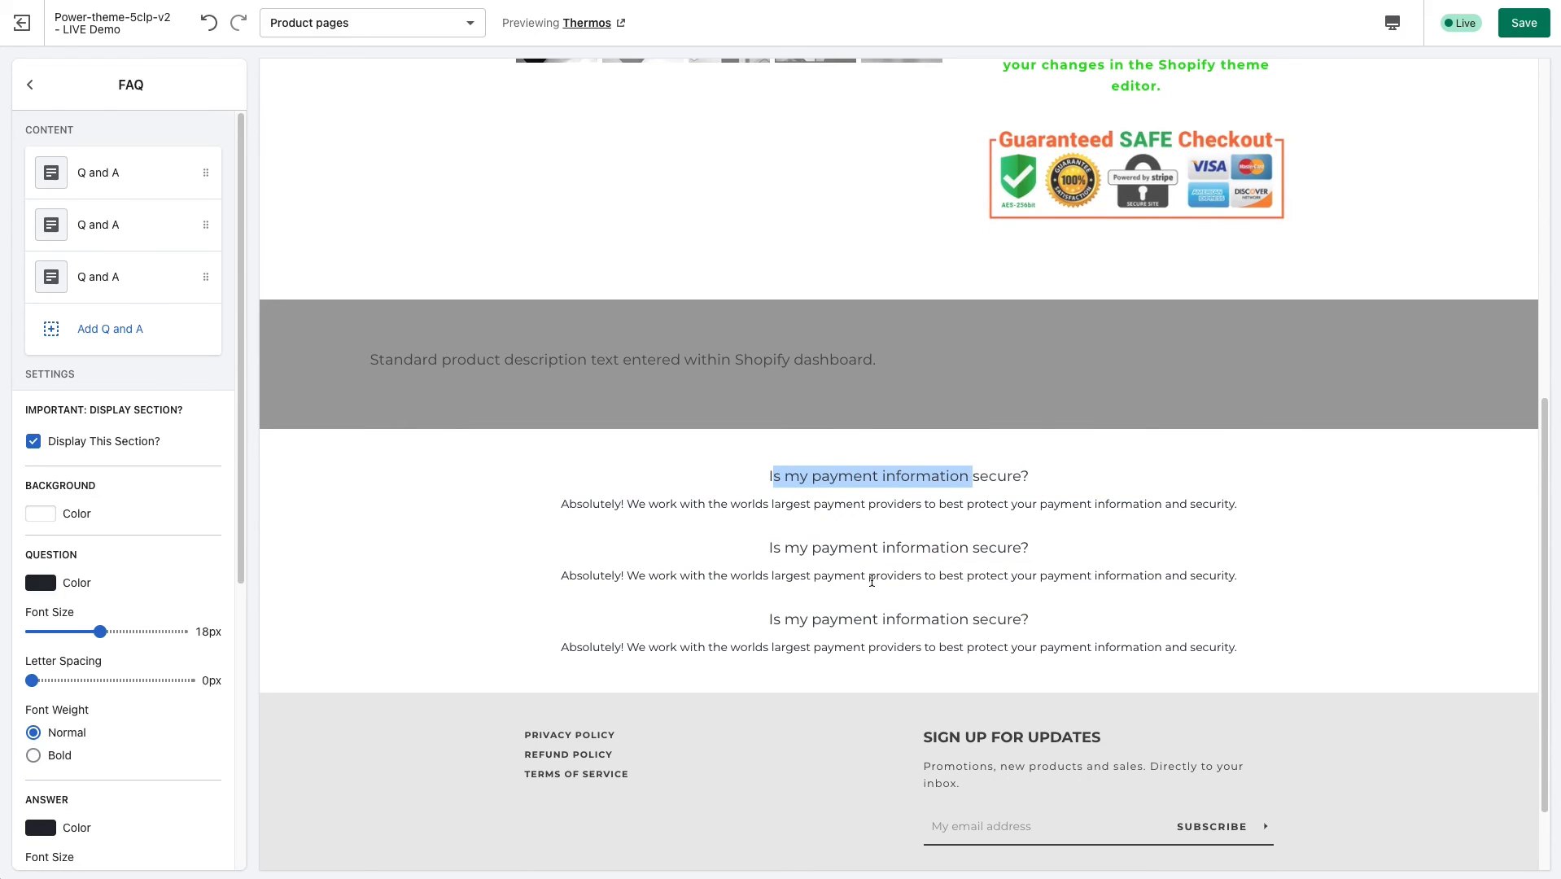
Turn on the FAQ (Accordian) section's display and add two default Q and A entries to it.
click(29, 84)
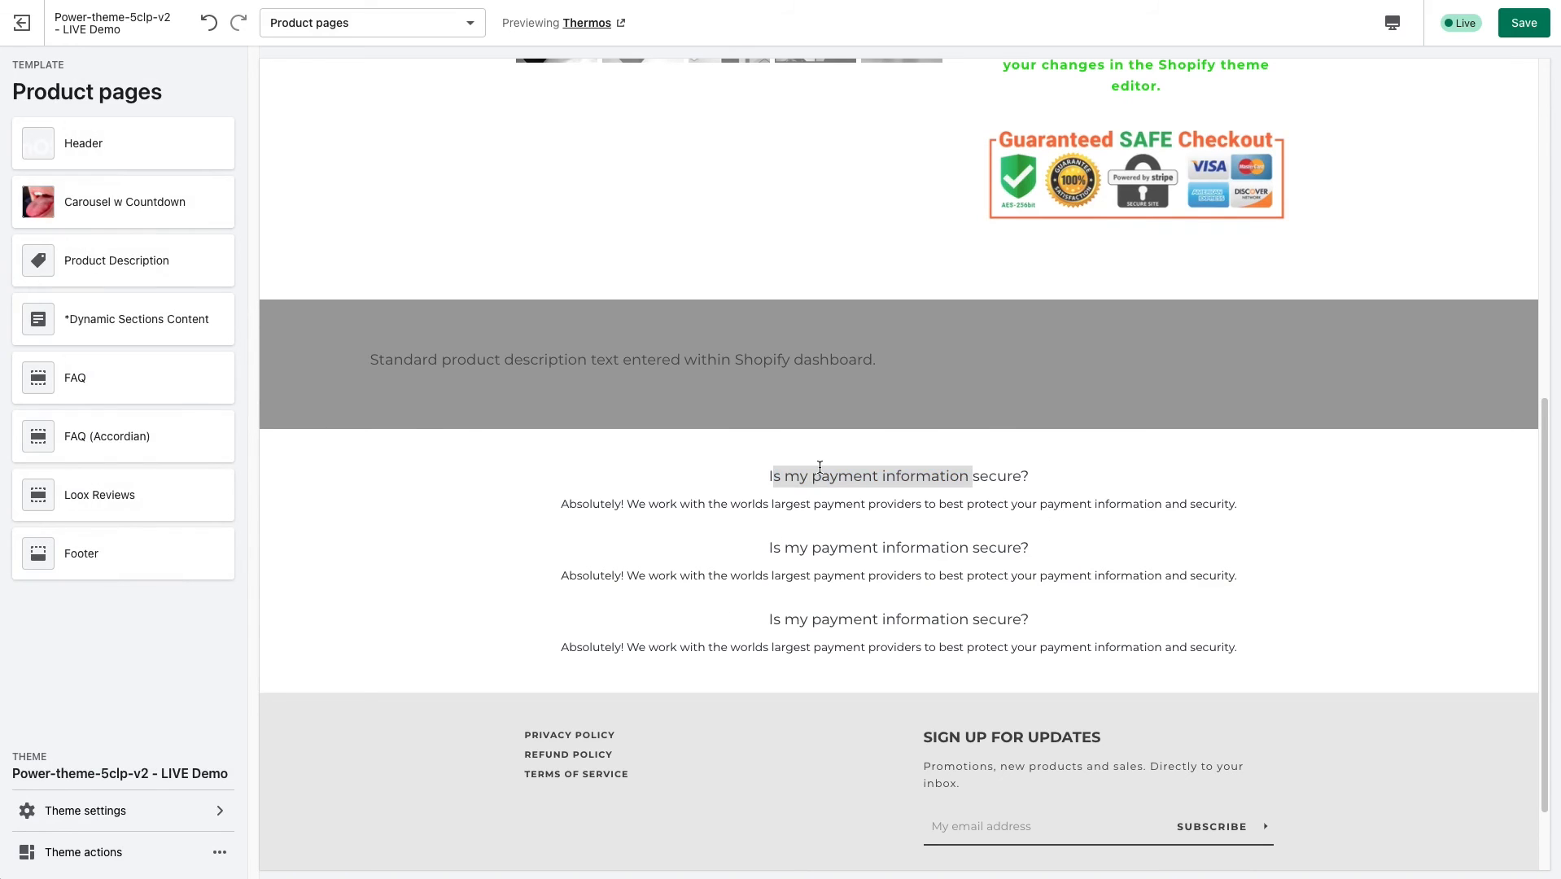
click(129, 436)
click(33, 285)
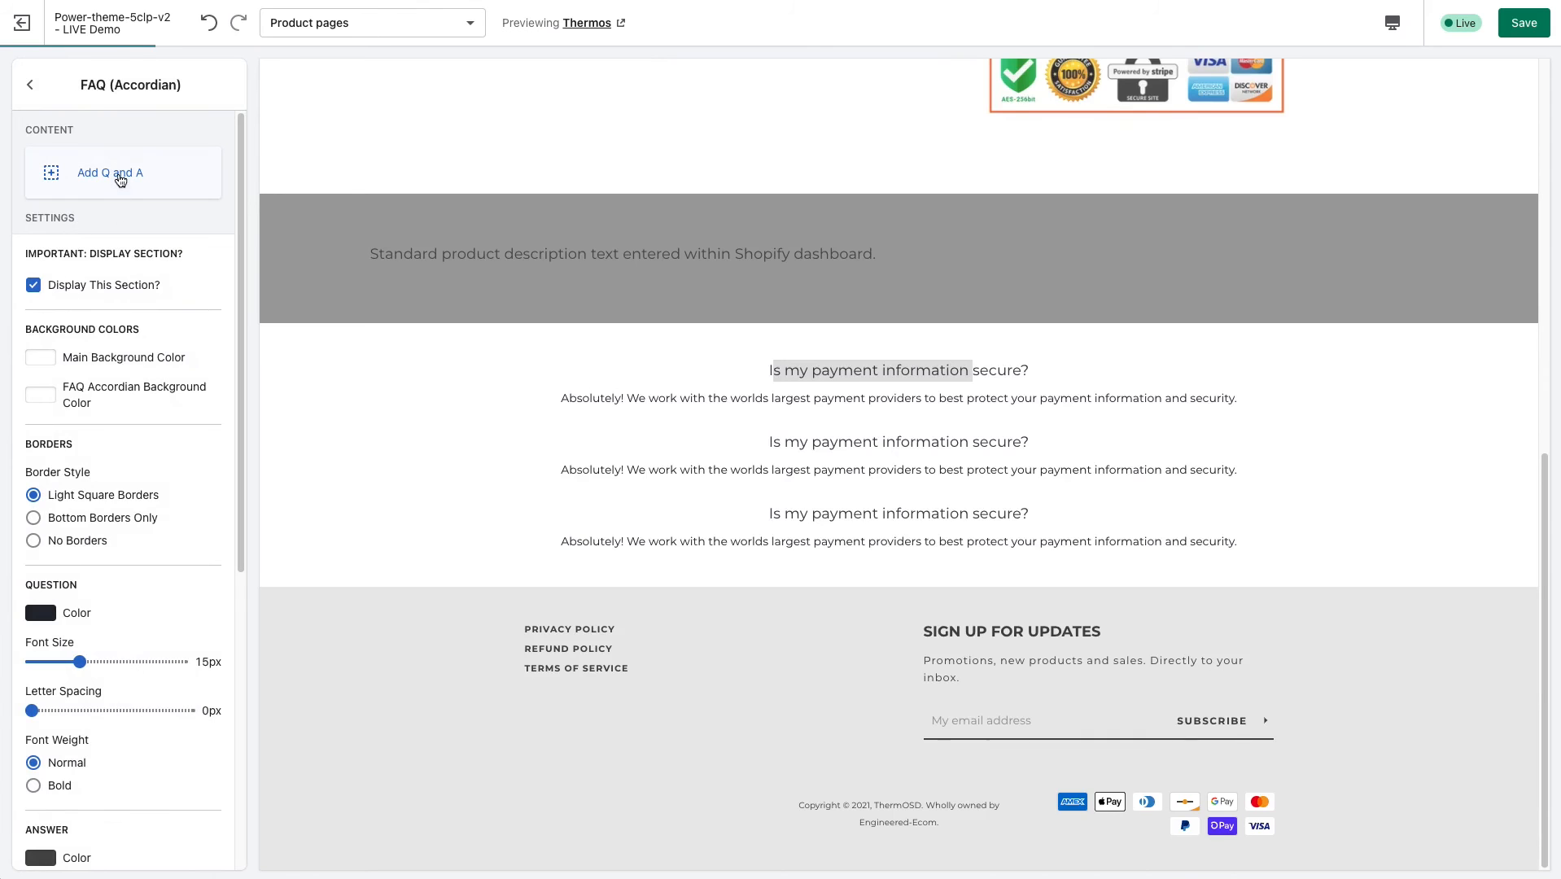
click(112, 173)
click(31, 89)
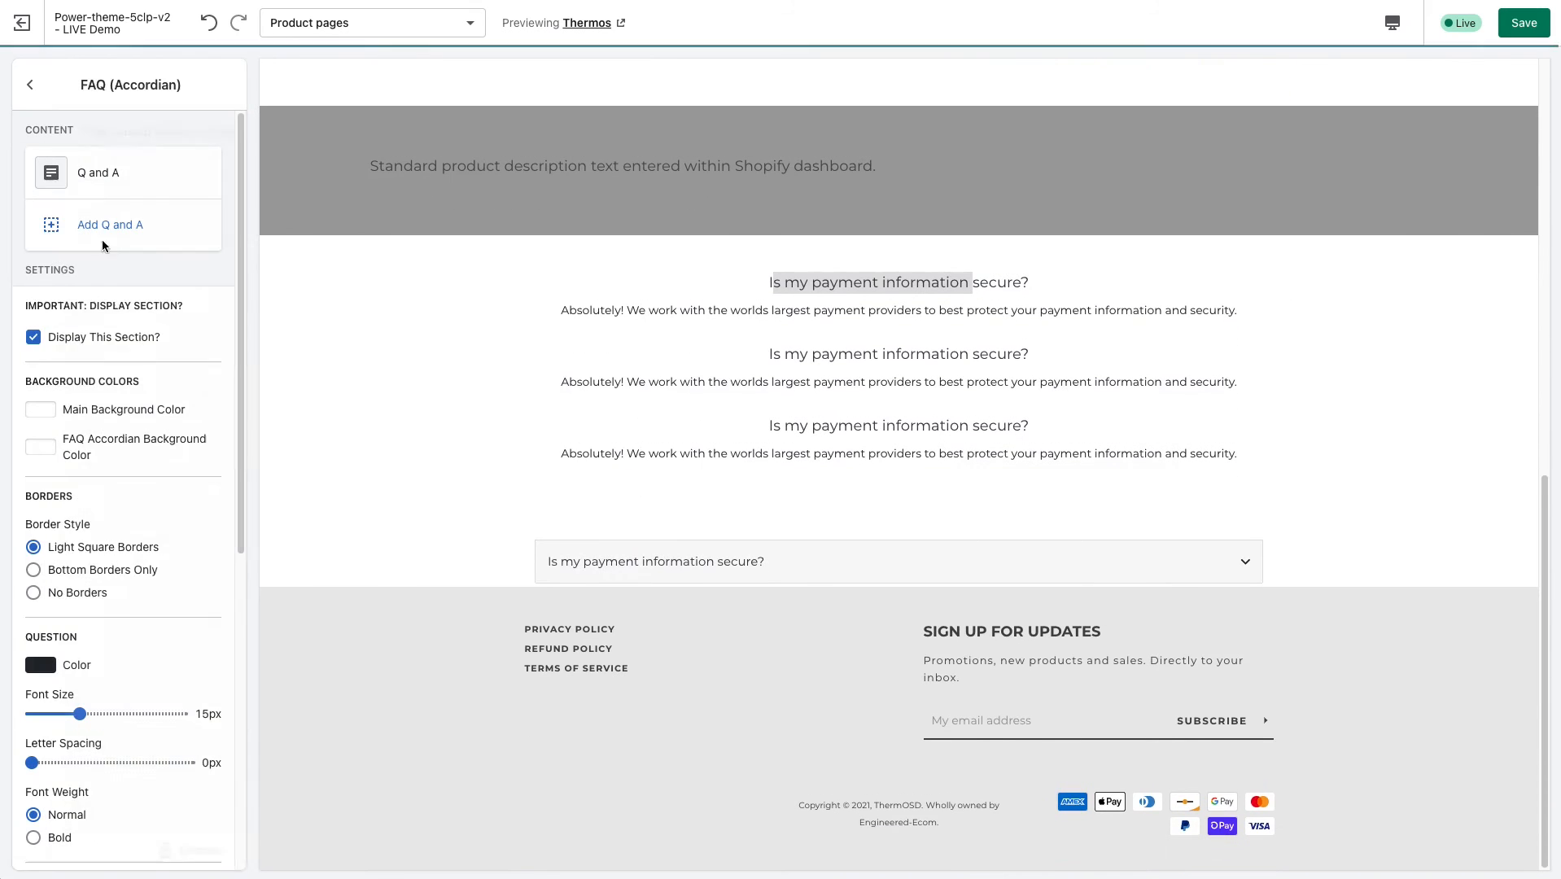
click(131, 226)
click(31, 85)
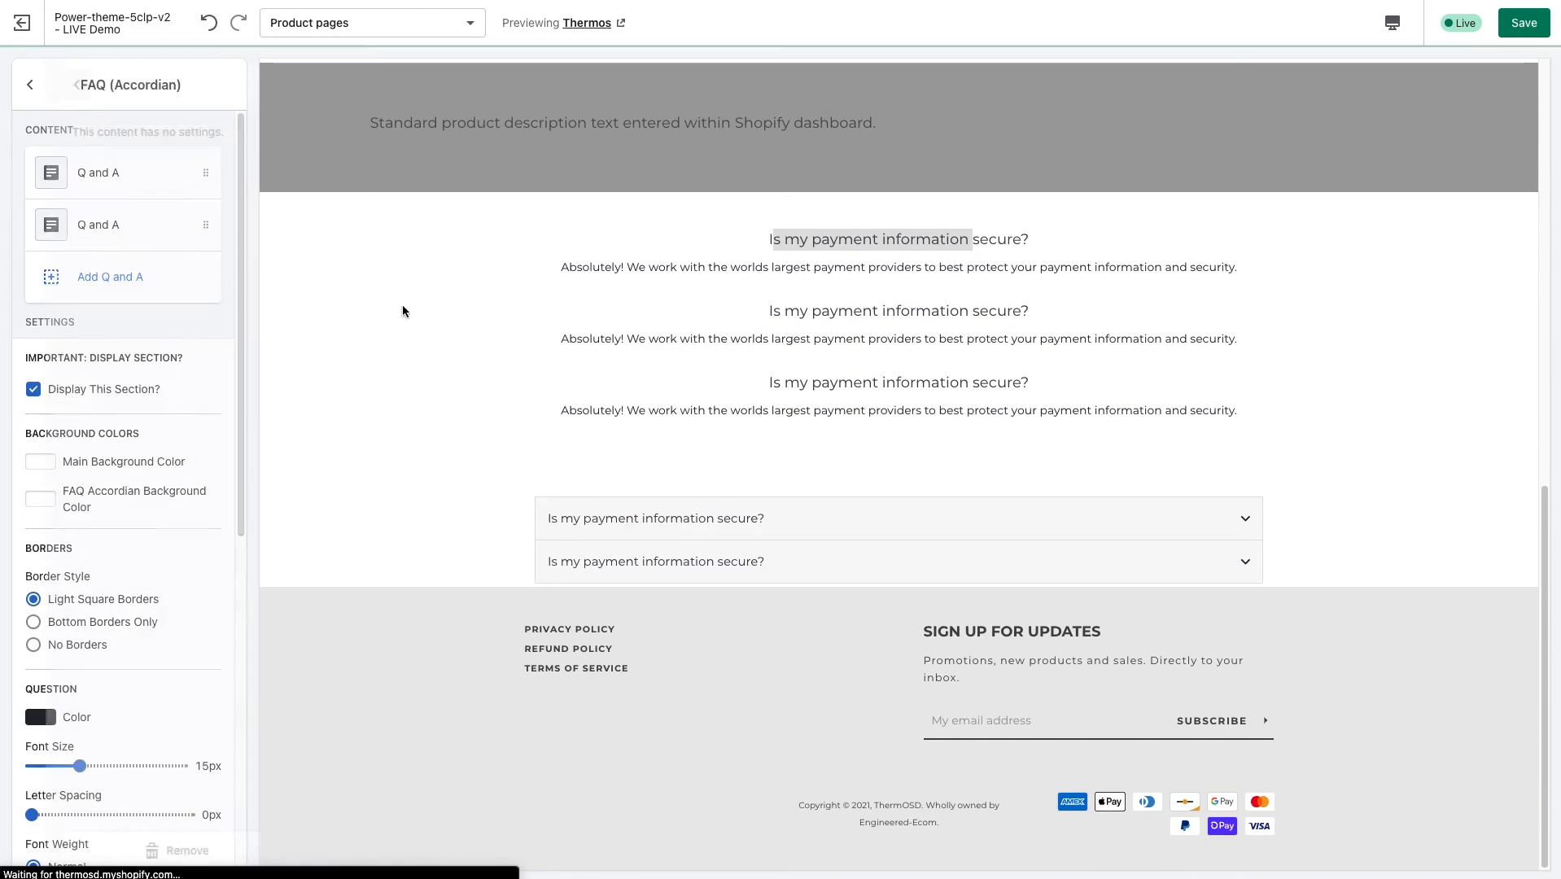
Test expanding and collapsing the first accordion question in the preview, and return to the section list.
click(733, 527)
click(733, 528)
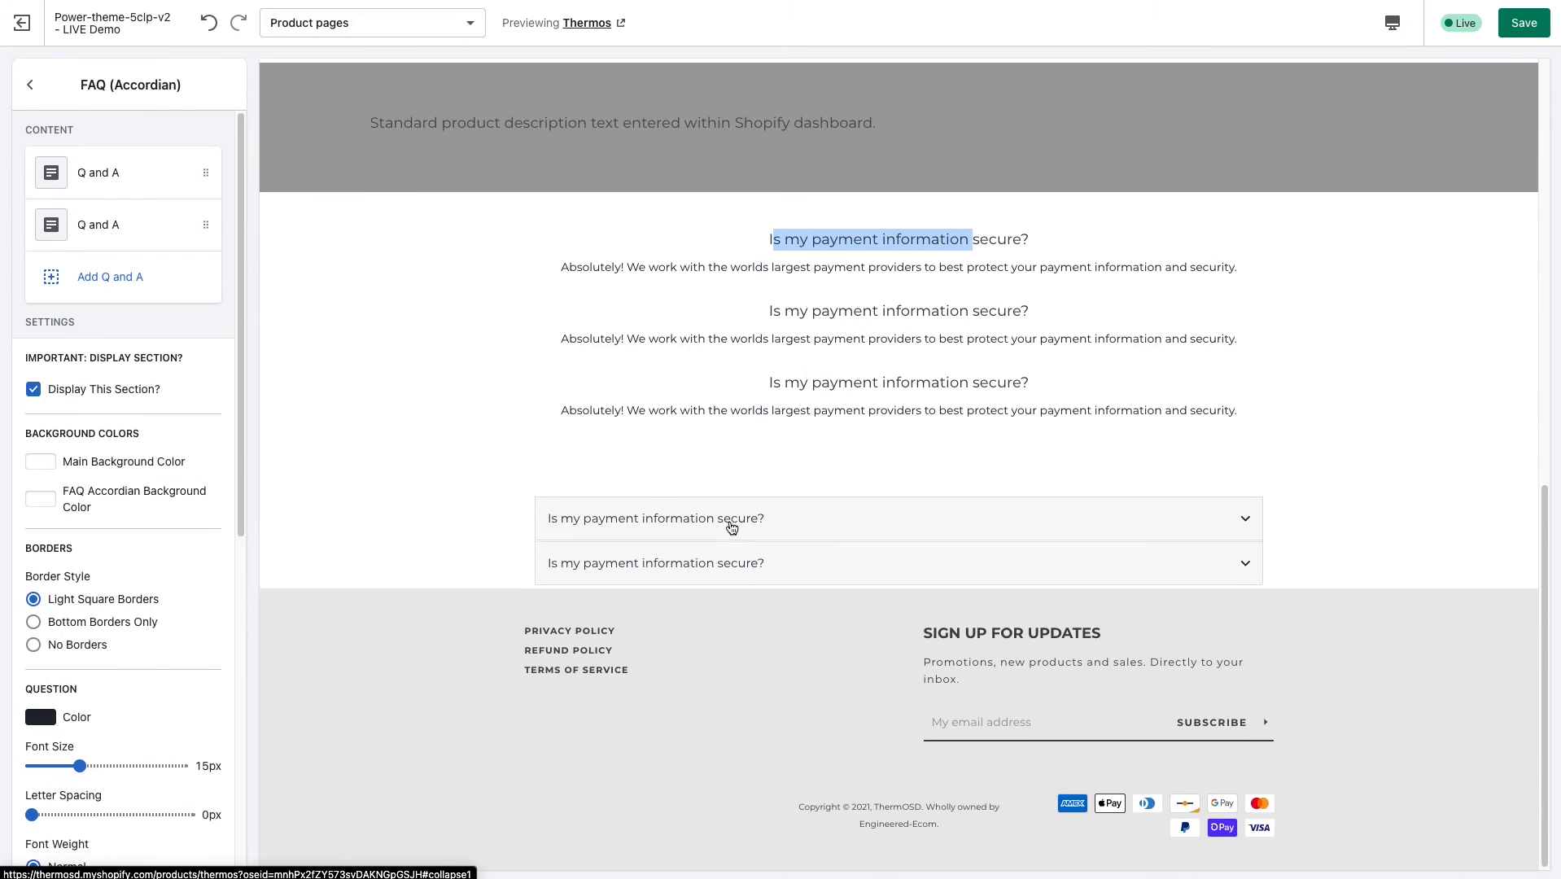
click(30, 84)
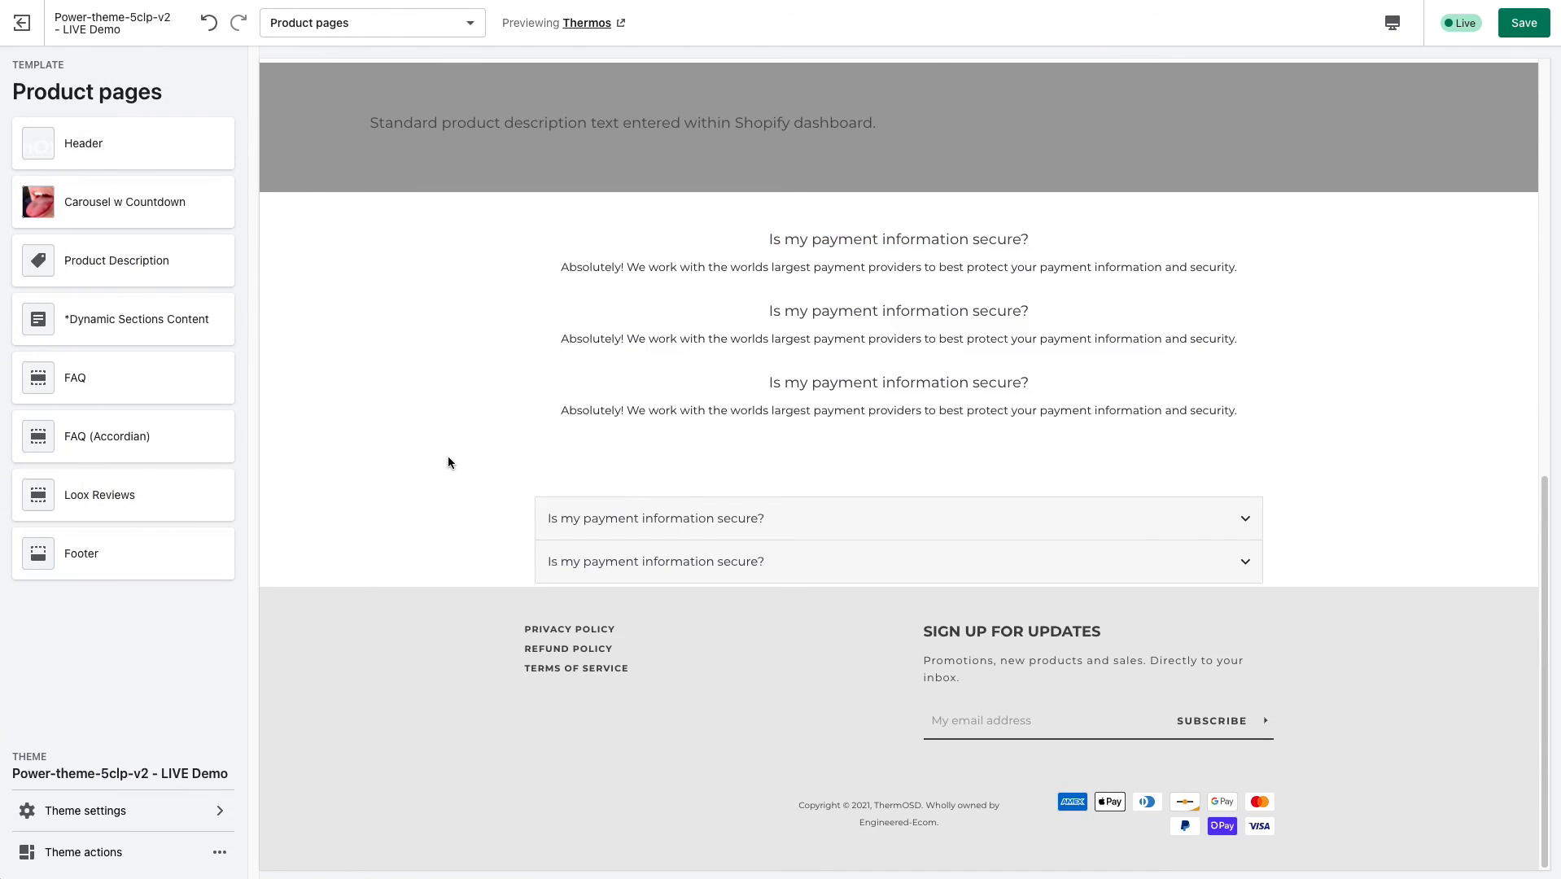
Open the Loox Reviews section's settings and examine the product page preview, highlighting the product title.
click(119, 504)
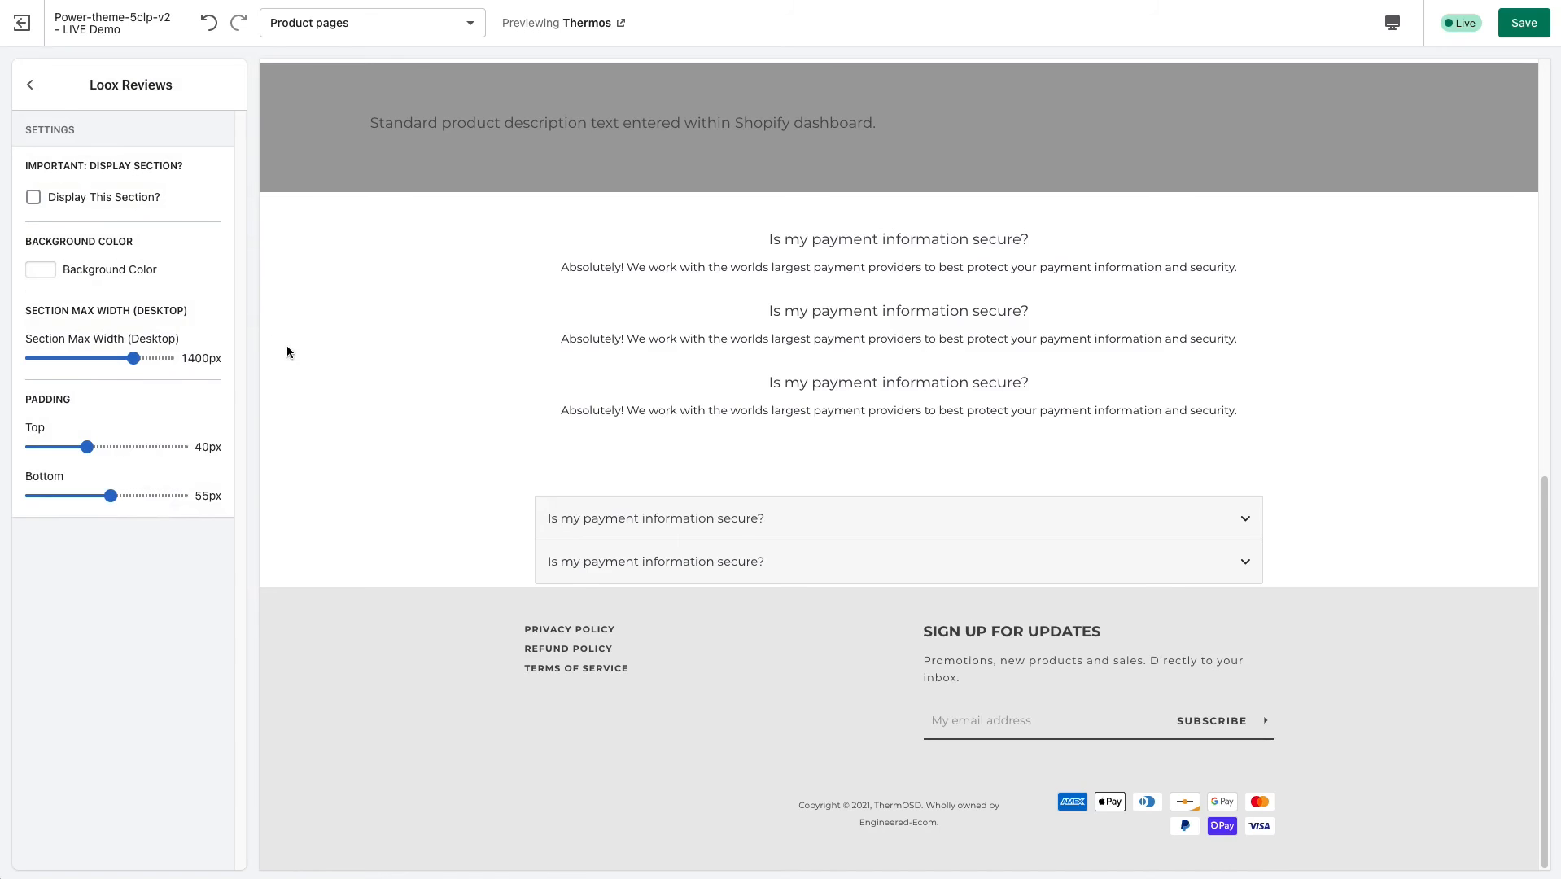
scroll(498, 521, up, 2)
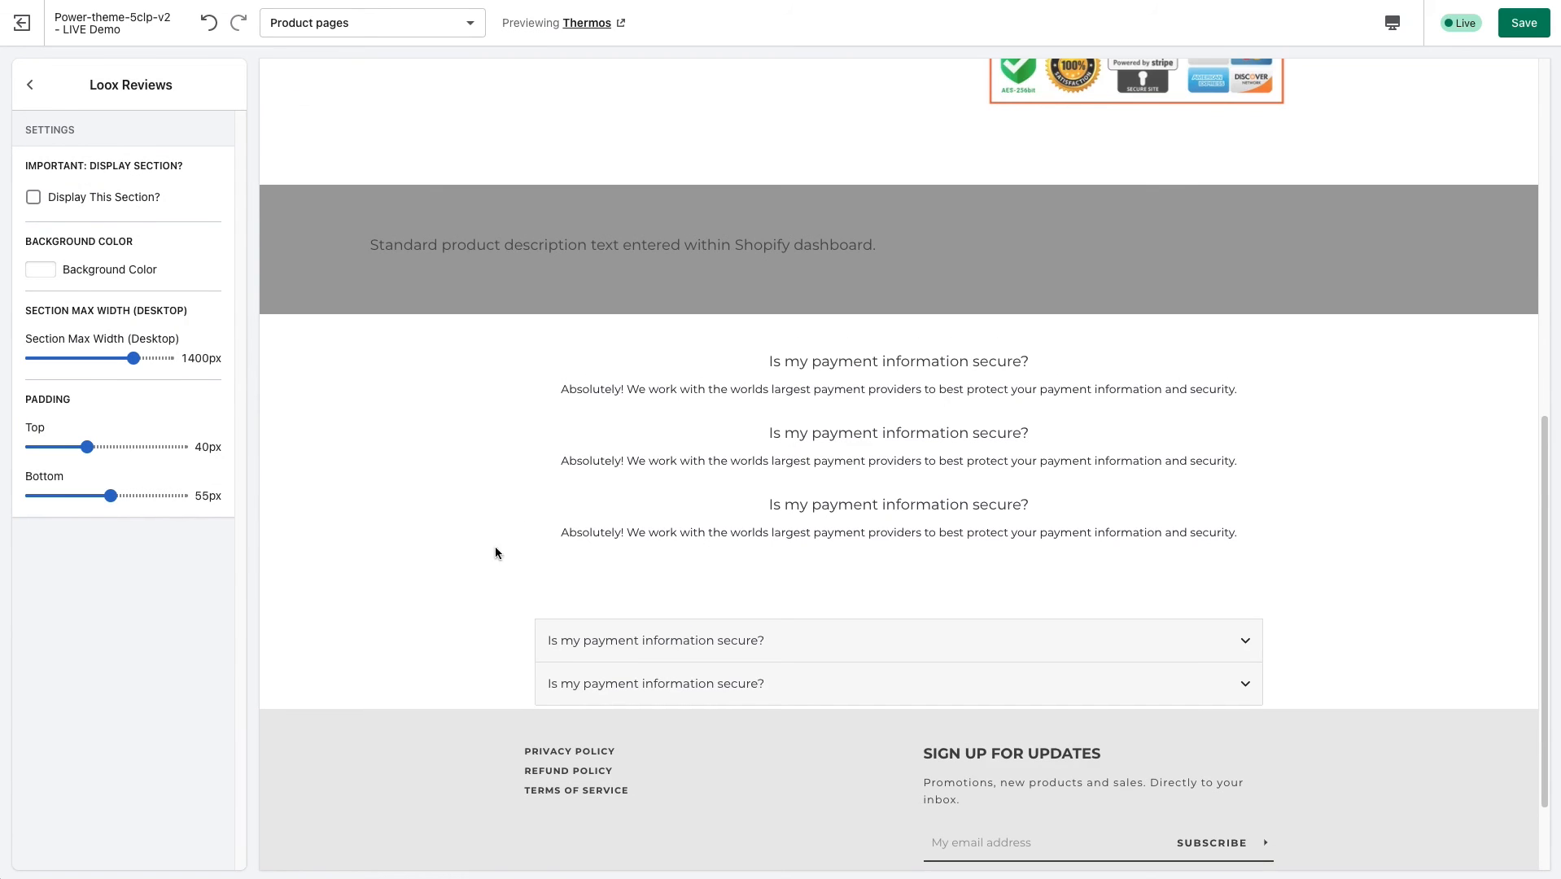
scroll(431, 552, down, 1)
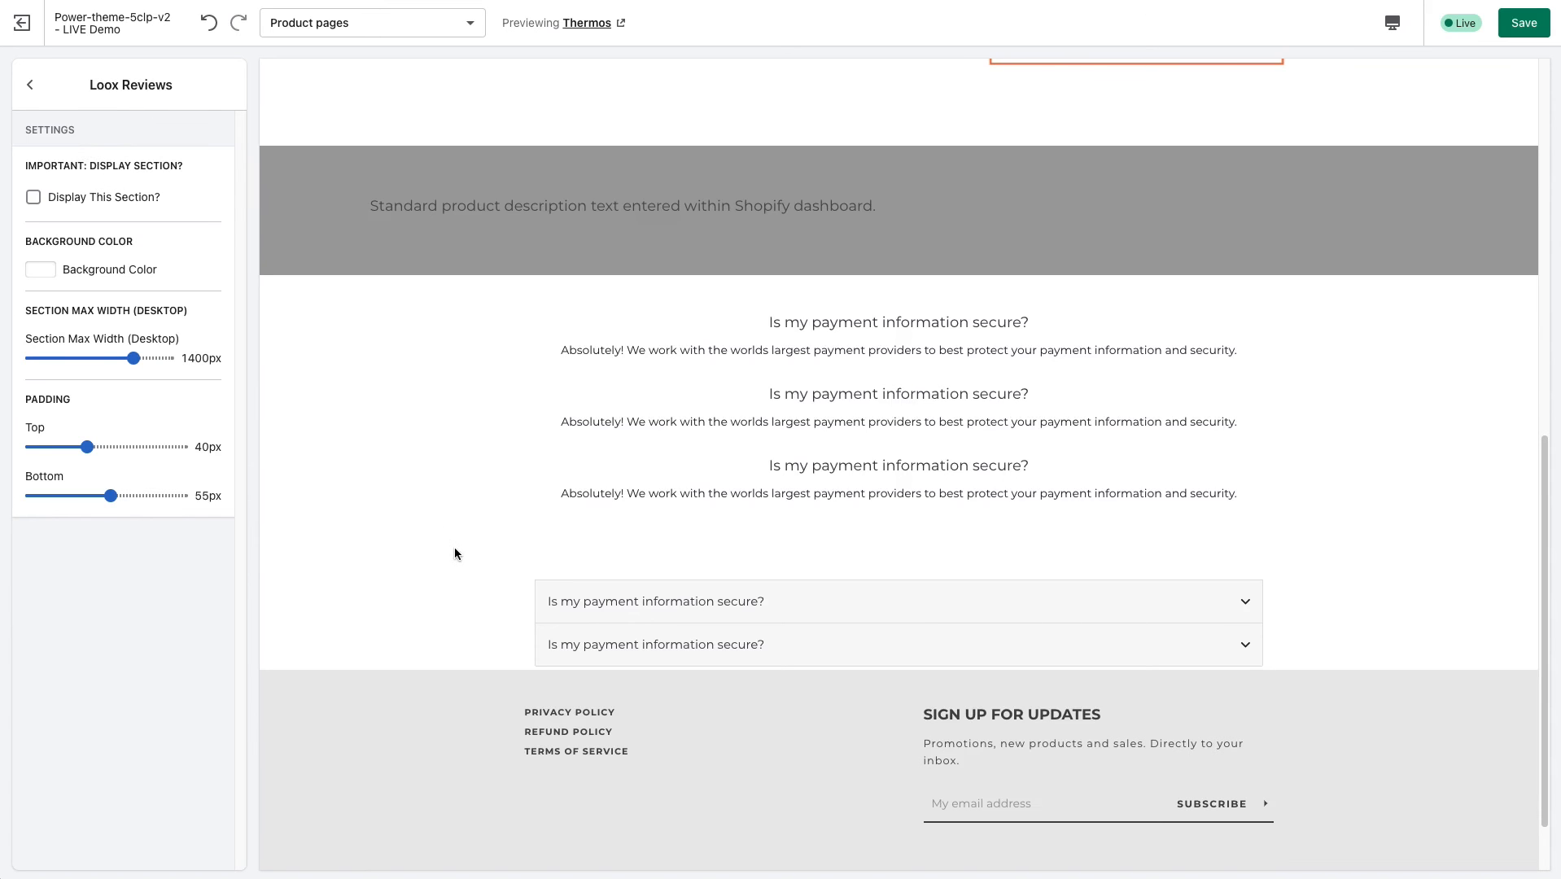
scroll(455, 553, up, 3)
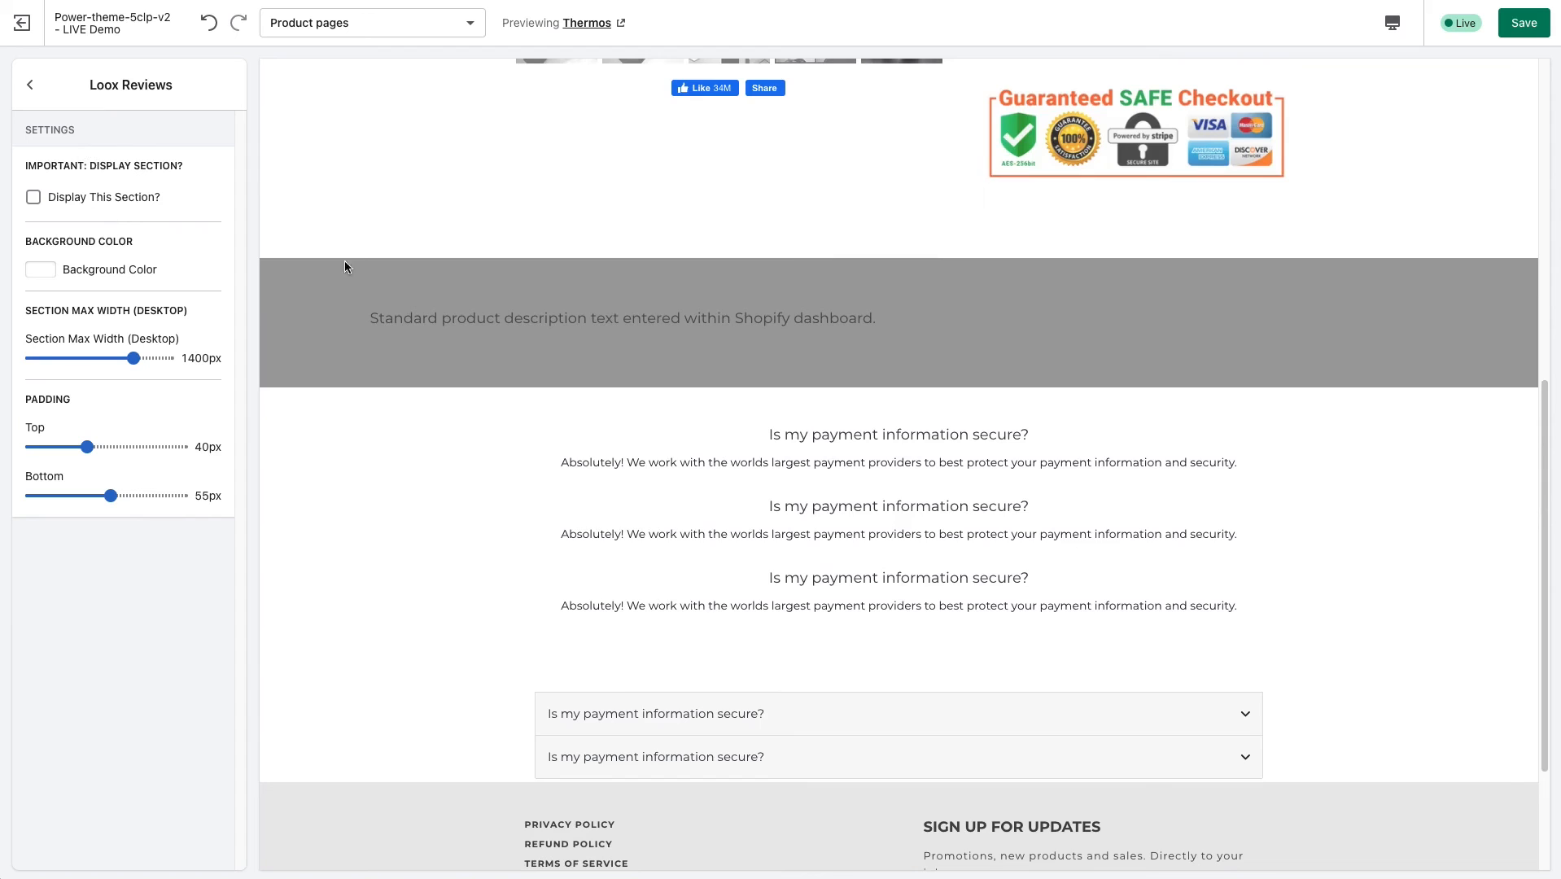
scroll(614, 359, up, 10)
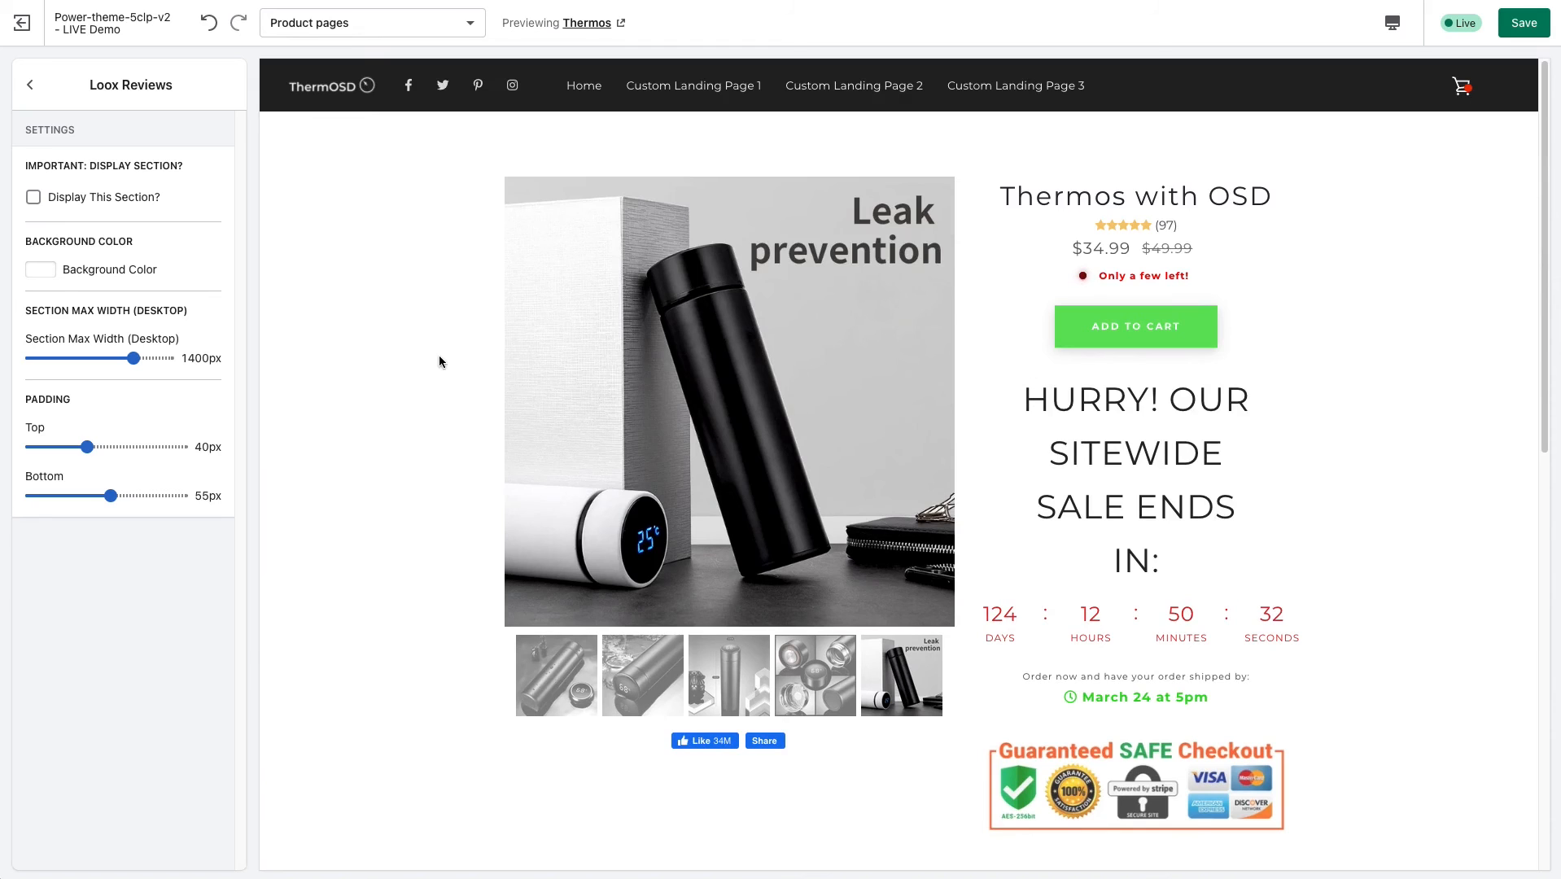
scroll(350, 443, down, 1)
scroll(355, 440, down, 3)
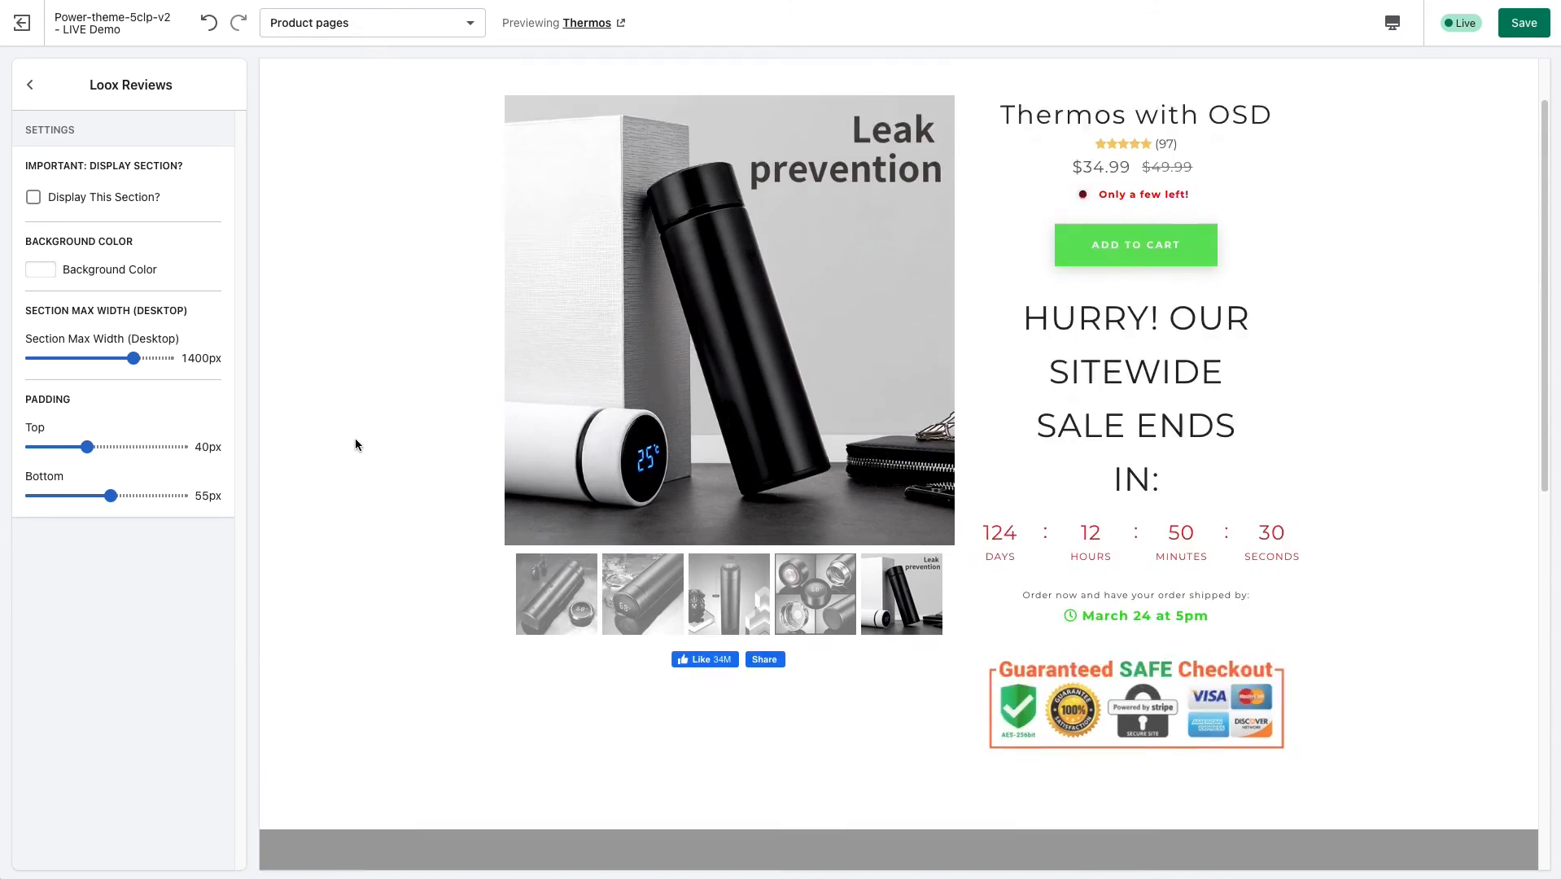
scroll(581, 544, up, 3)
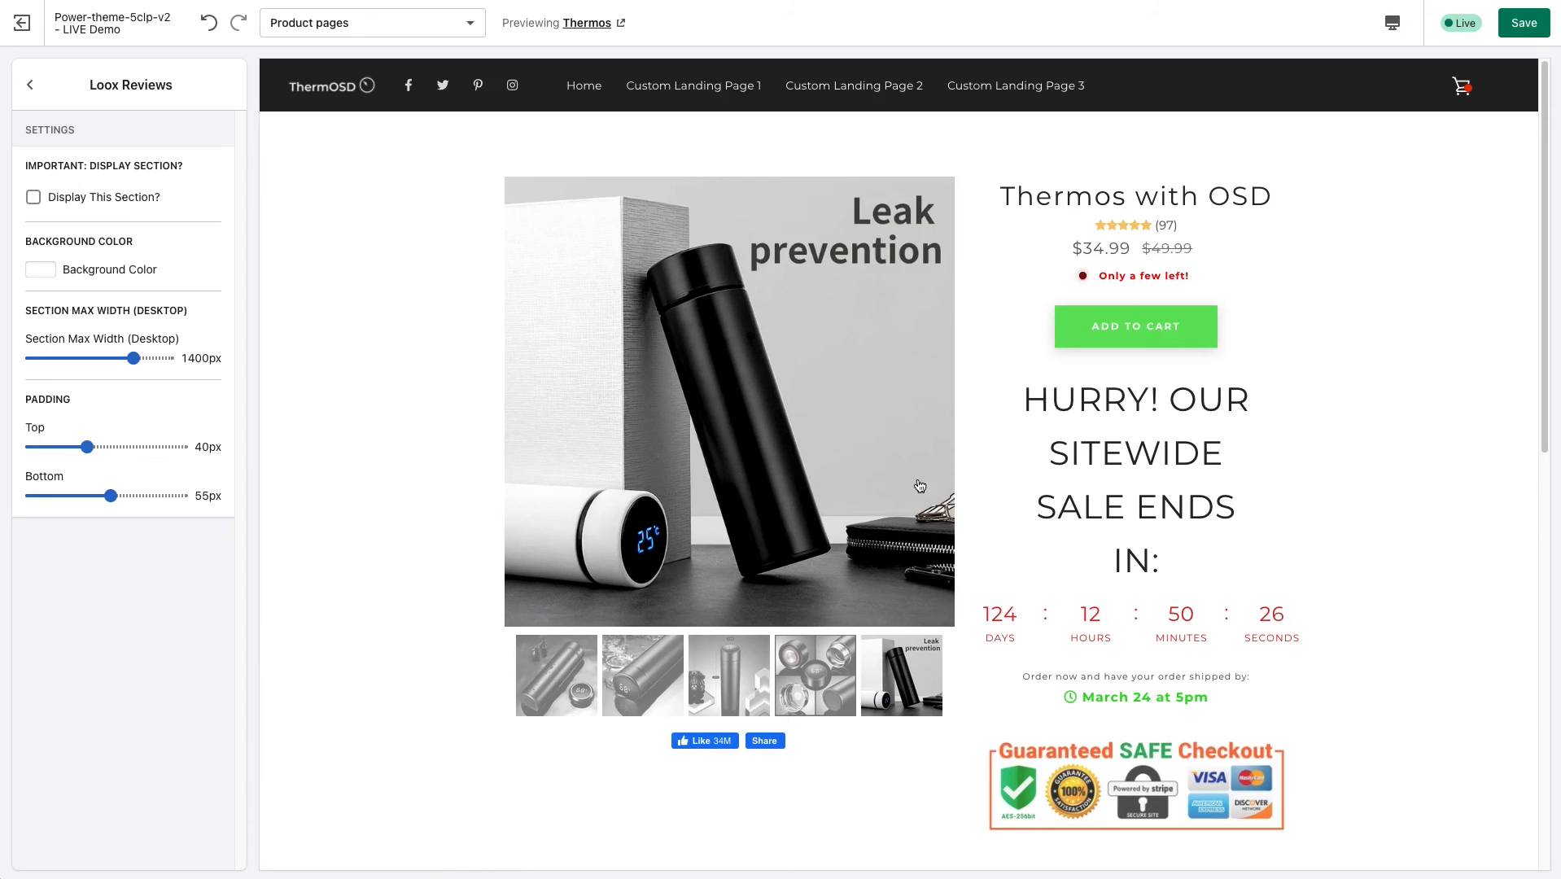
drag(1006, 197, 1270, 194)
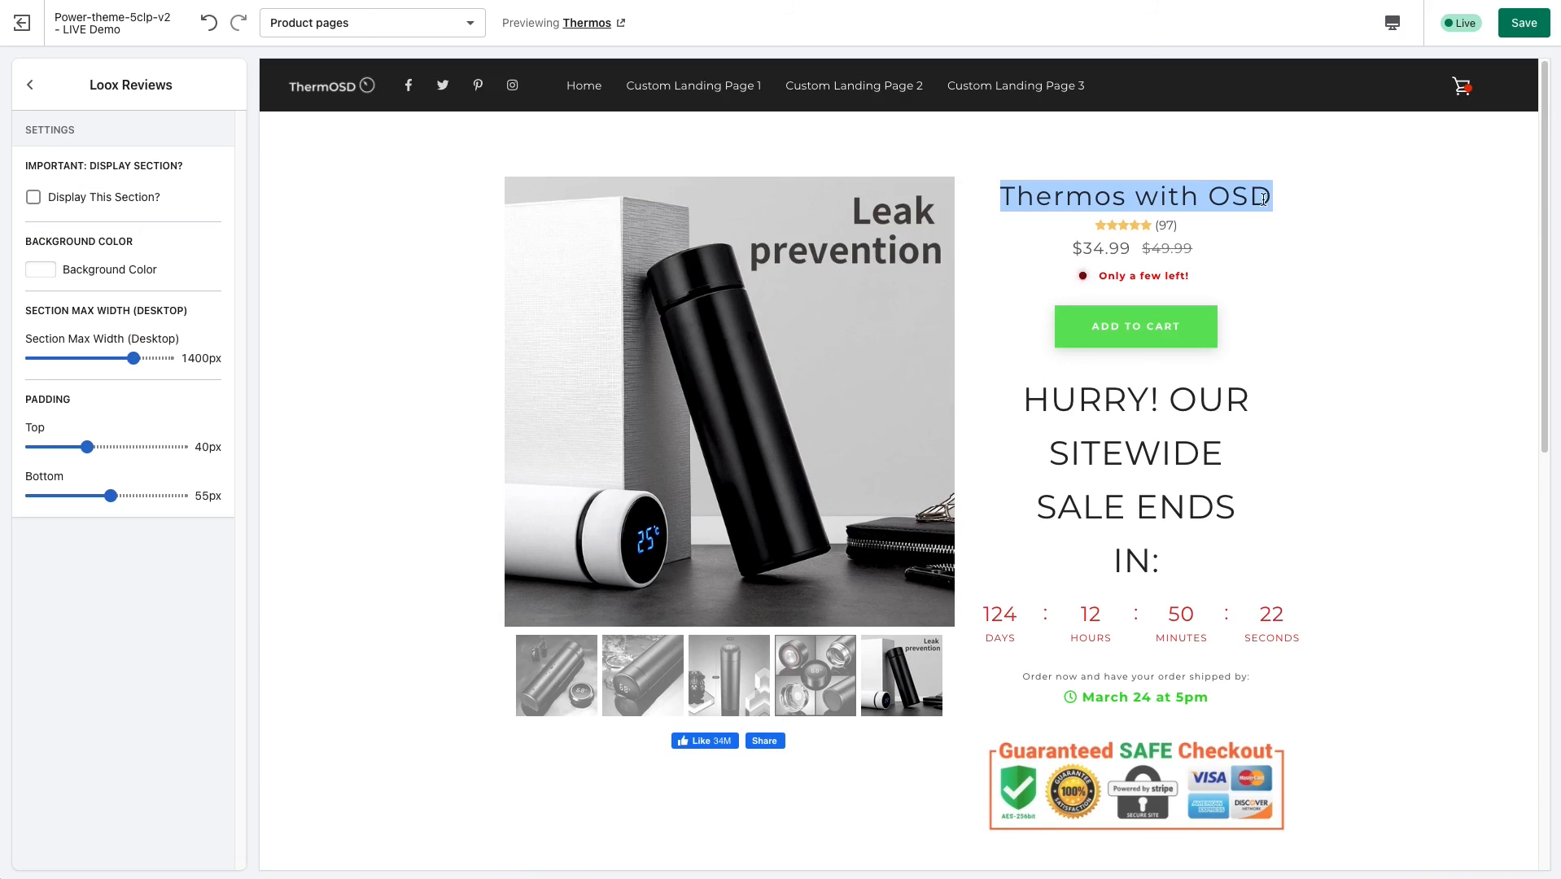
Turn on the Loox Reviews section's display and browse the customer reviews beneath the accordion FAQ in the preview.
scroll(451, 470, down, 3)
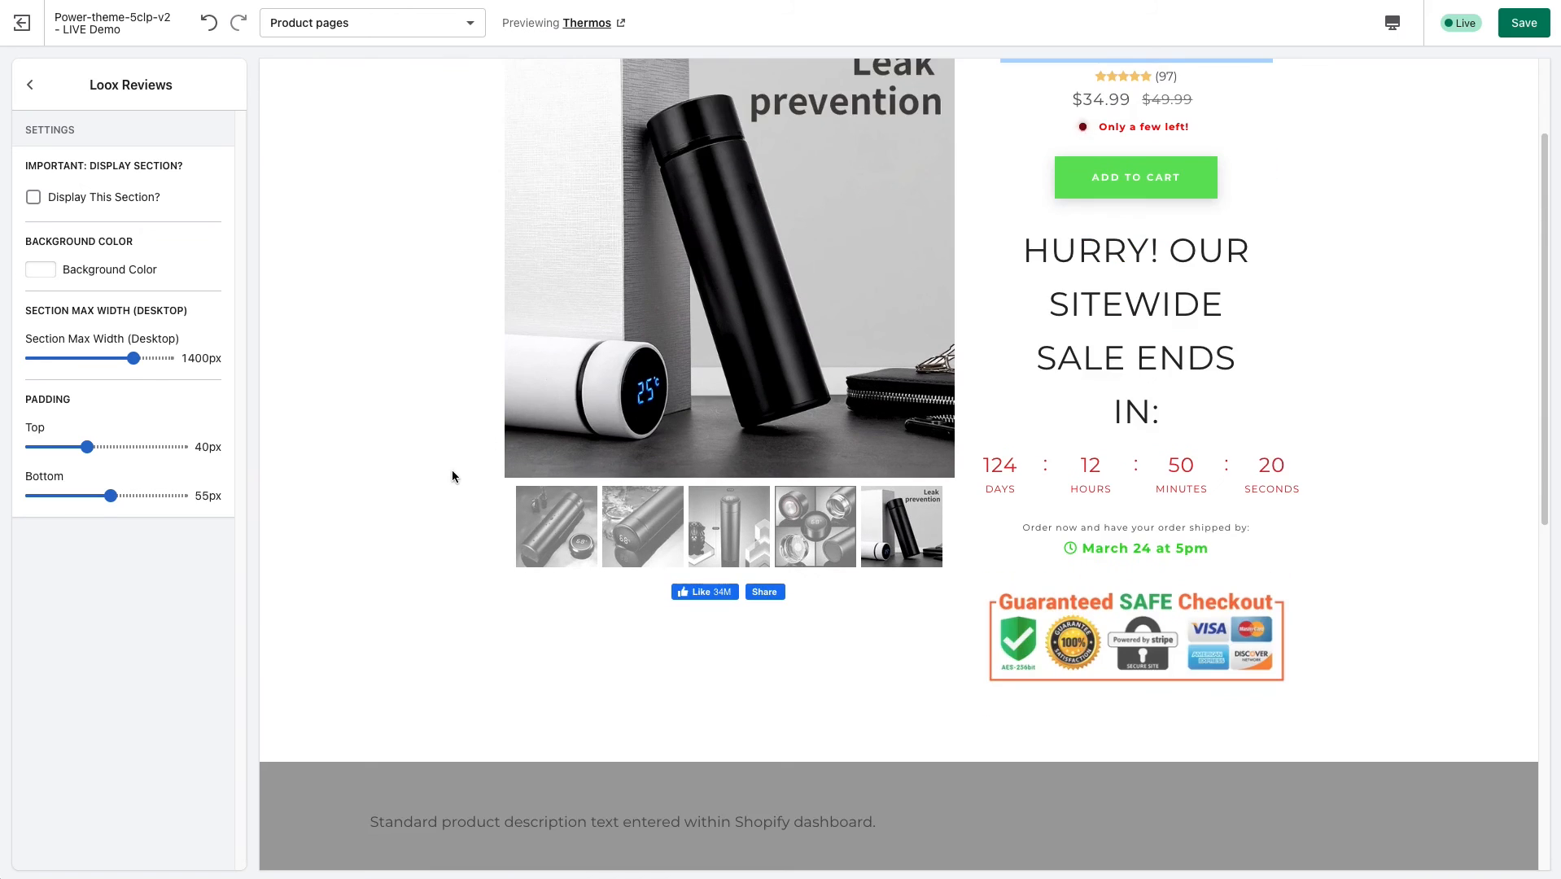
scroll(439, 466, up, 3)
scroll(431, 470, down, 3)
scroll(429, 472, down, 8)
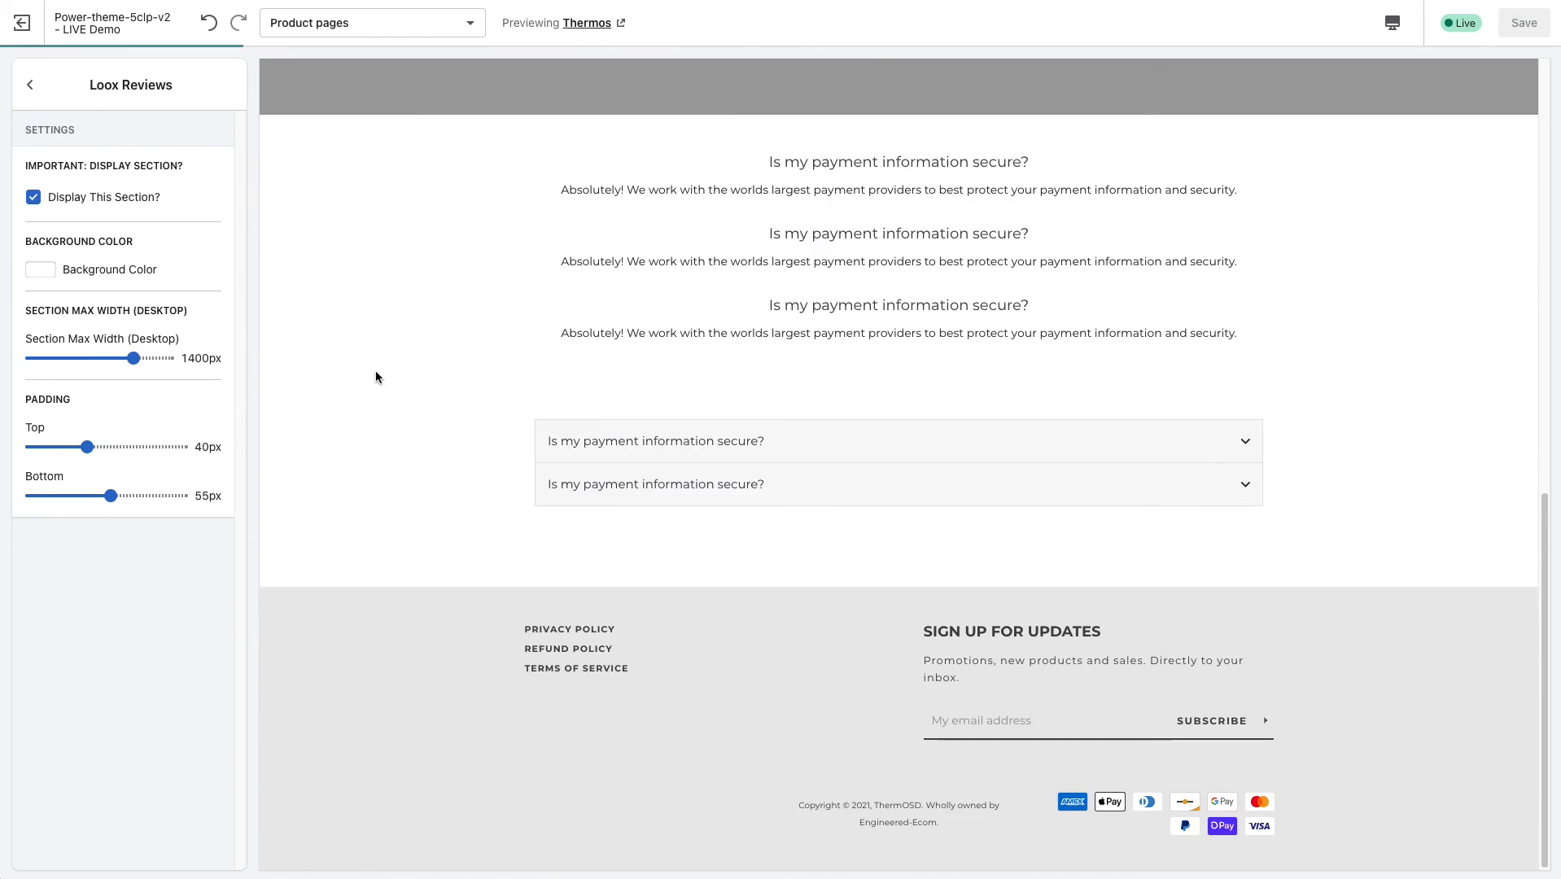
scroll(492, 443, down, 4)
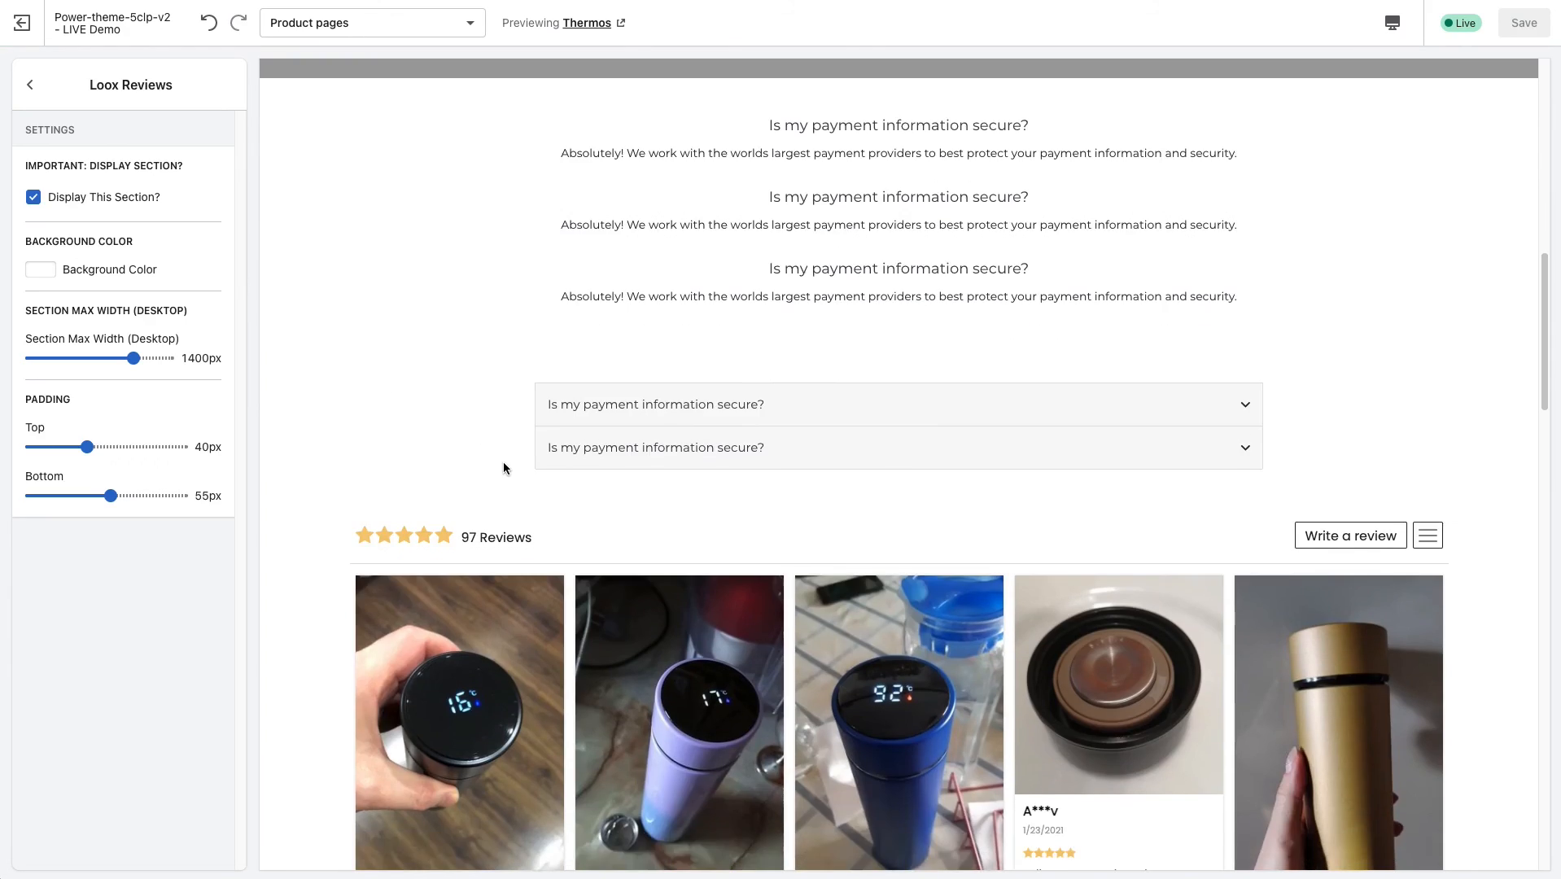
scroll(503, 478, down, 8)
scroll(540, 511, up, 12)
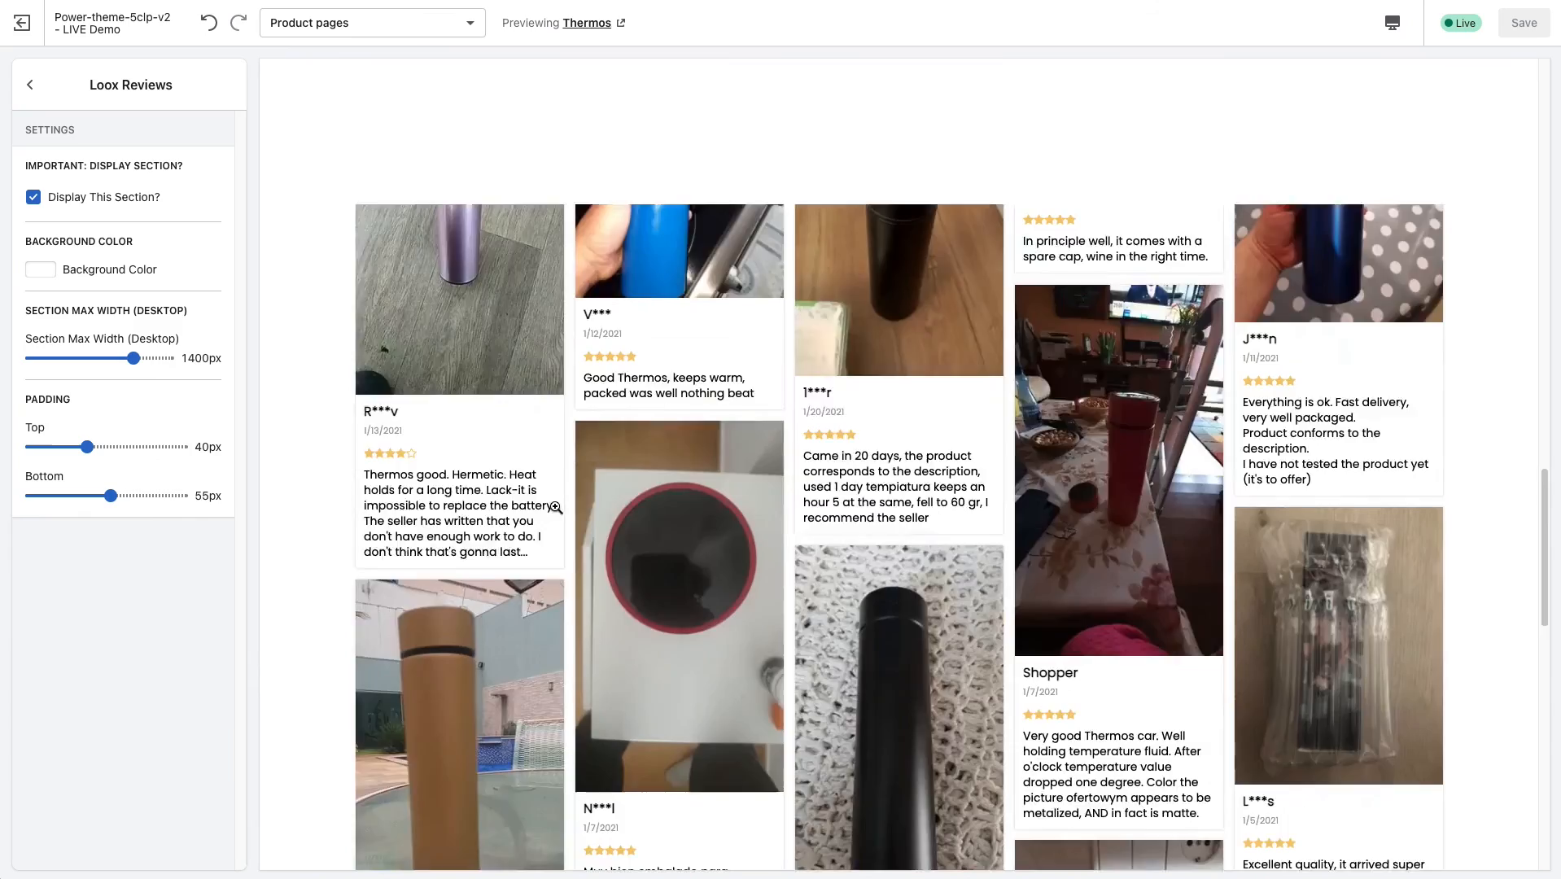
Set the Loox Reviews section's background color to a medium gray.
scroll(537, 519, up, 3)
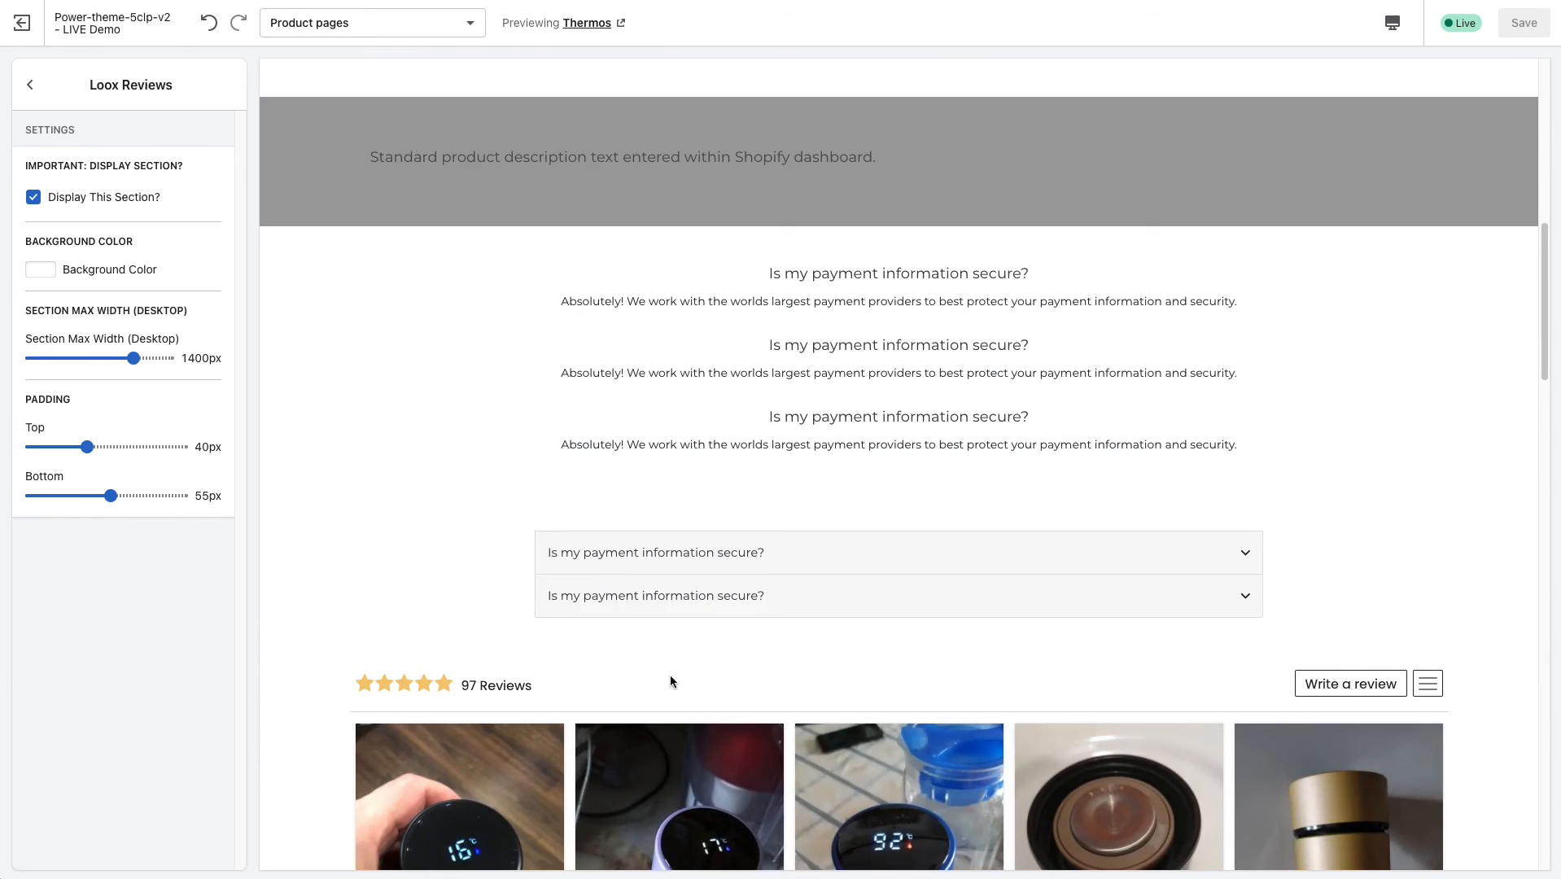
scroll(575, 582, up, 5)
scroll(364, 462, up, 6)
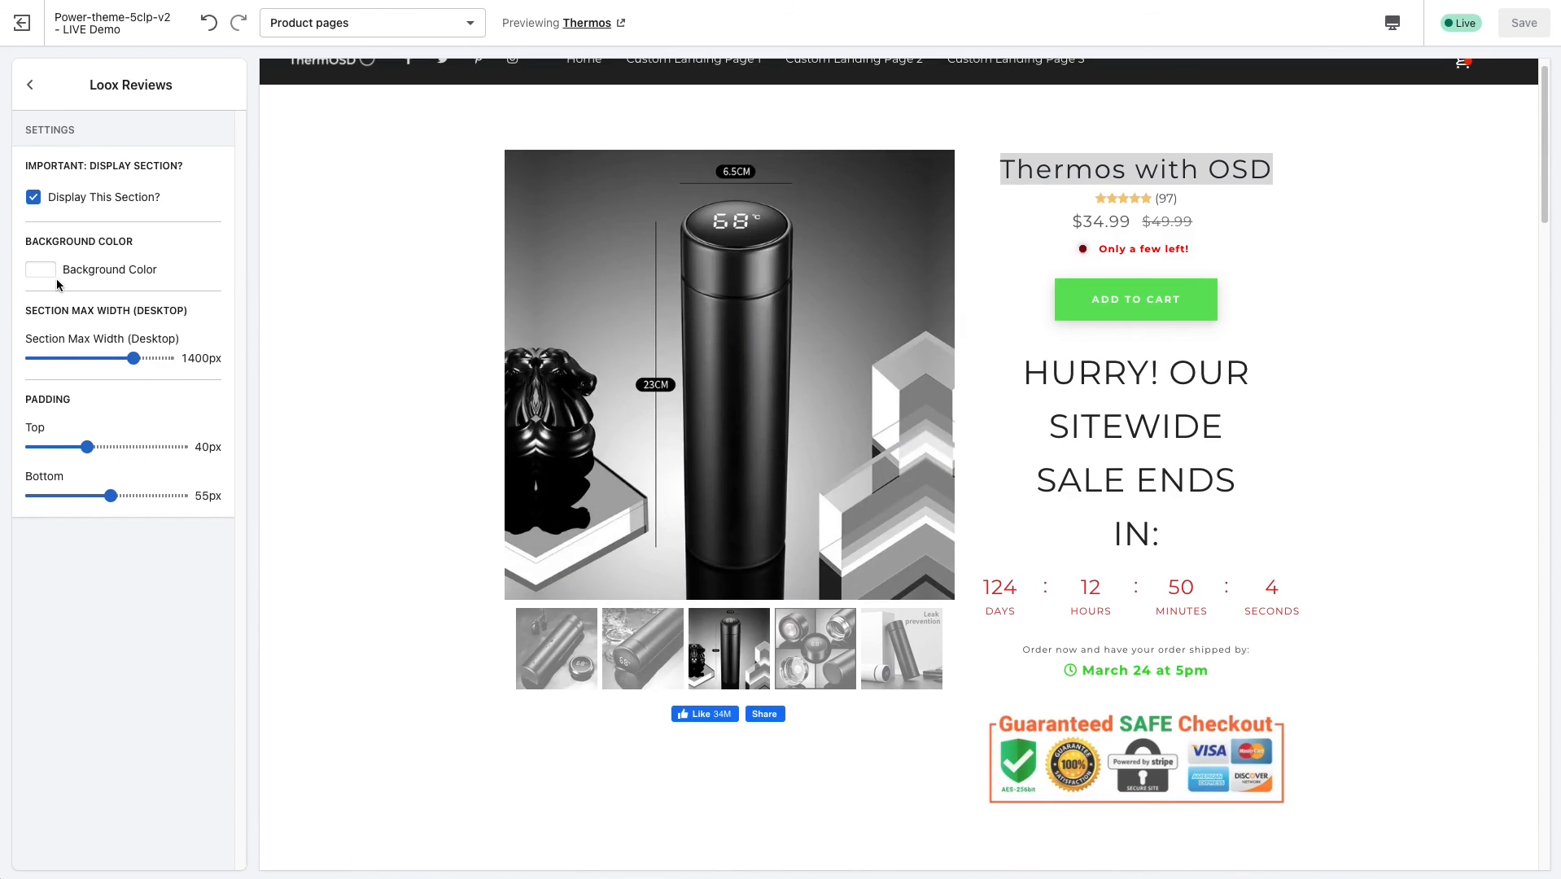
scroll(459, 508, down, 12)
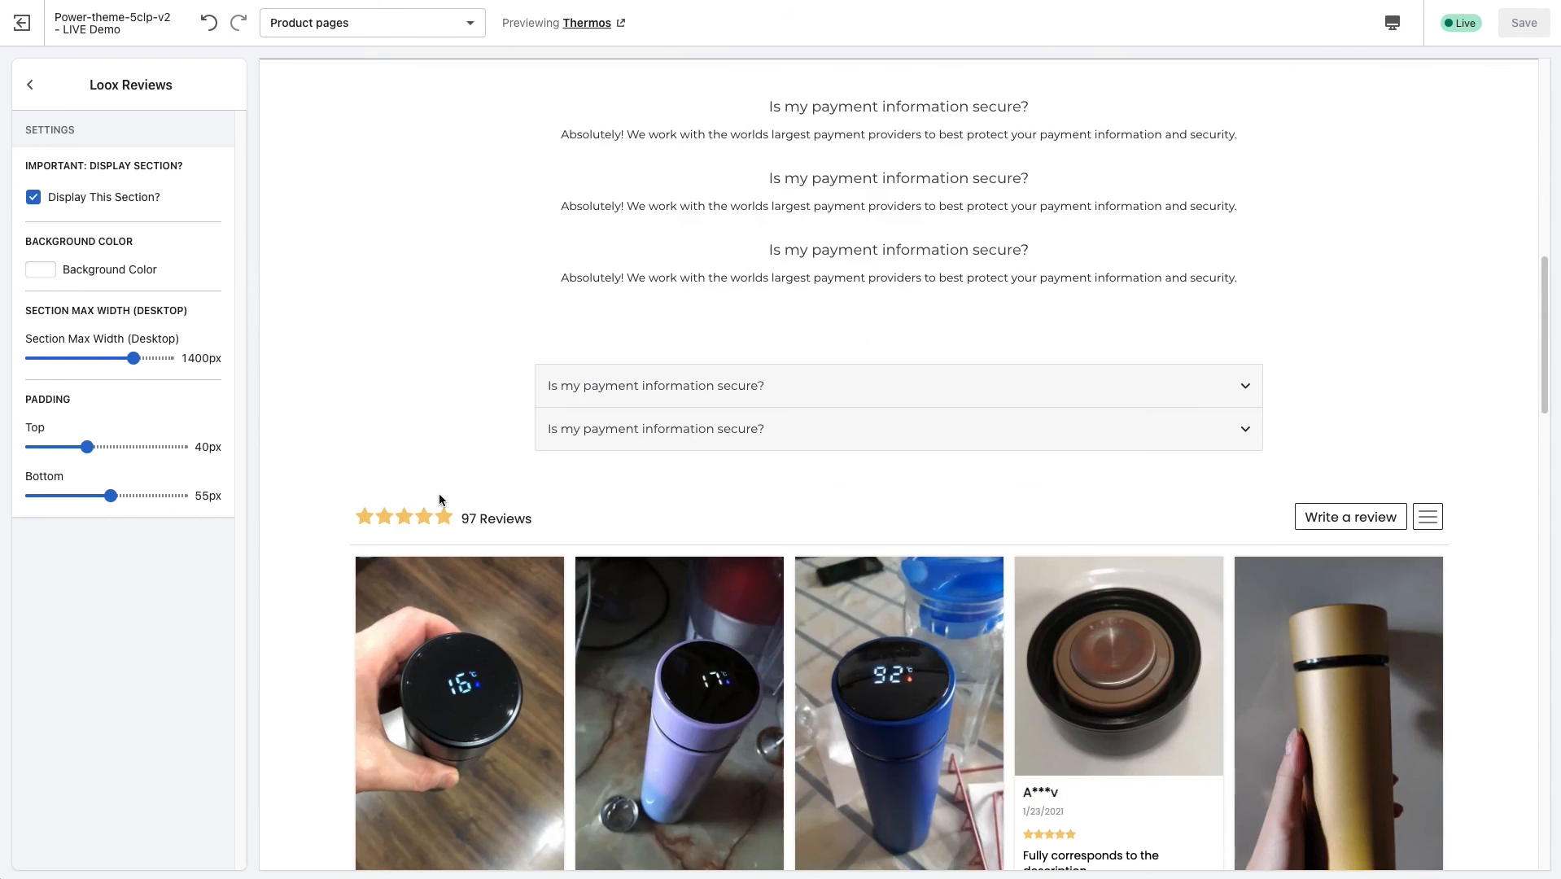
click(44, 274)
drag(44, 314, 32, 326)
click(194, 254)
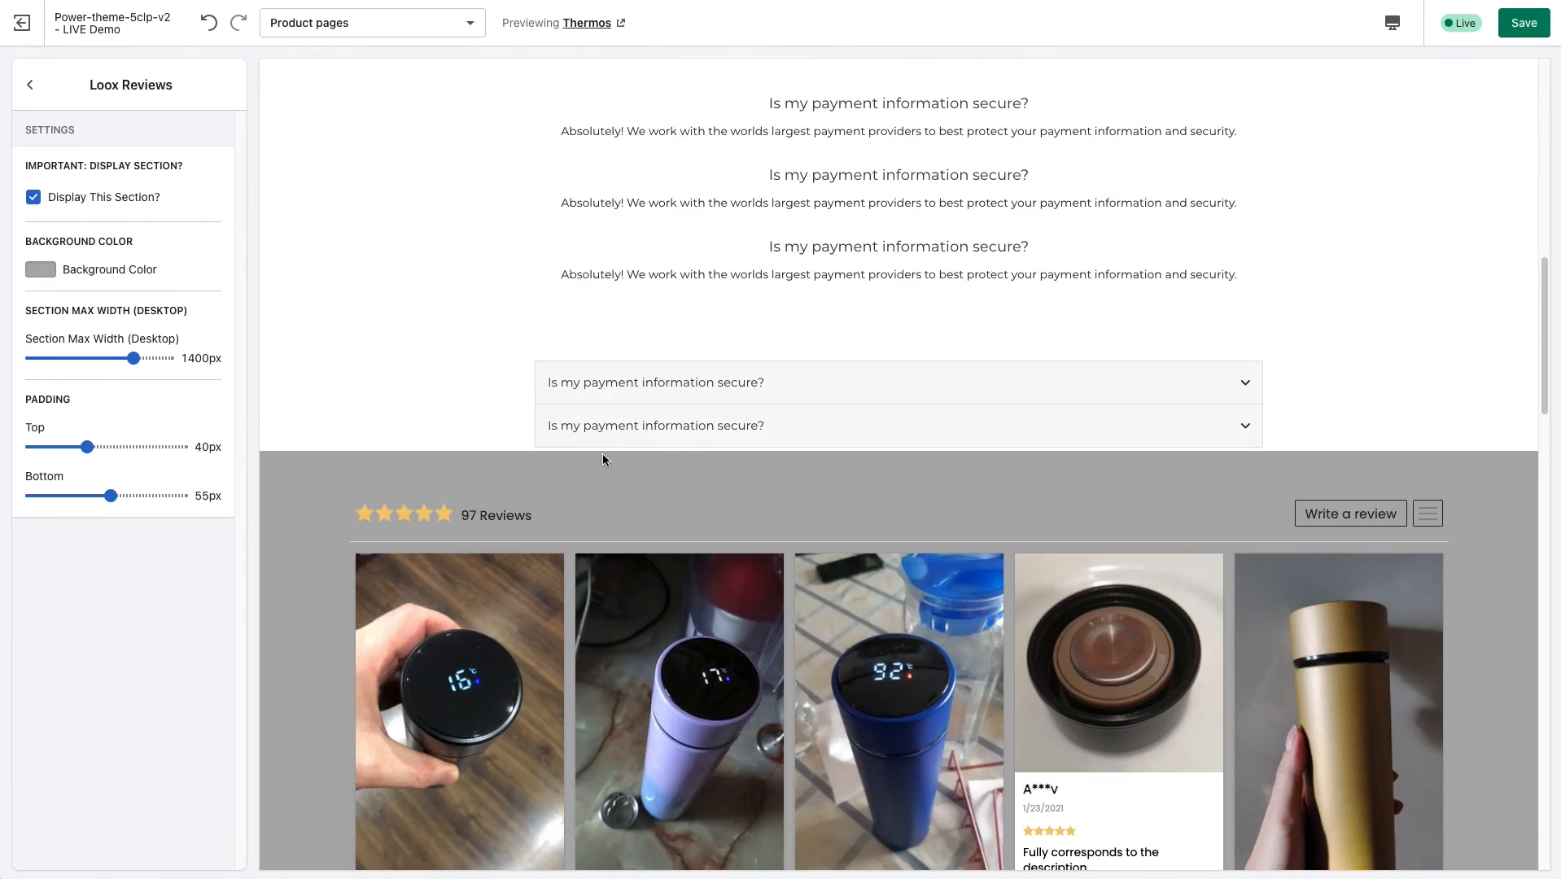
Set the Loox Reviews section's desktop max width to 1150px, with 75px top and 85px bottom padding.
drag(133, 358, 91, 358)
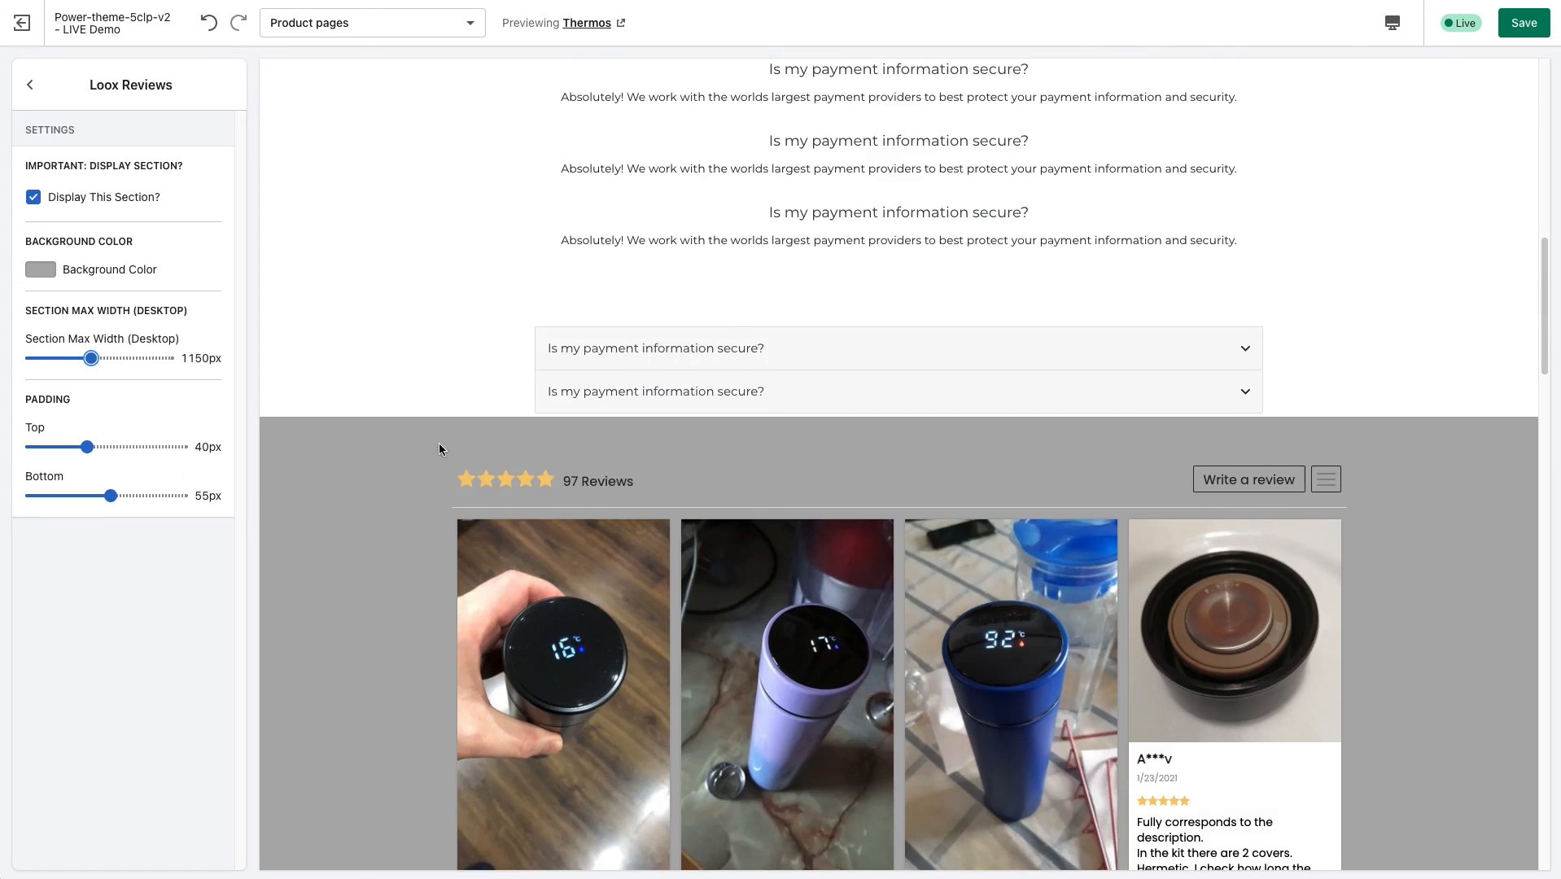
drag(90, 447, 143, 447)
click(158, 495)
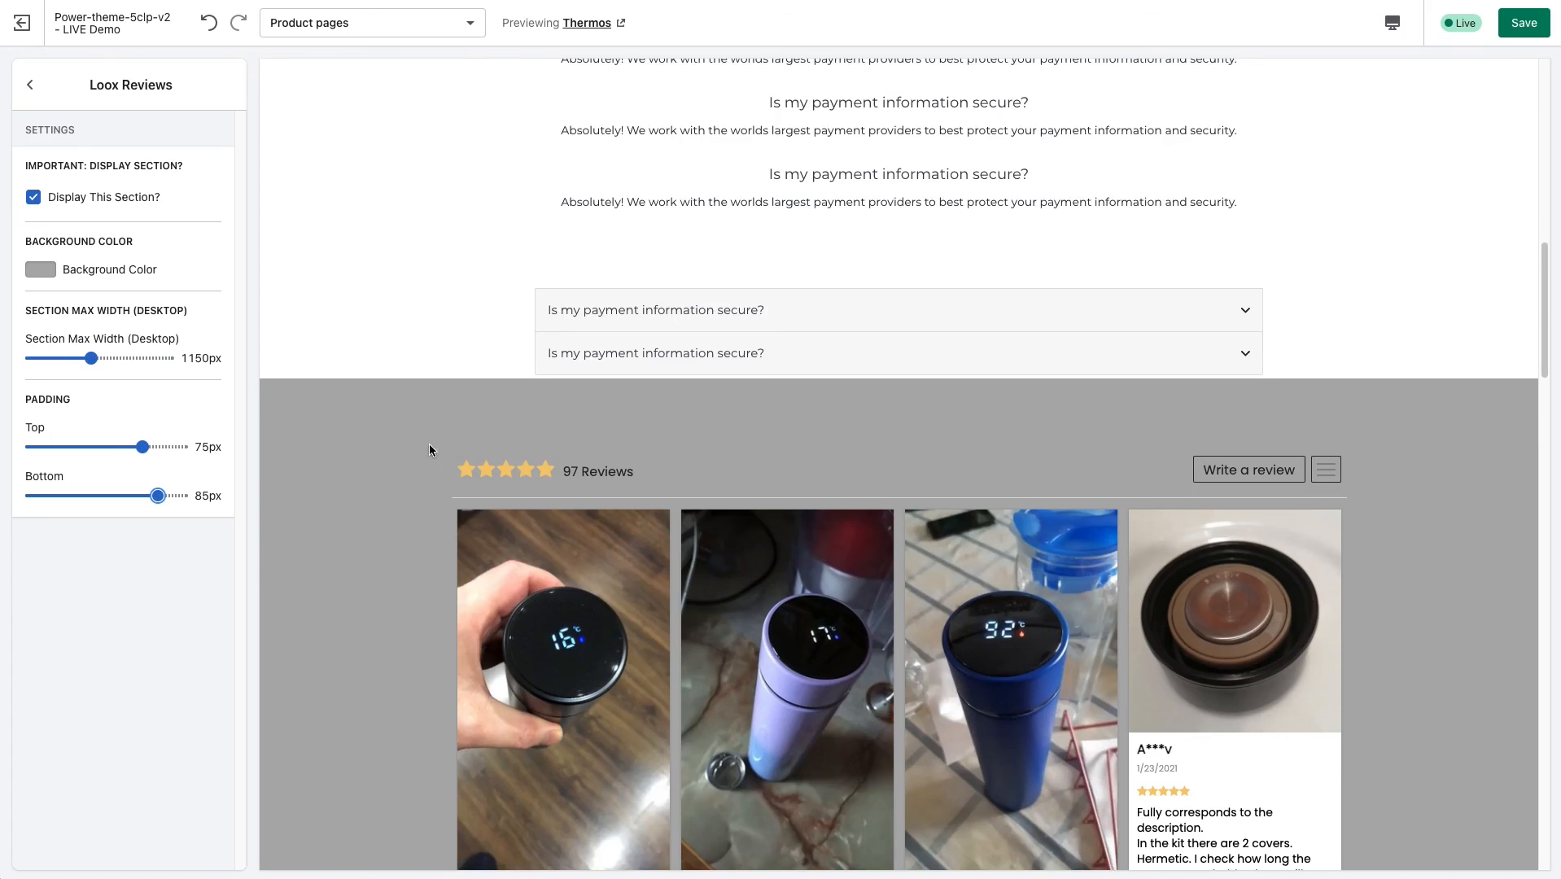
scroll(407, 455, down, 3)
scroll(383, 464, up, 2)
Turn off the Loox Reviews section's display and return to the Product pages section list.
click(38, 200)
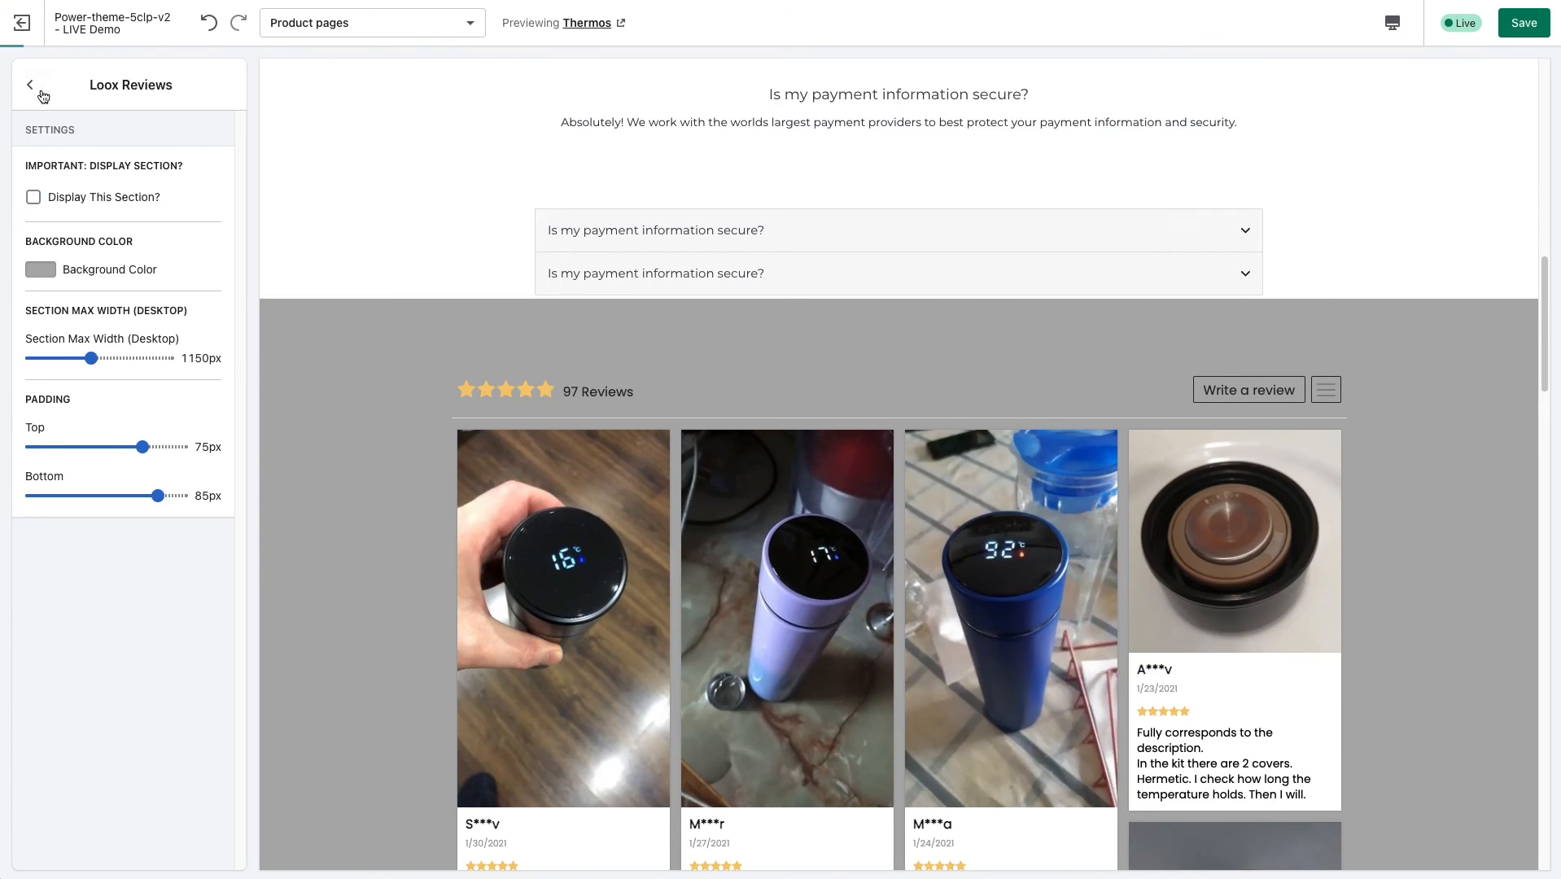
scroll(407, 393, up, 2)
scroll(438, 391, up, 7)
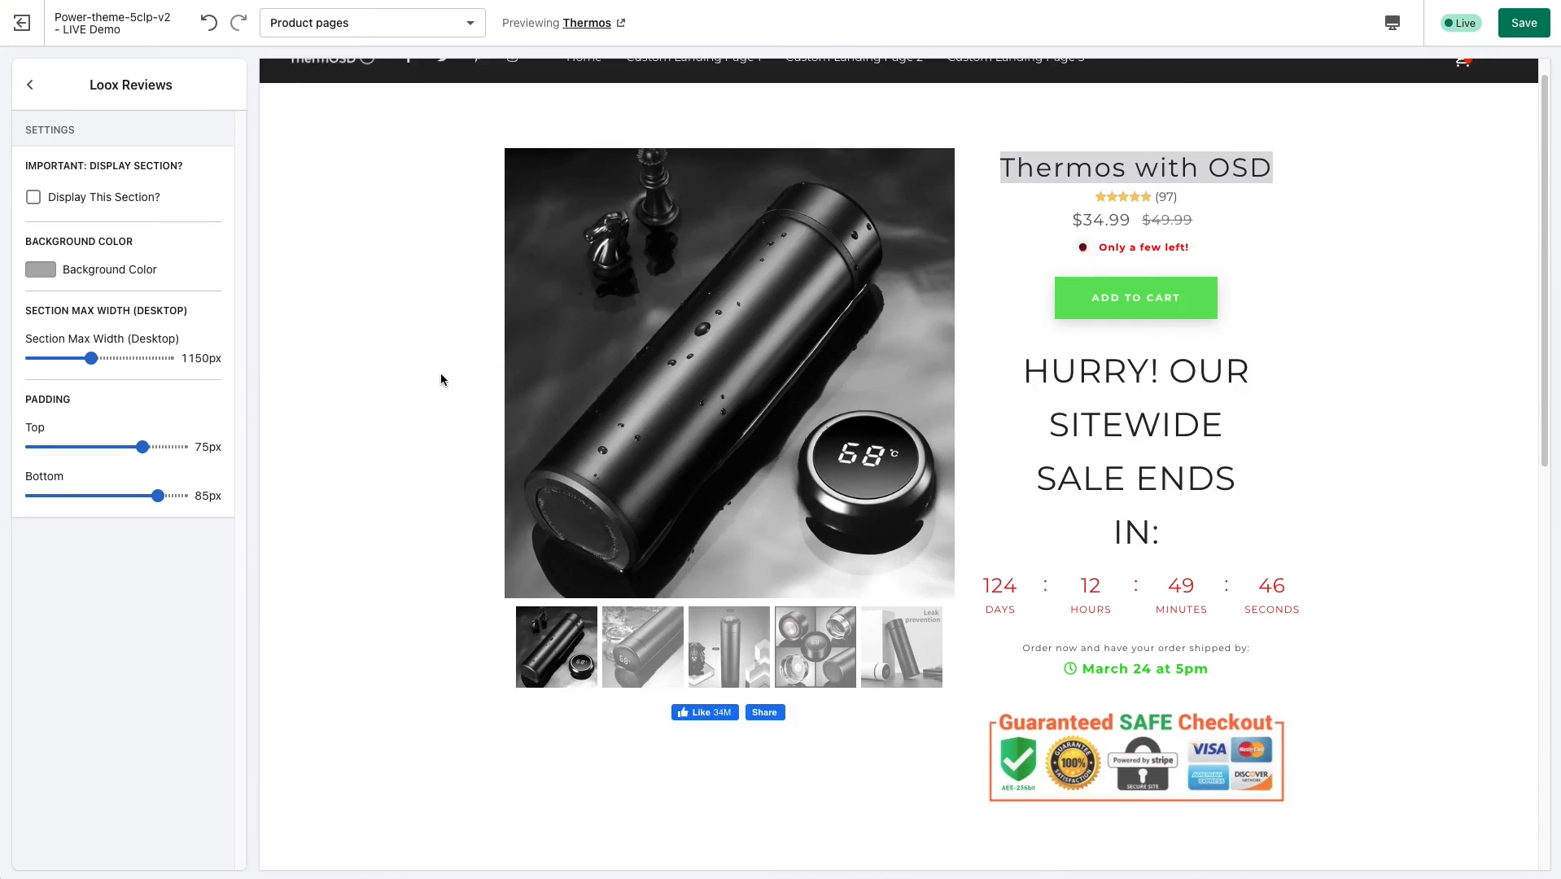
click(30, 84)
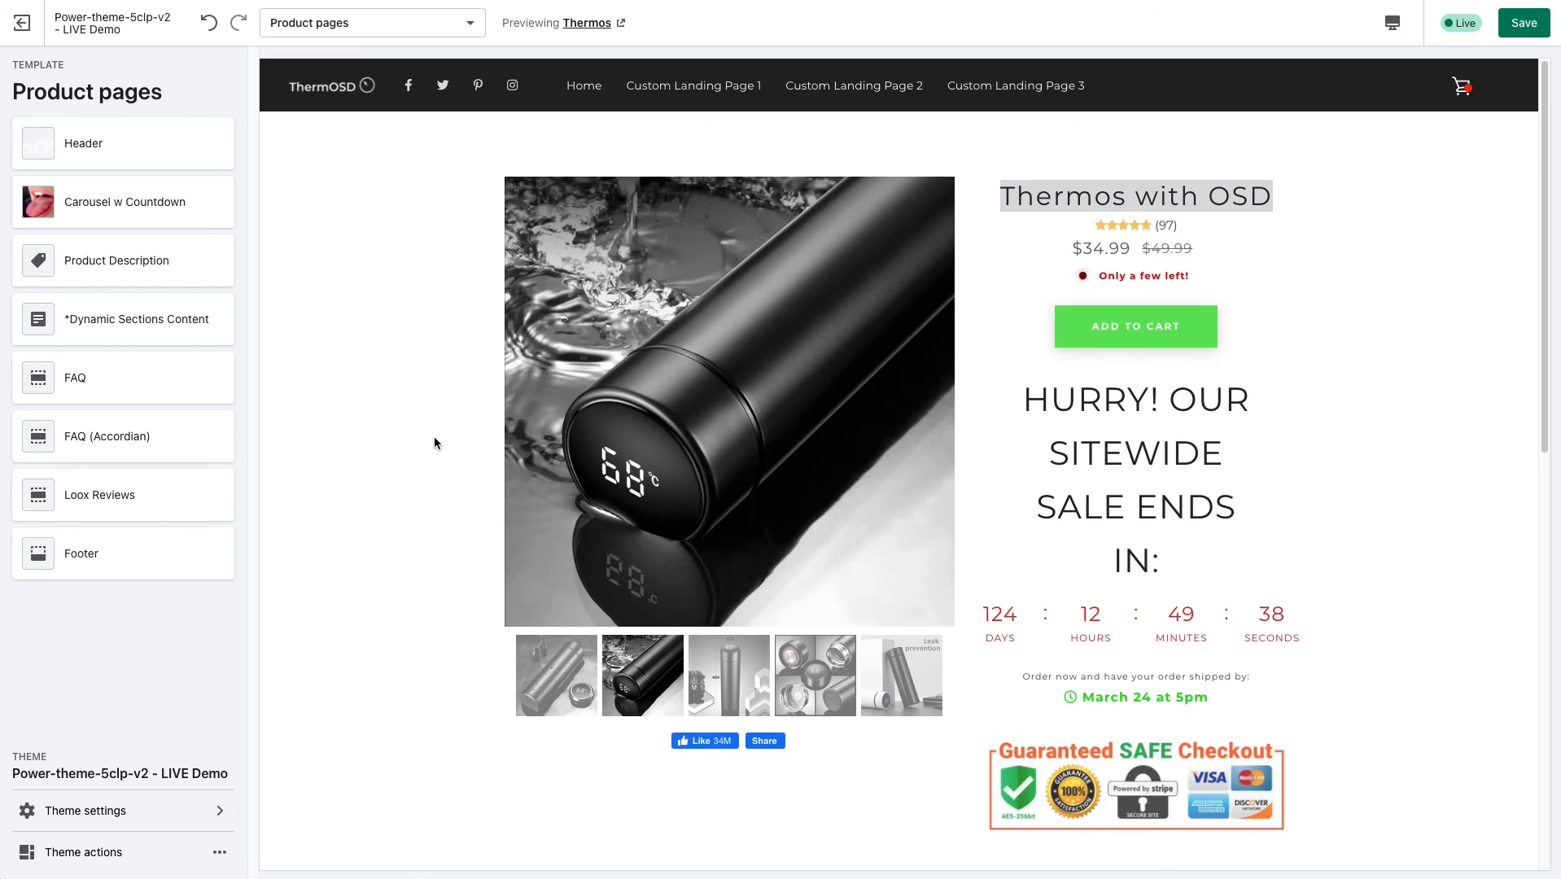
Examine the whole product page preview, from the header and product details down through the description, FAQs and footer.
scroll(426, 497, down, 10)
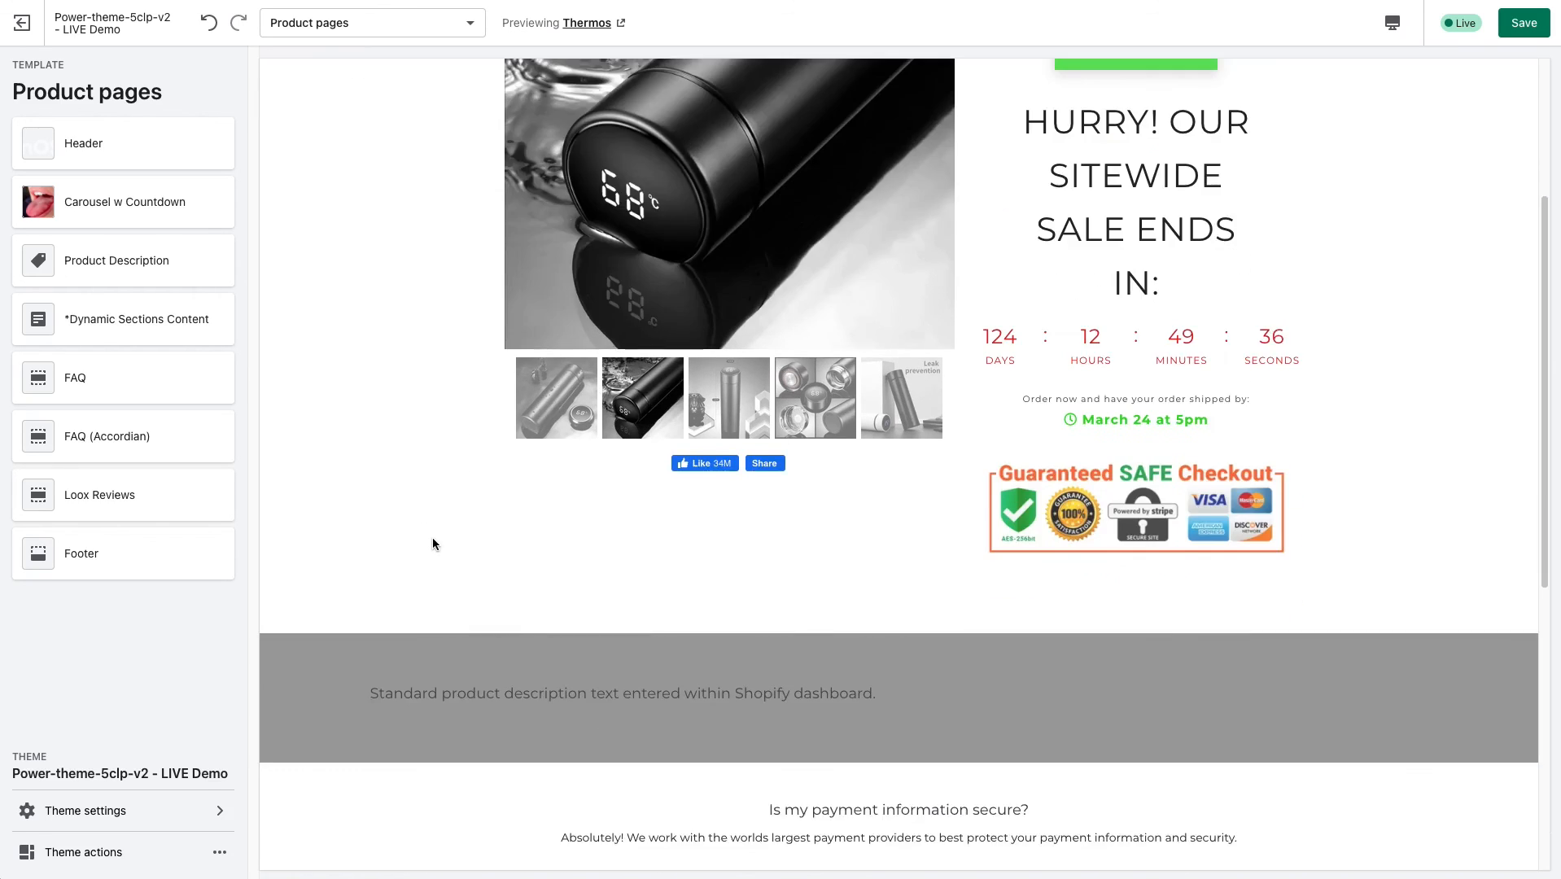
scroll(413, 537, down, 1)
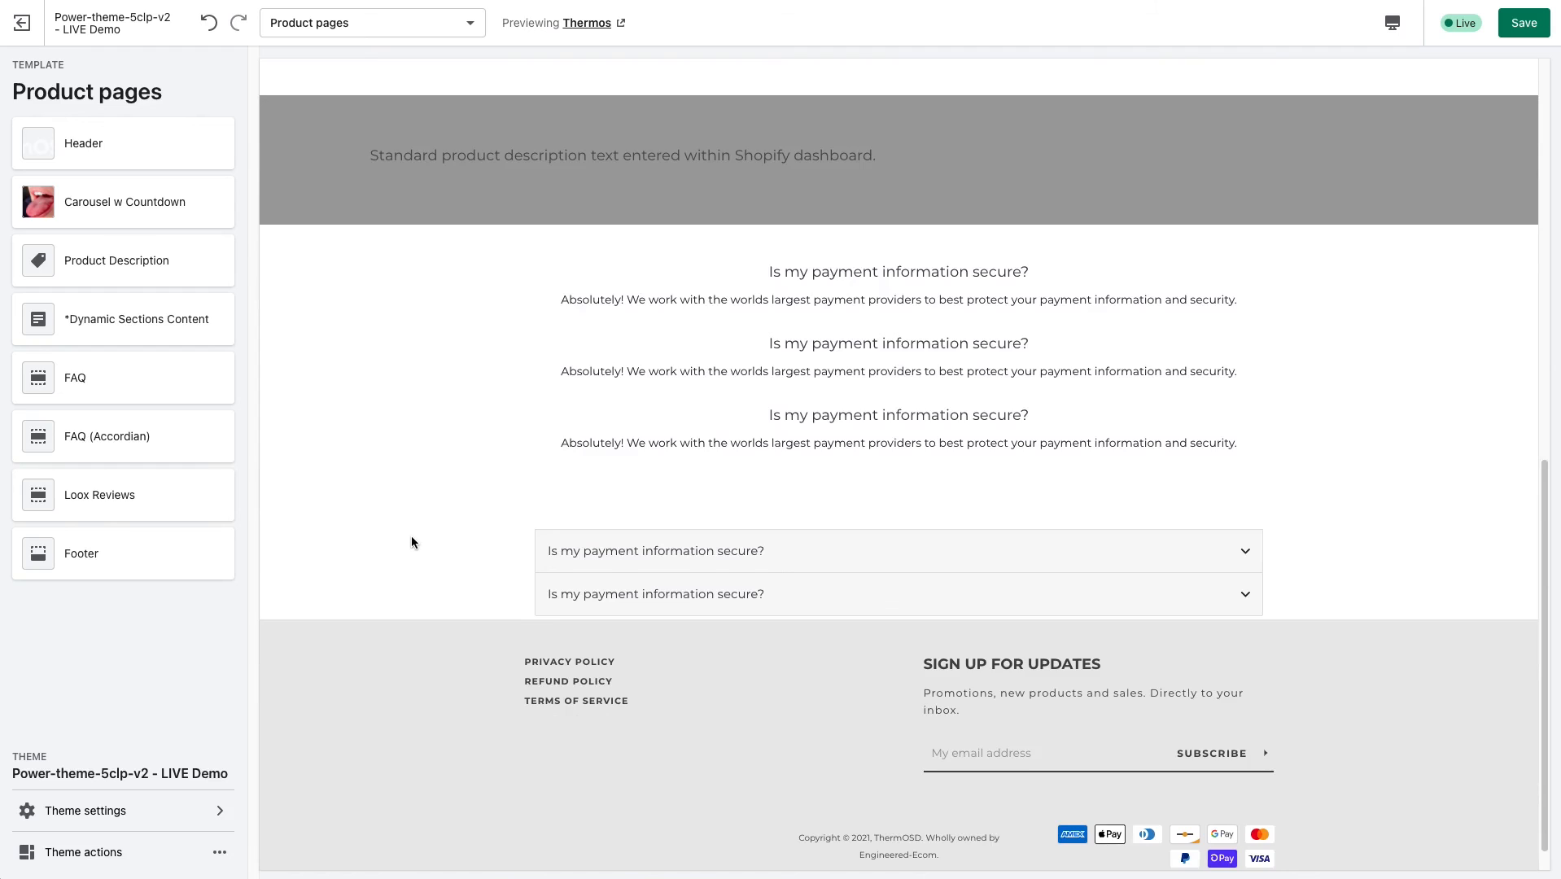
scroll(411, 537, down, 1)
scroll(411, 538, up, 10)
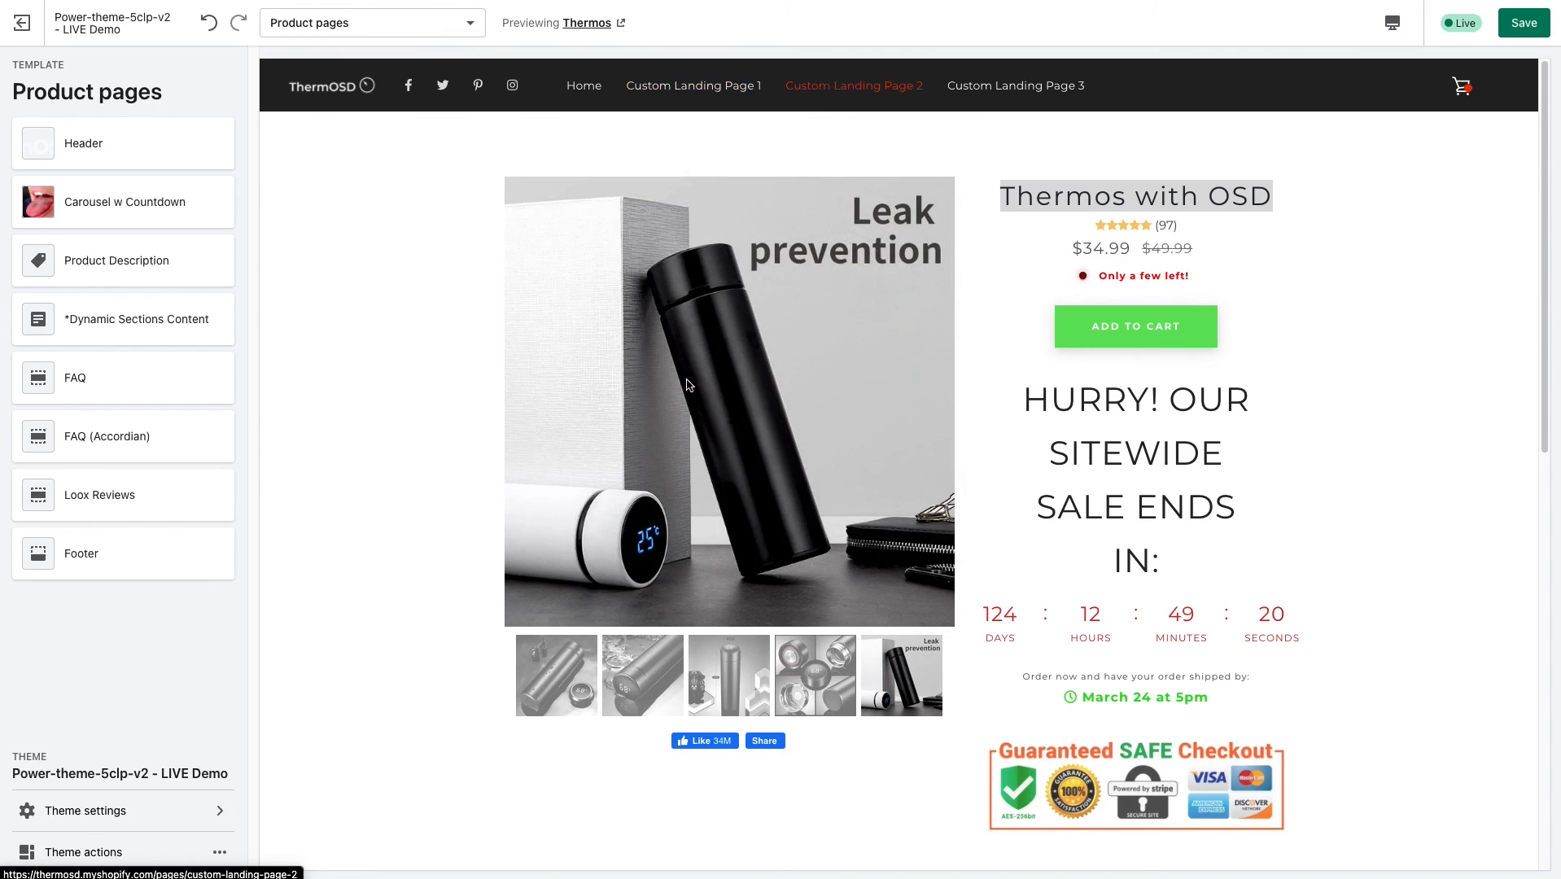
scroll(534, 475, down, 1)
scroll(539, 497, down, 3)
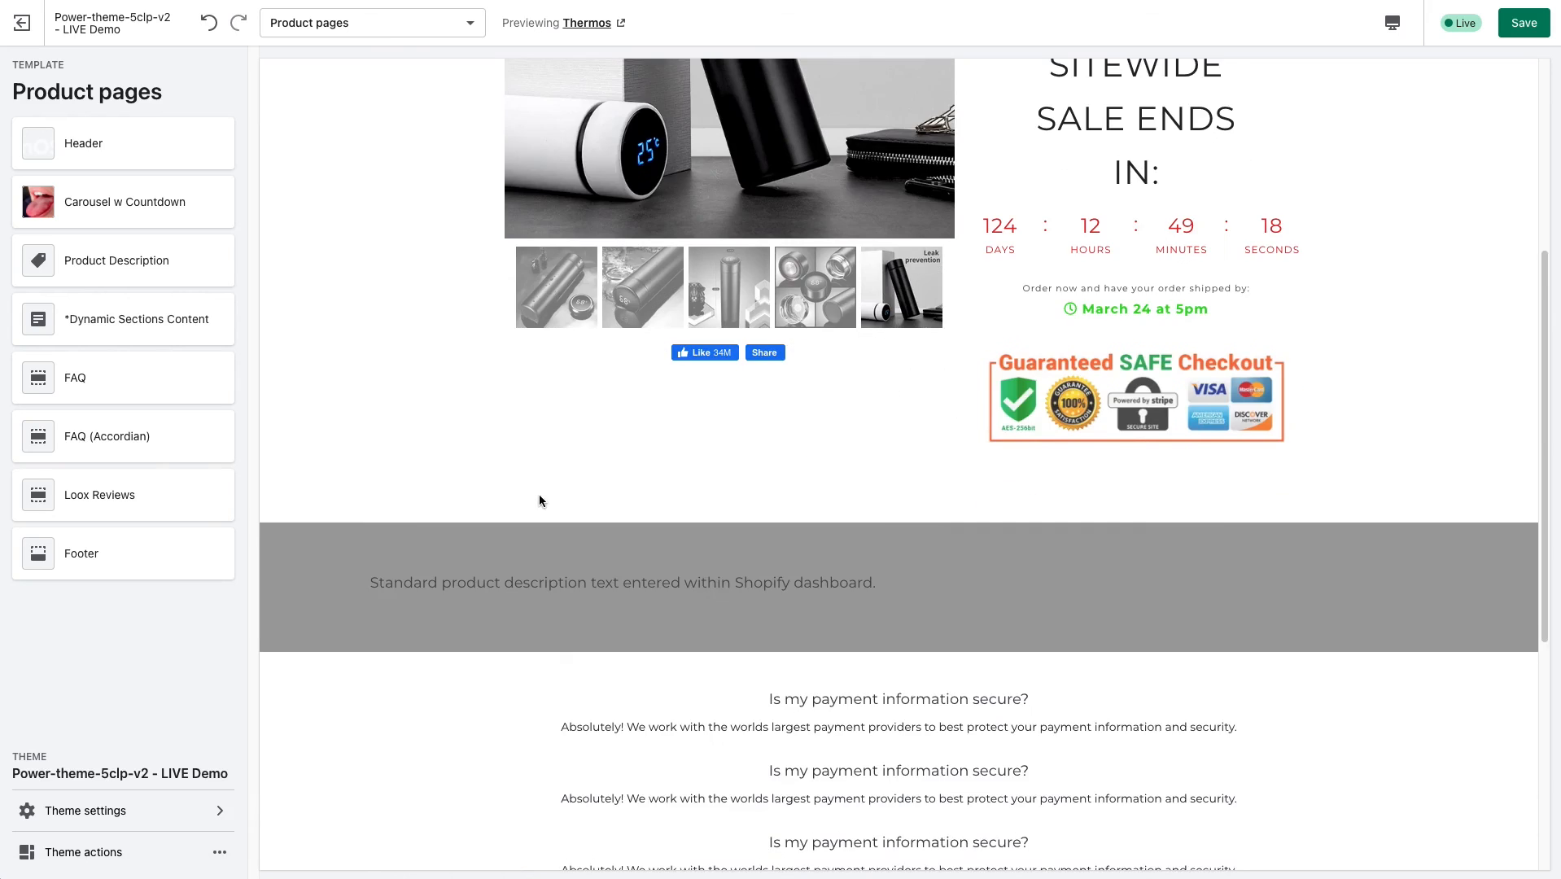
scroll(538, 494, up, 5)
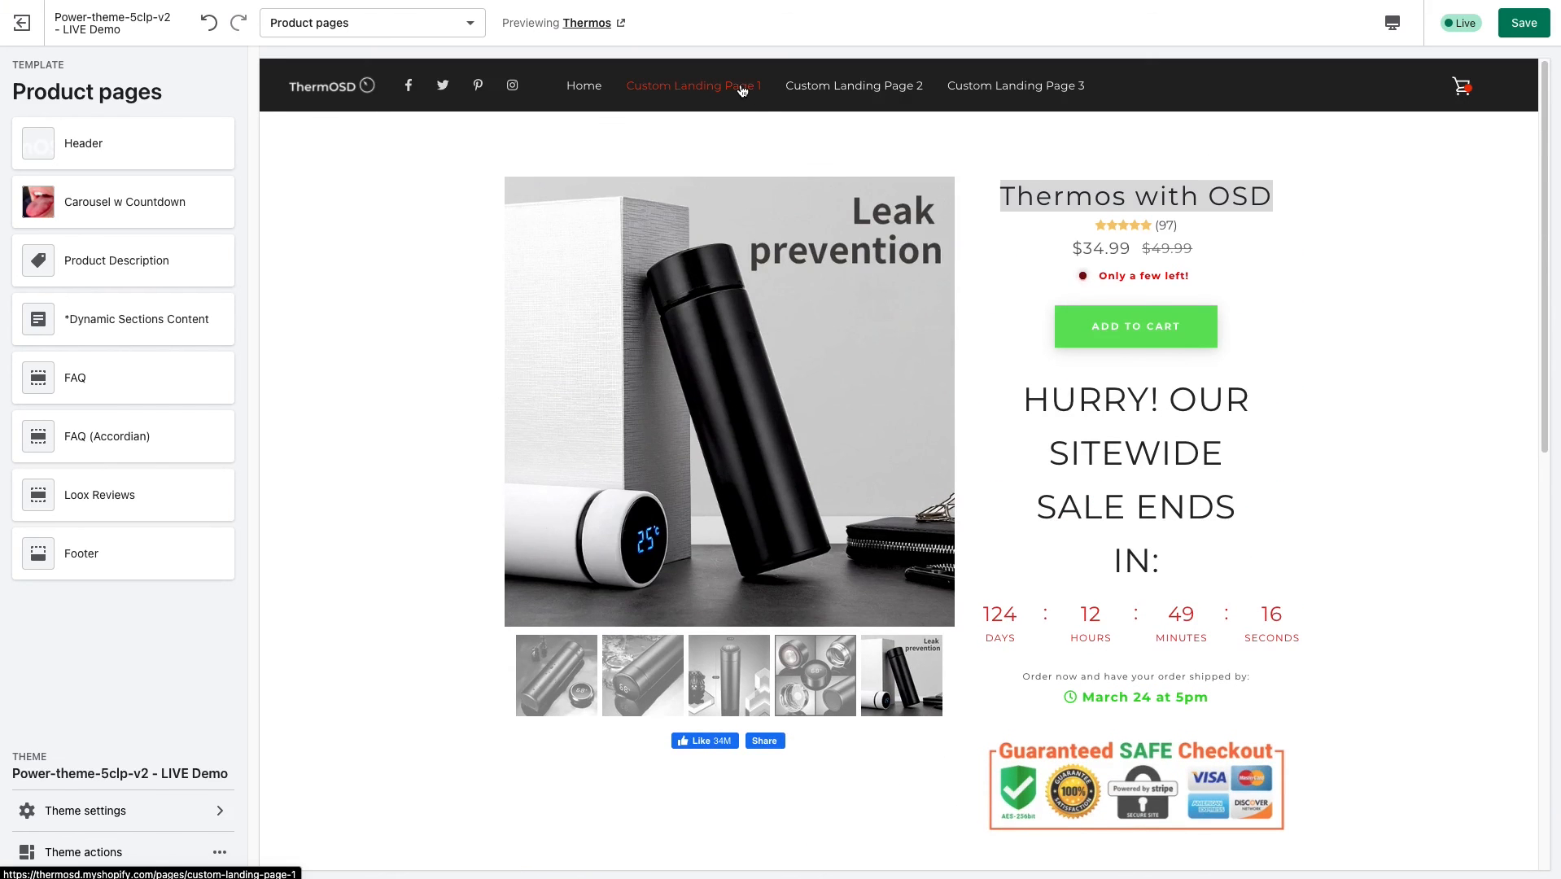
scroll(499, 346, down, 5)
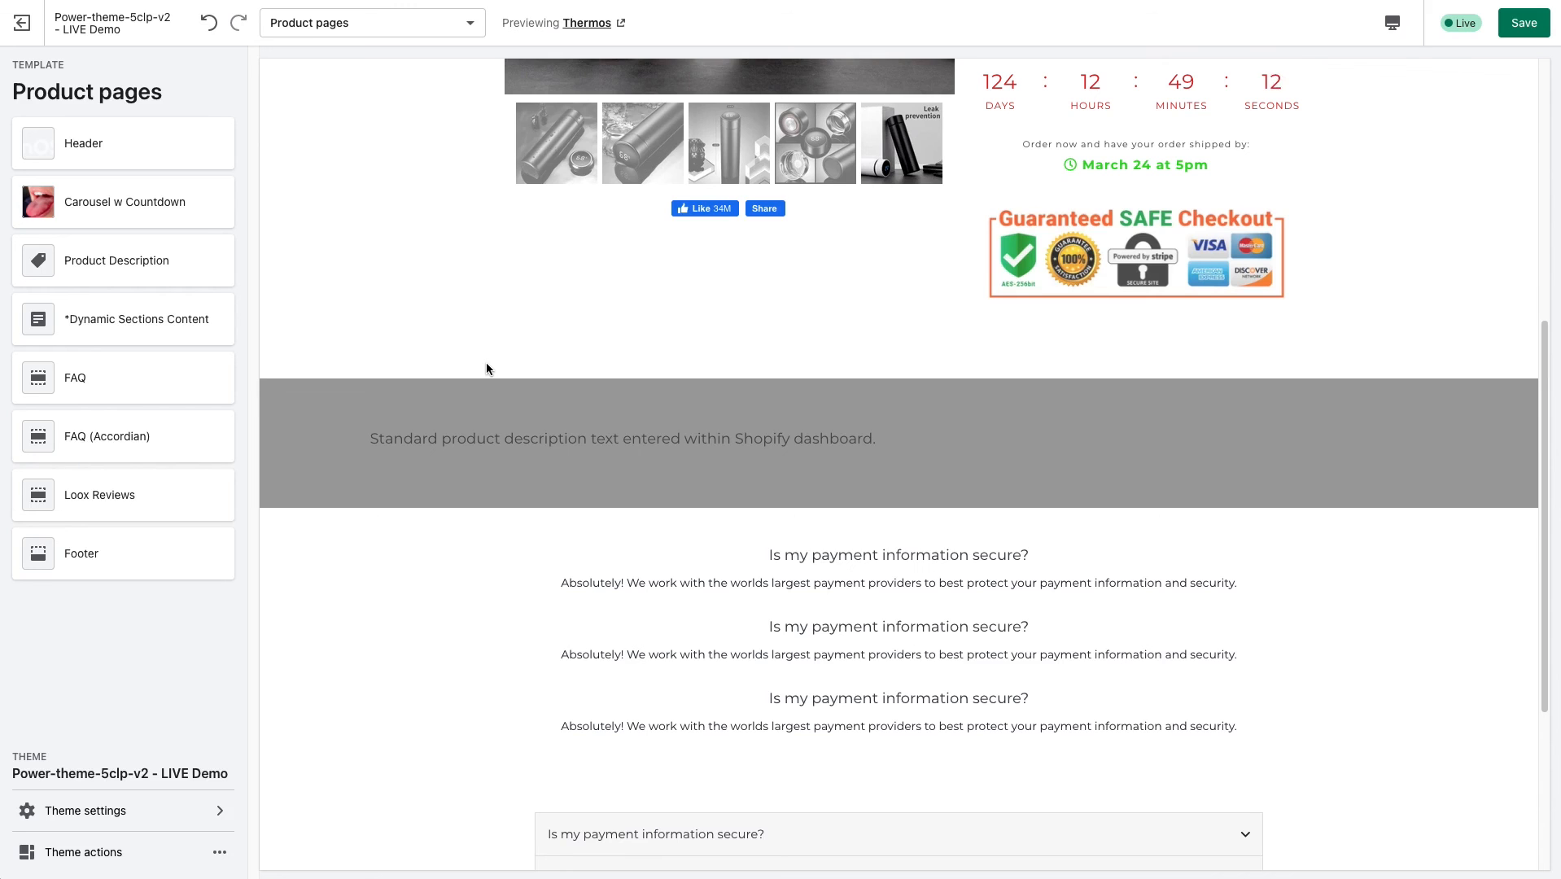
scroll(486, 363, up, 5)
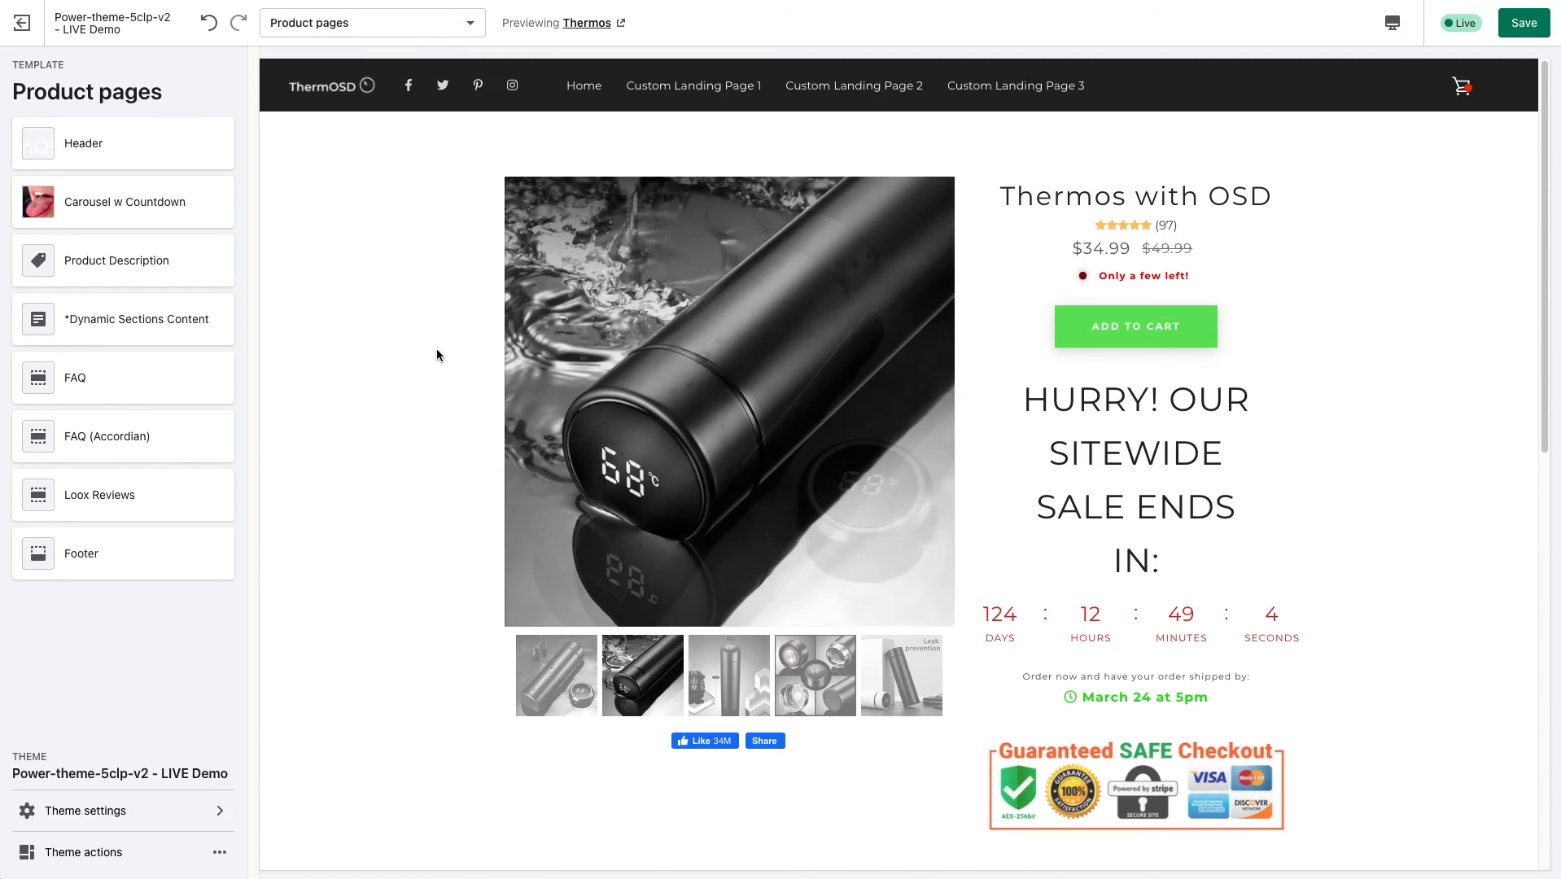
Examine where the shared FAQ sections sit below the product description in the preview, highlighting the first two FAQ questions.
scroll(438, 354, down, 4)
scroll(438, 364, down, 7)
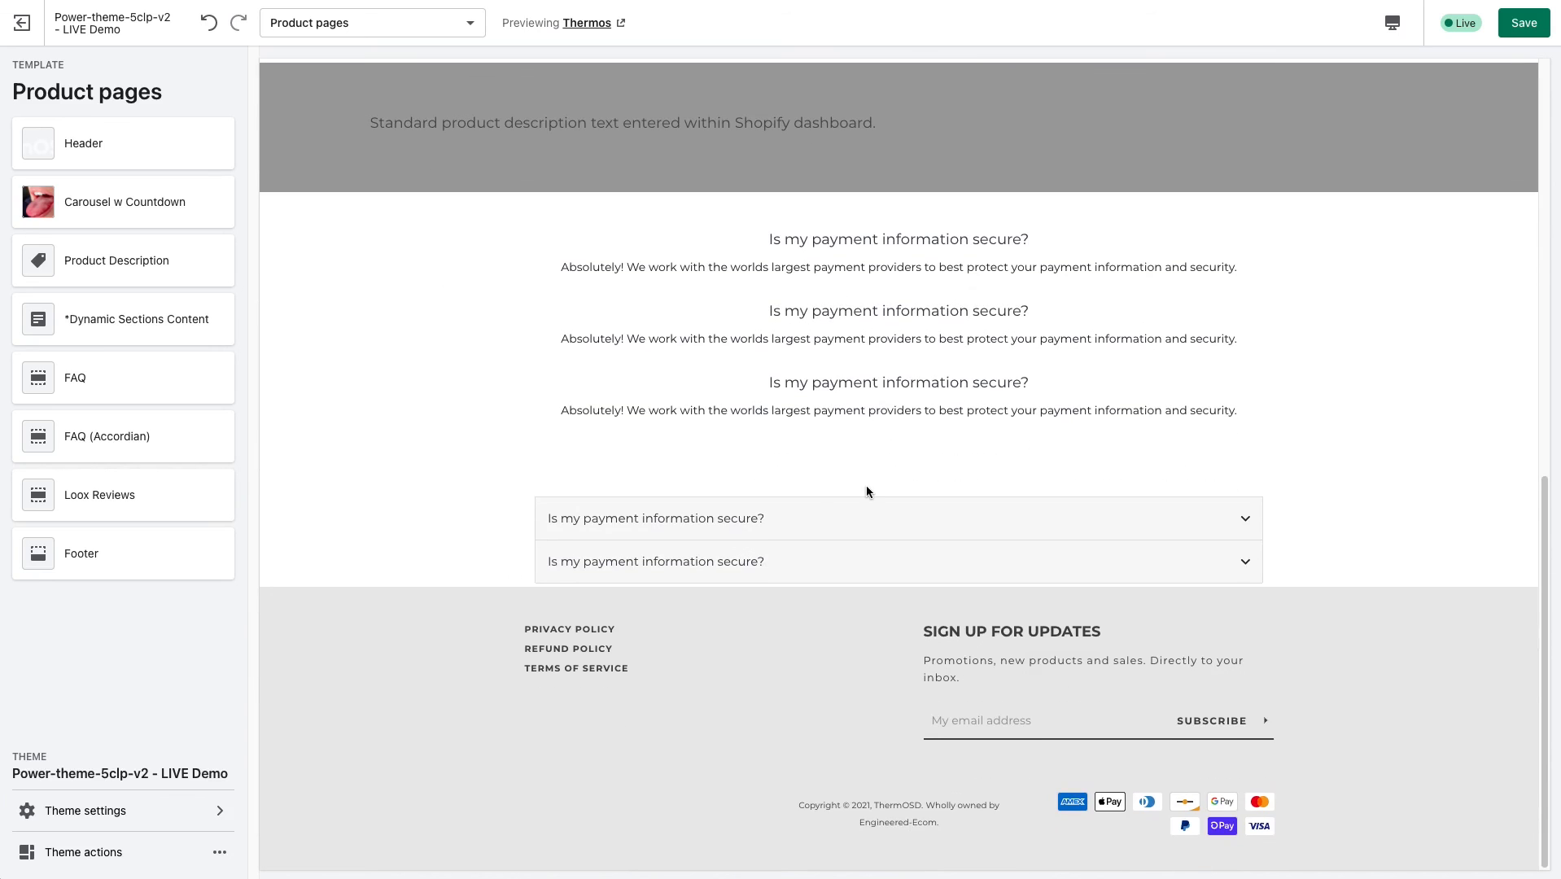
scroll(889, 565, up, 2)
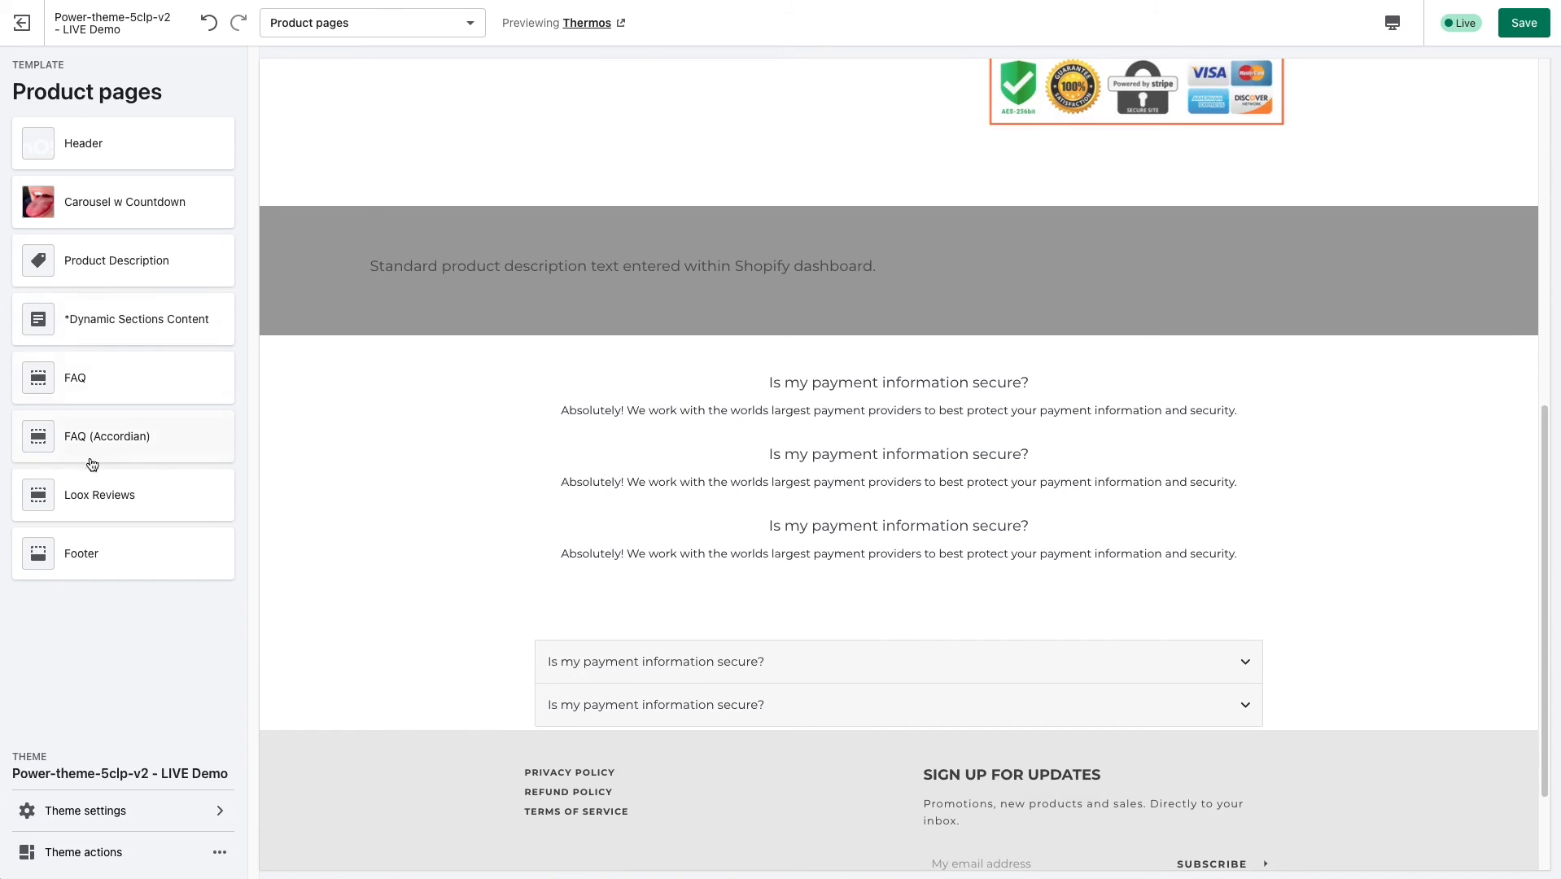
scroll(757, 539, down, 1)
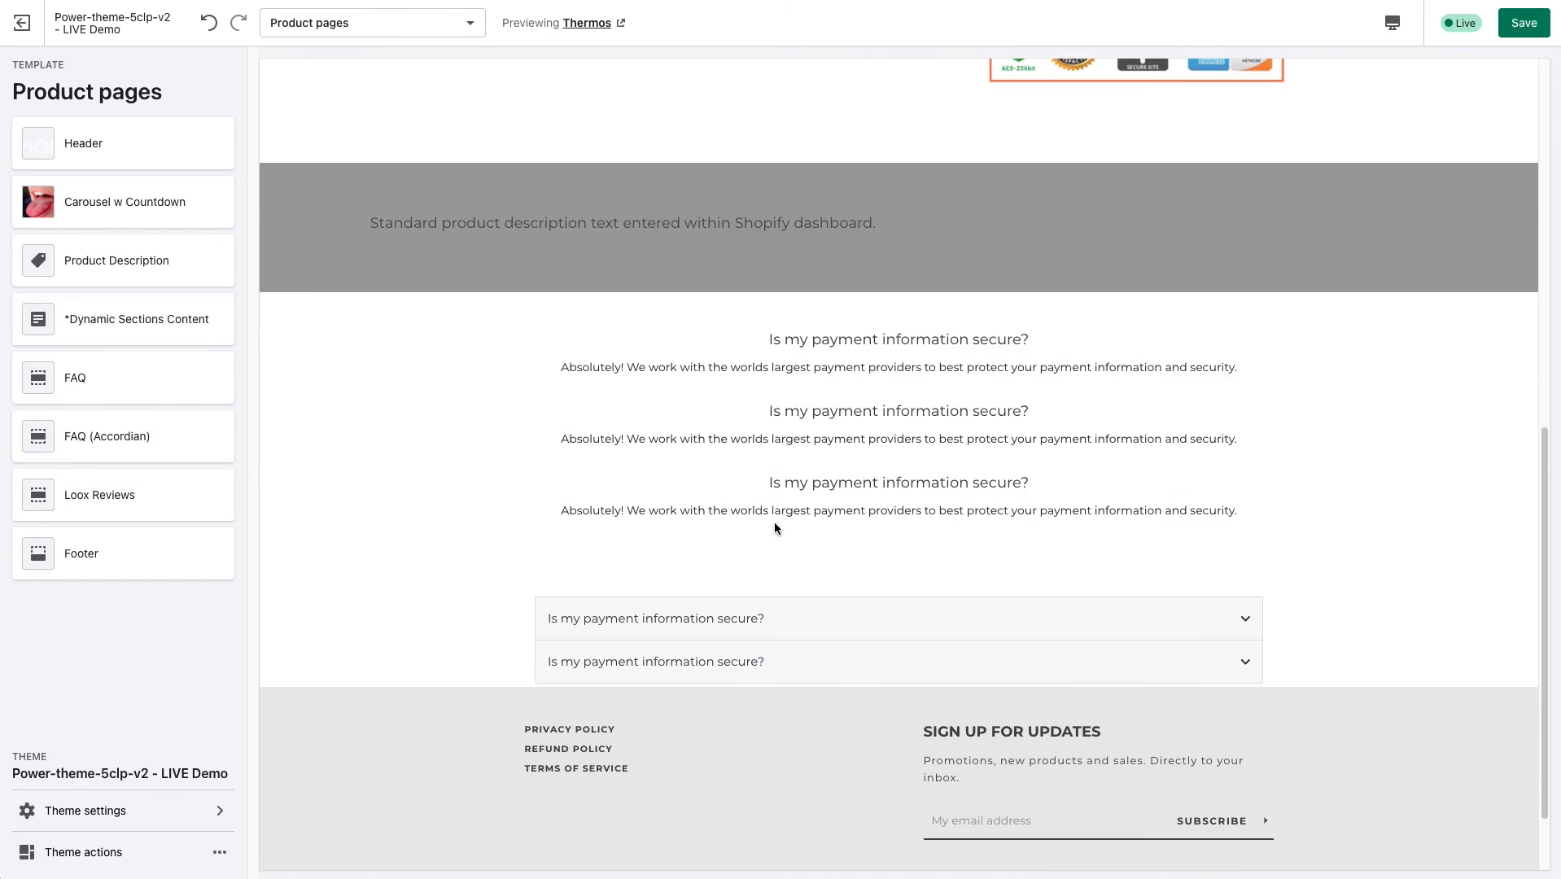
scroll(780, 541, up, 4)
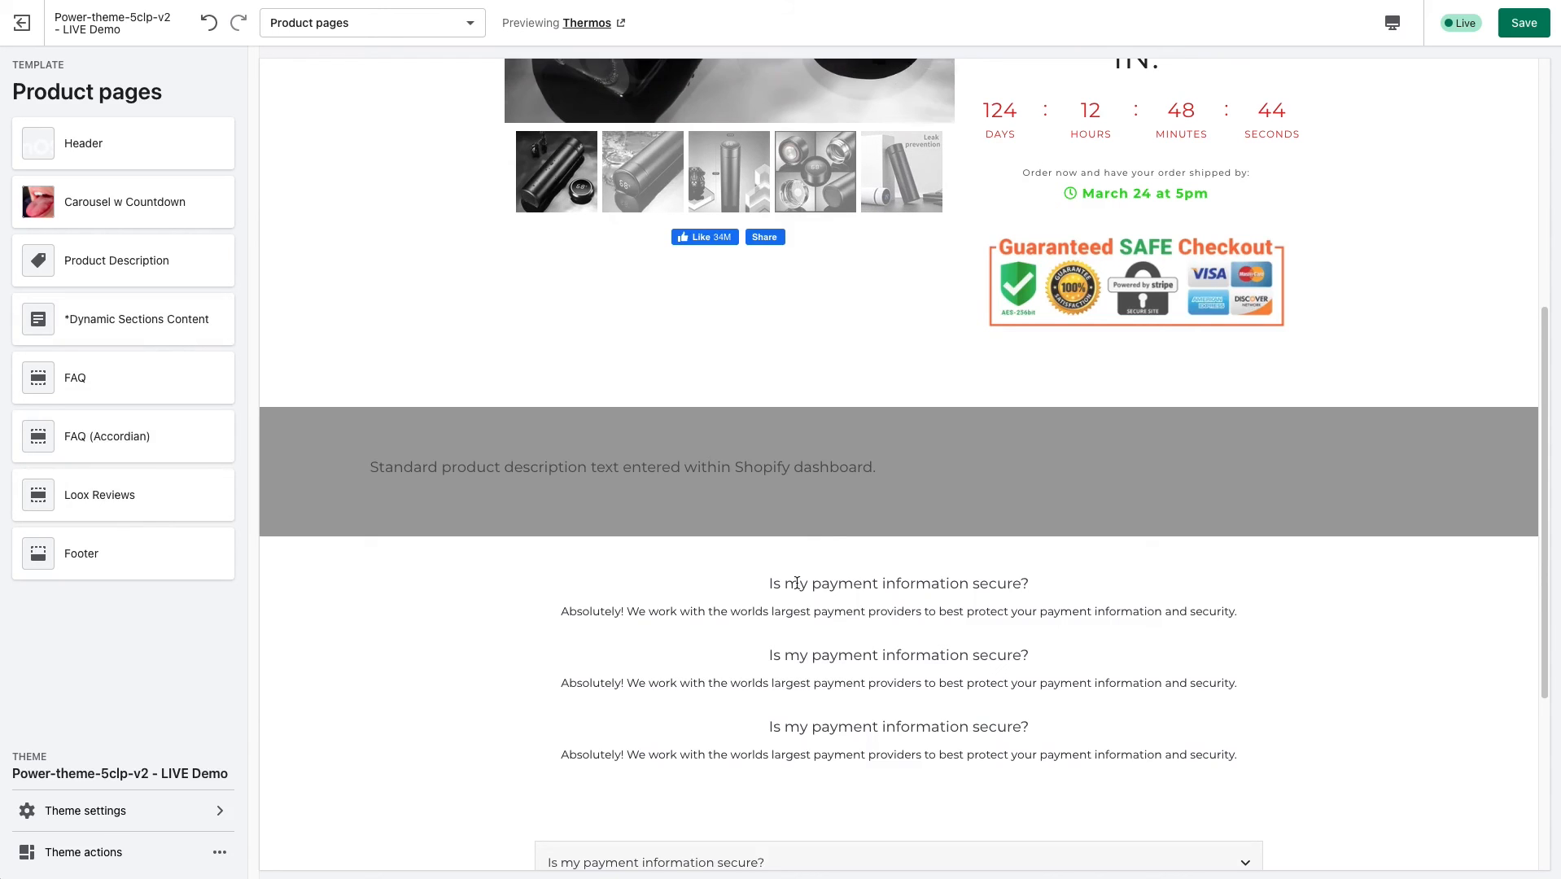
scroll(745, 478, up, 6)
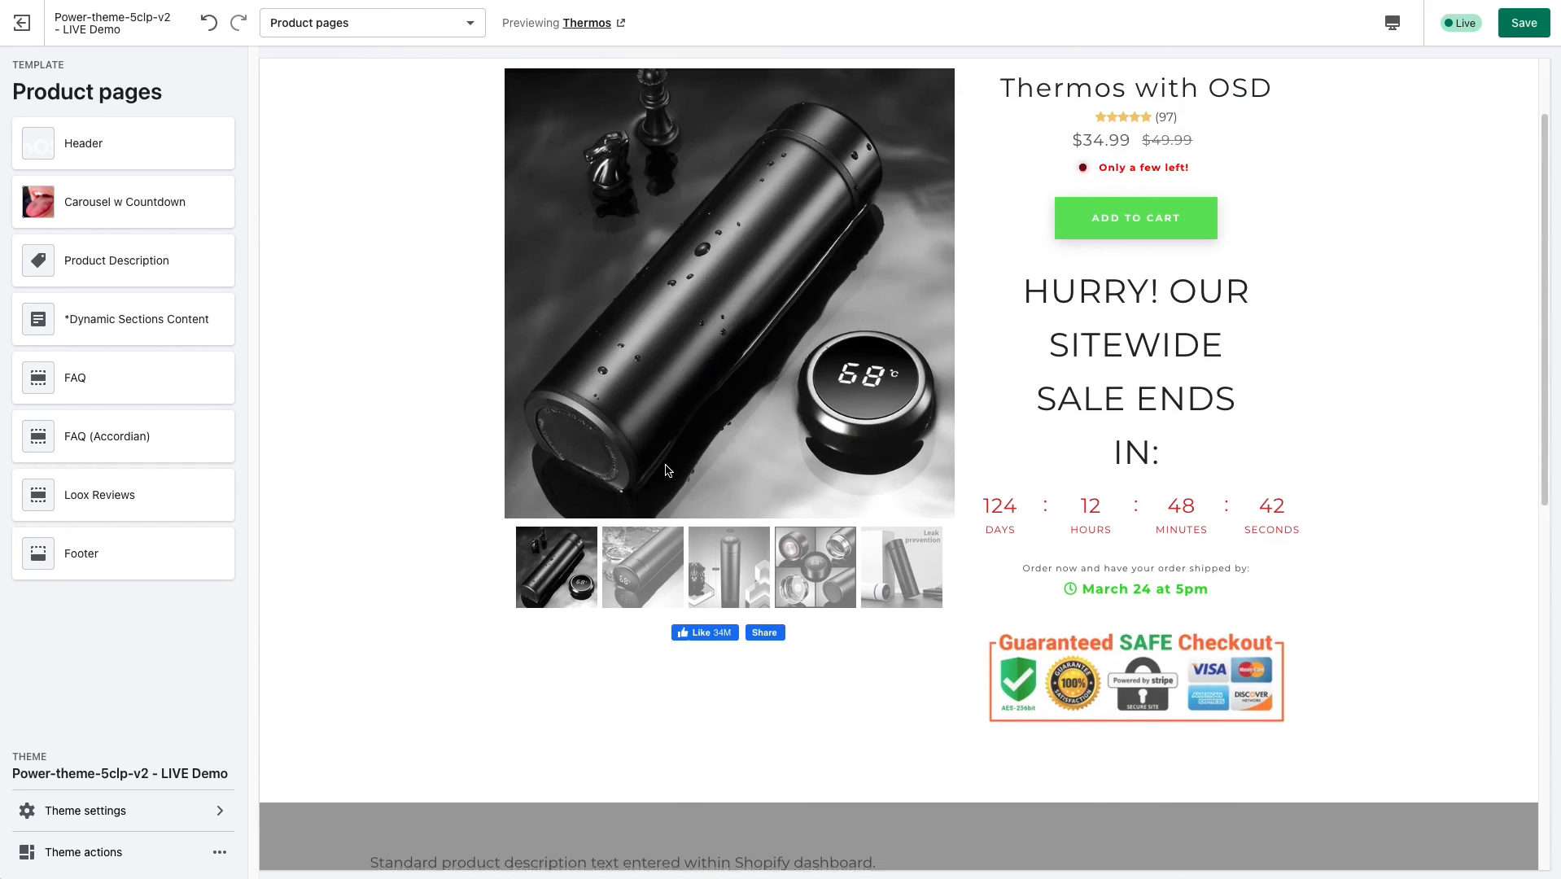
scroll(676, 469, down, 10)
drag(779, 369, 1007, 371)
drag(796, 447, 1007, 447)
click(843, 548)
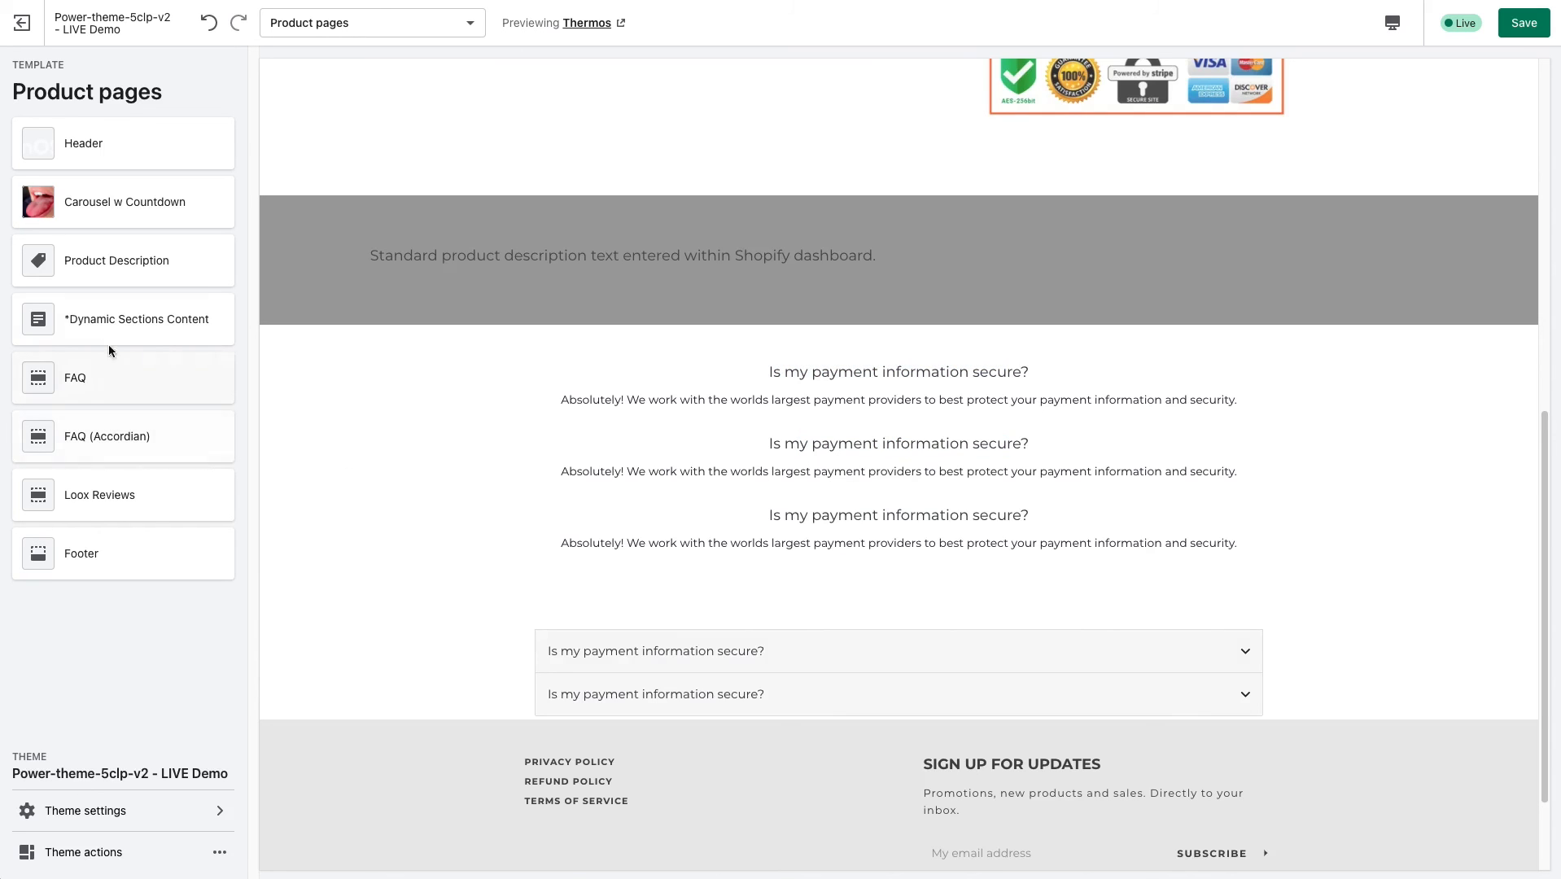
Add an "H - 4 Icons With Text" block to *Dynamic Sections Content and return to its content list.
click(110, 317)
click(151, 184)
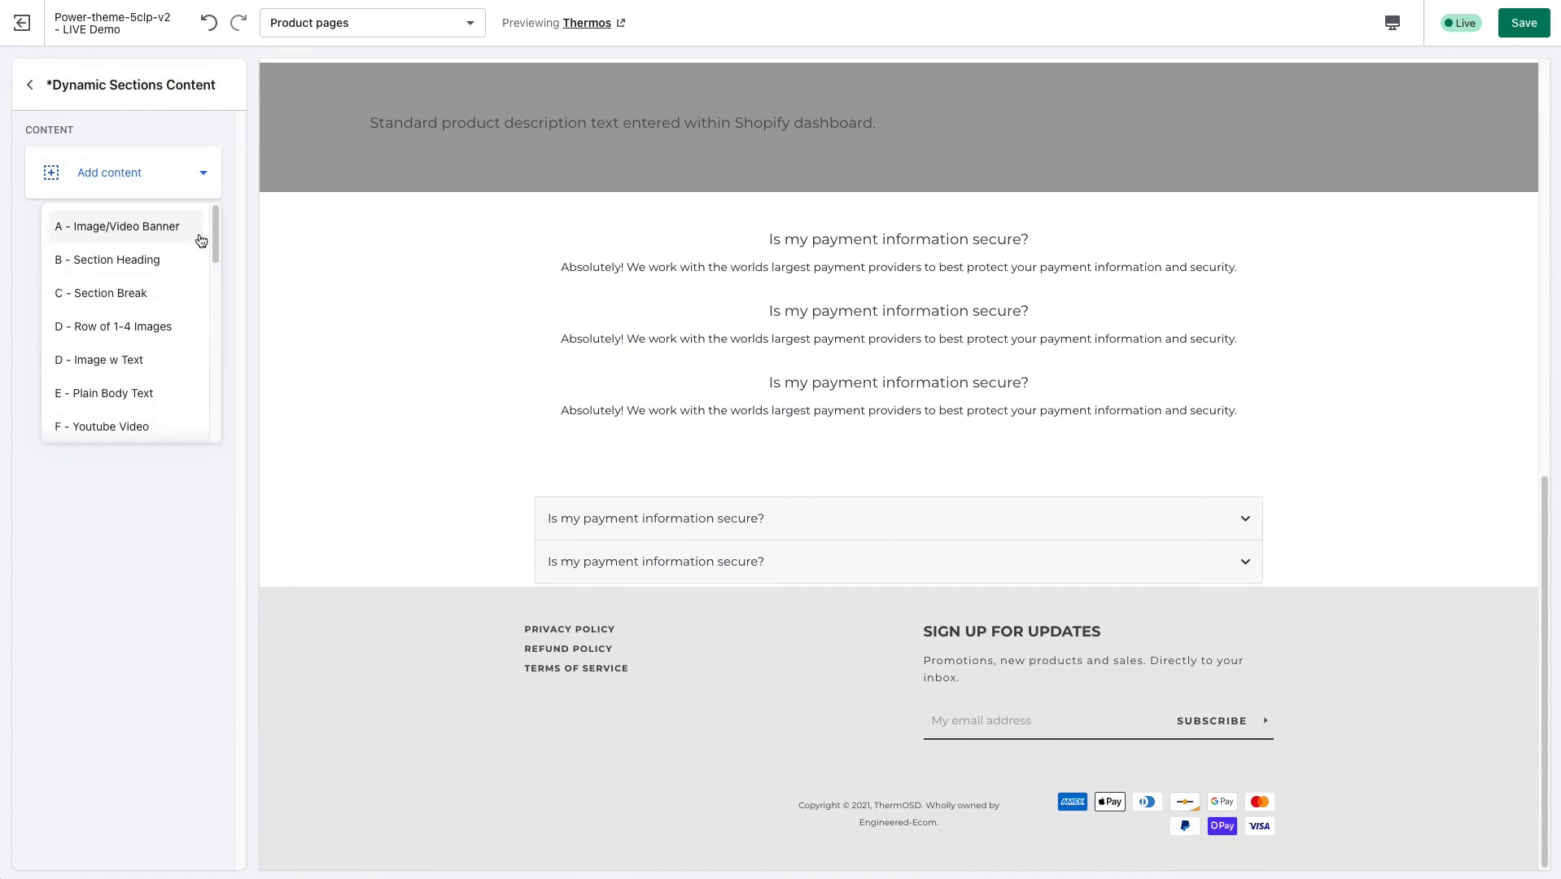
drag(215, 234, 218, 298)
scroll(217, 304, down, 2)
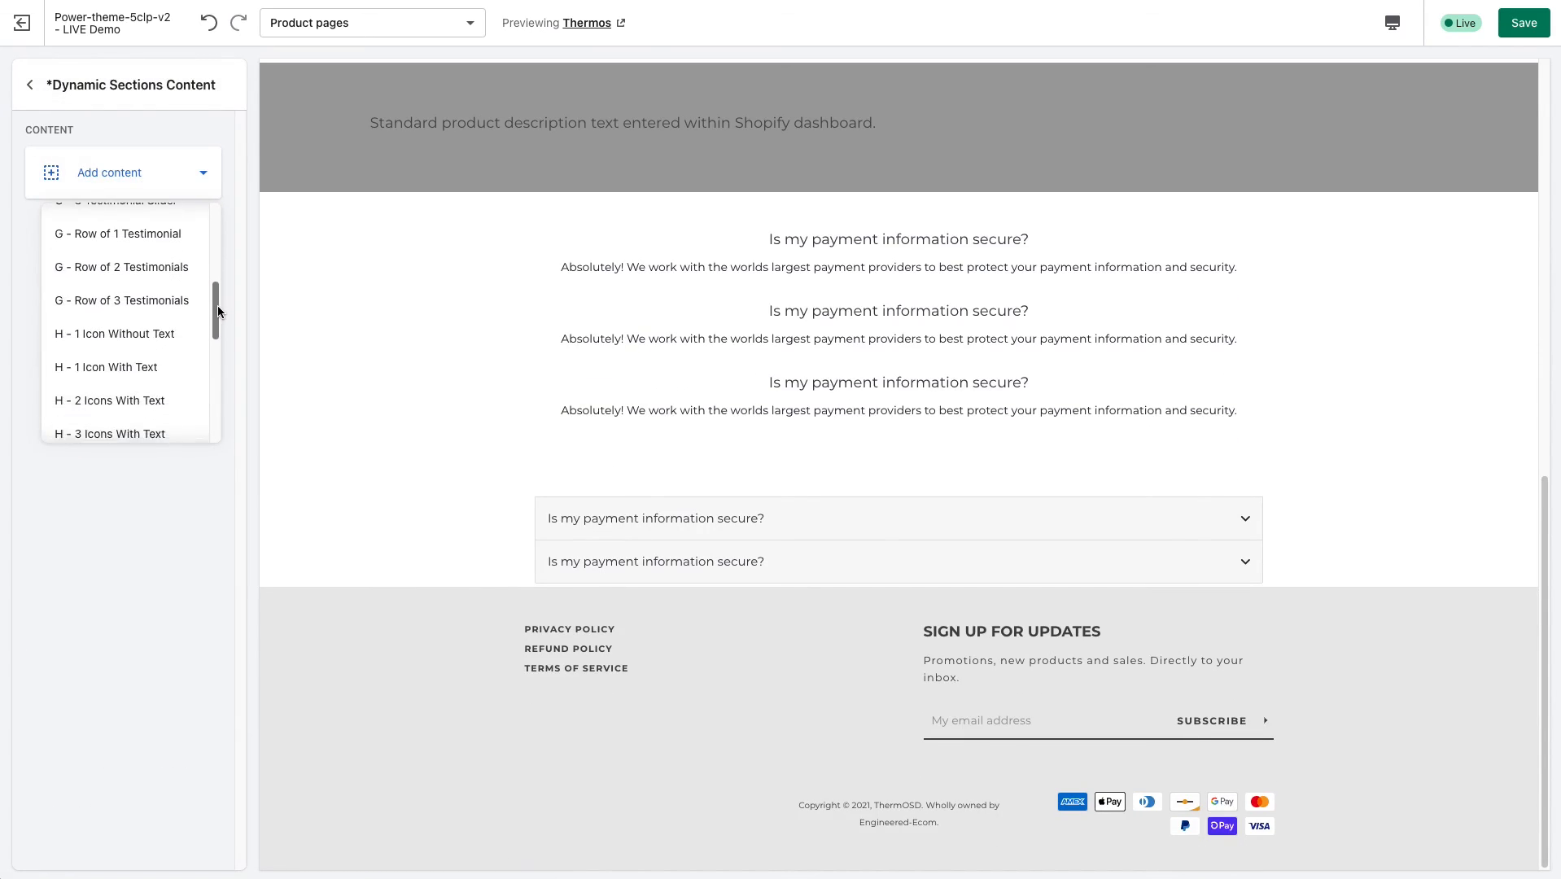
click(133, 375)
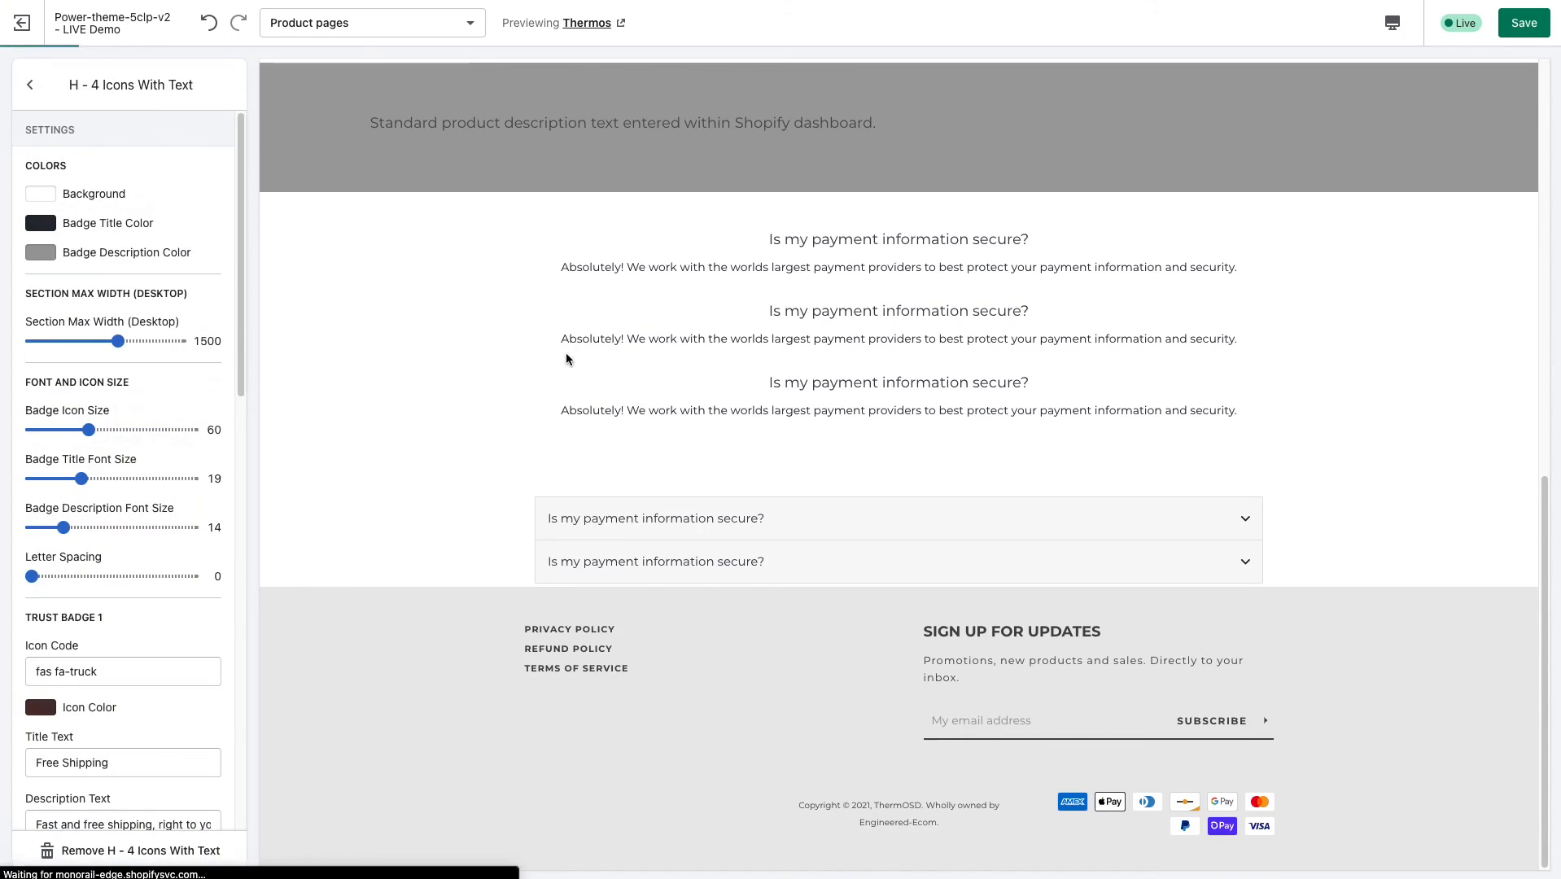
scroll(661, 283, up, 3)
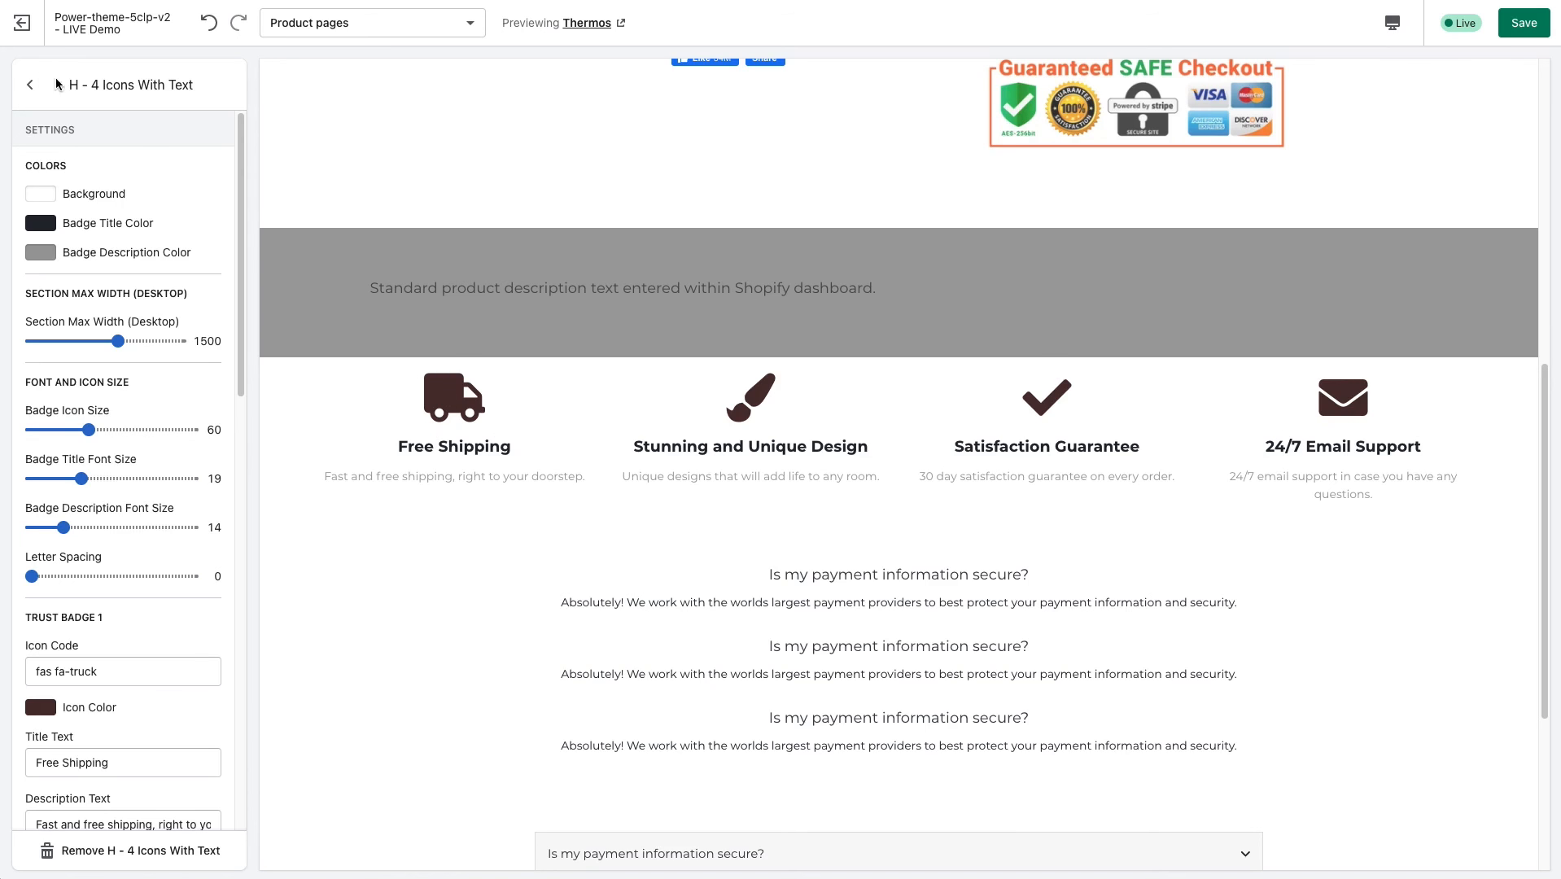
click(29, 85)
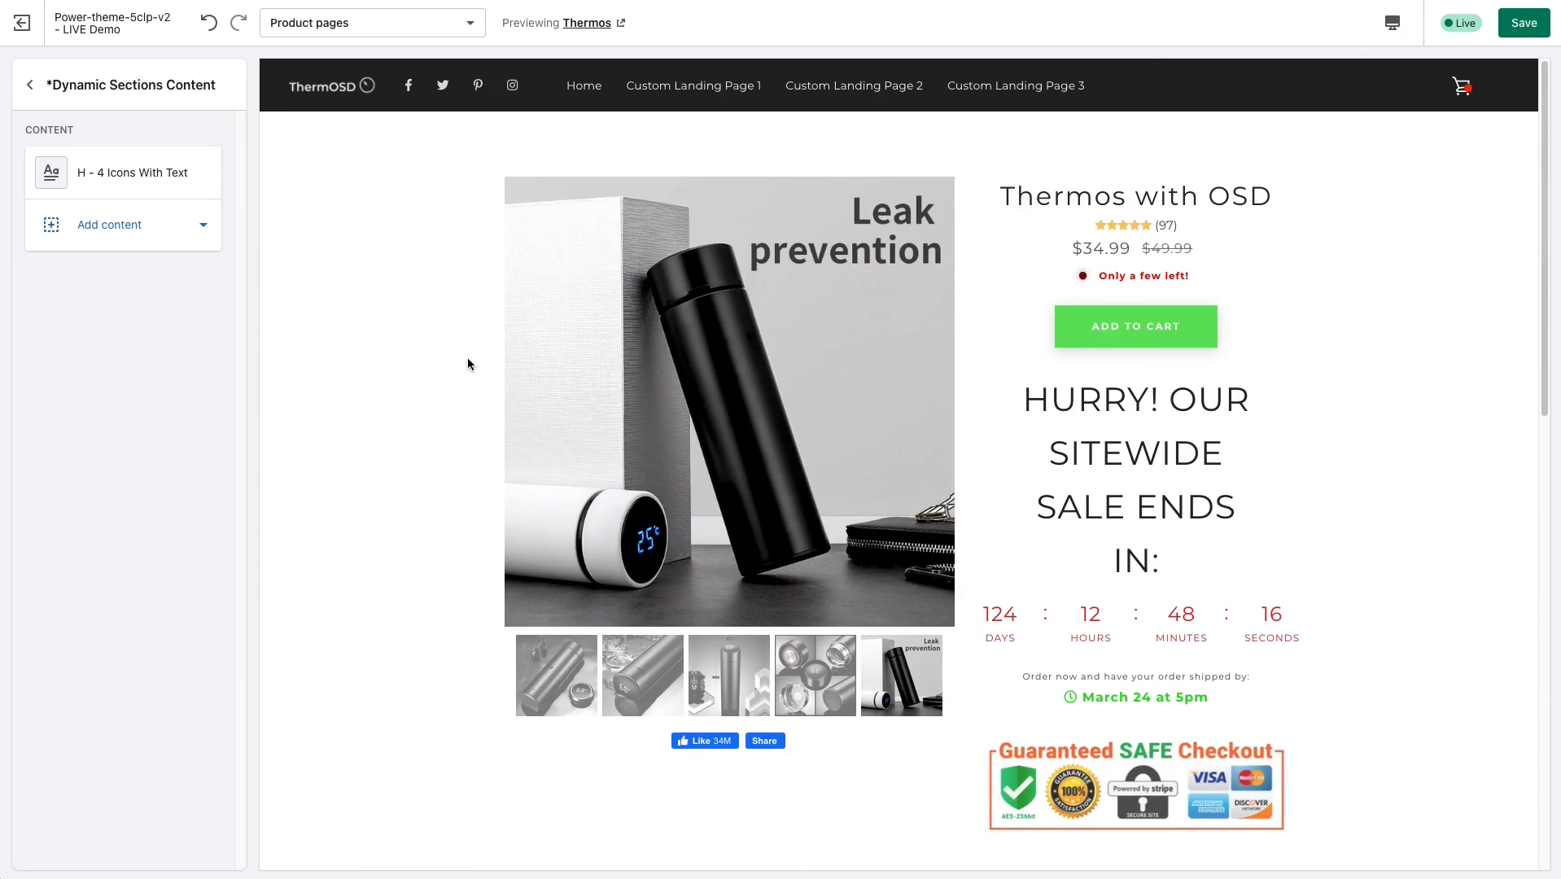
Return to the Product pages section list and review the icon row's placement between the product description and the FAQ.
scroll(485, 547, down, 2)
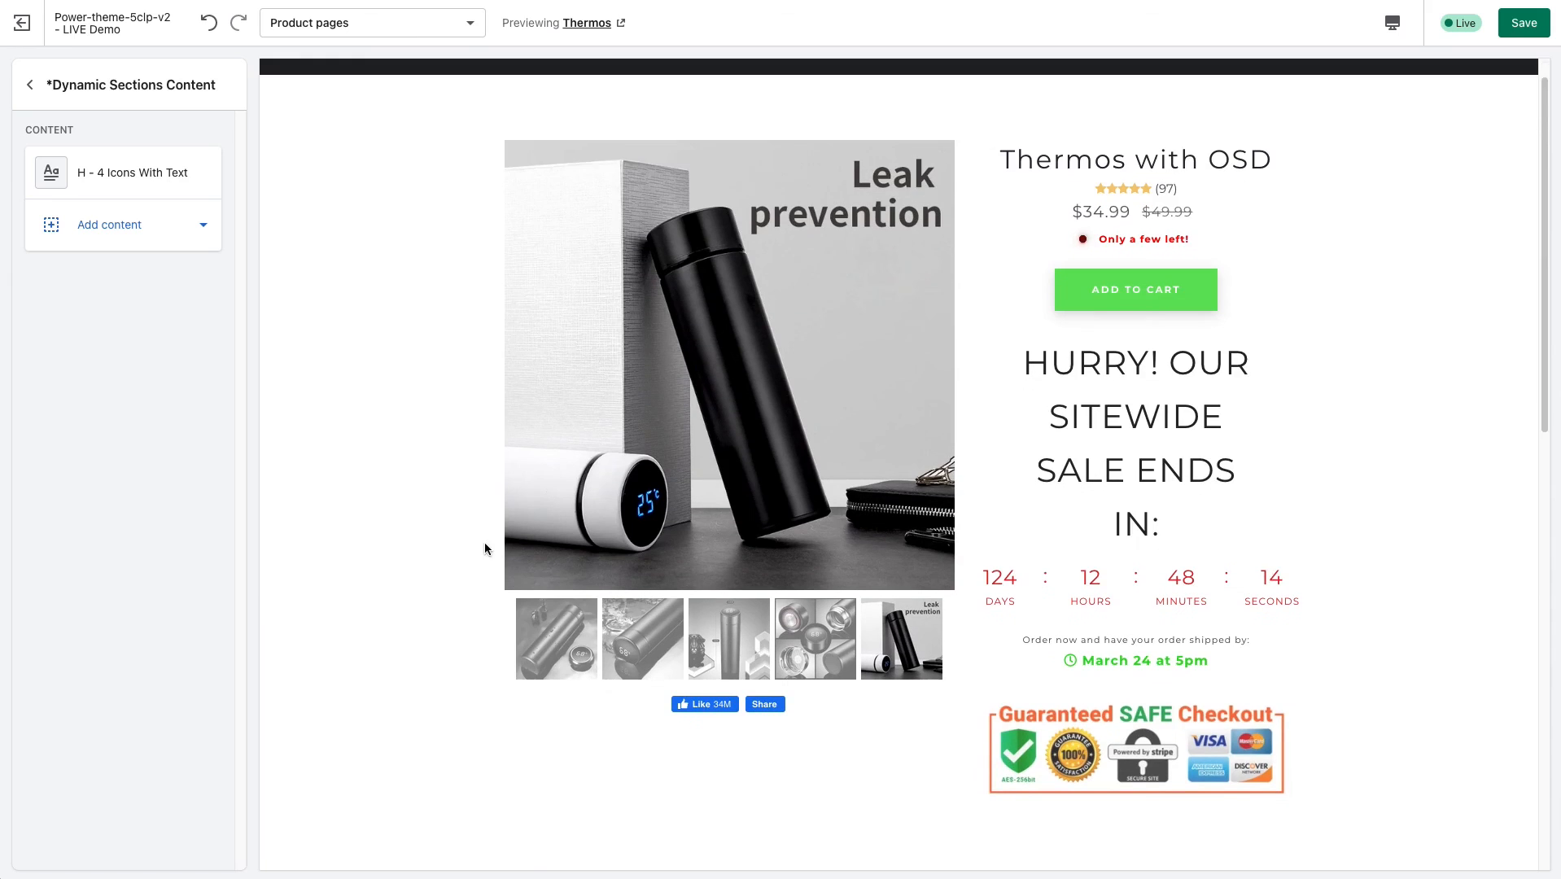
scroll(464, 541, down, 1)
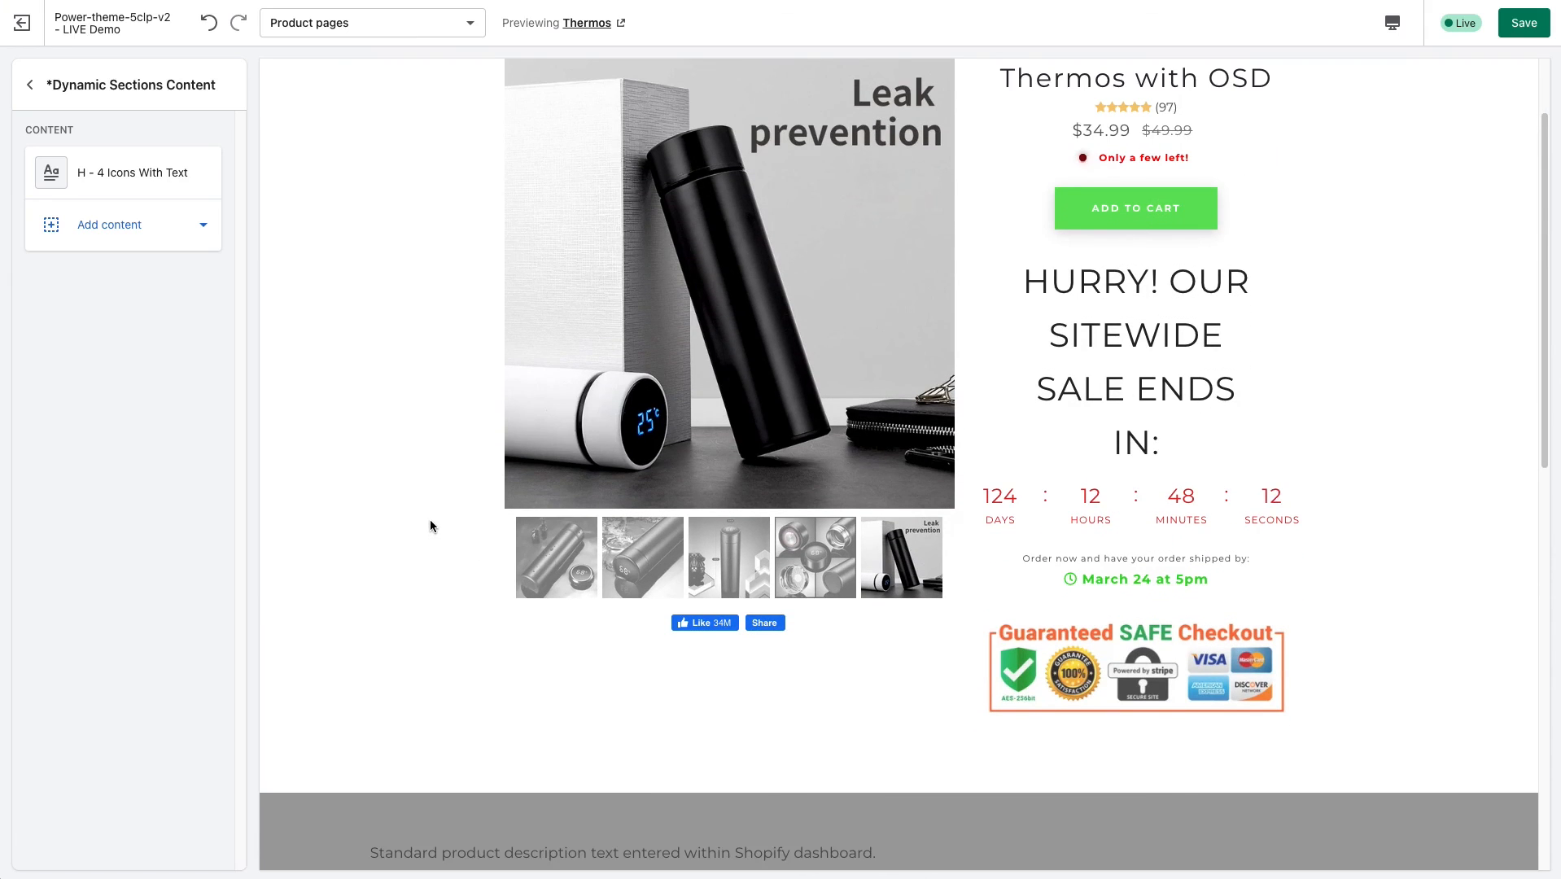
scroll(428, 524, up, 3)
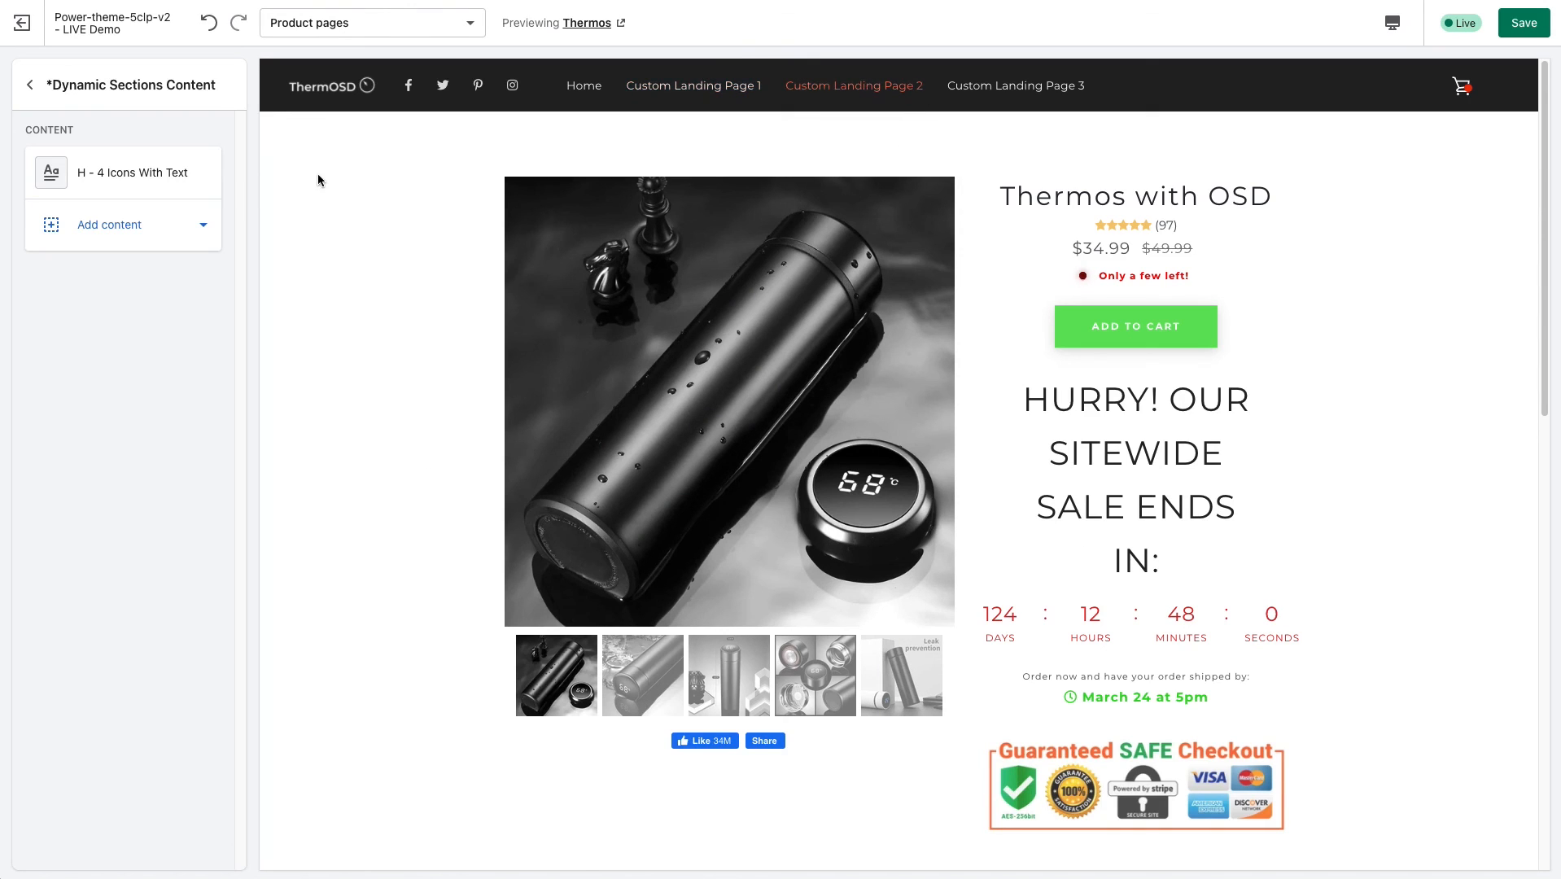
click(31, 86)
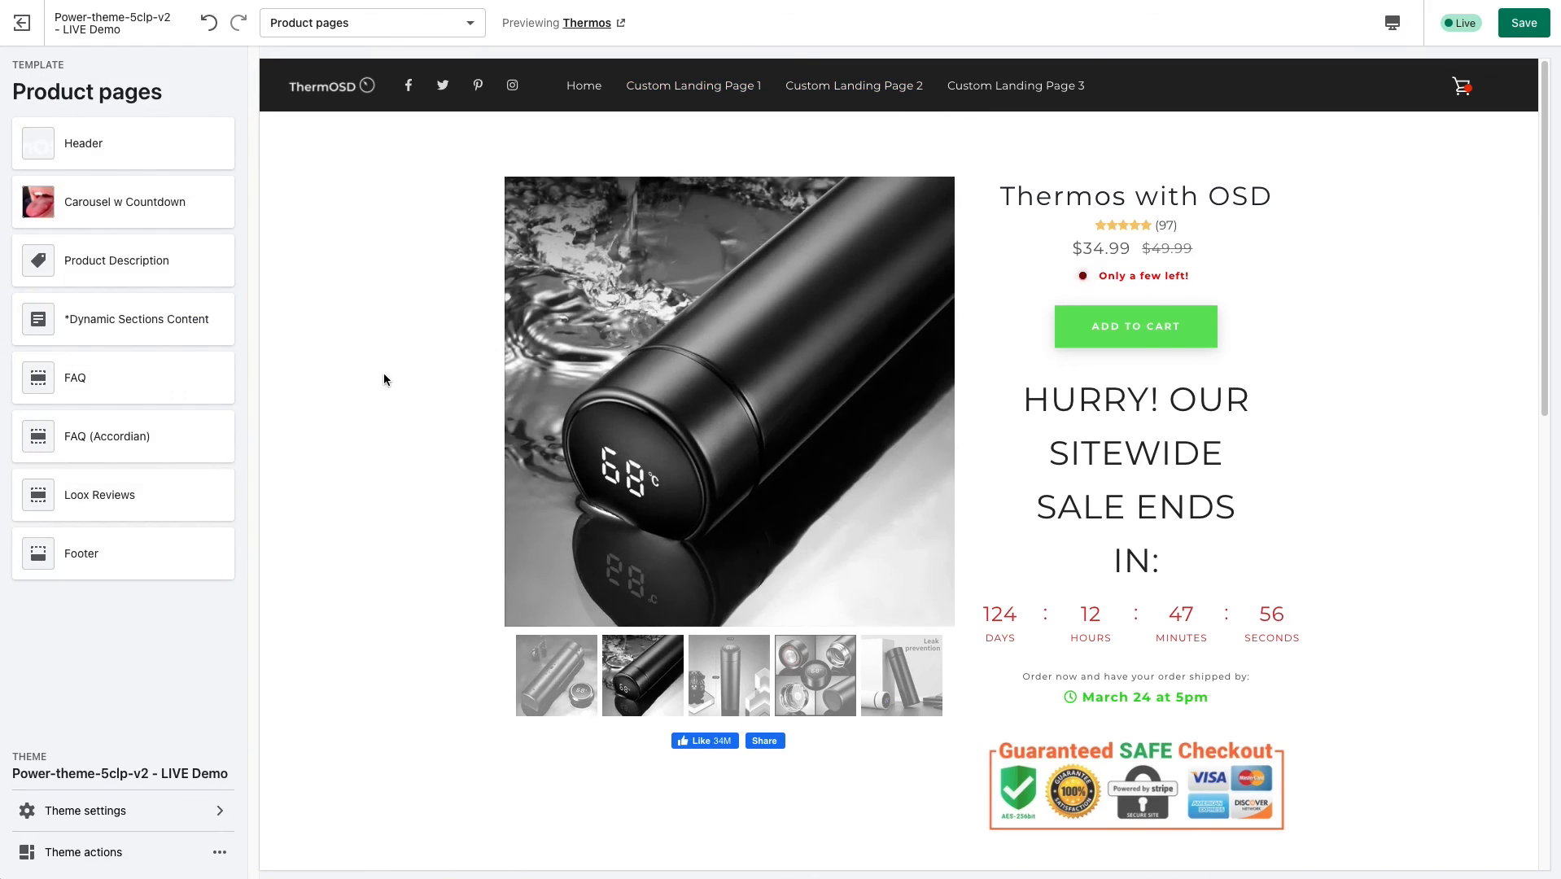
scroll(436, 361, down, 5)
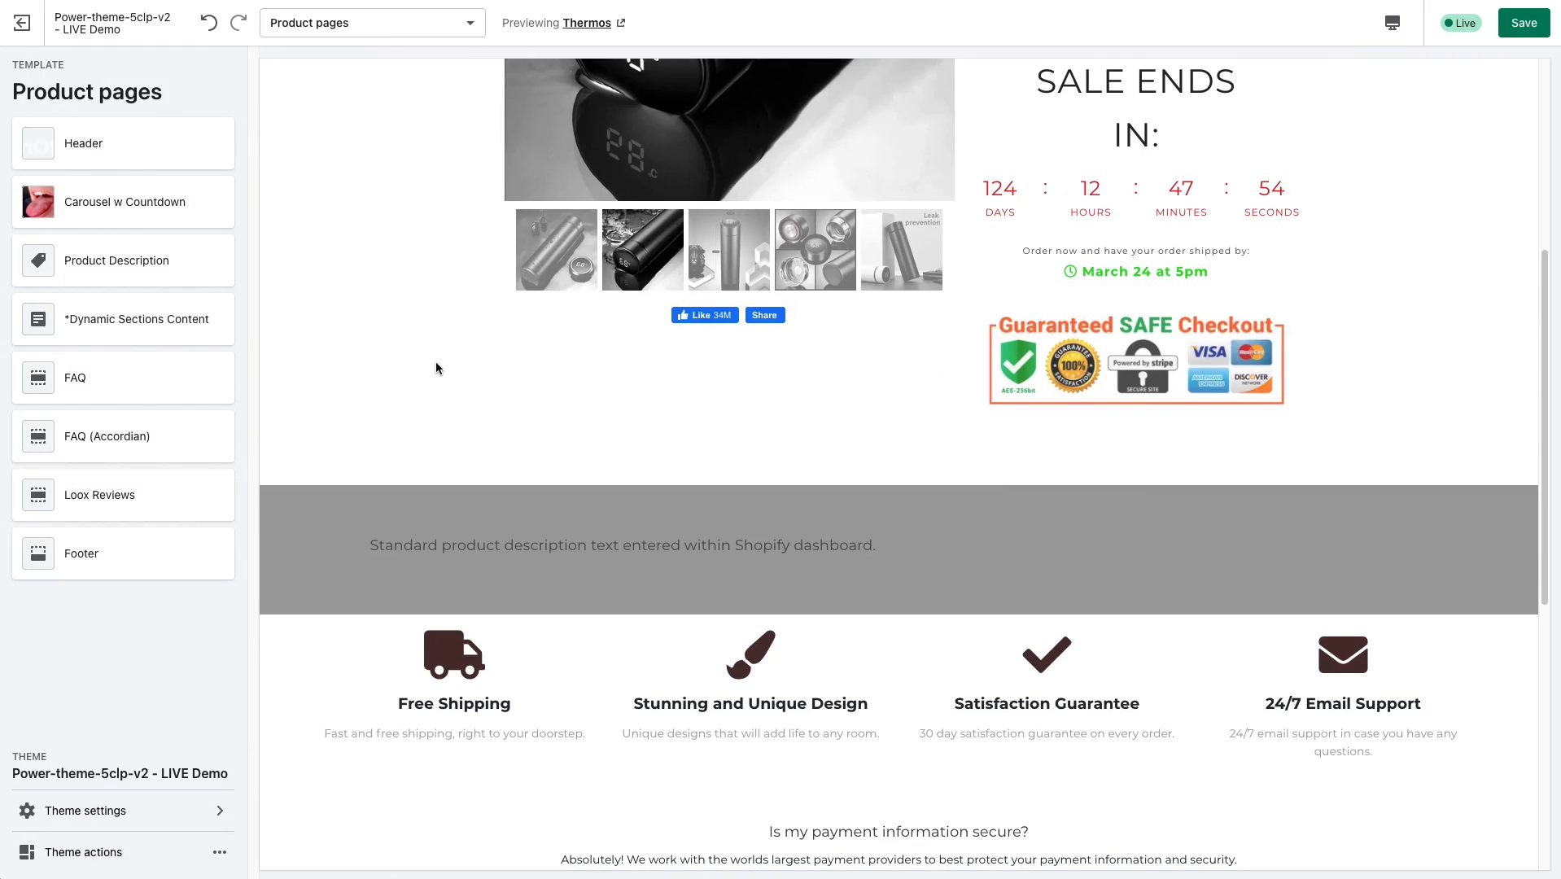
scroll(436, 362, up, 5)
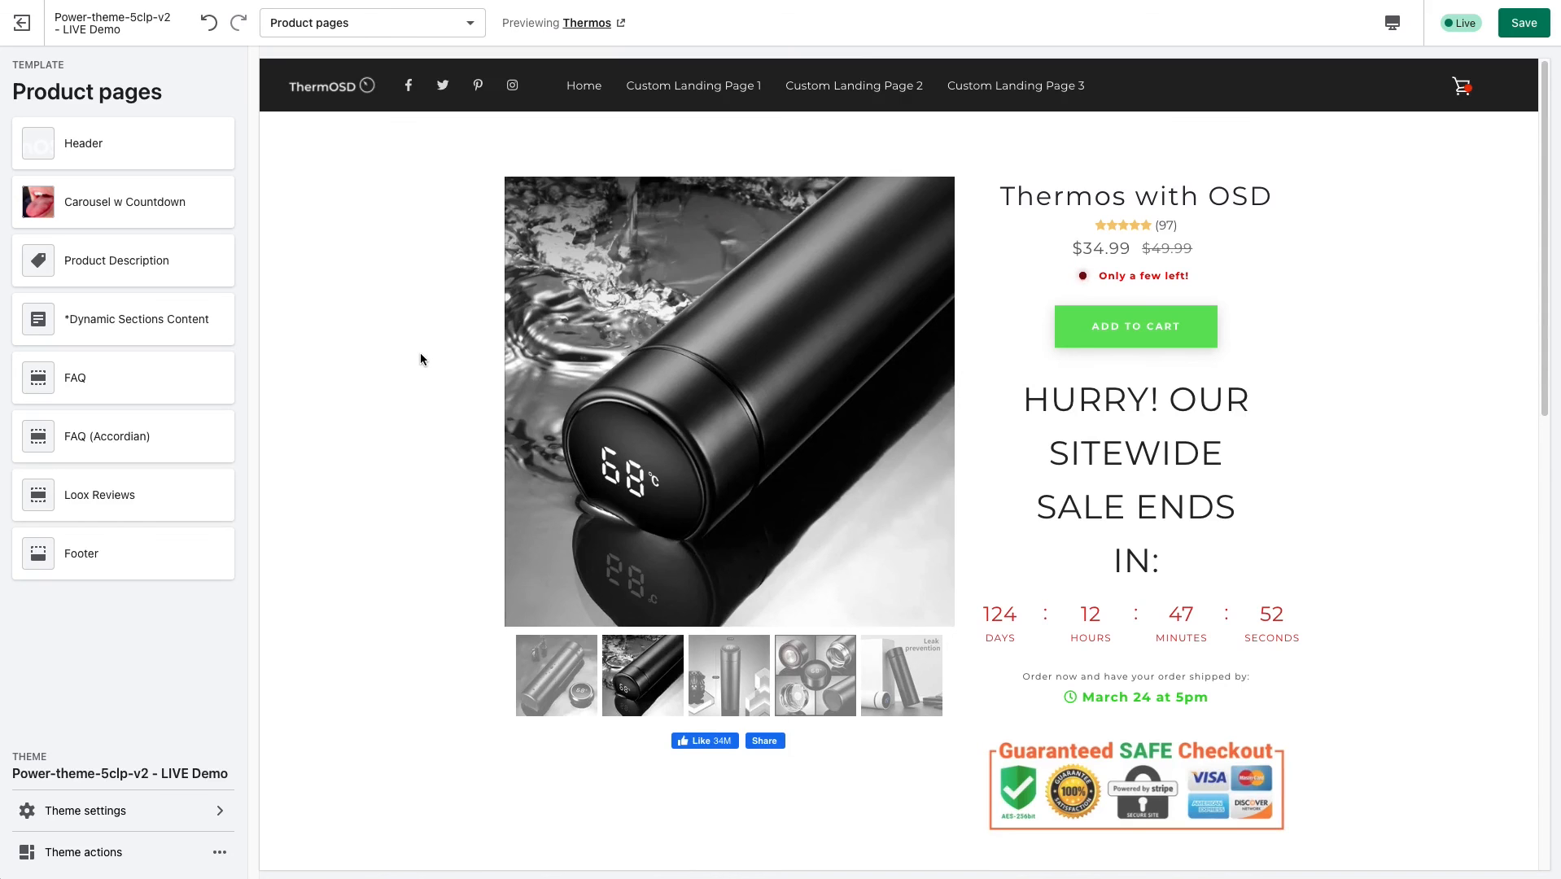